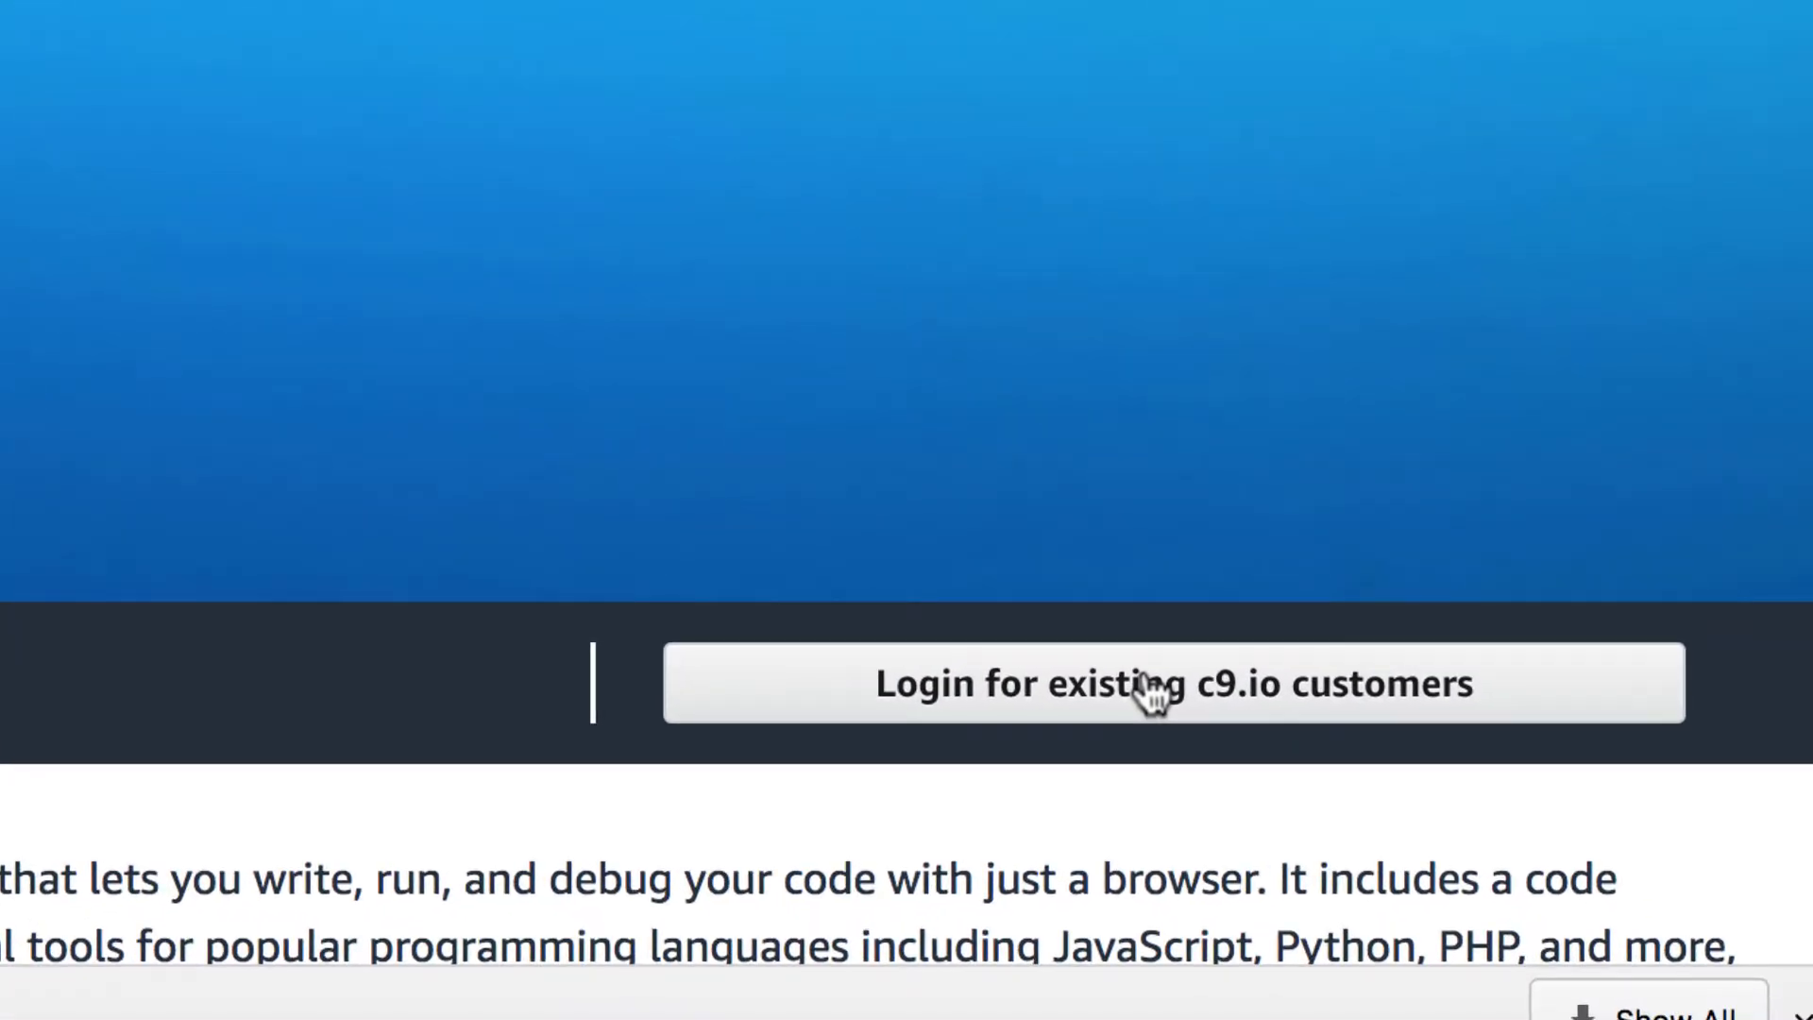
- Sign in to Cloud9 as an existing c9.io customer by entering the account username and password
click(1150, 687)
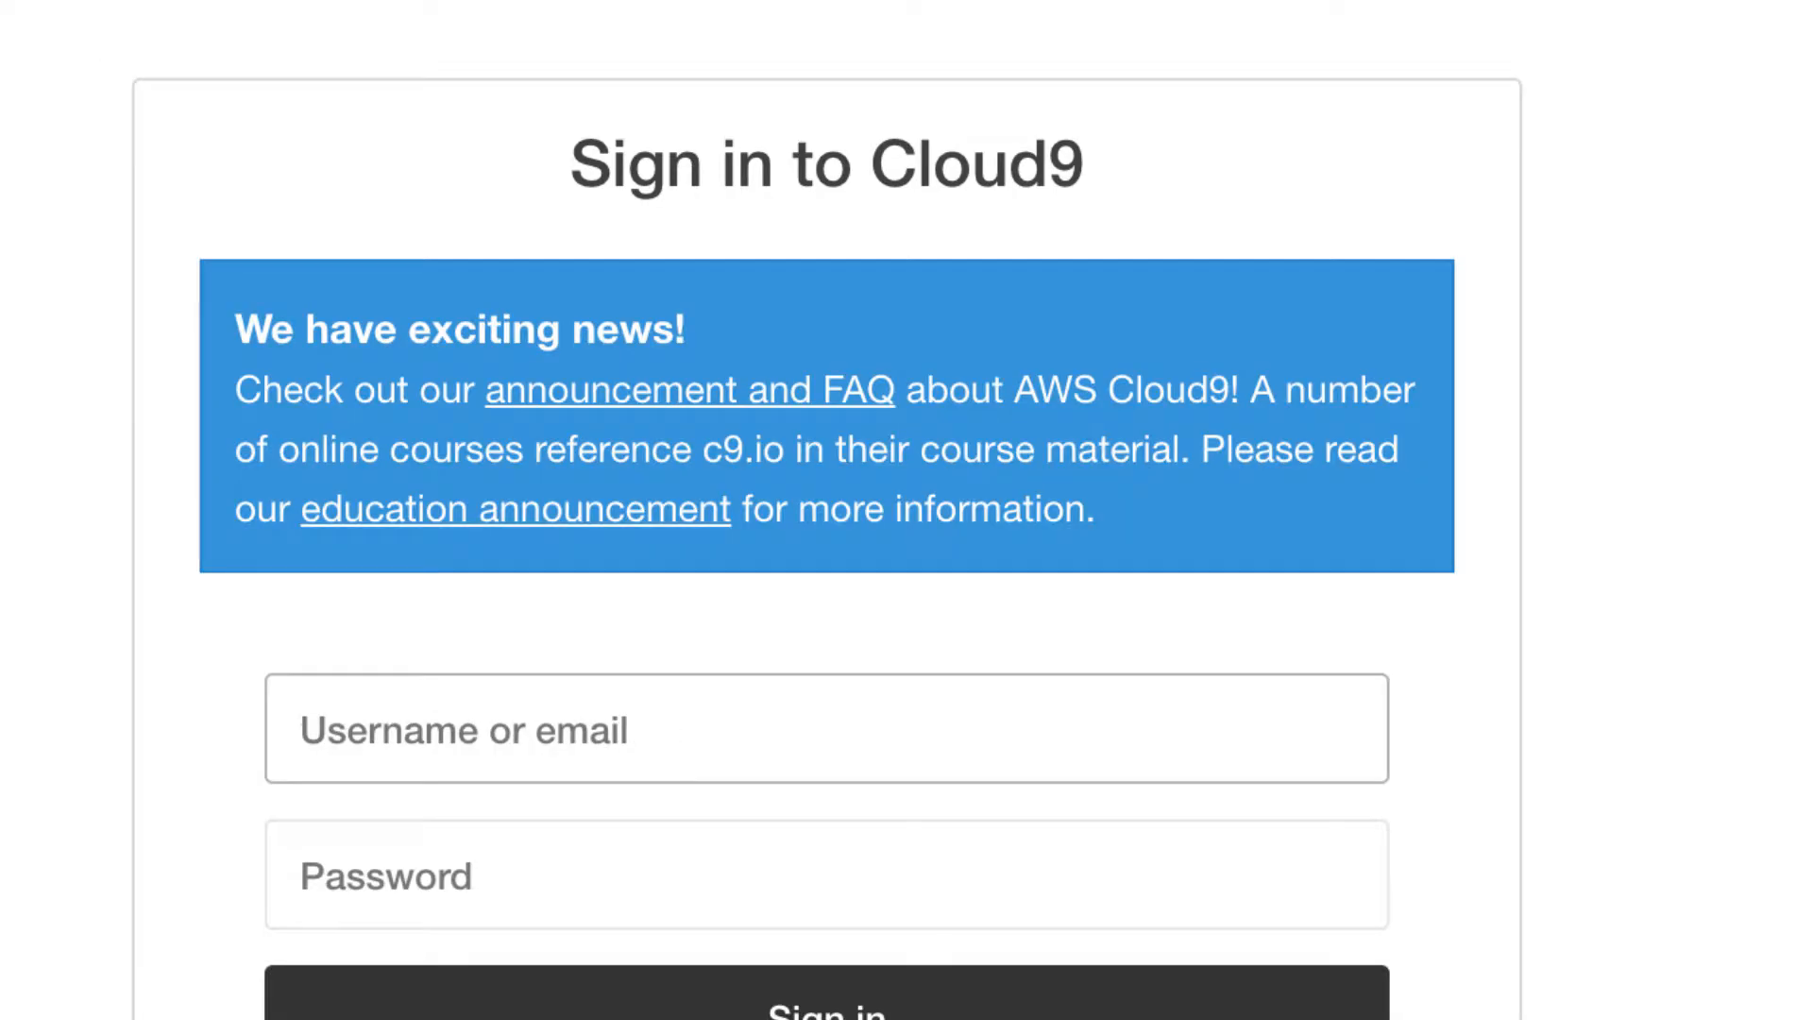
text(r)
click(493, 898)
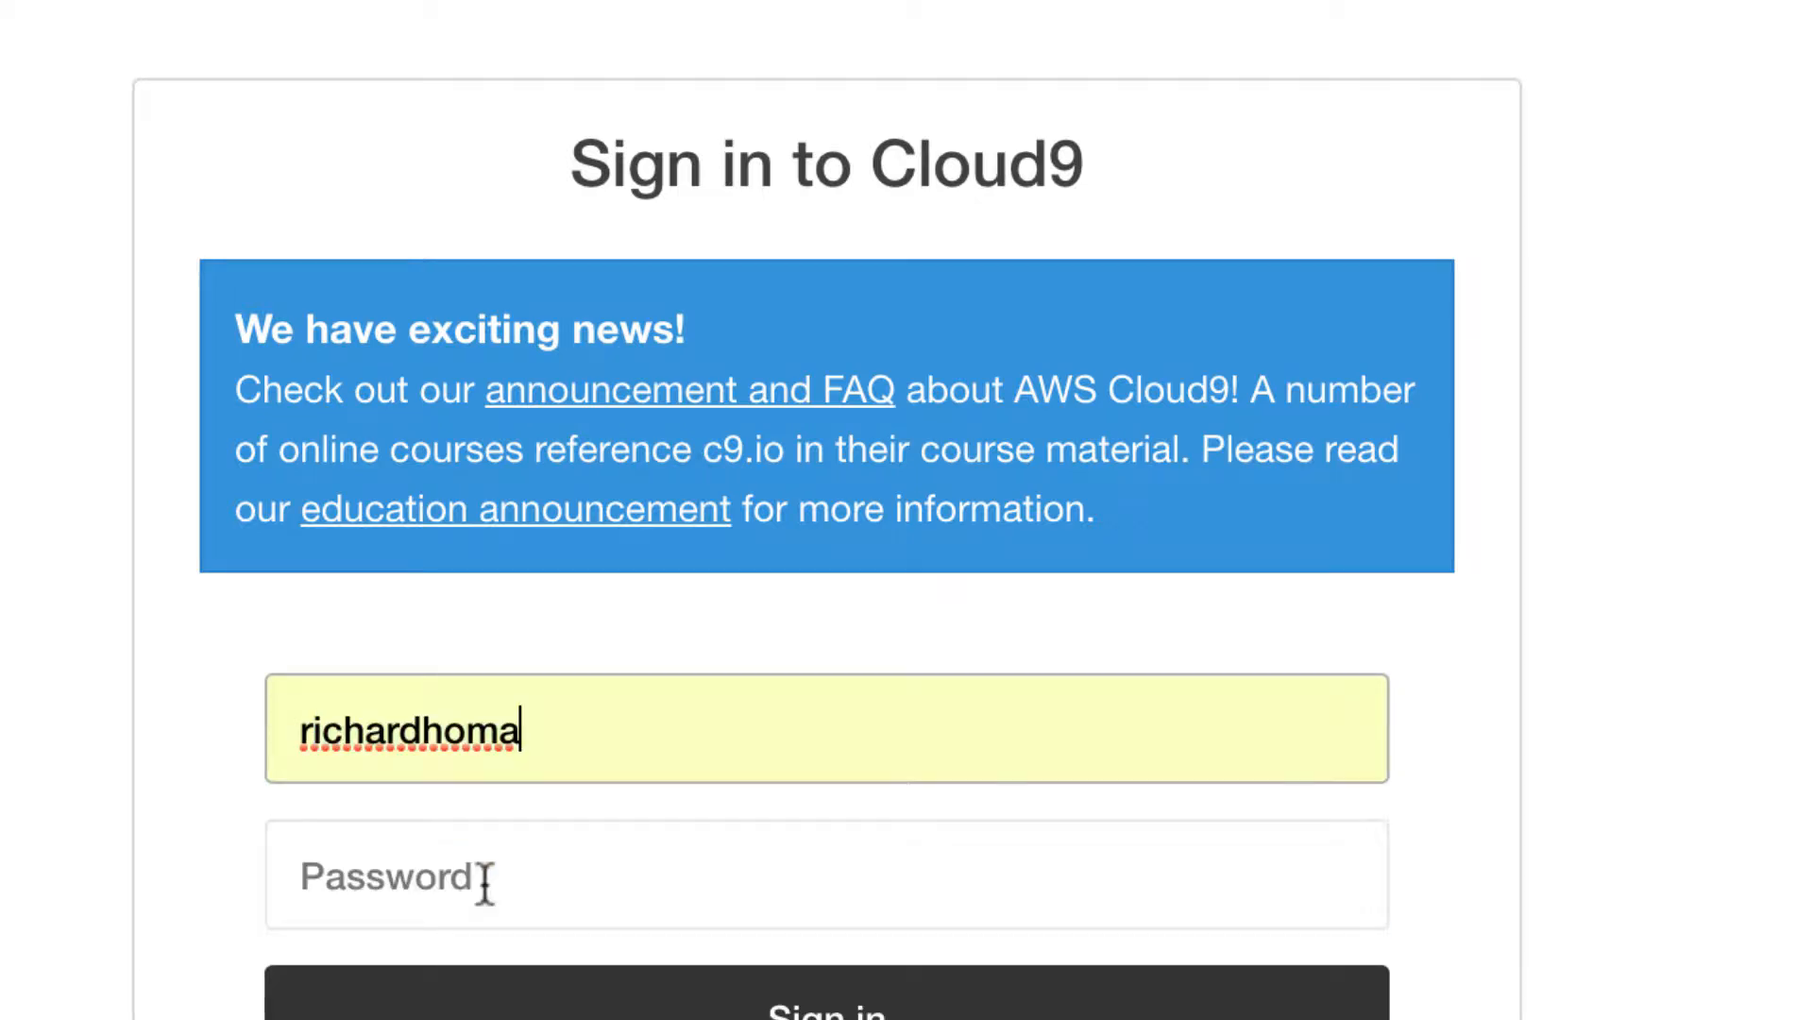
click(527, 890)
text(•••••••••••)
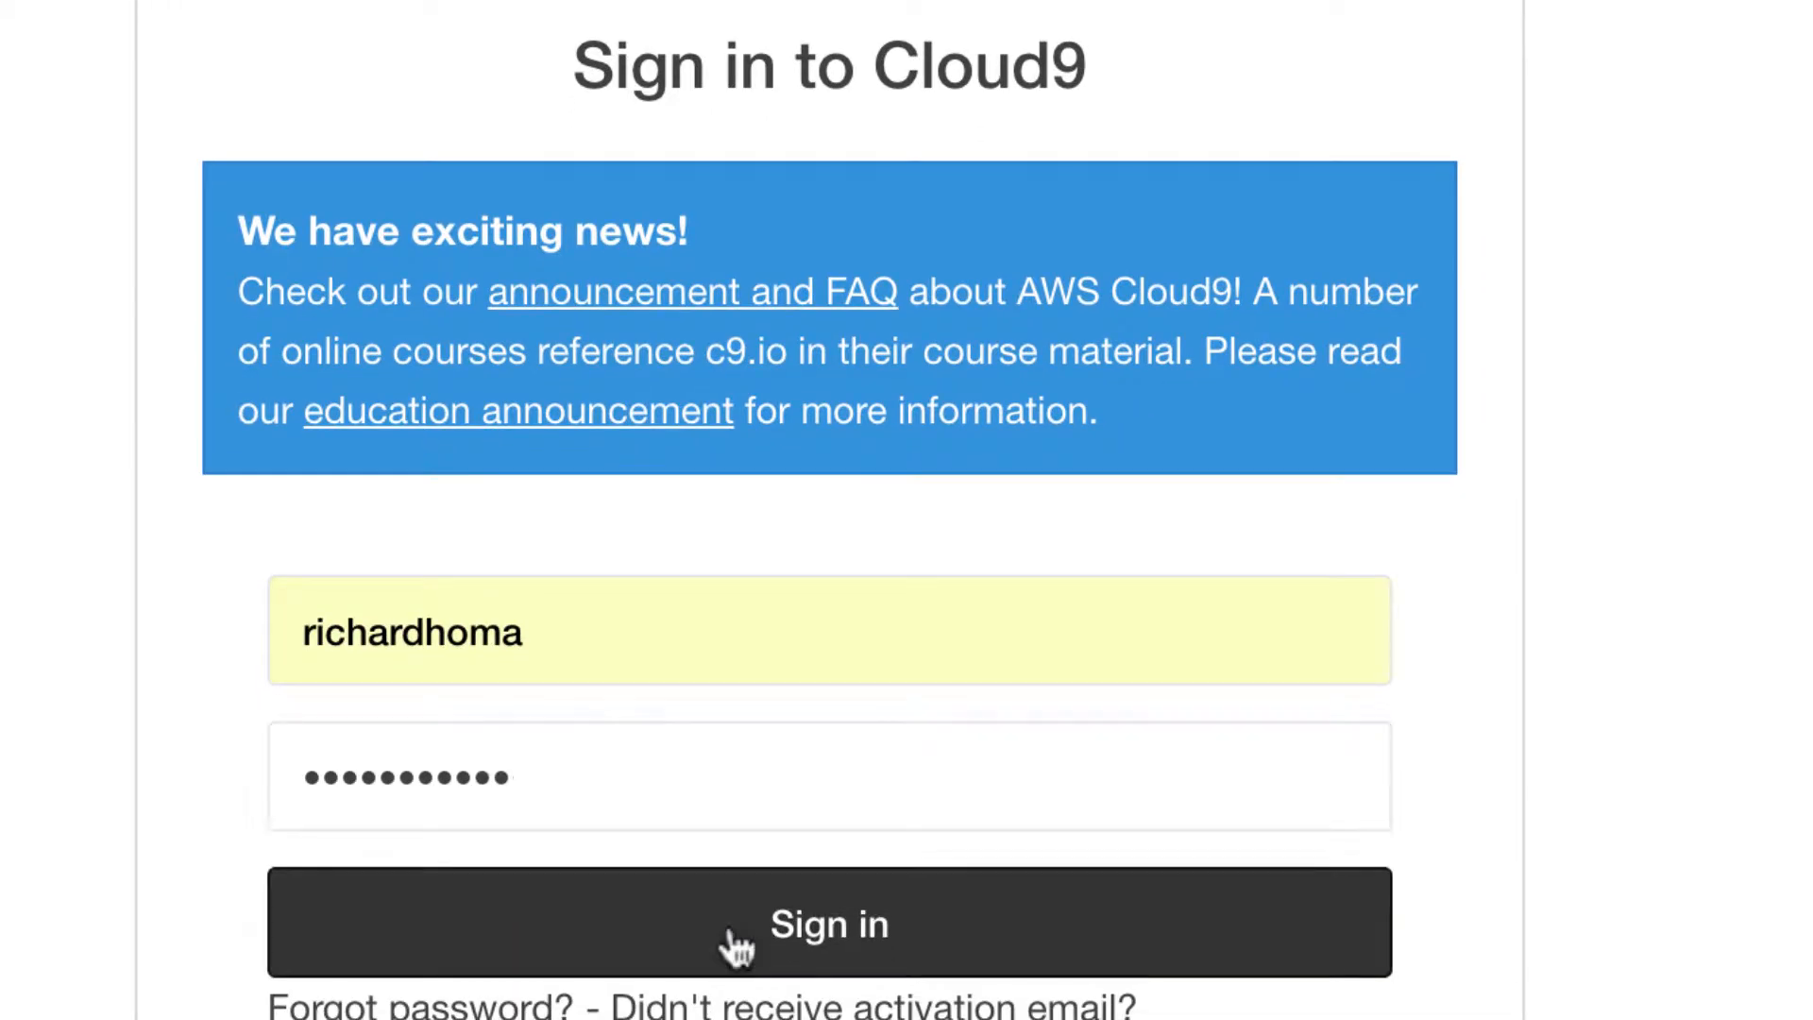
click(732, 1010)
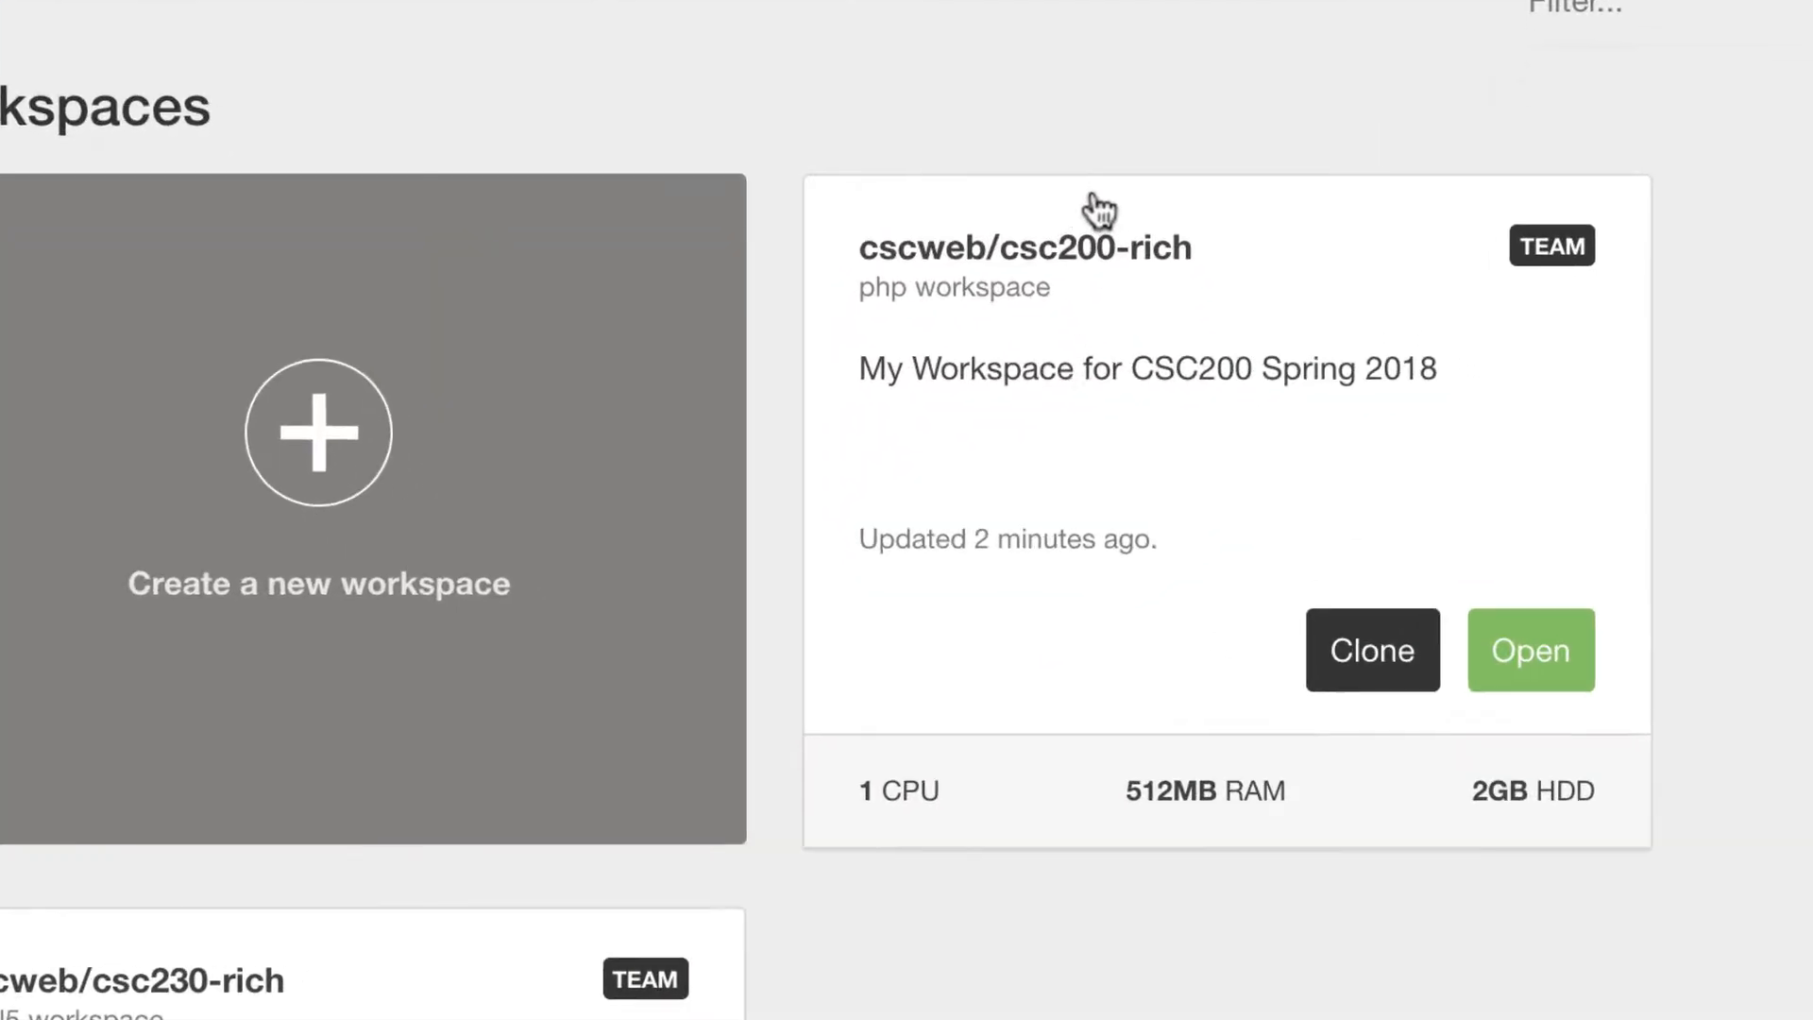
- Open the PHP workspace for CSC200 Spring 2018 and close its existing bash terminal
click(1530, 650)
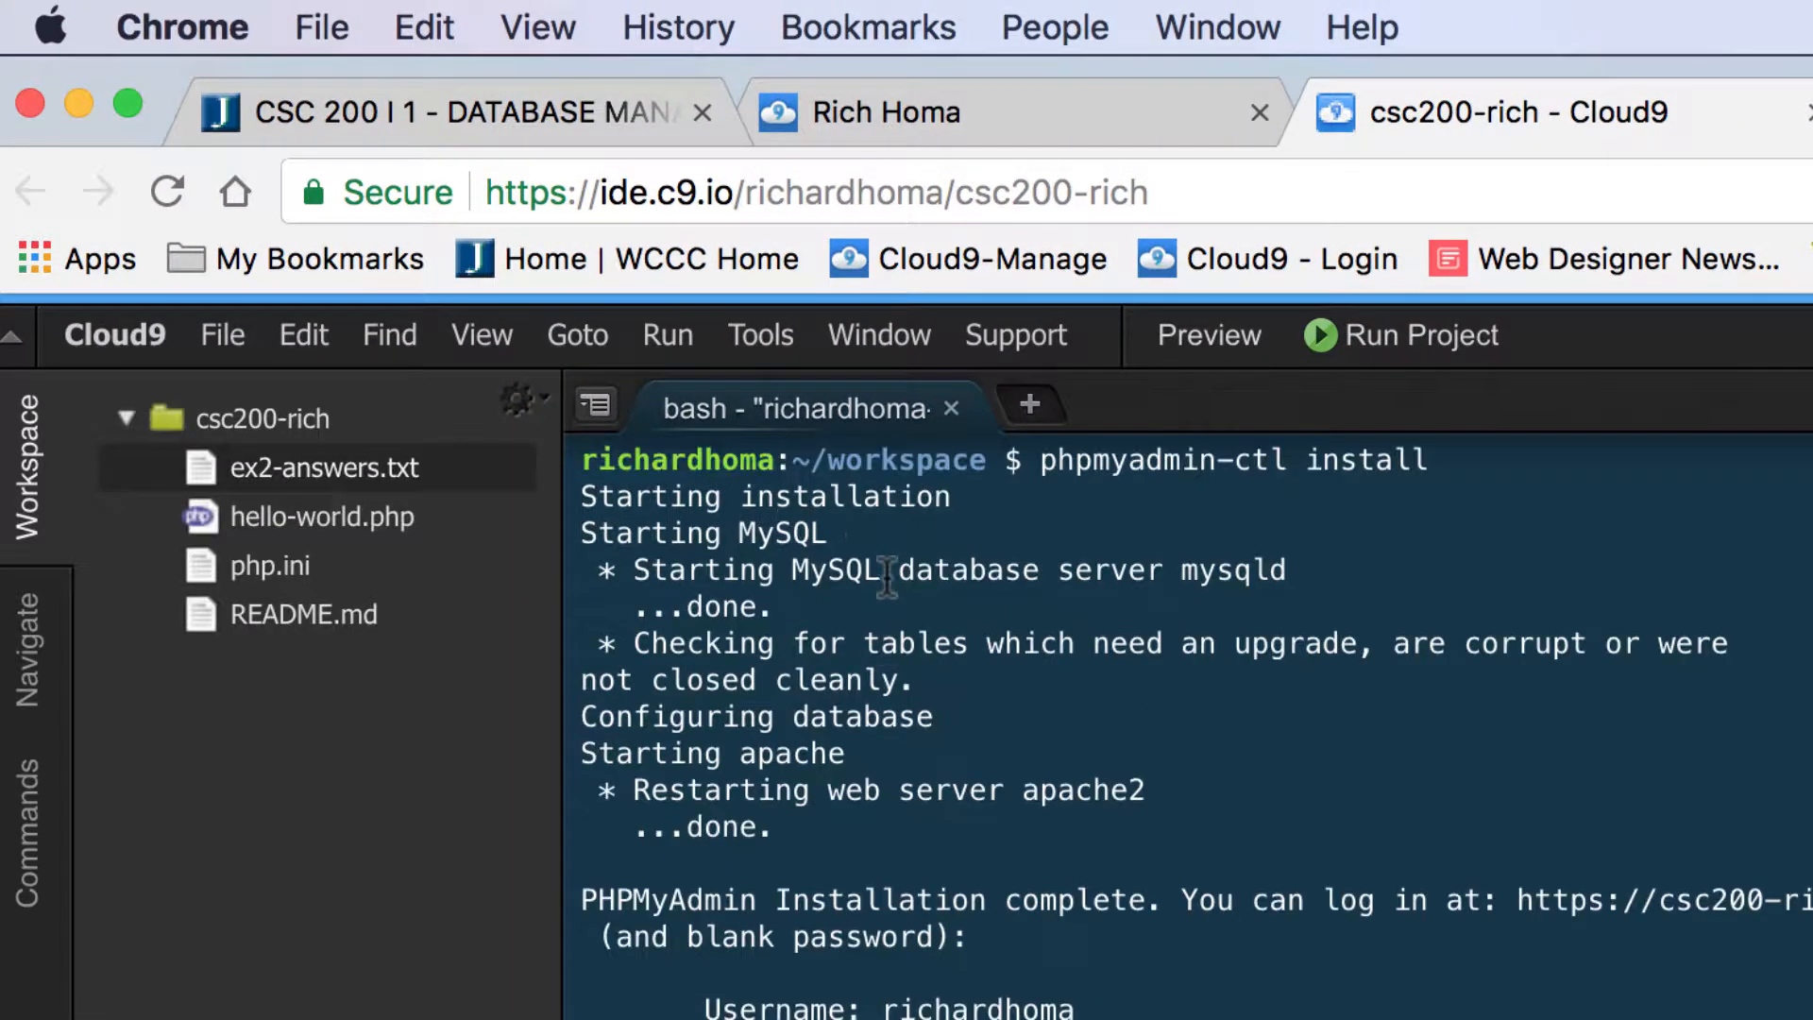
click(952, 406)
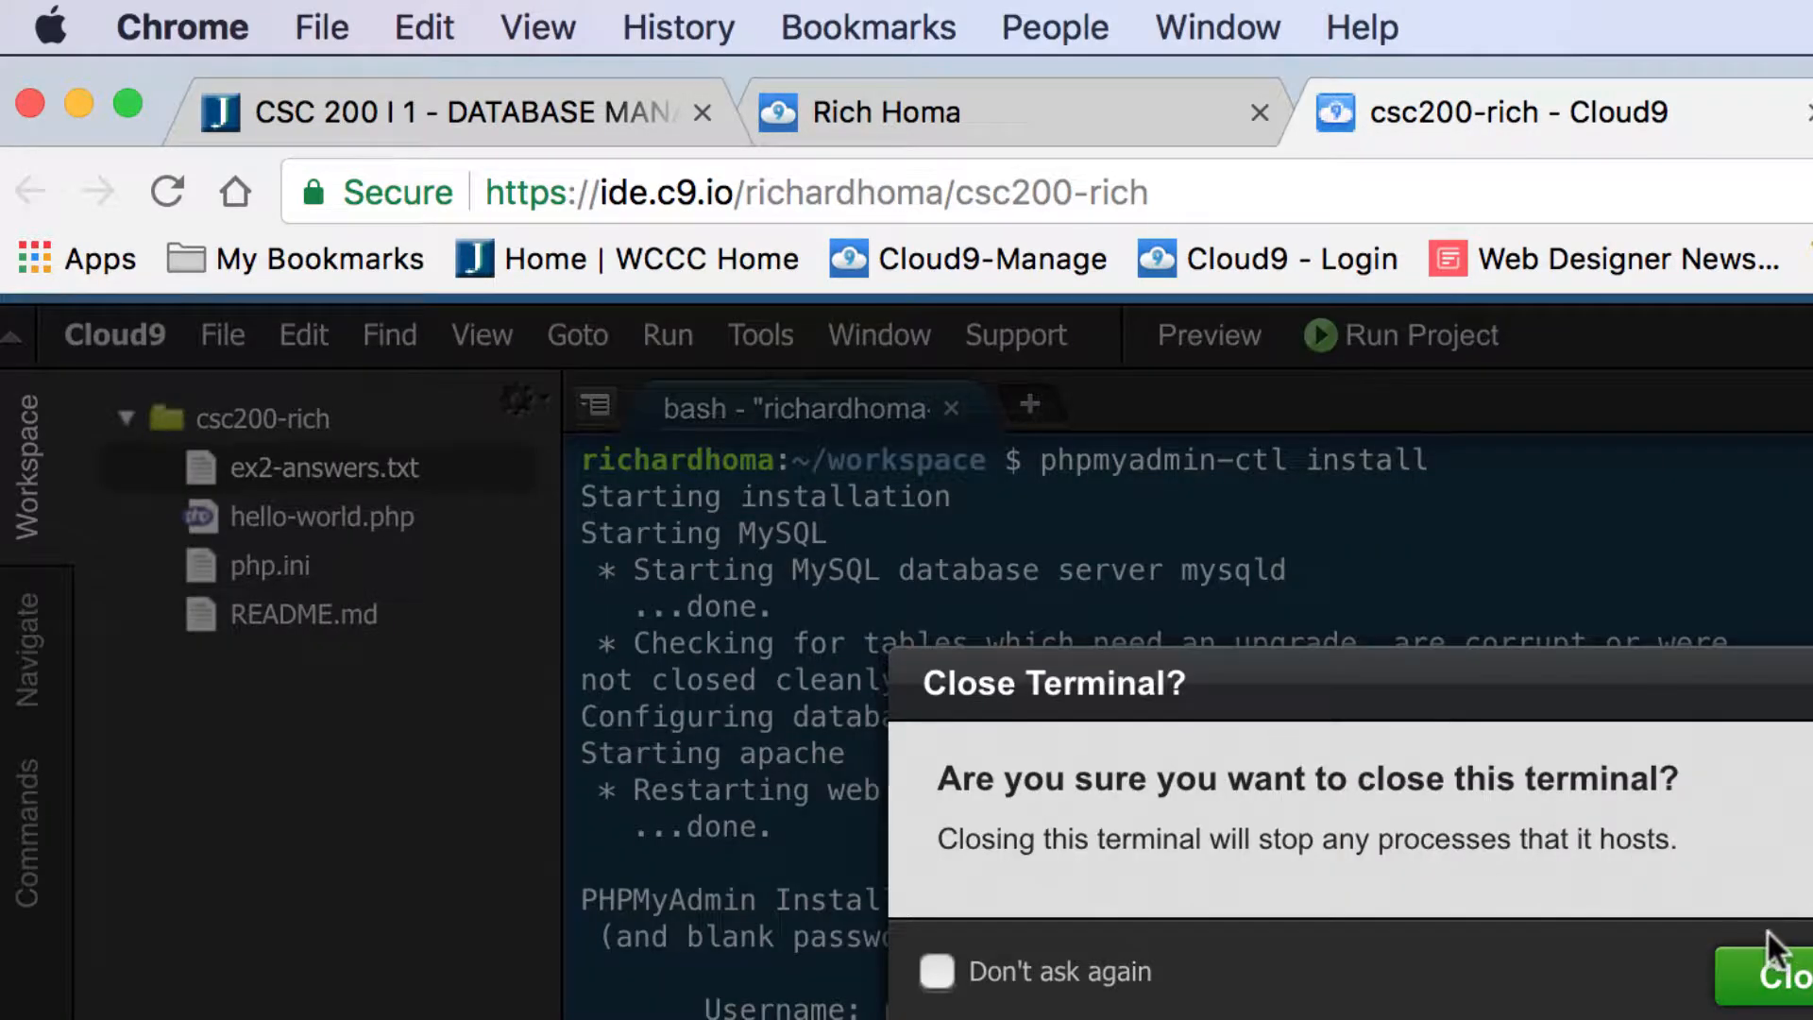
click(1778, 973)
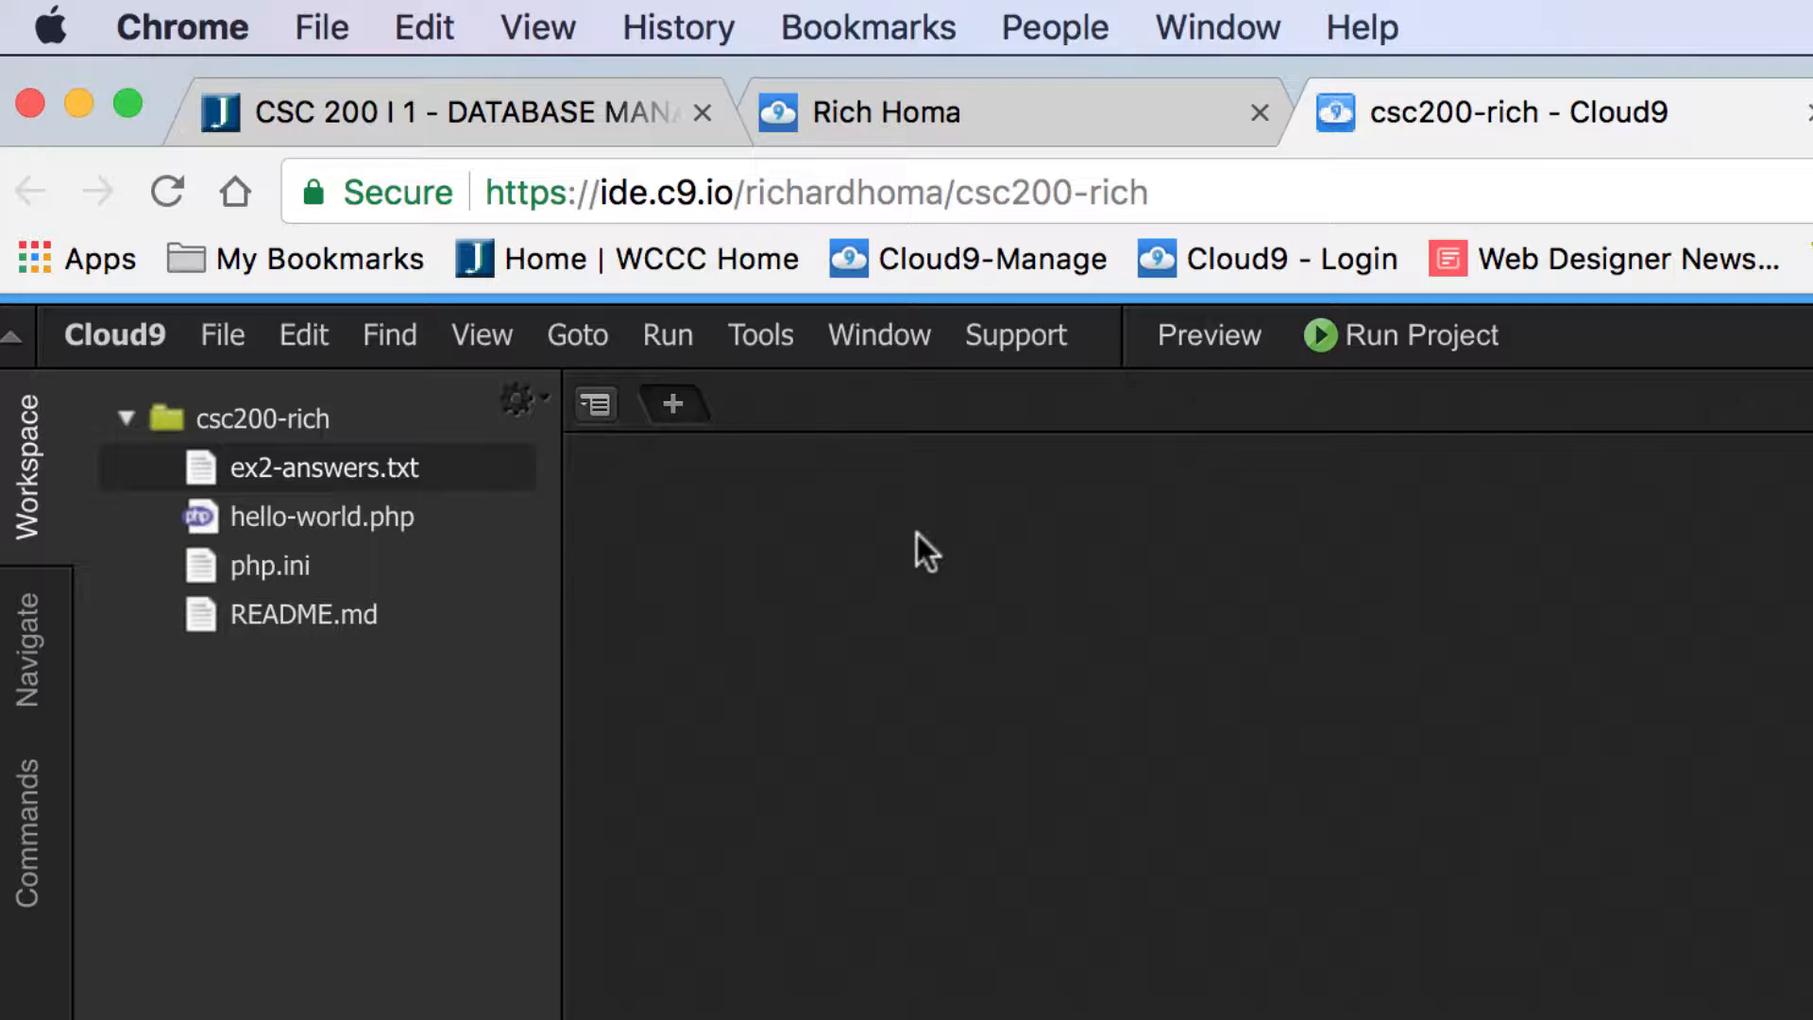
- Run "phpmyadmin-ctl install" in a new terminal and open the phpMyAdmin login link from its output
click(883, 338)
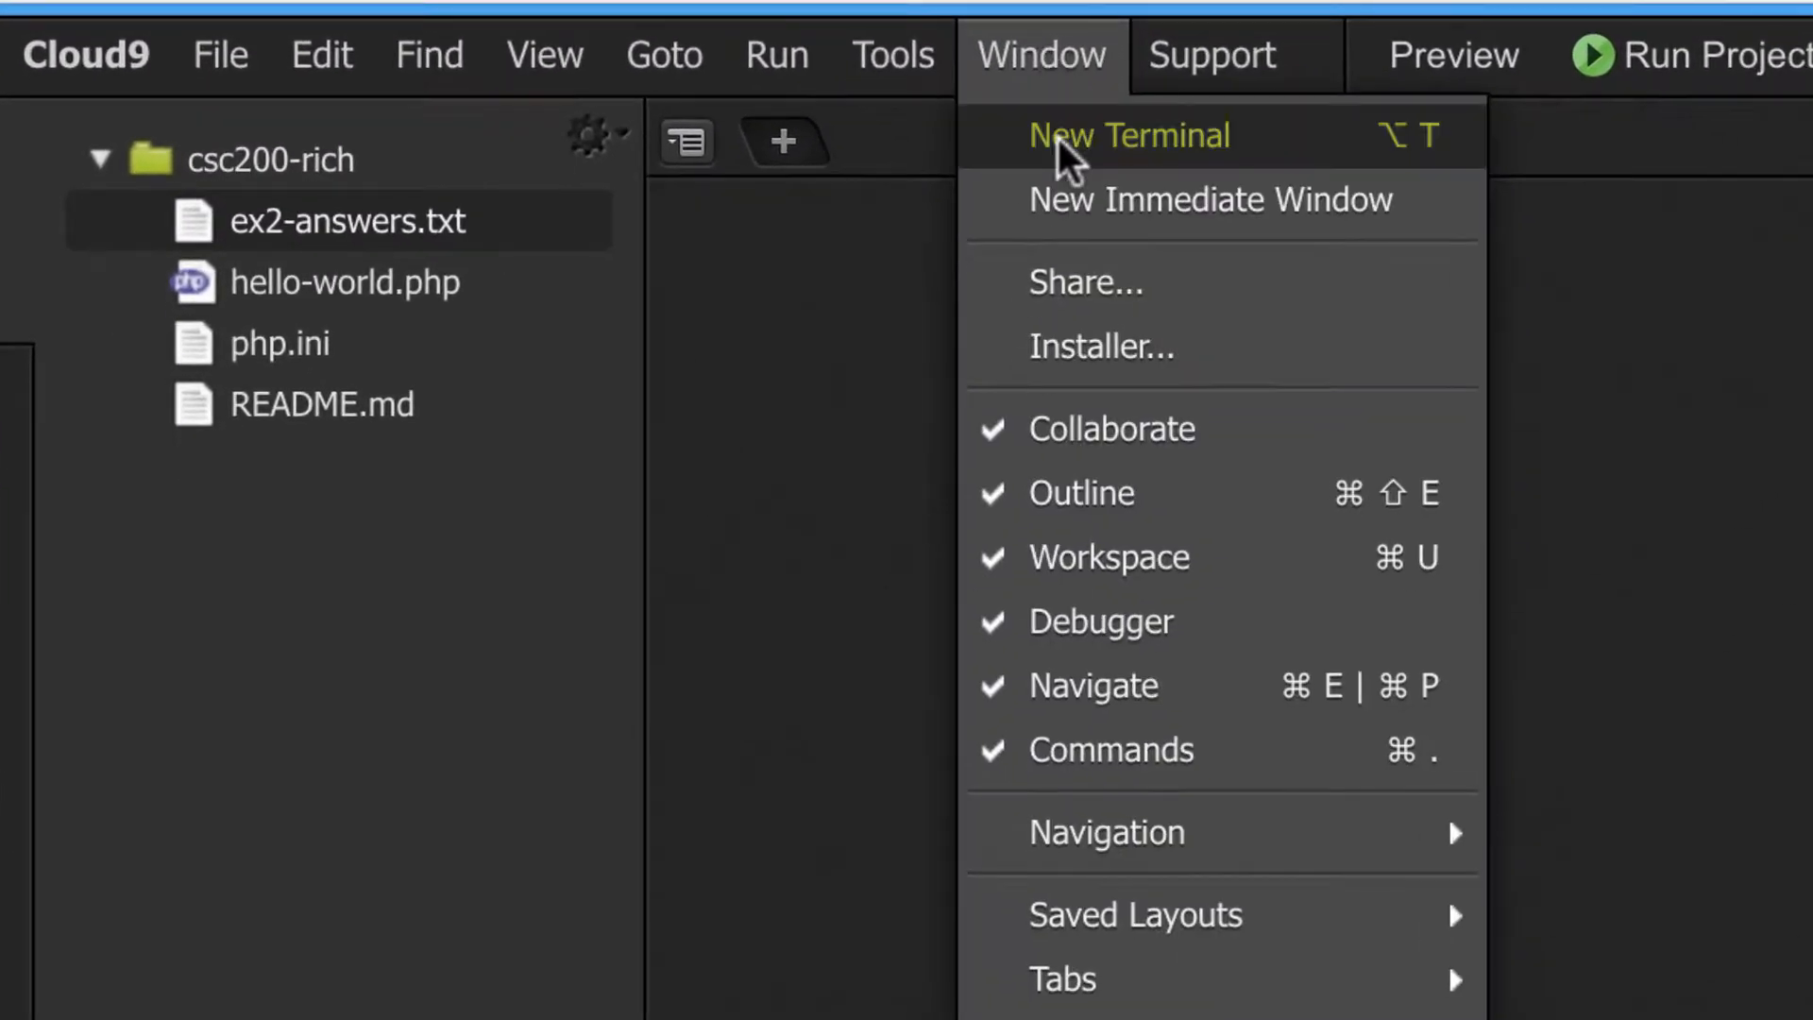
click(1056, 134)
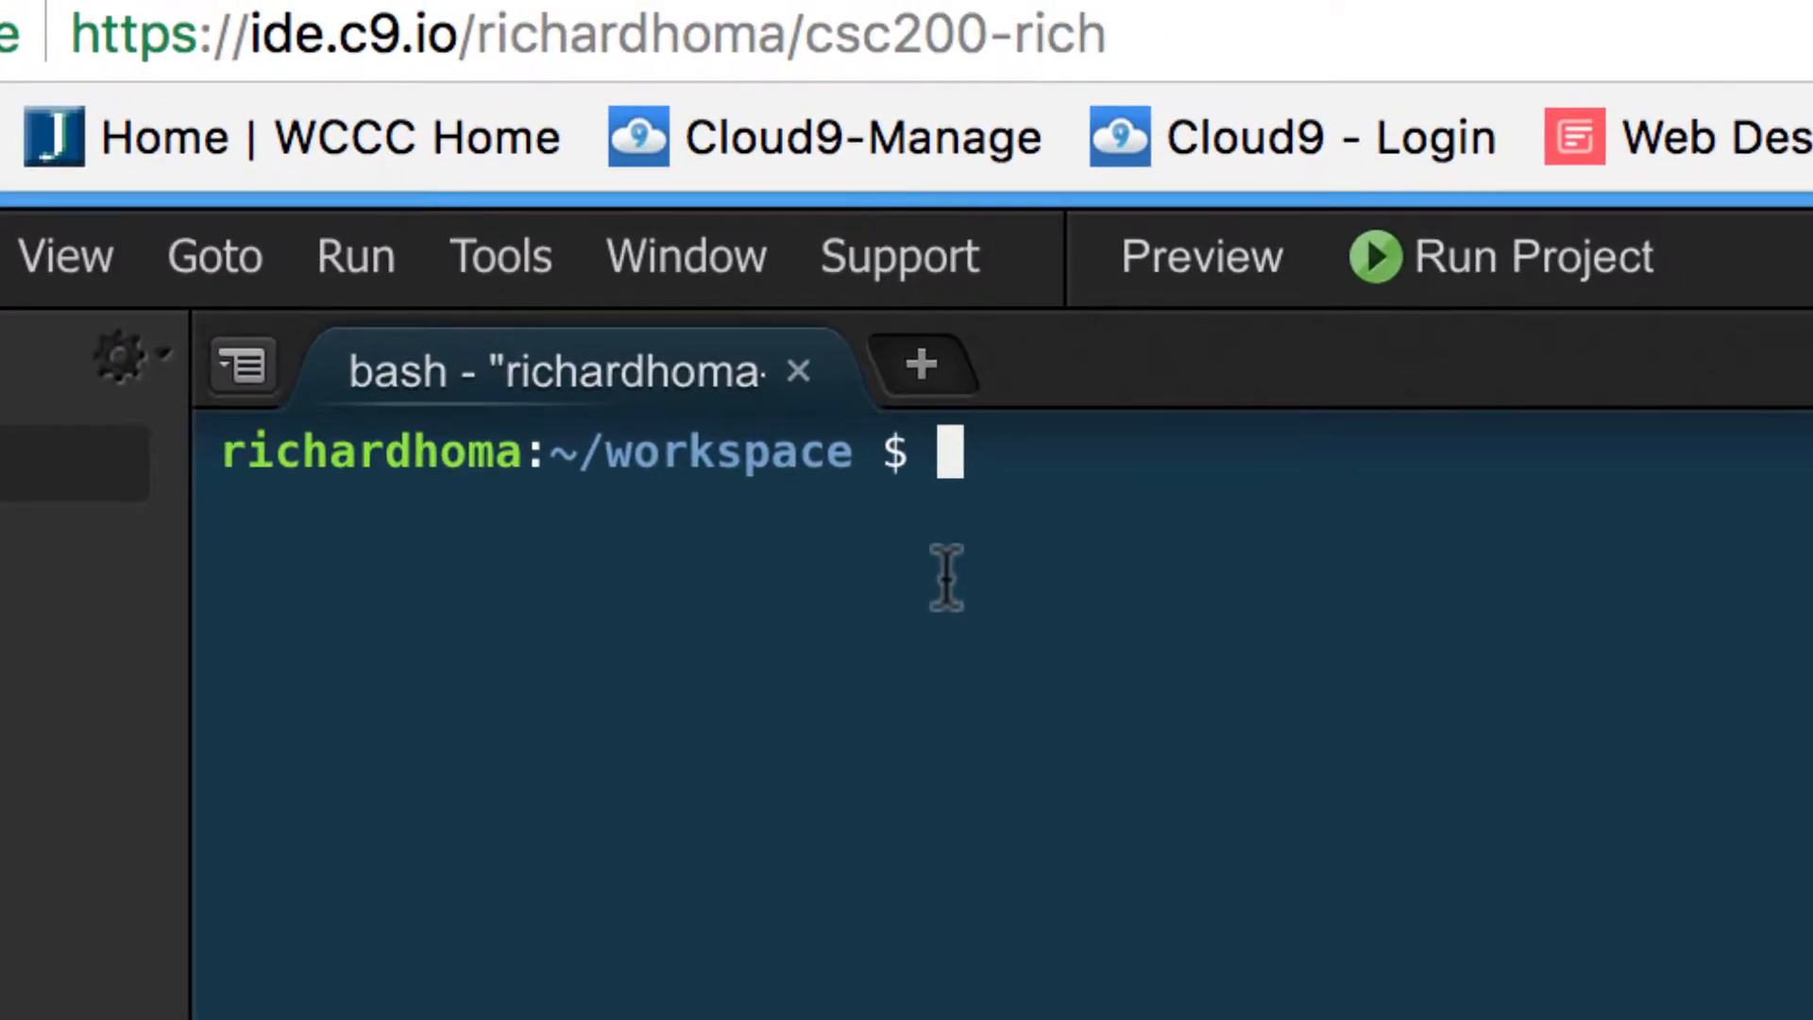
text(ph)
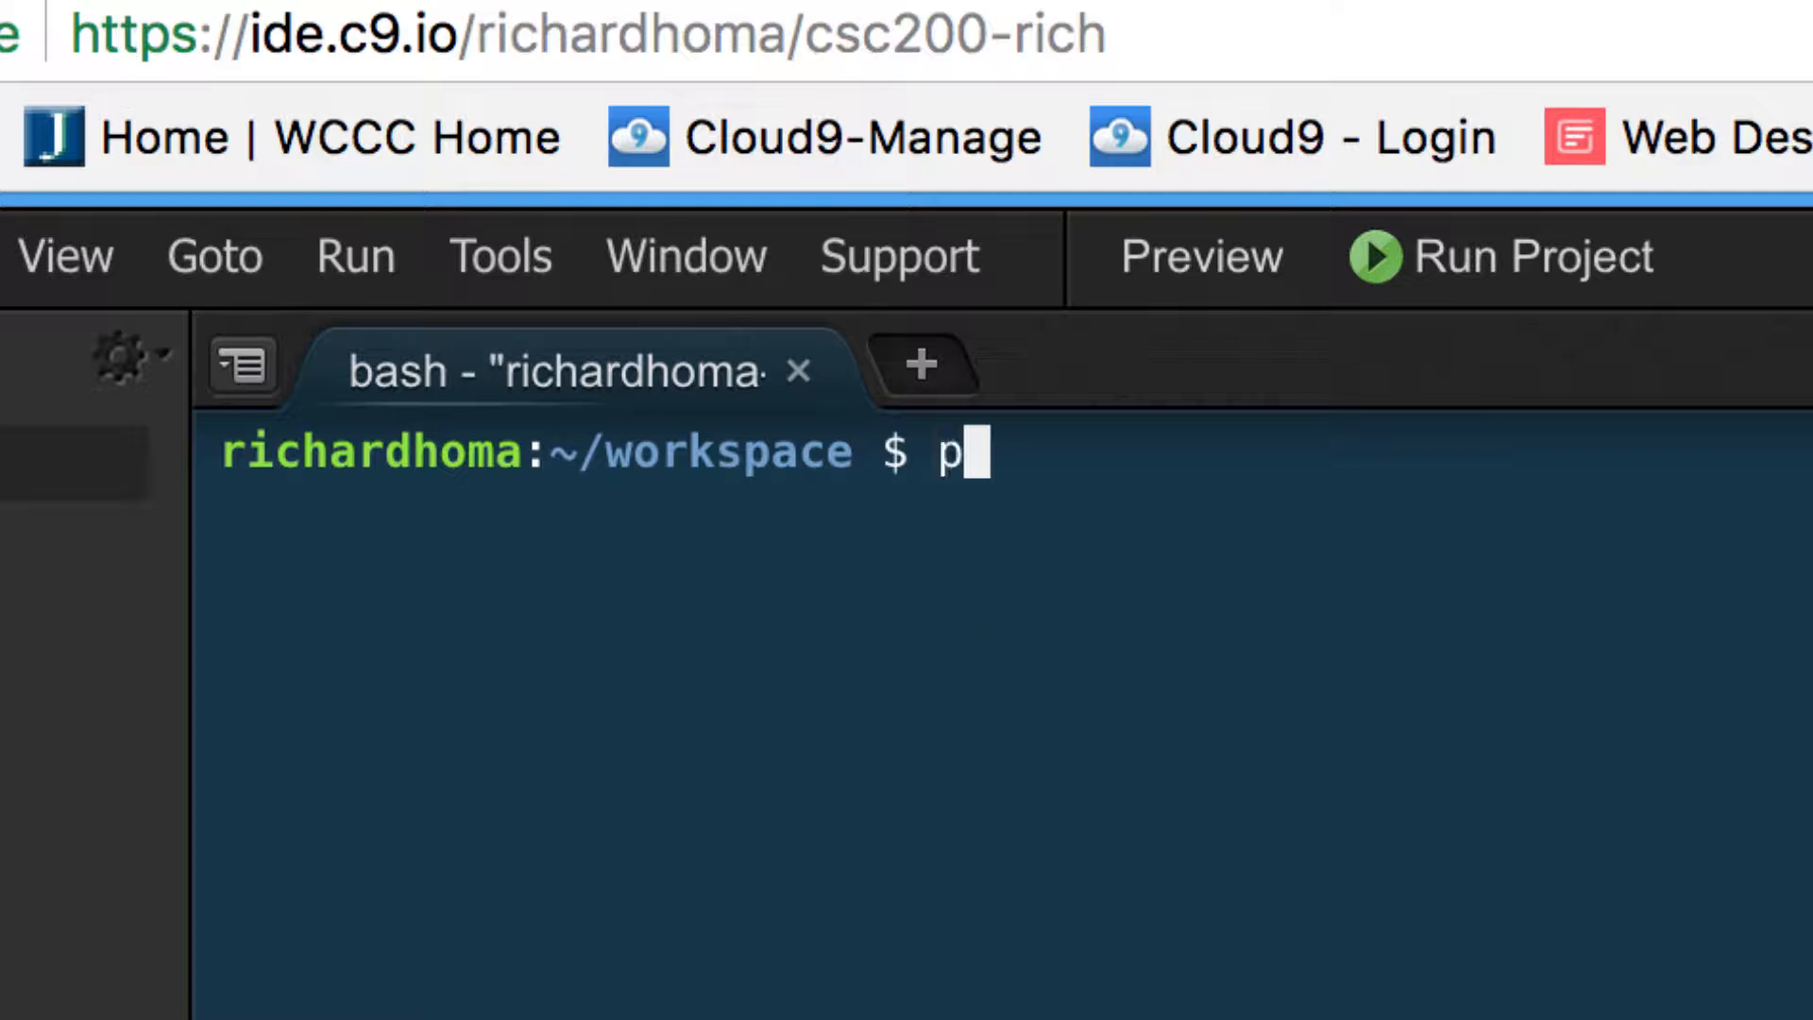
text(pm)
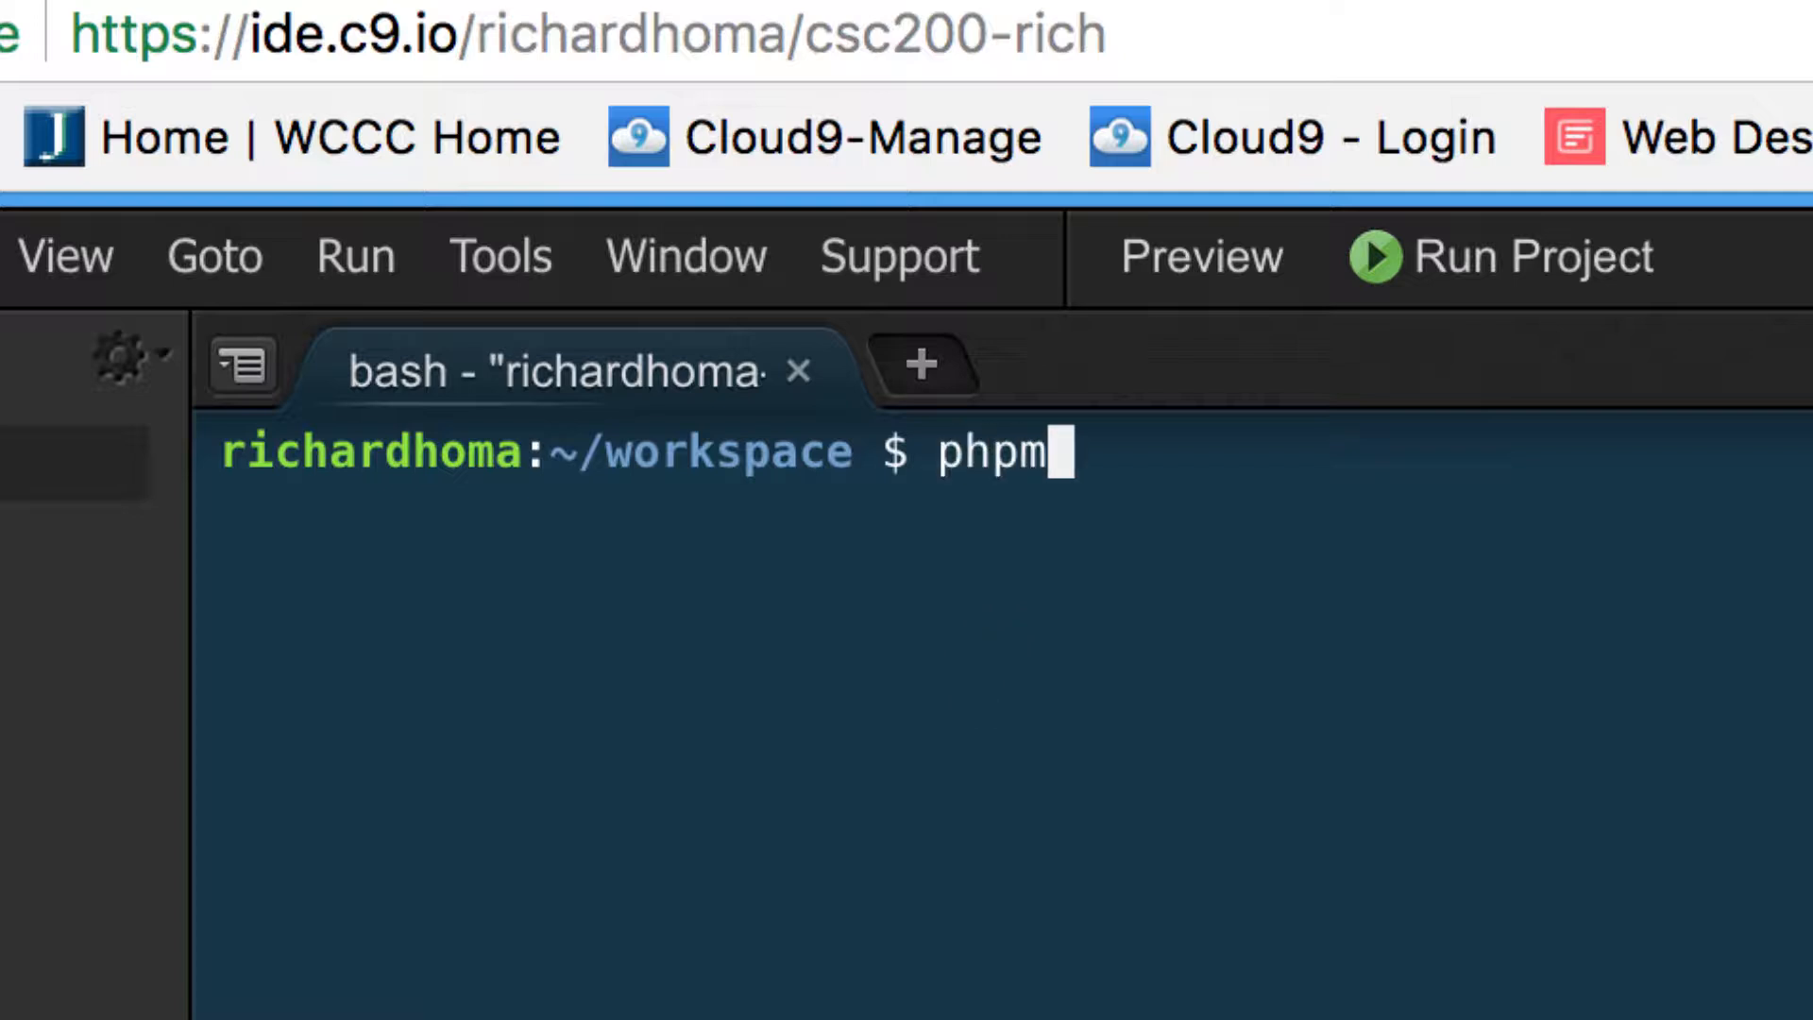
text(yadmin)
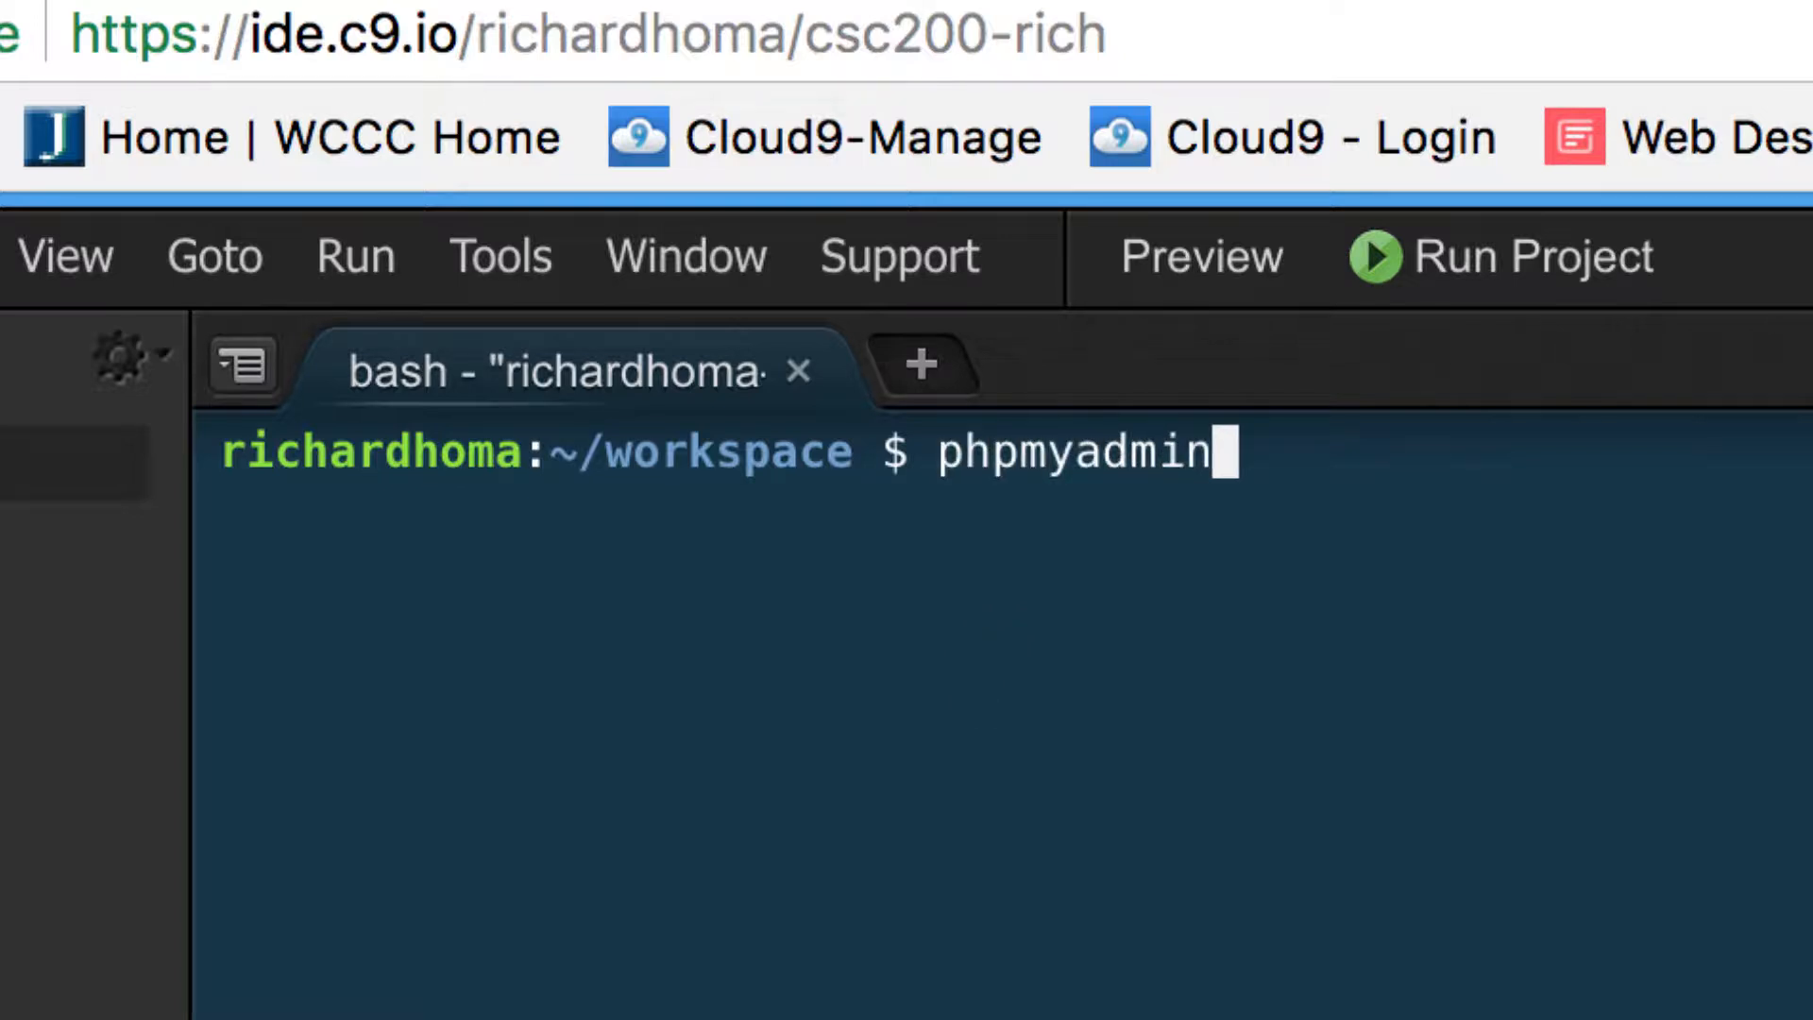
text(-ctl)
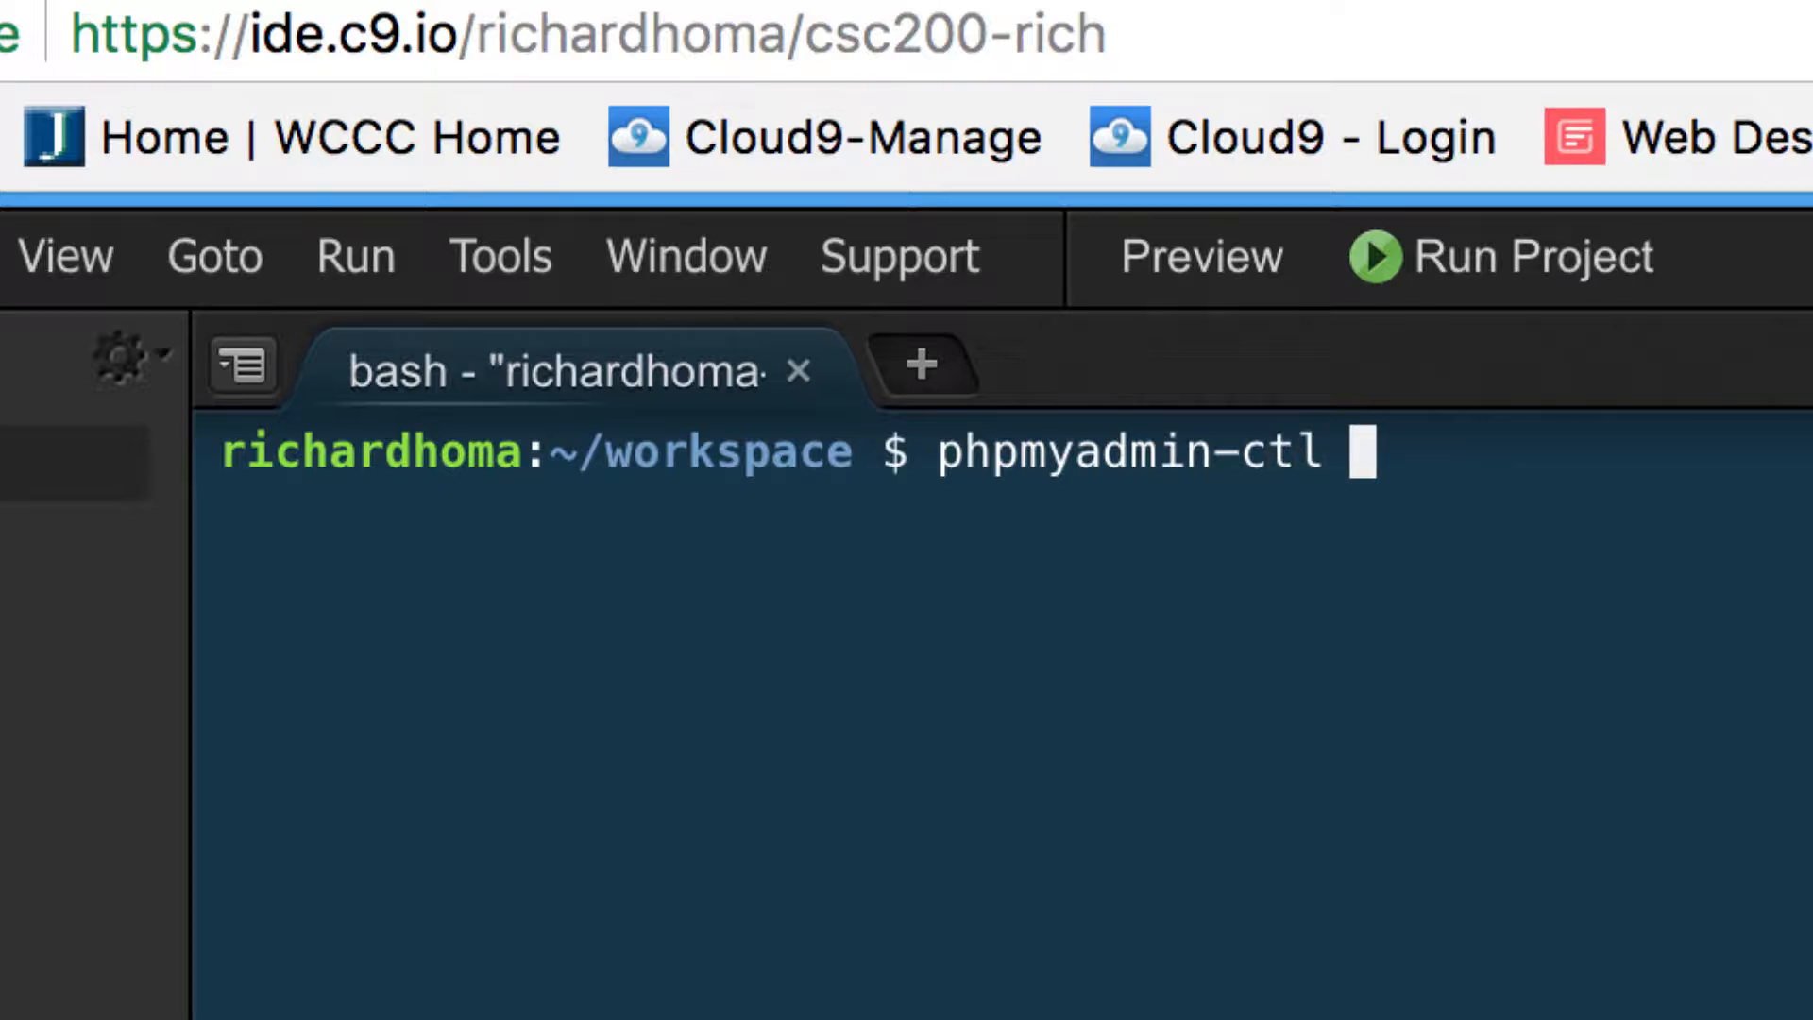
text( insta)
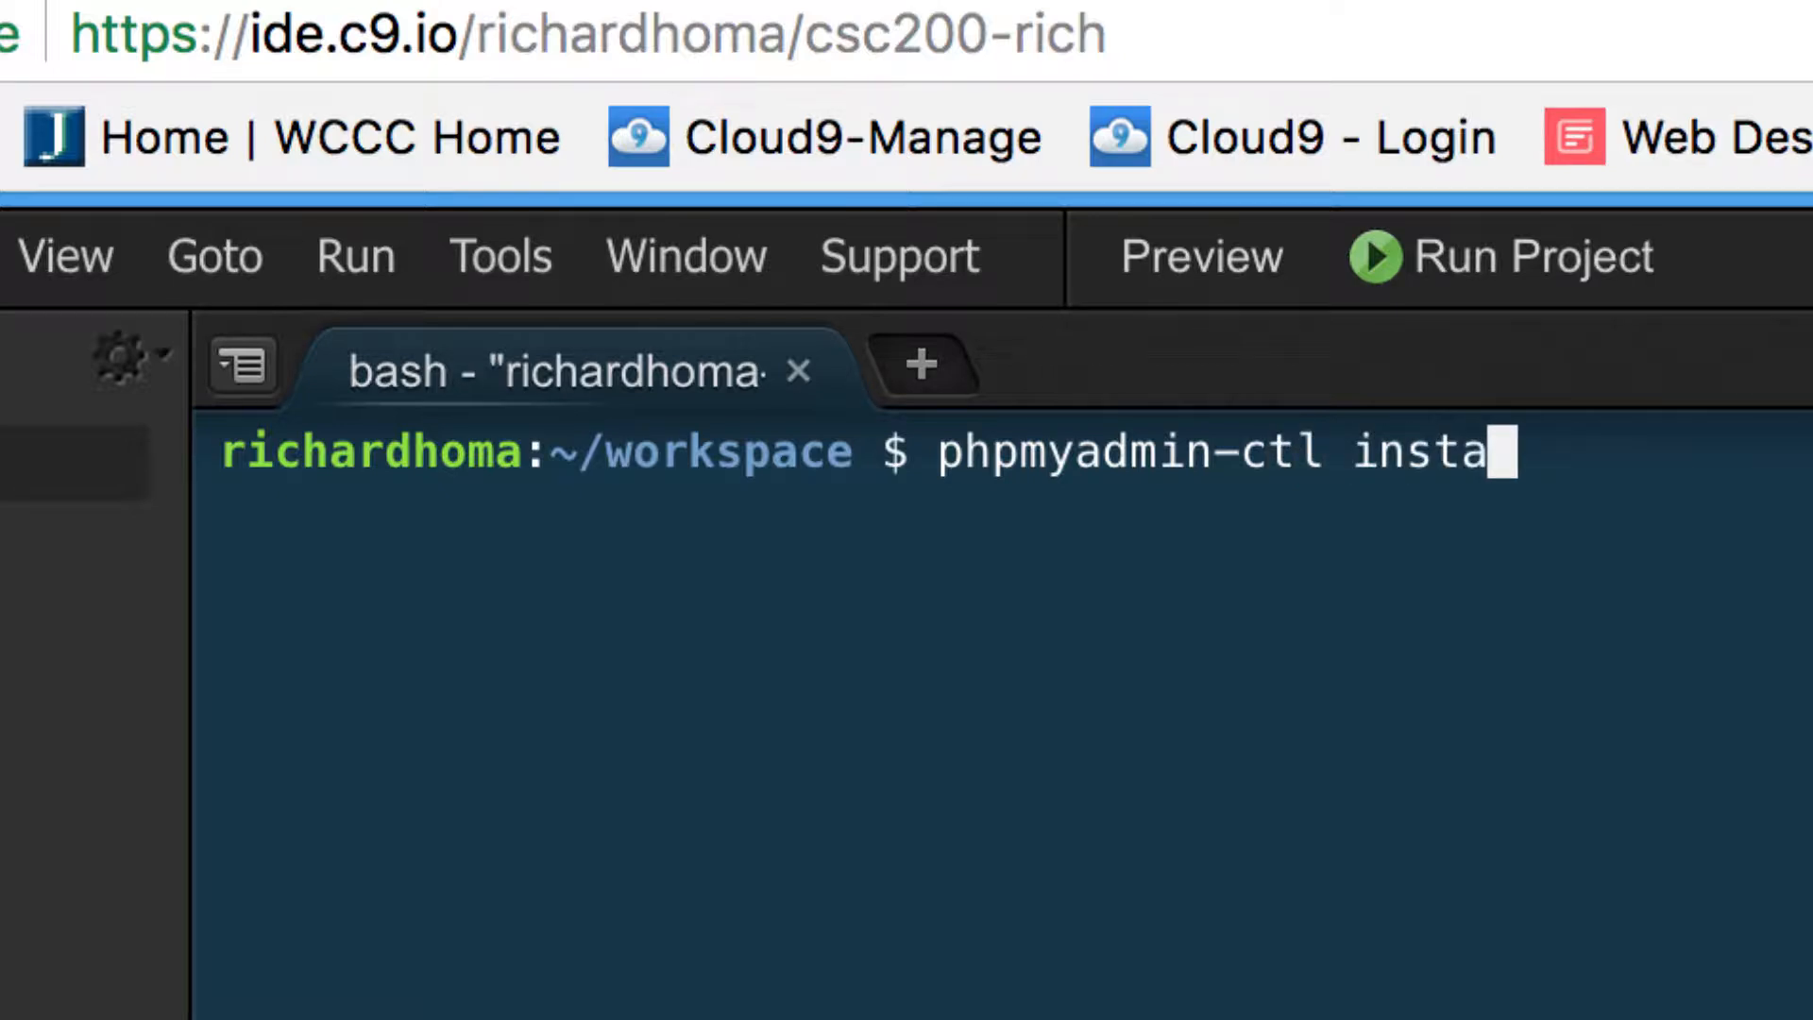
text(ll)
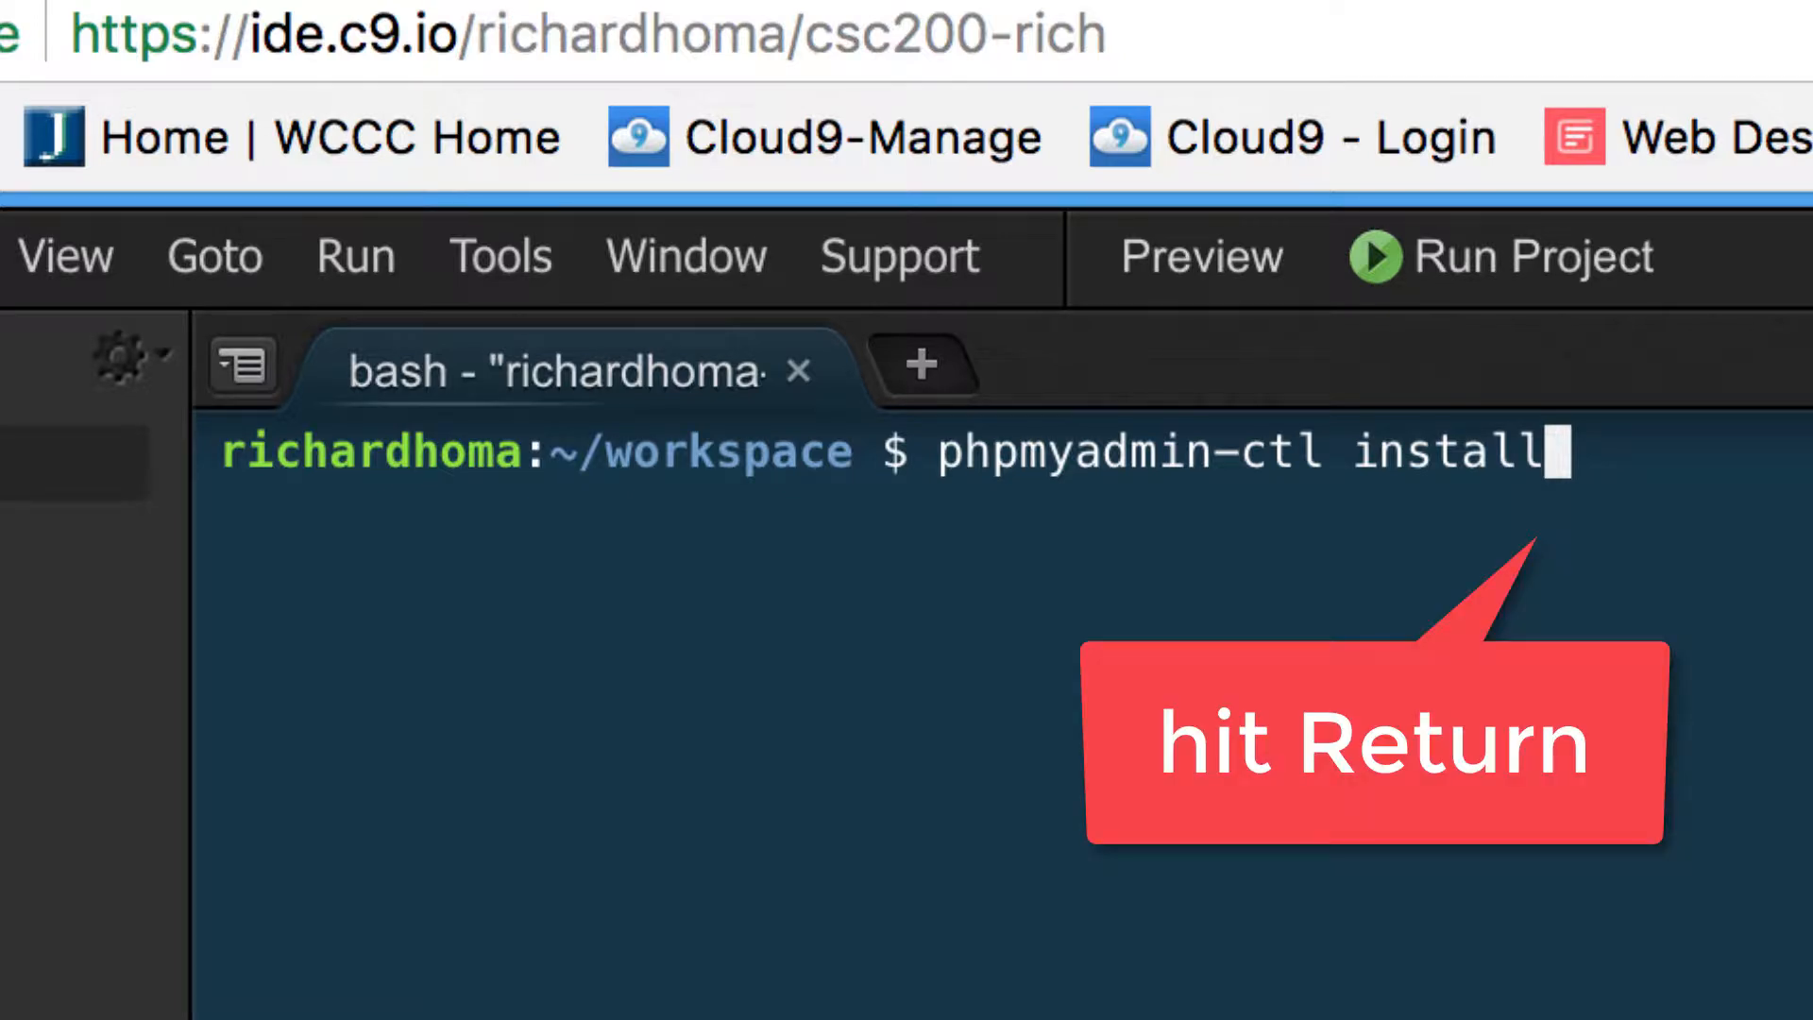
key(Return)
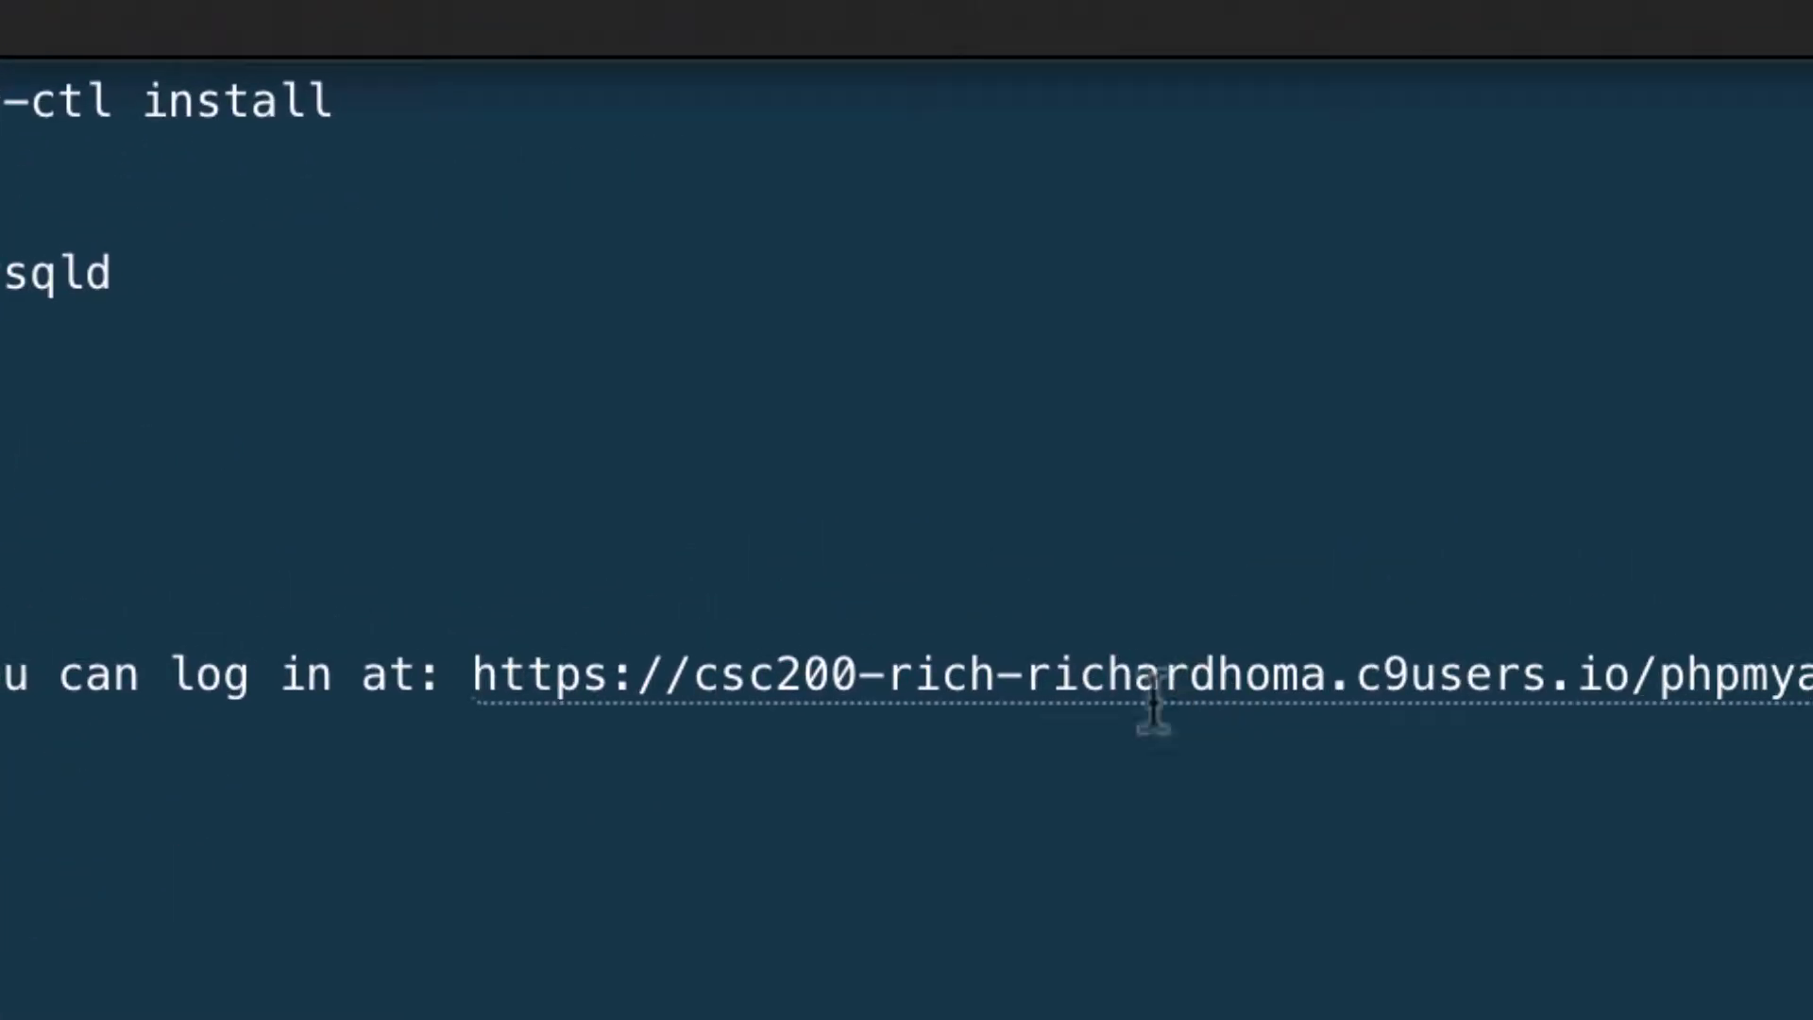
right_click(1169, 682)
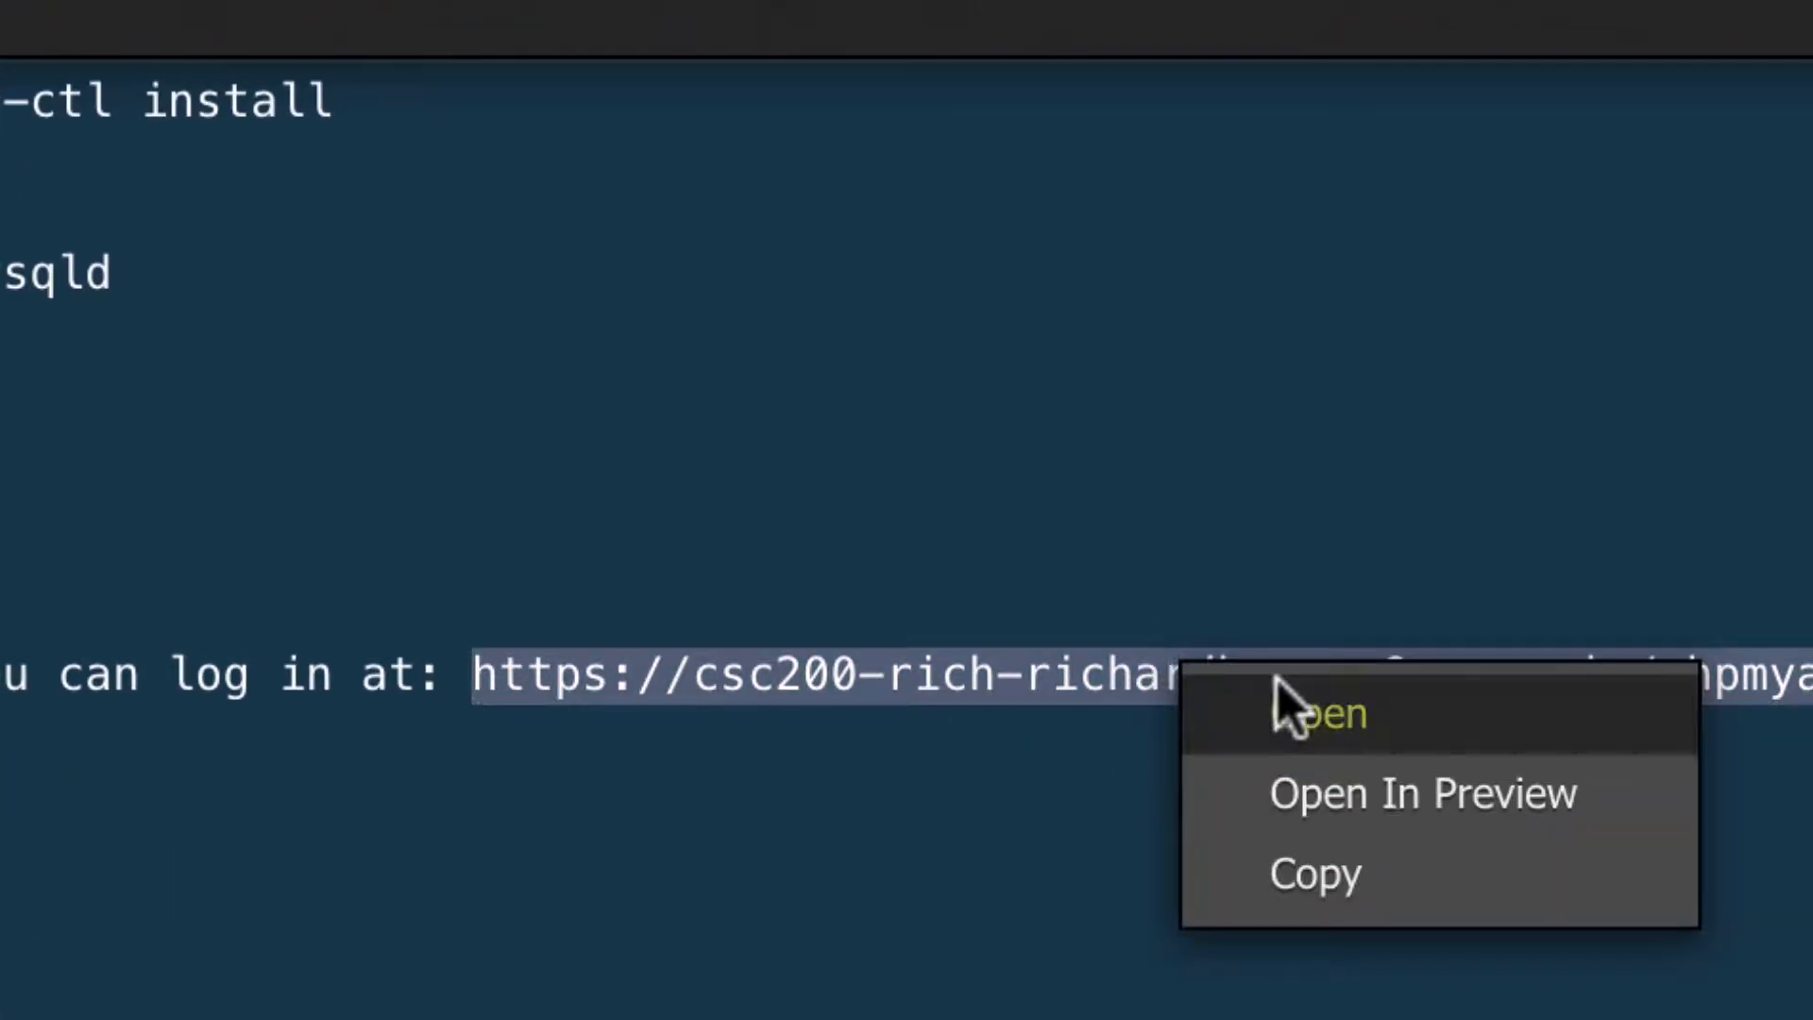
click(1312, 729)
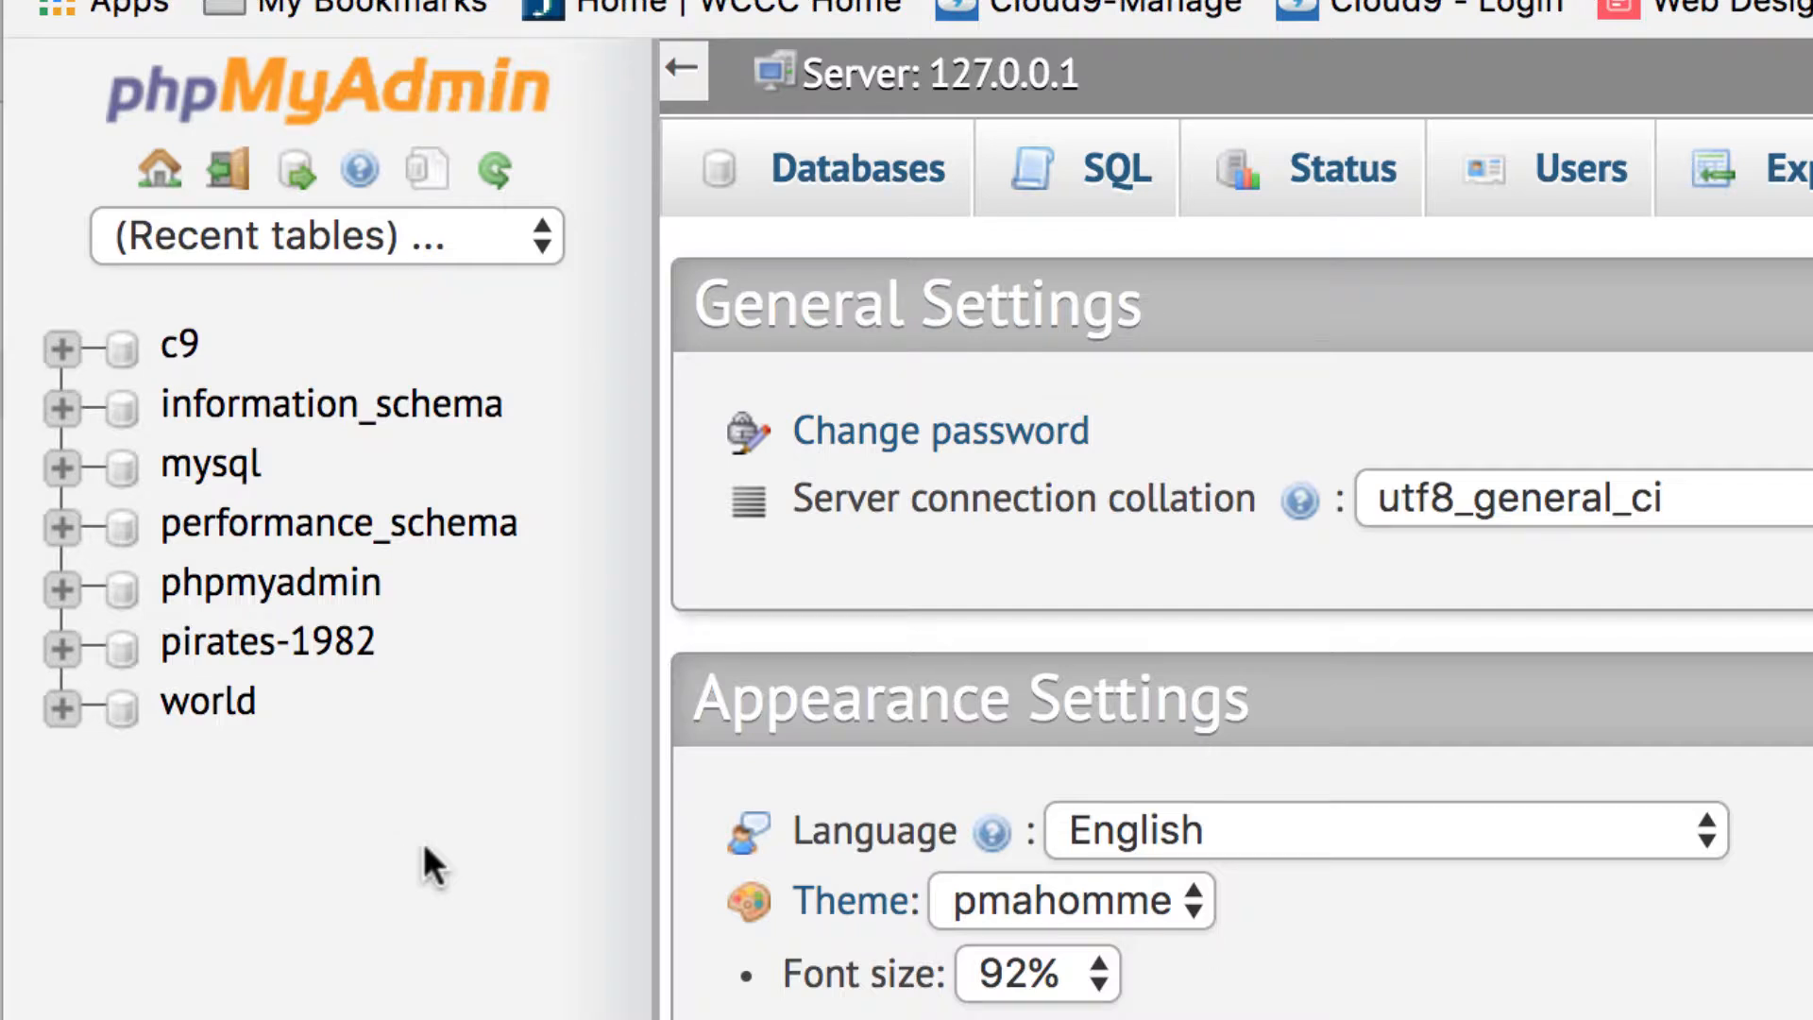
- Download pirates1982-pitchers.sql.zip from the Documents and Resources page of the CSC 200 course site
click(605, 0)
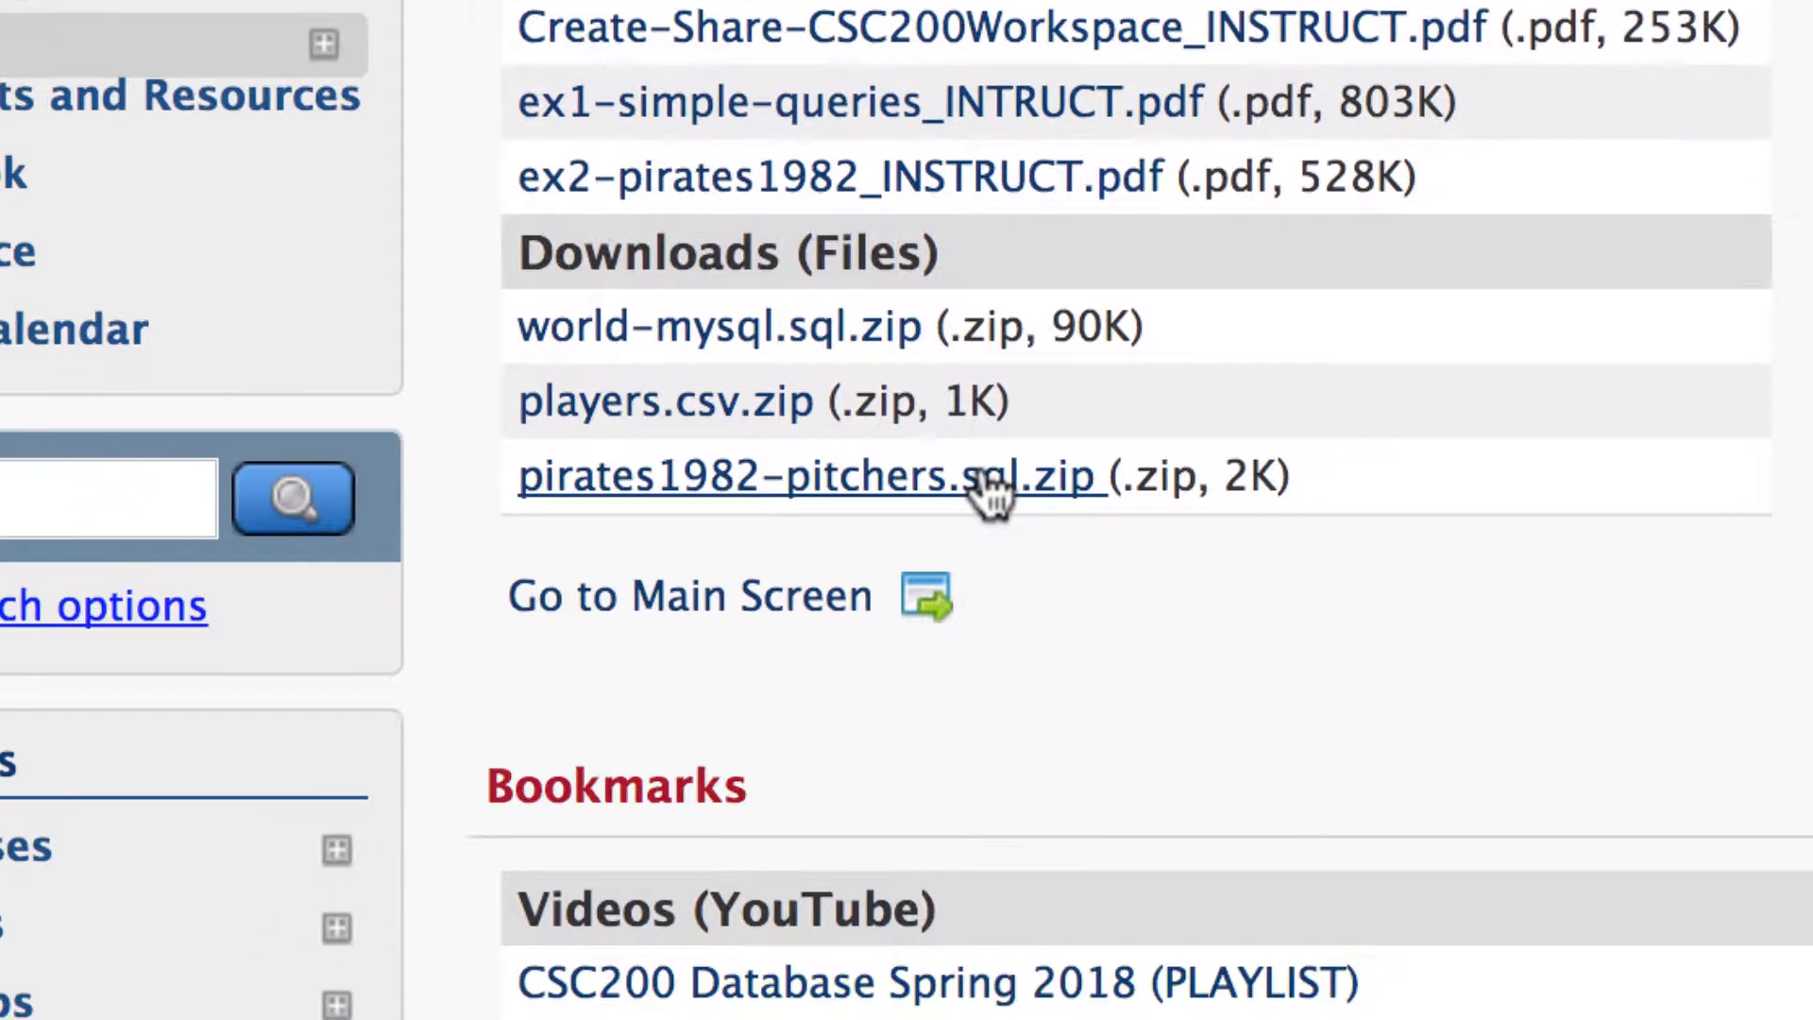
click(930, 566)
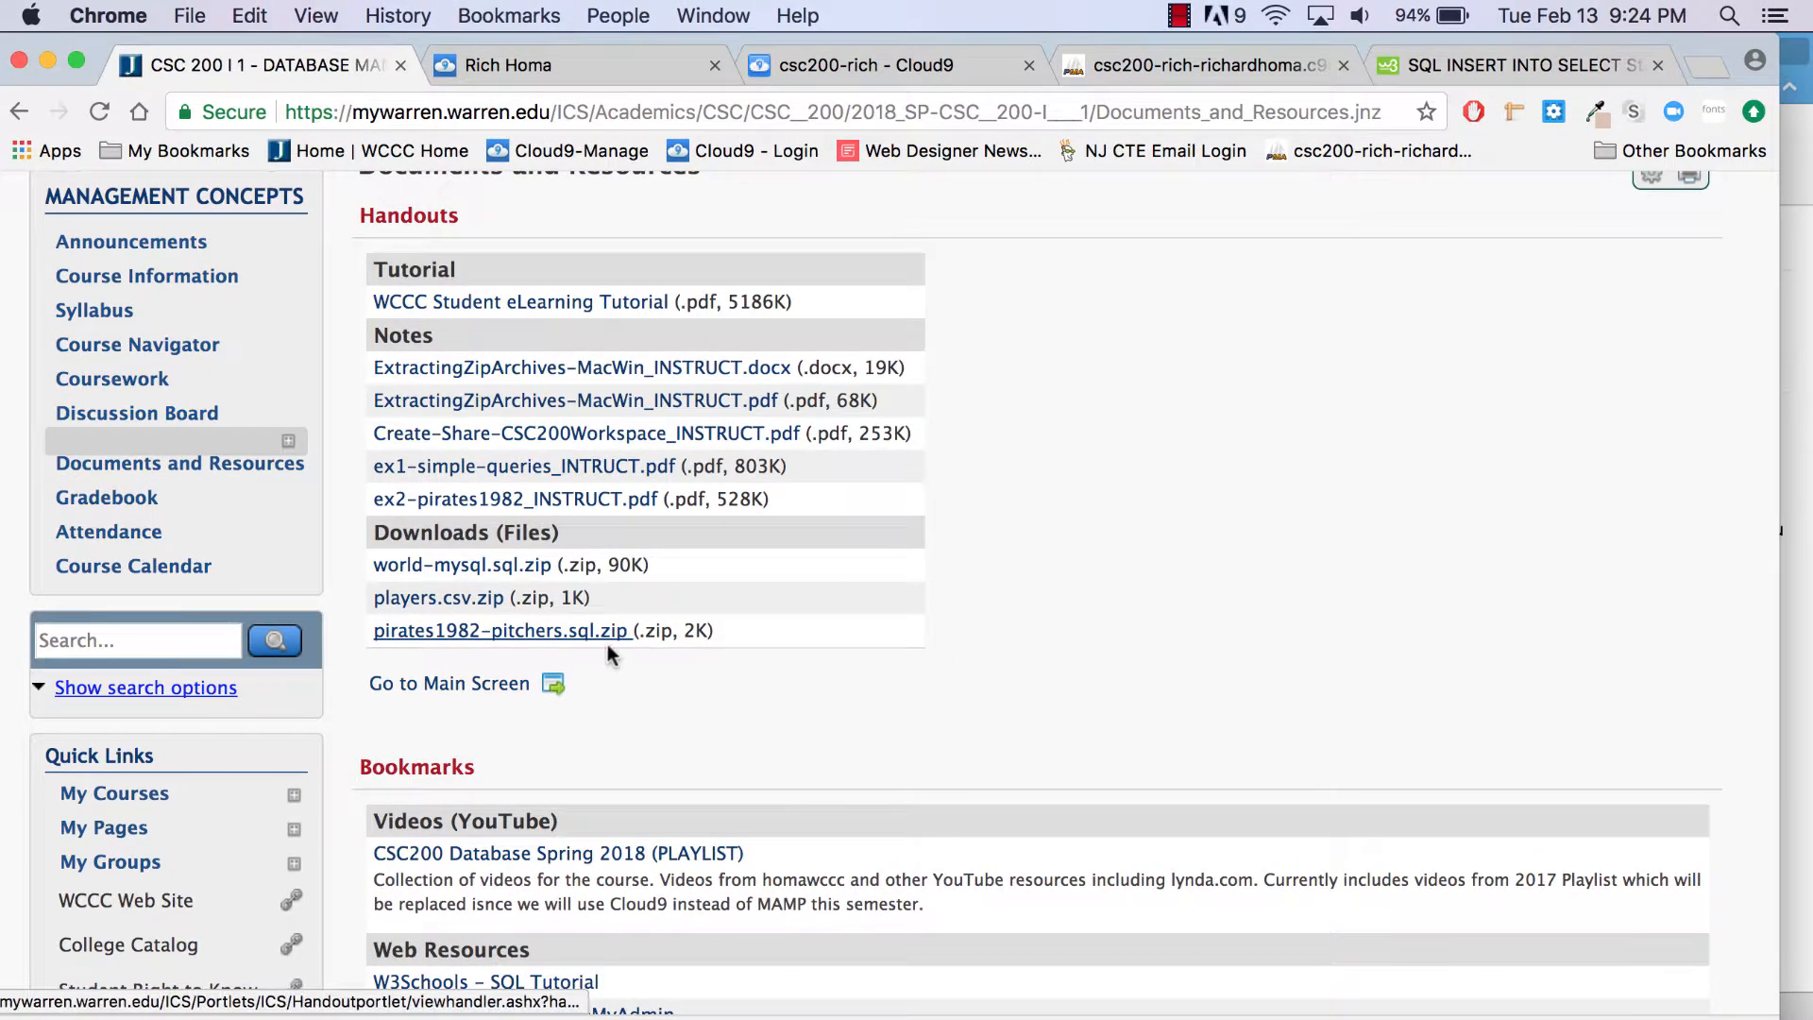
- Switch back to phpMyAdmin and import pirates1982-pitchers.sql.zip from the Downloads folder into the current server
click(1201, 64)
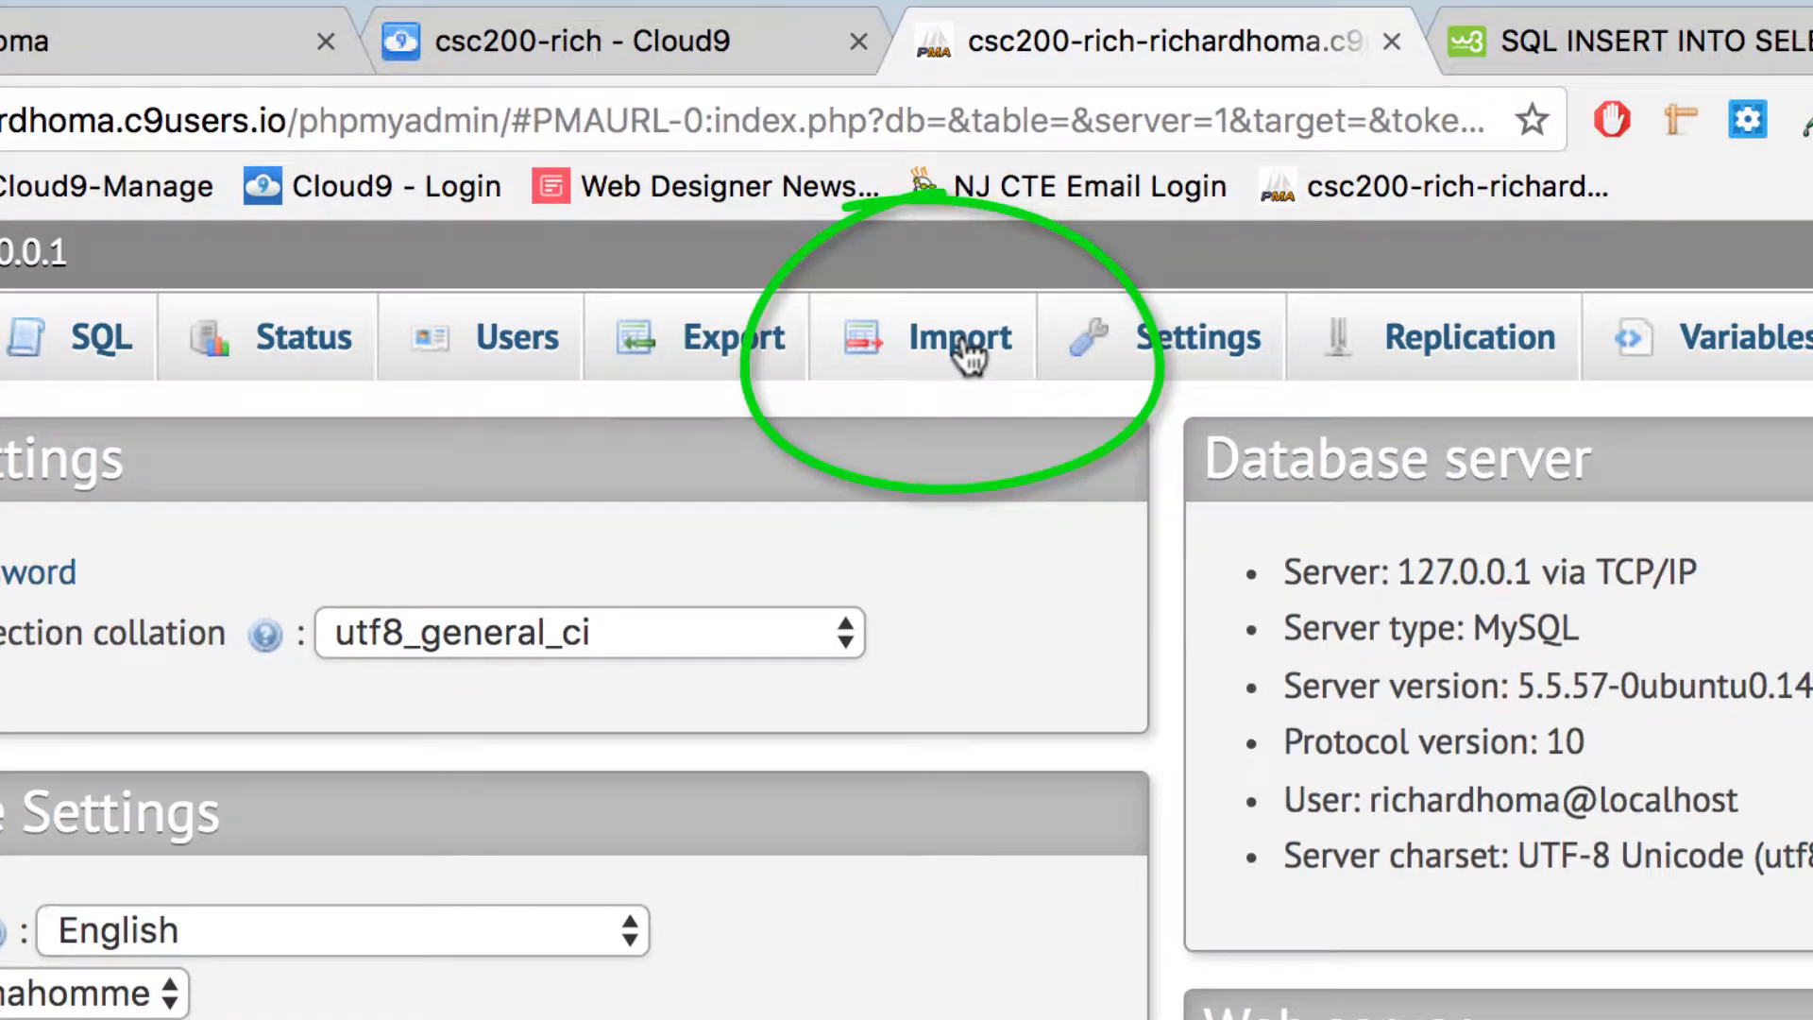
click(967, 357)
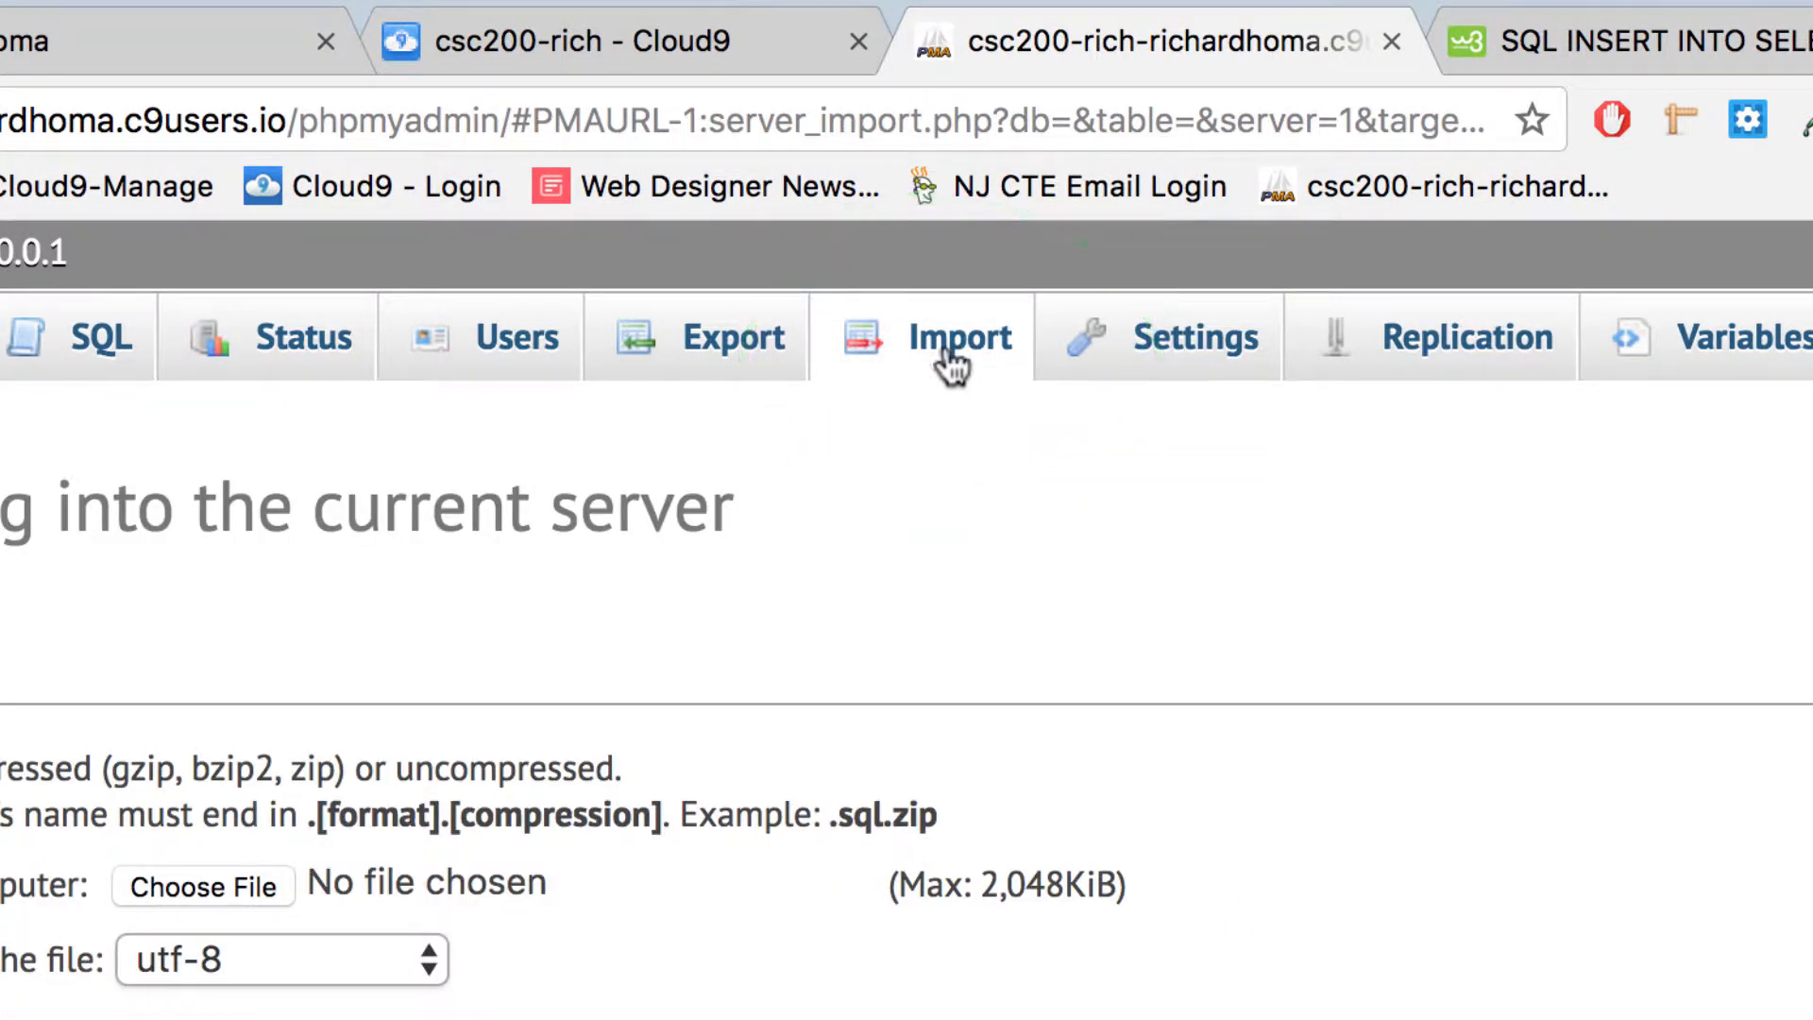
click(276, 888)
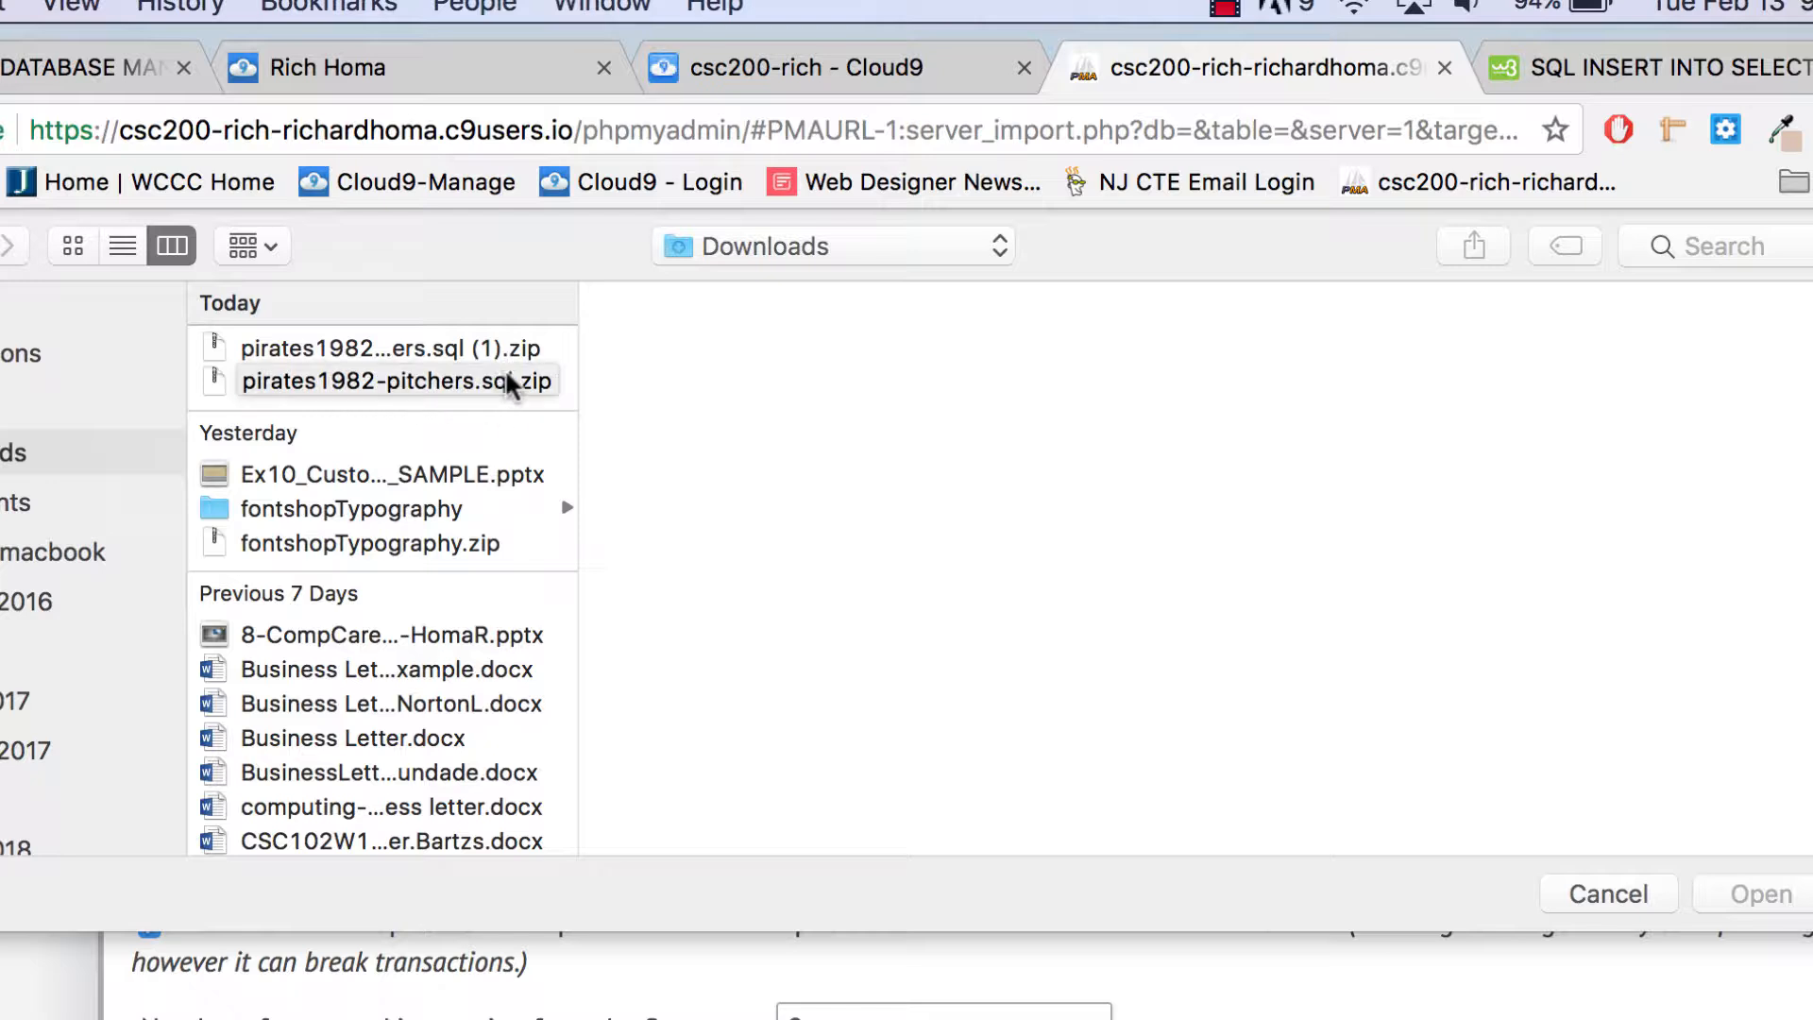
click(274, 248)
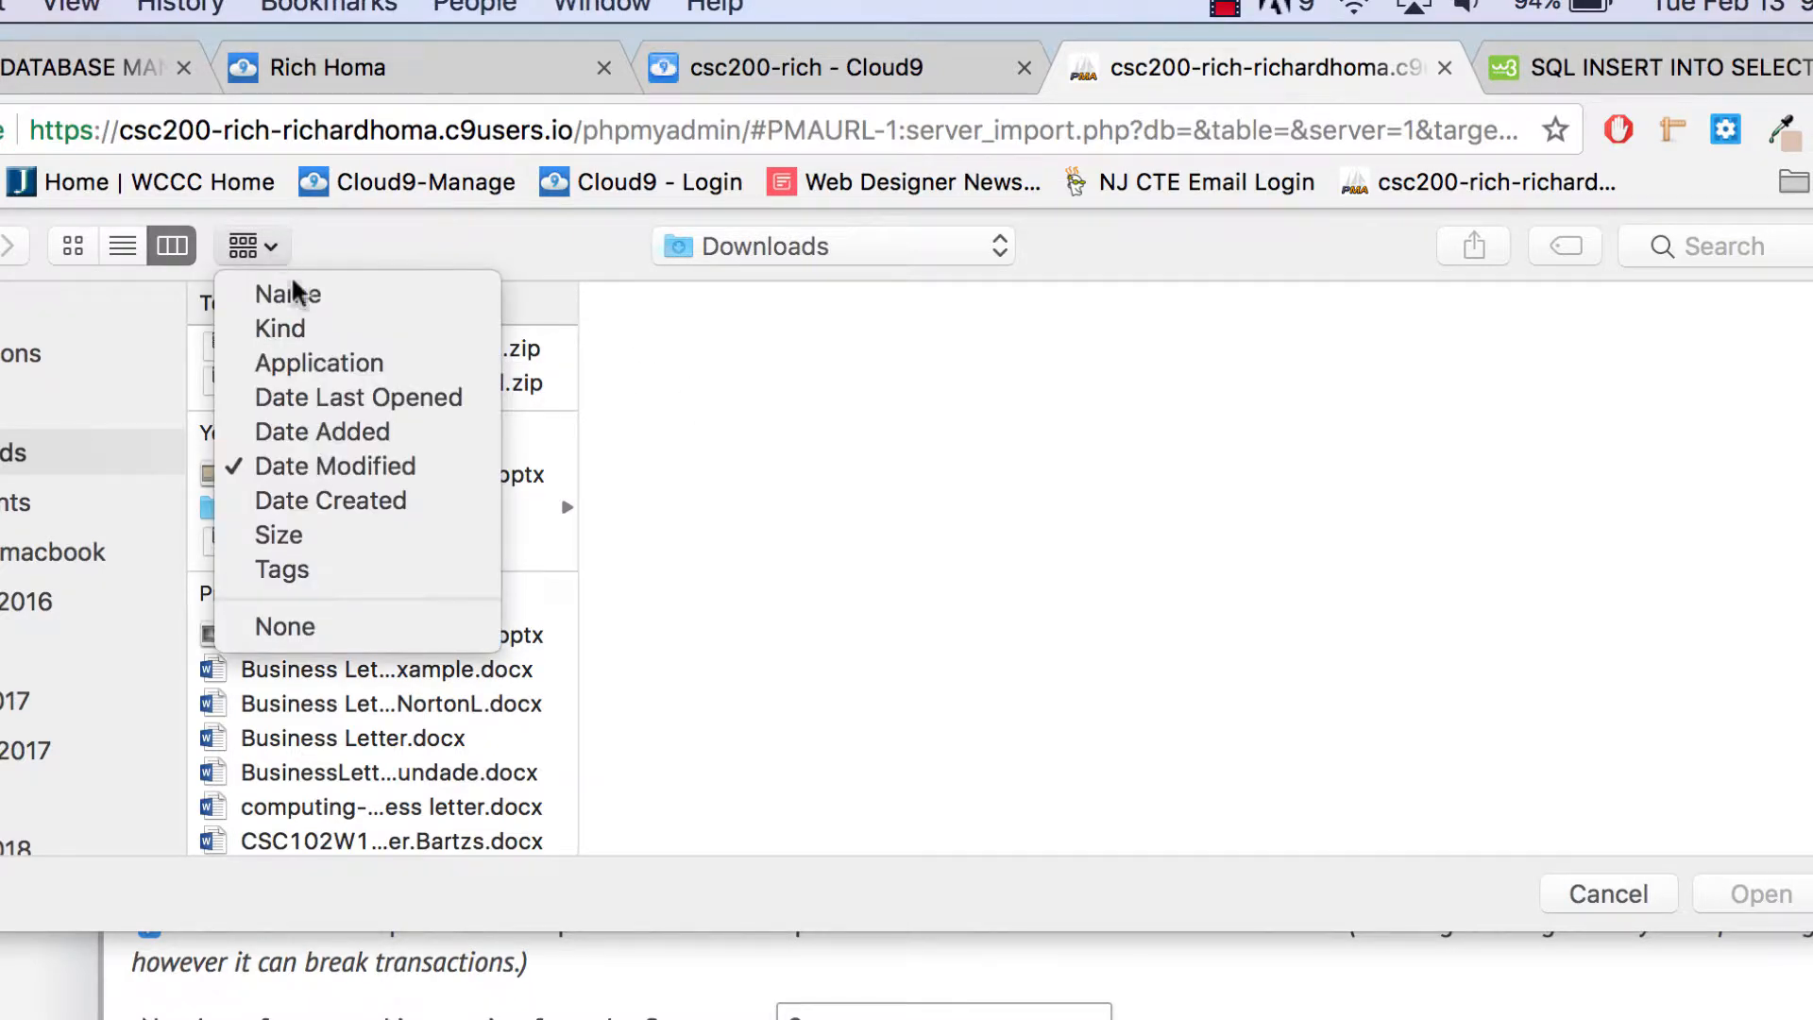
click(748, 463)
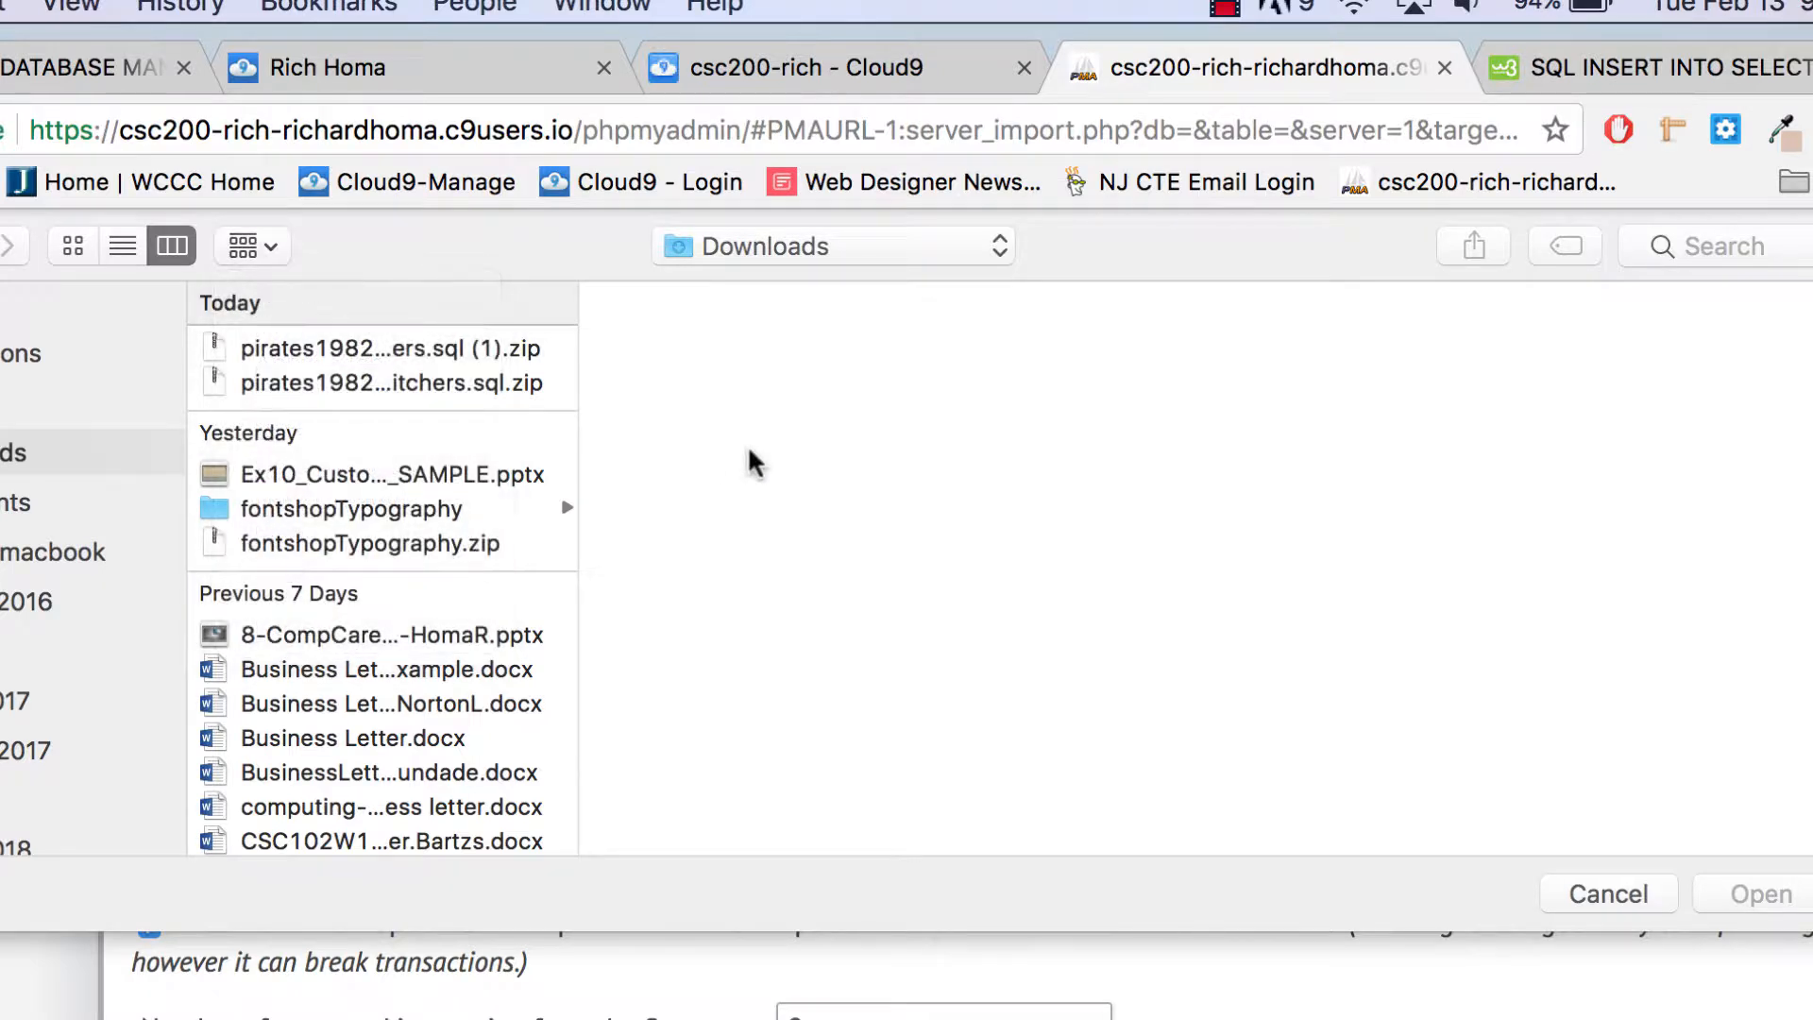
click(510, 389)
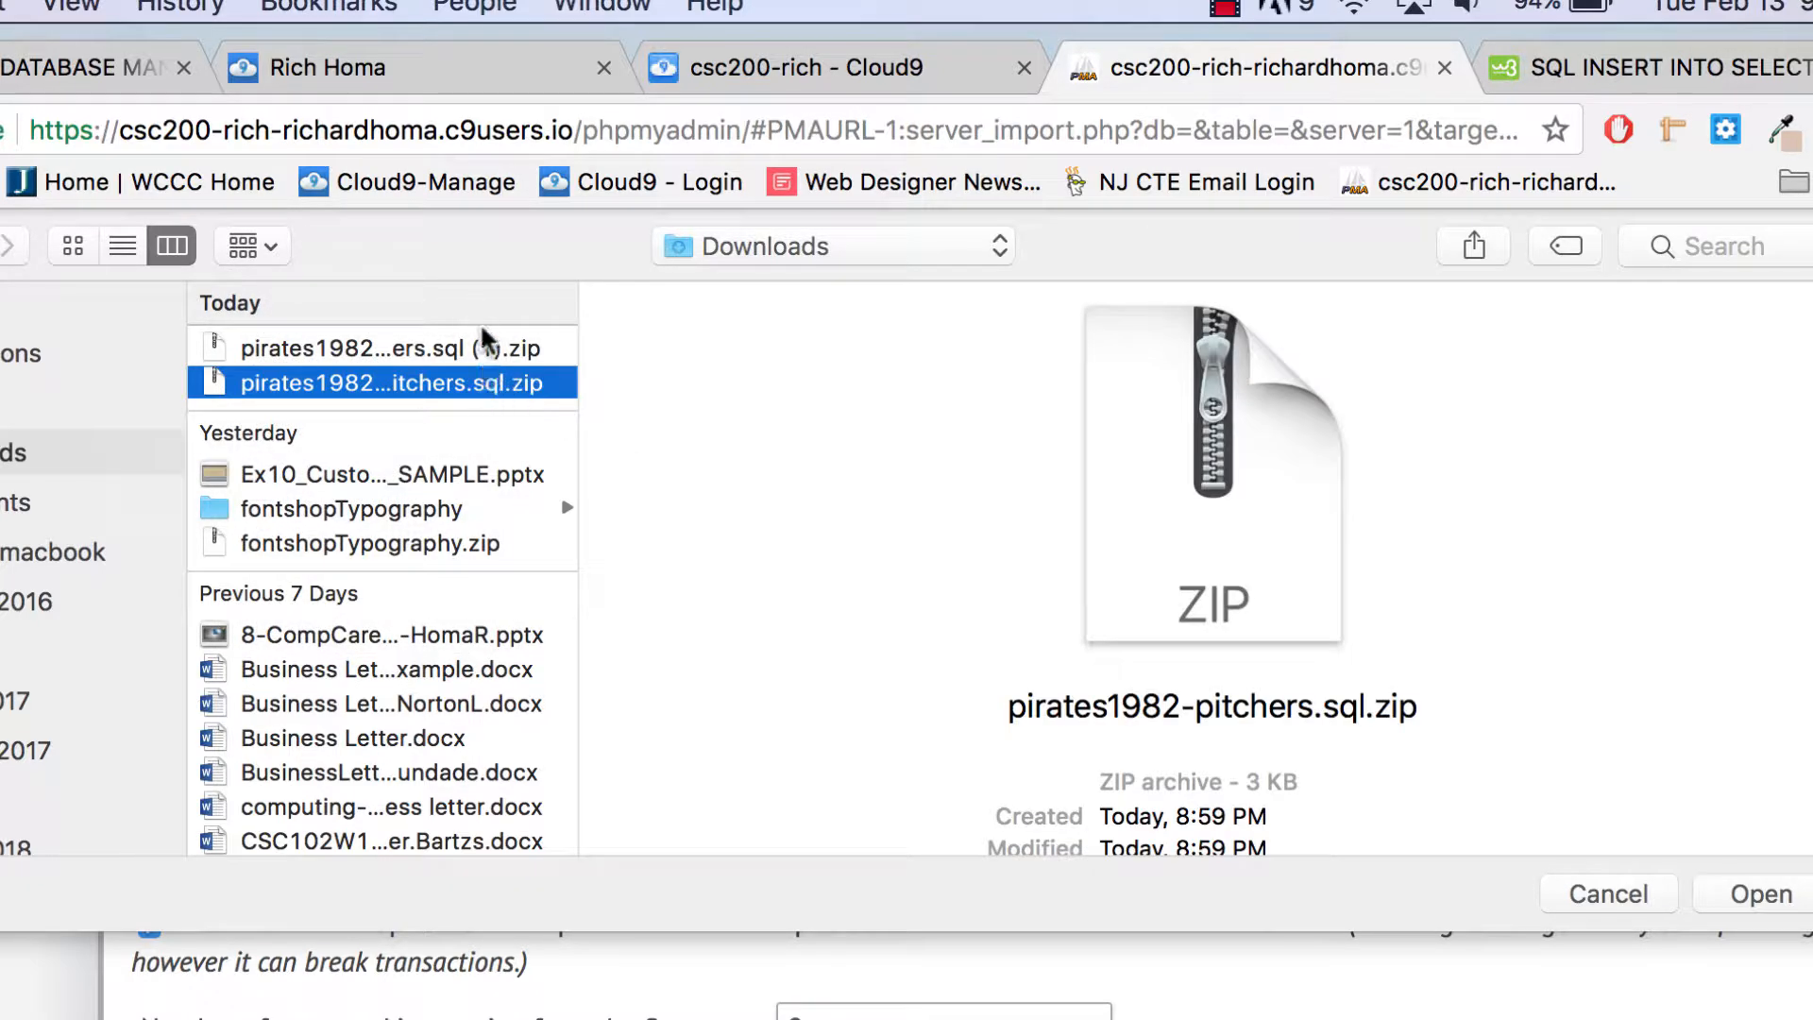
click(1737, 889)
scroll(952, 755, down, 5)
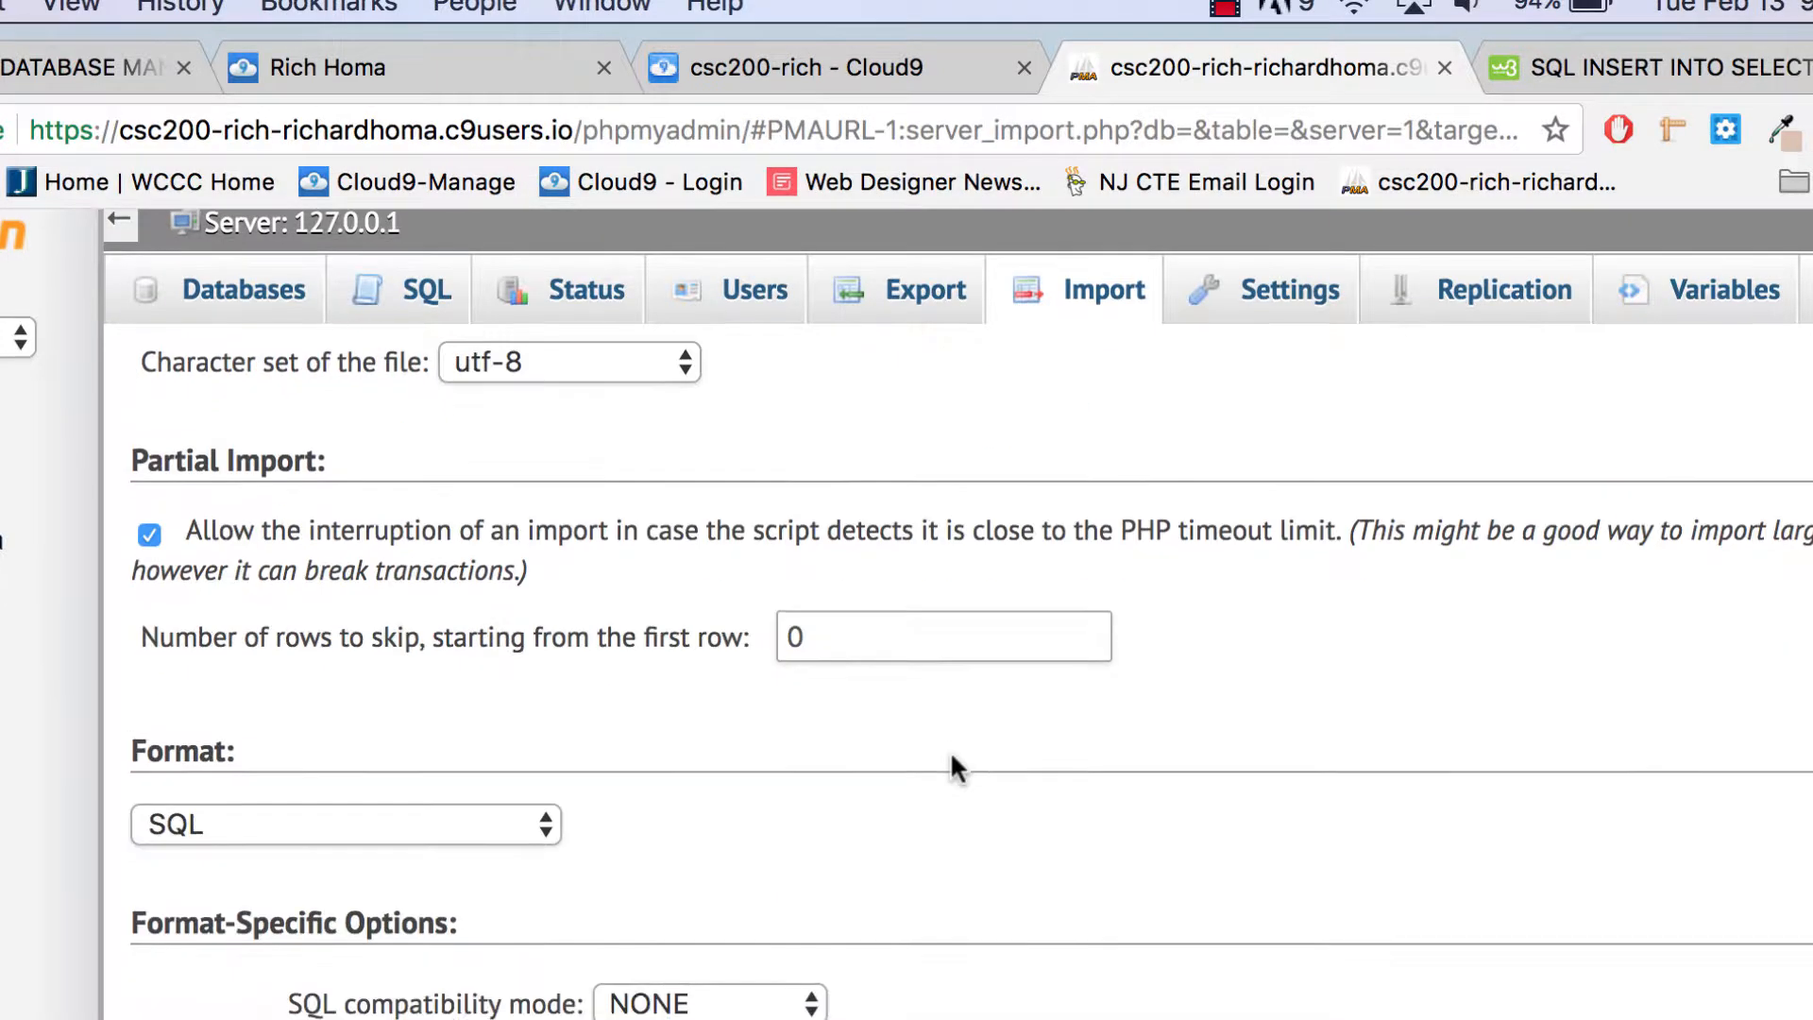
click(160, 1017)
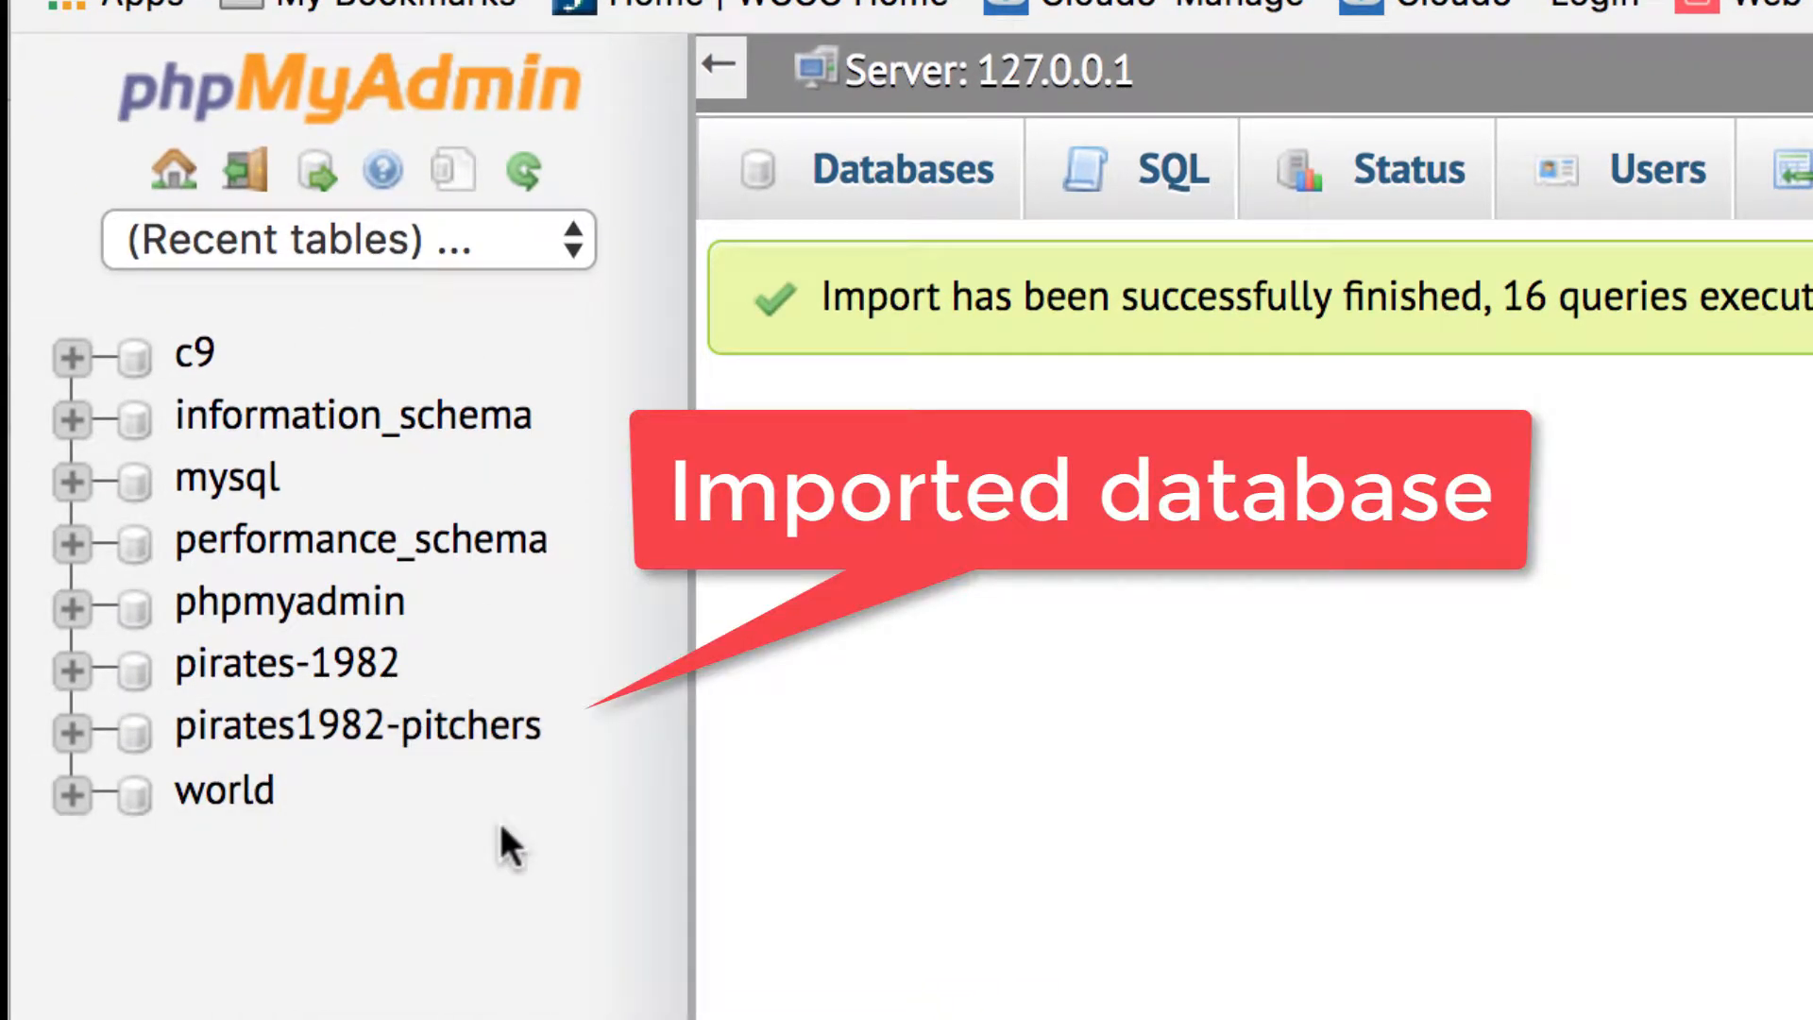
- Open the players table of the pirates1982-pitchers database and look through its columns and player records
click(465, 733)
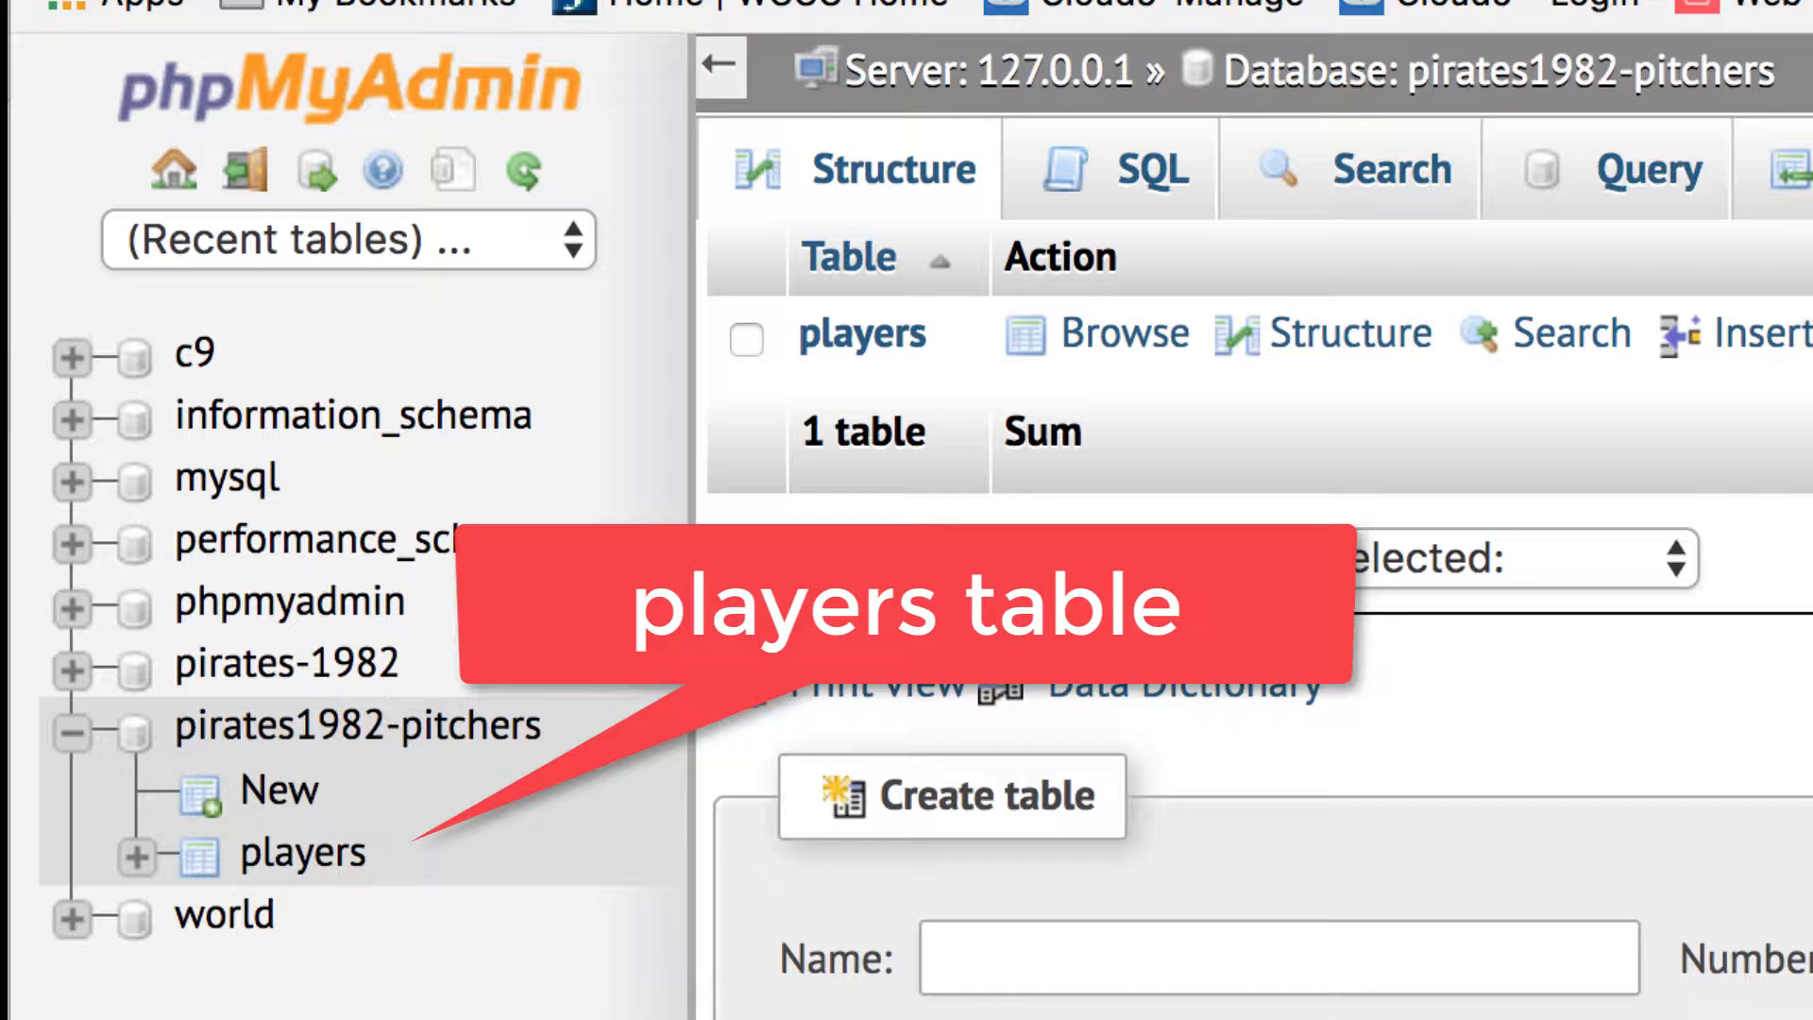
click(304, 853)
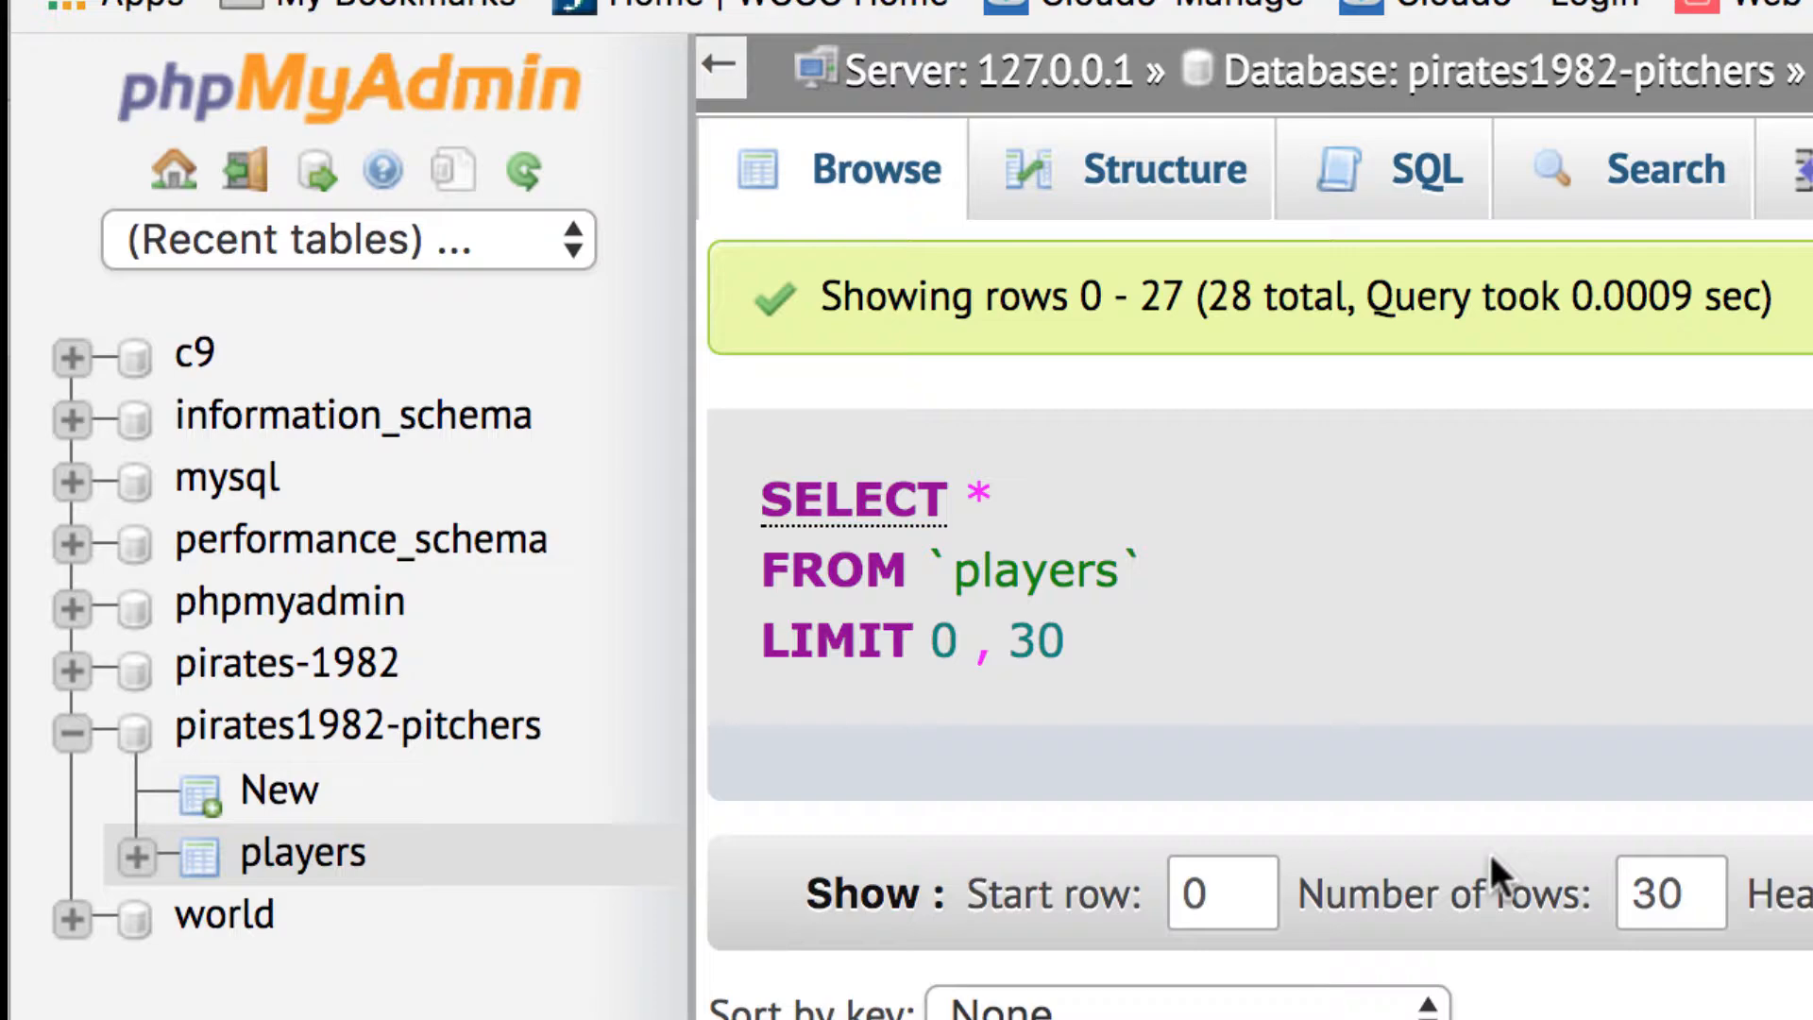
scroll(1490, 854, down, 3)
scroll(1490, 853, up, 1)
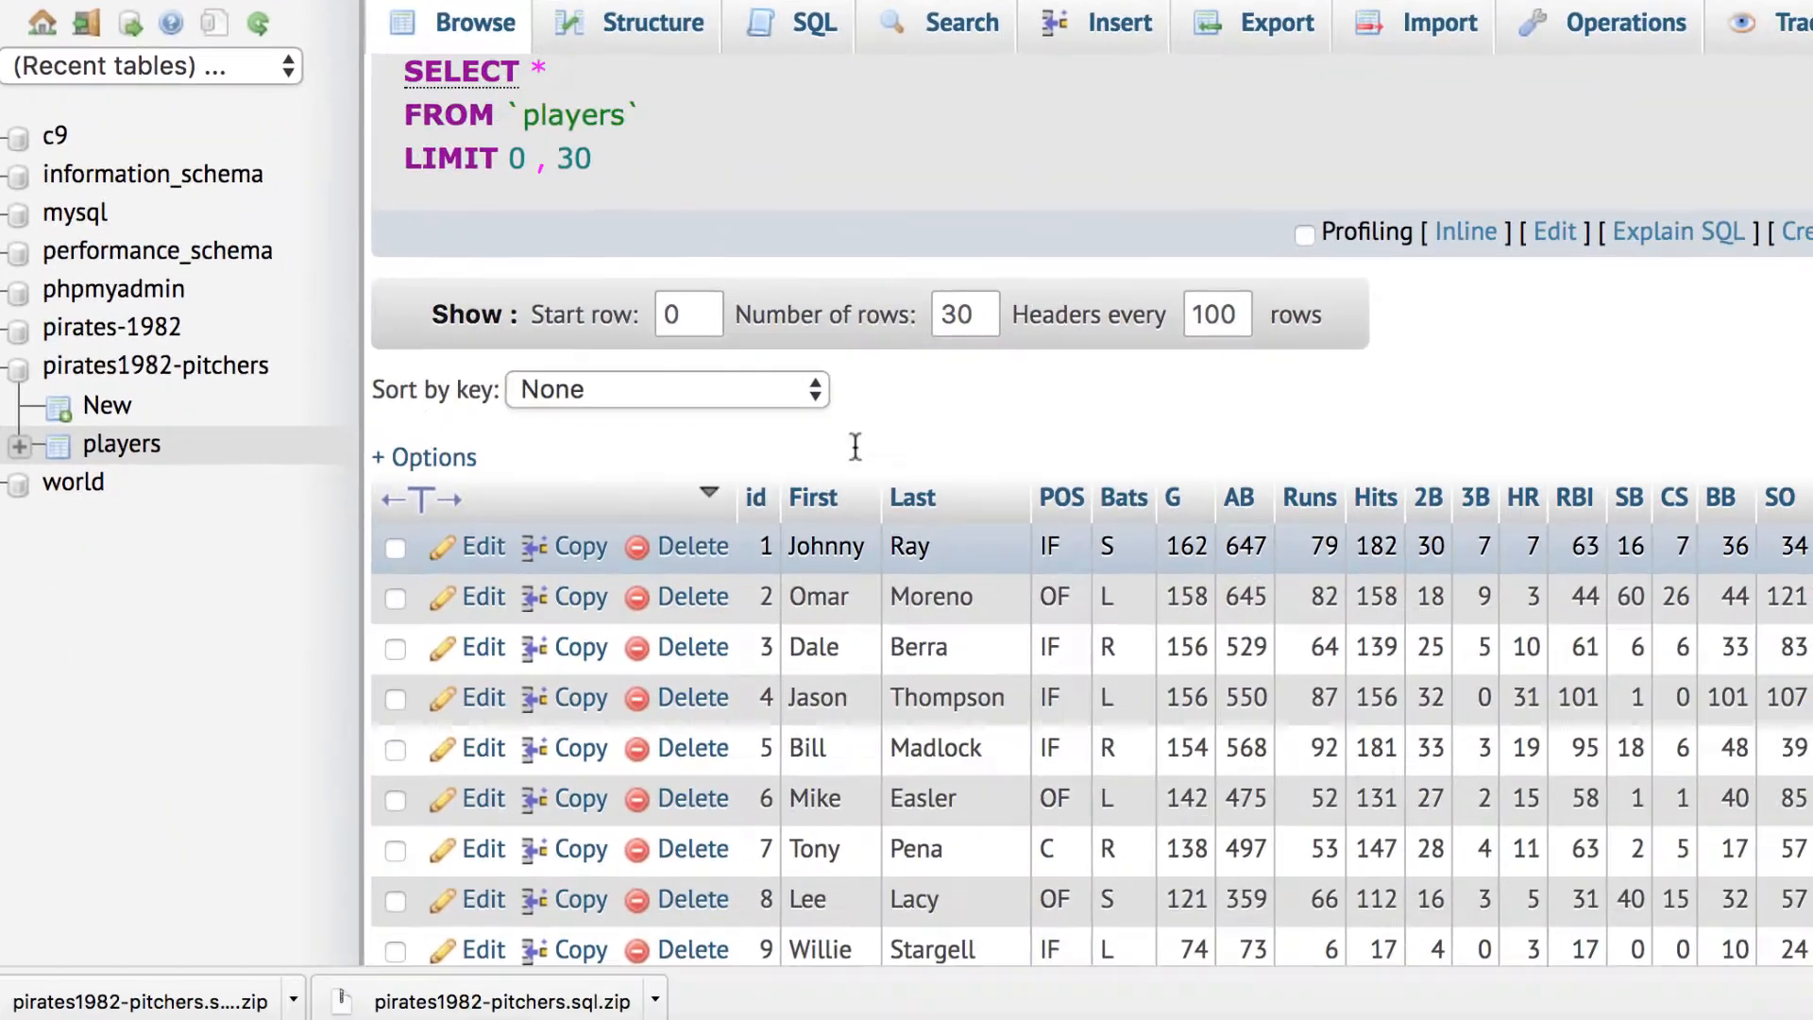
scroll(855, 447, up, 2)
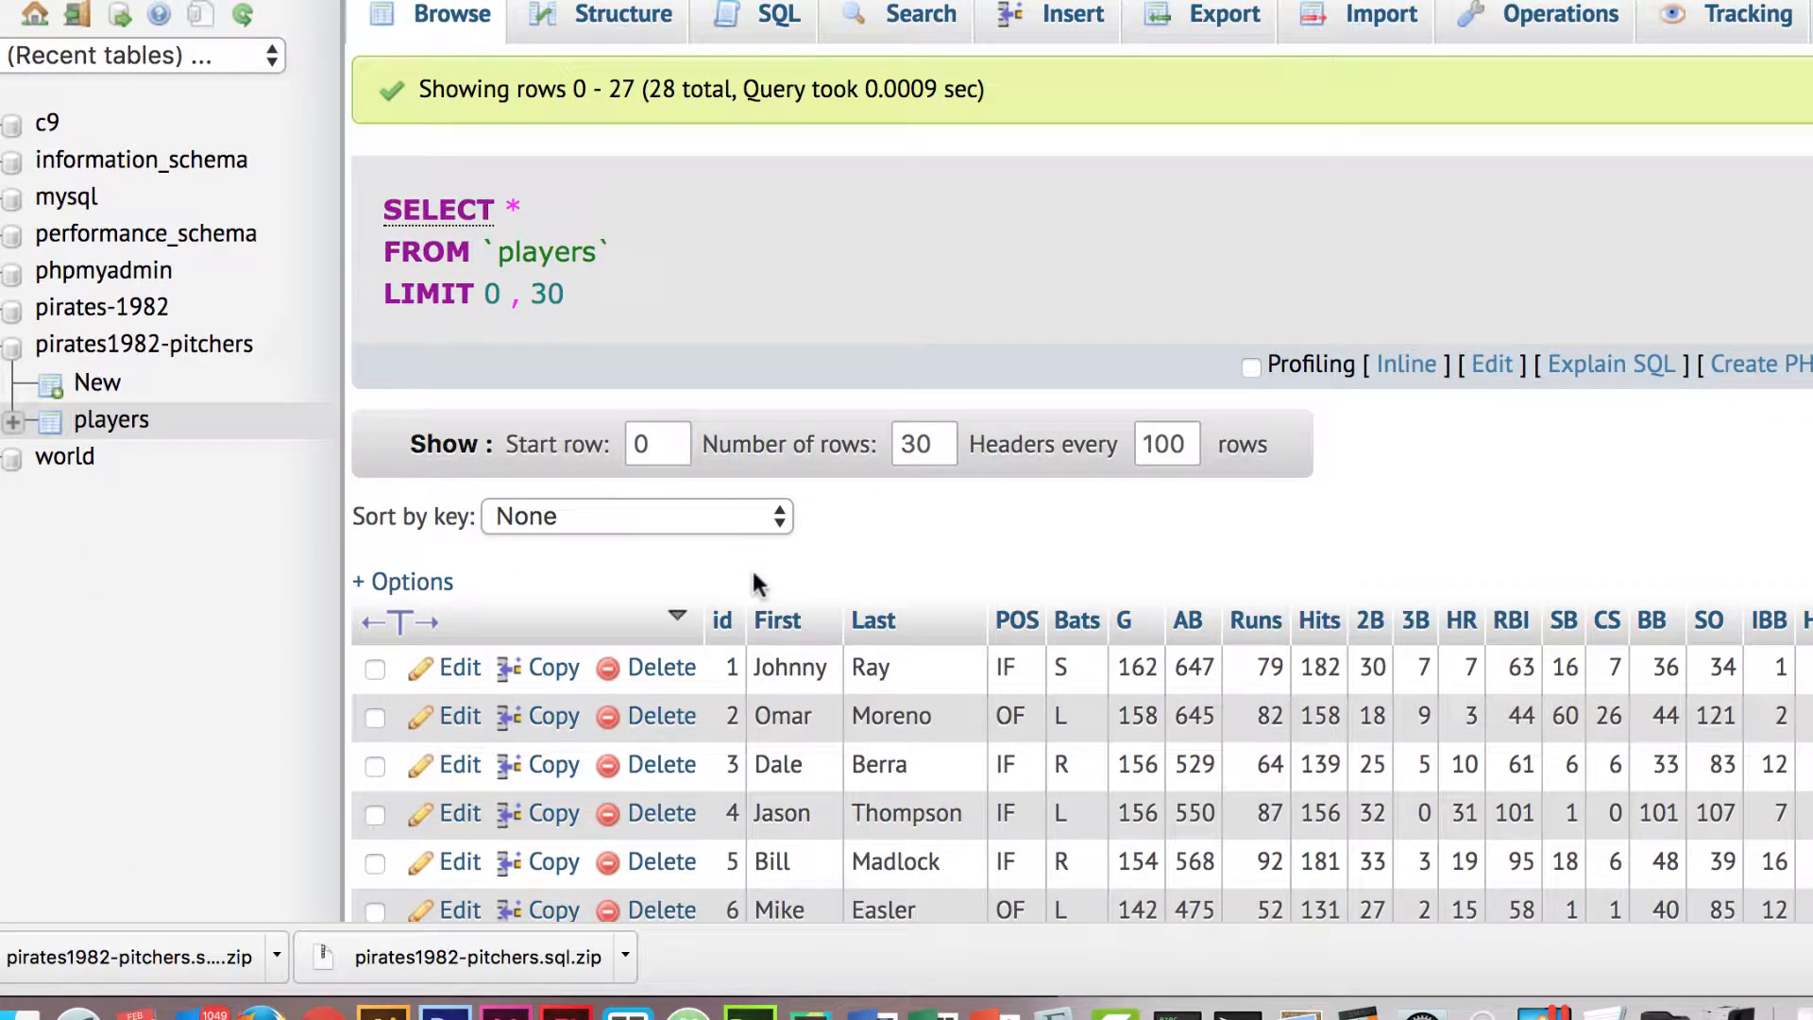
scroll(751, 568, down, 10)
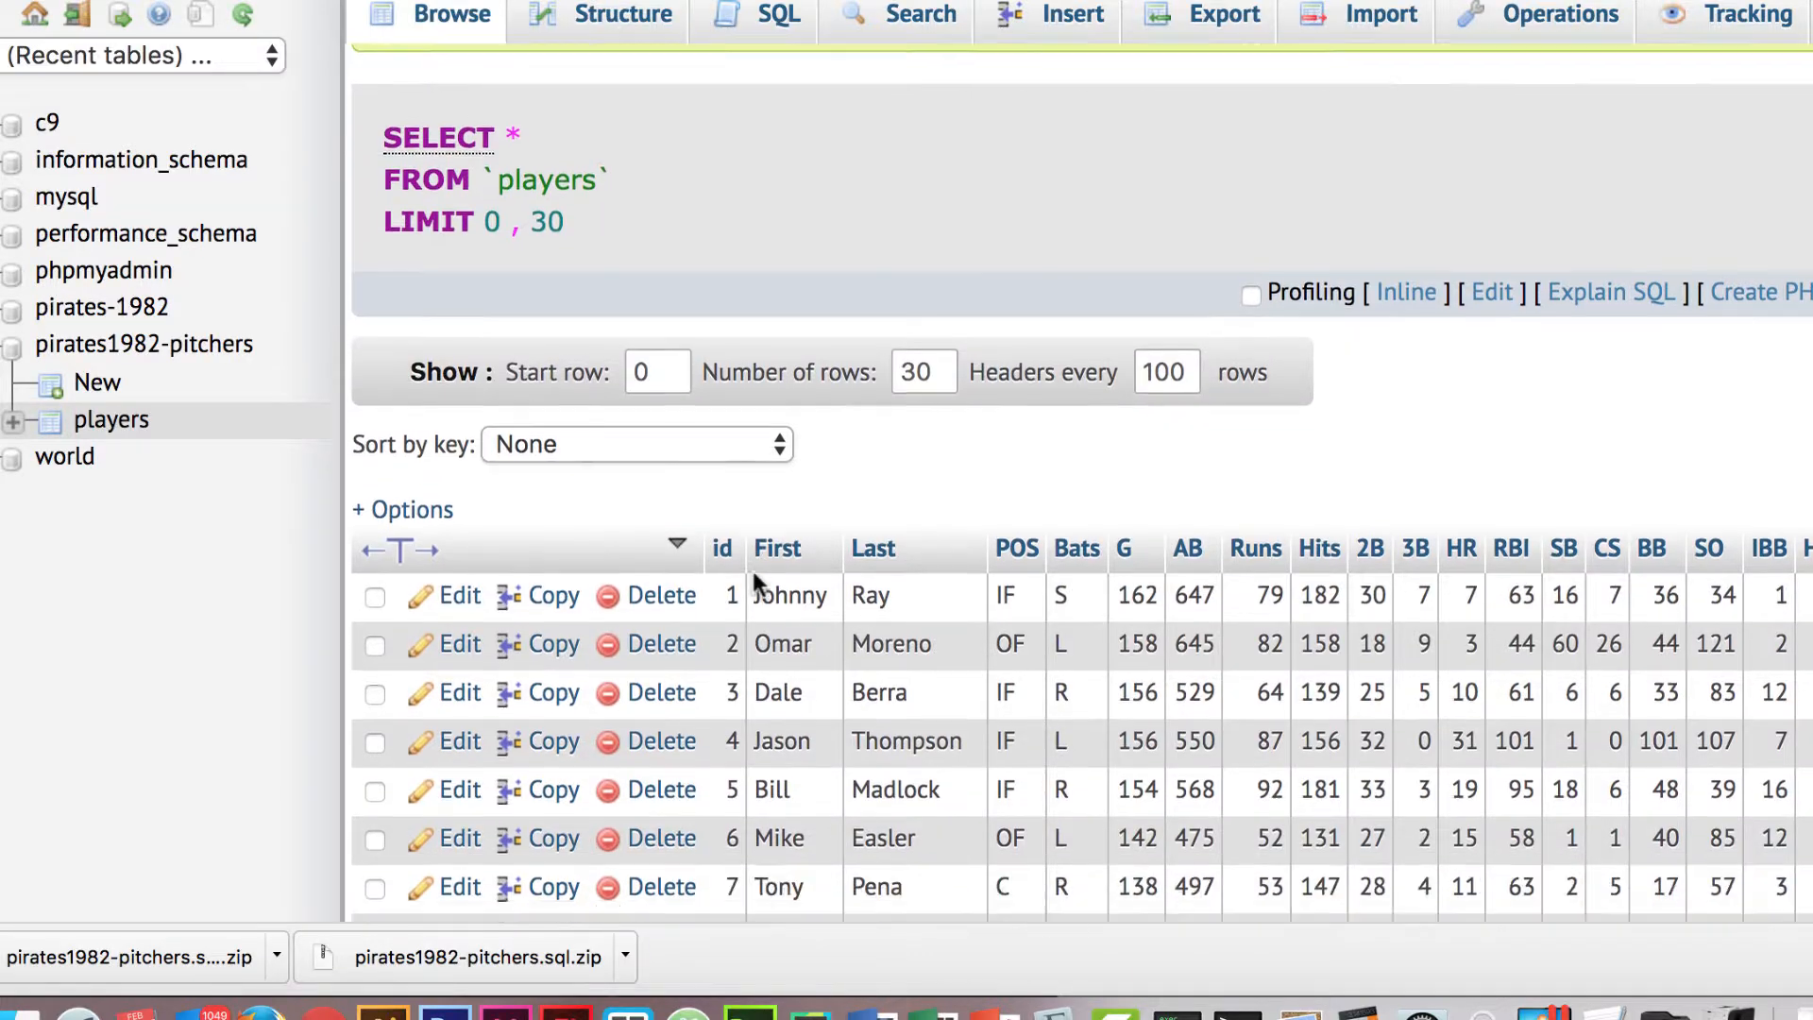
scroll(751, 570, up, 4)
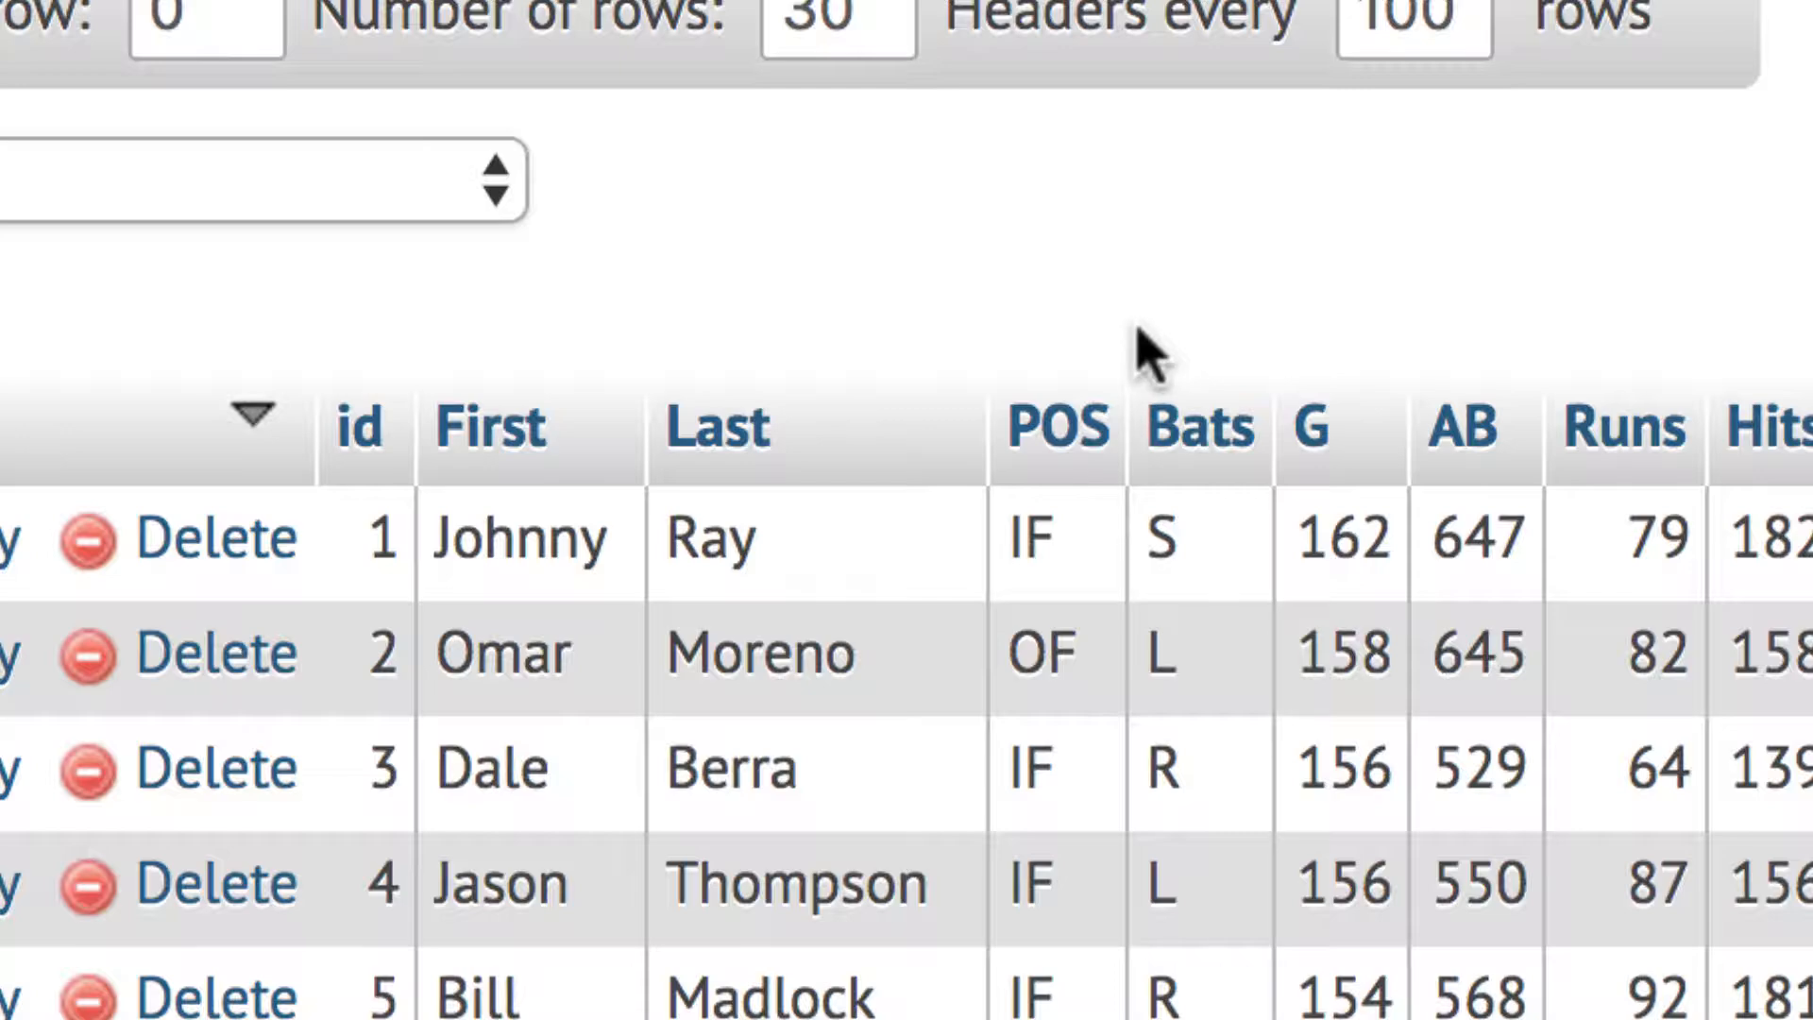
scroll(1147, 354, down, 10)
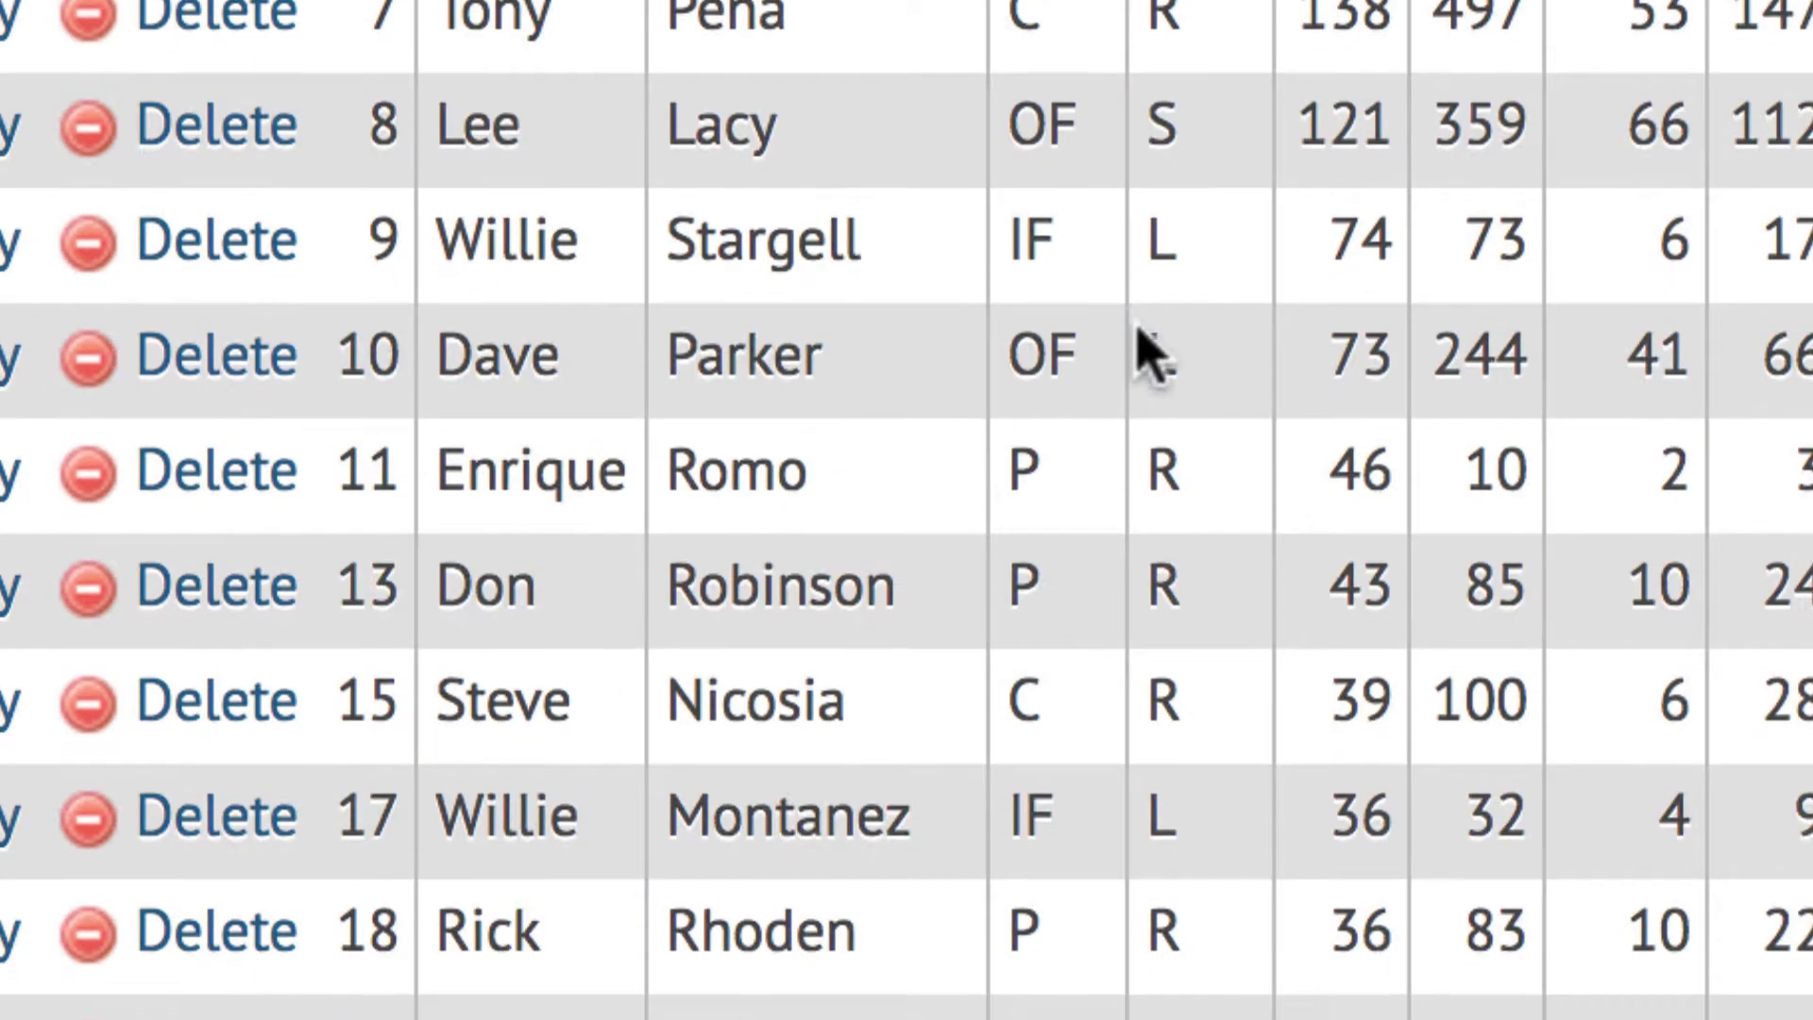
- Go back to the pirates1982-pitchers database and start a new table named pitchers with 3 columns
scroll(1147, 354, up, 10)
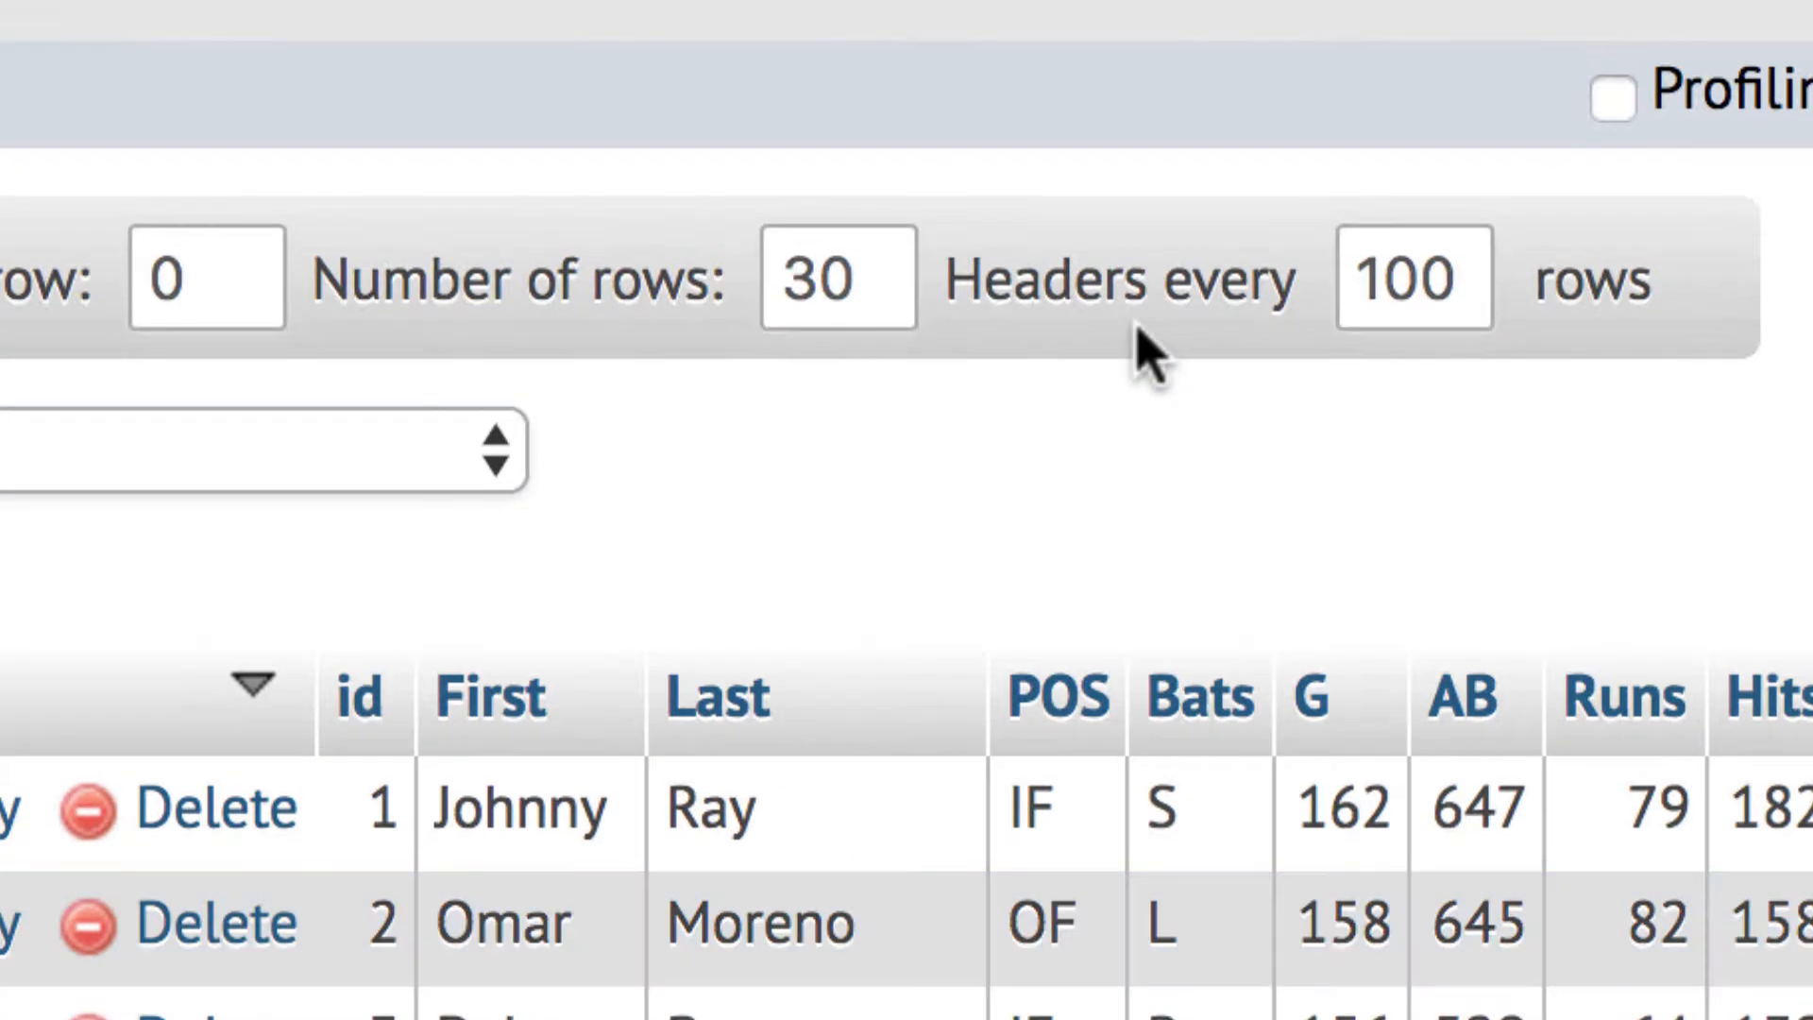
scroll(1147, 354, down, 2)
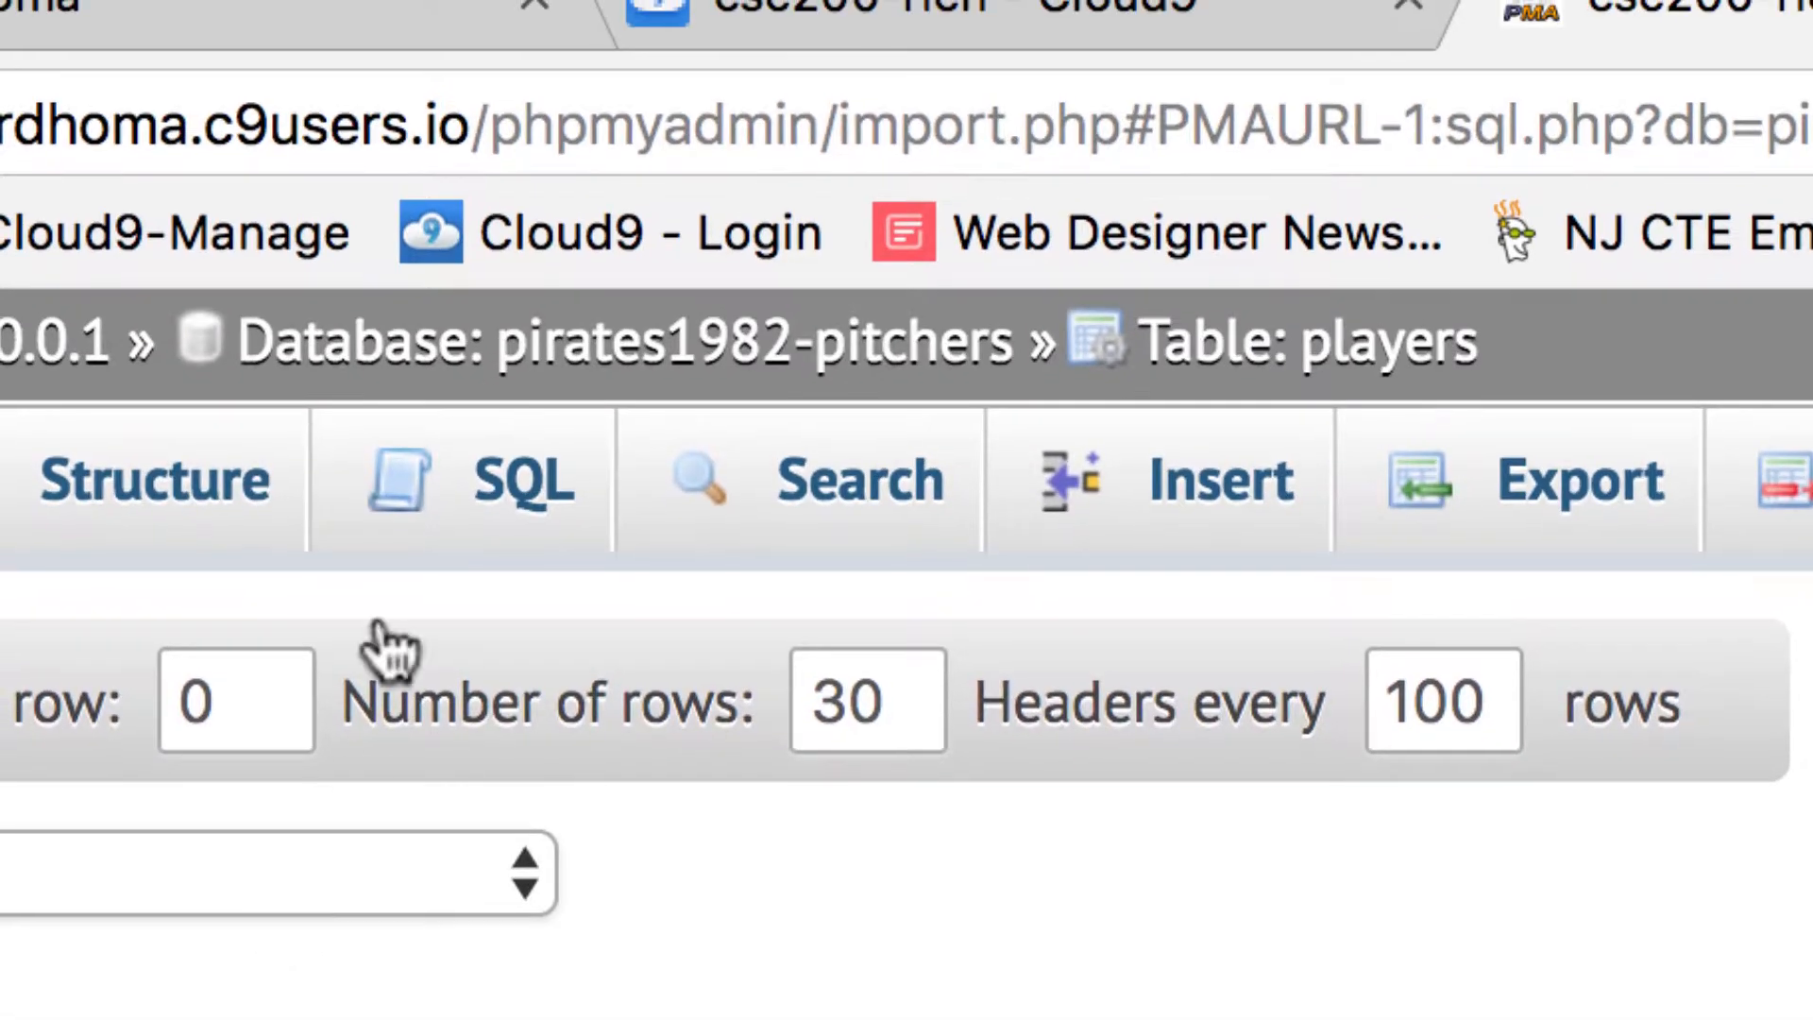
click(765, 359)
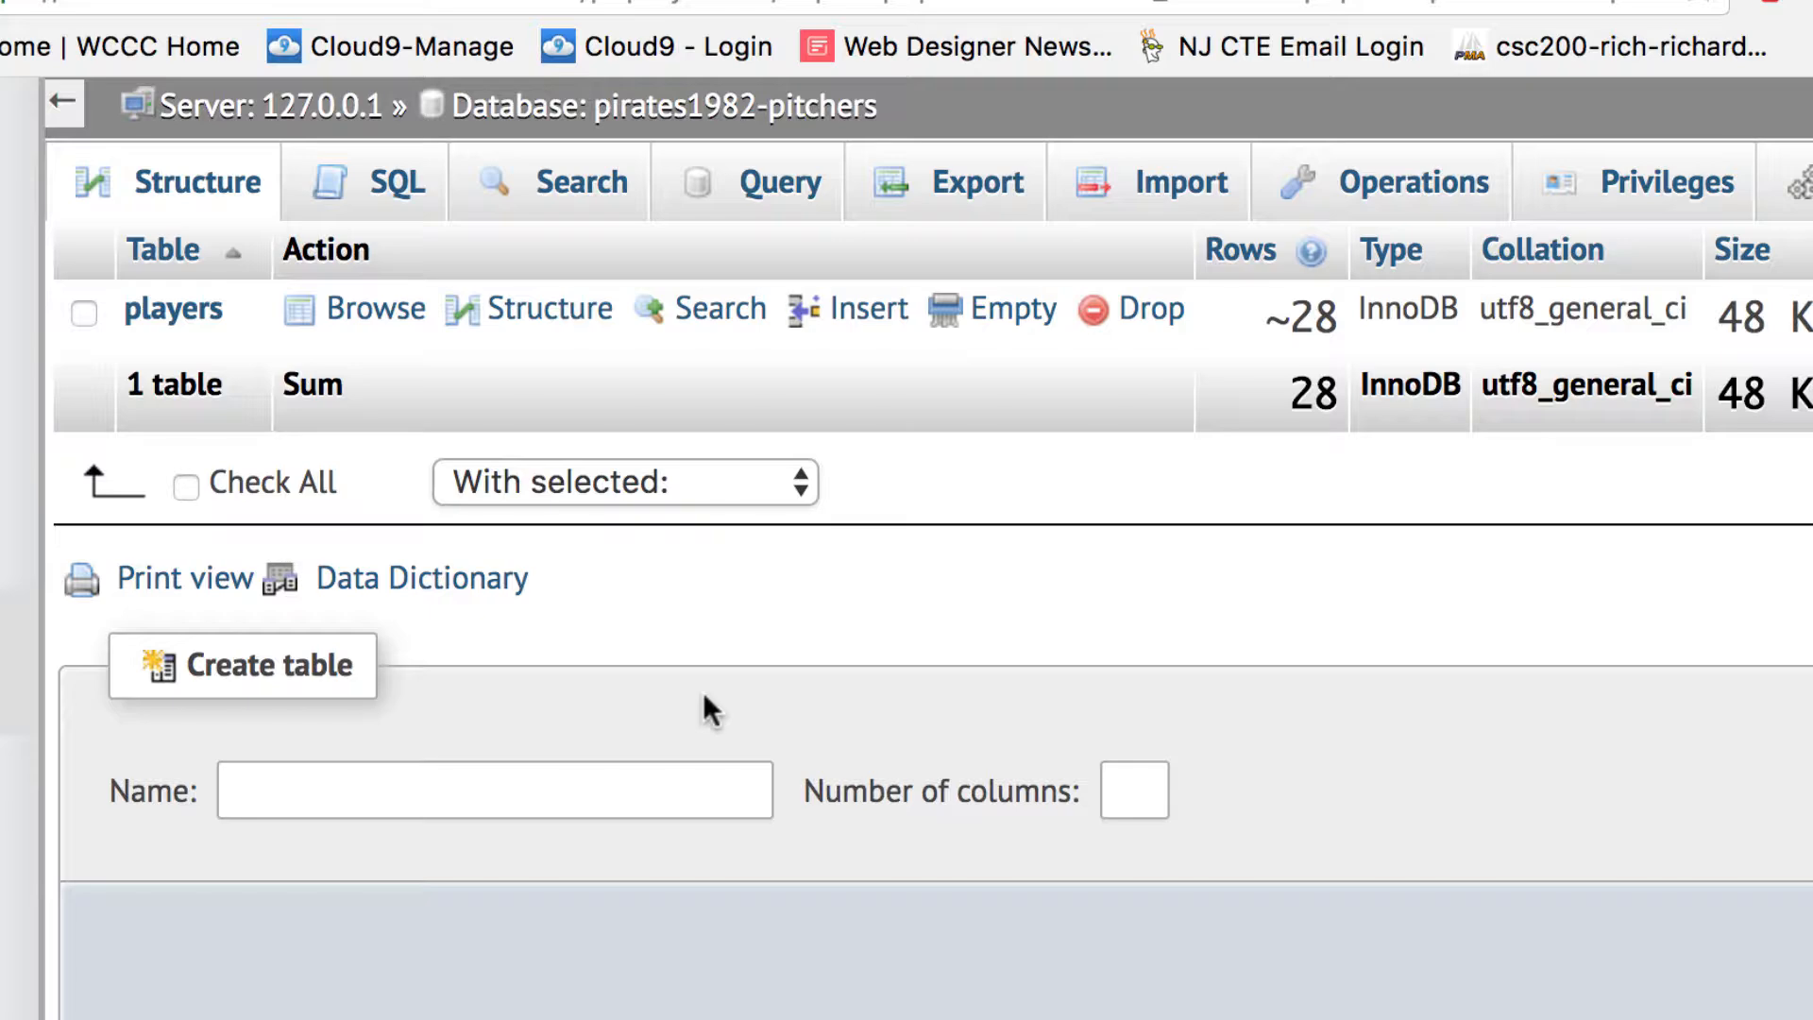
click(562, 784)
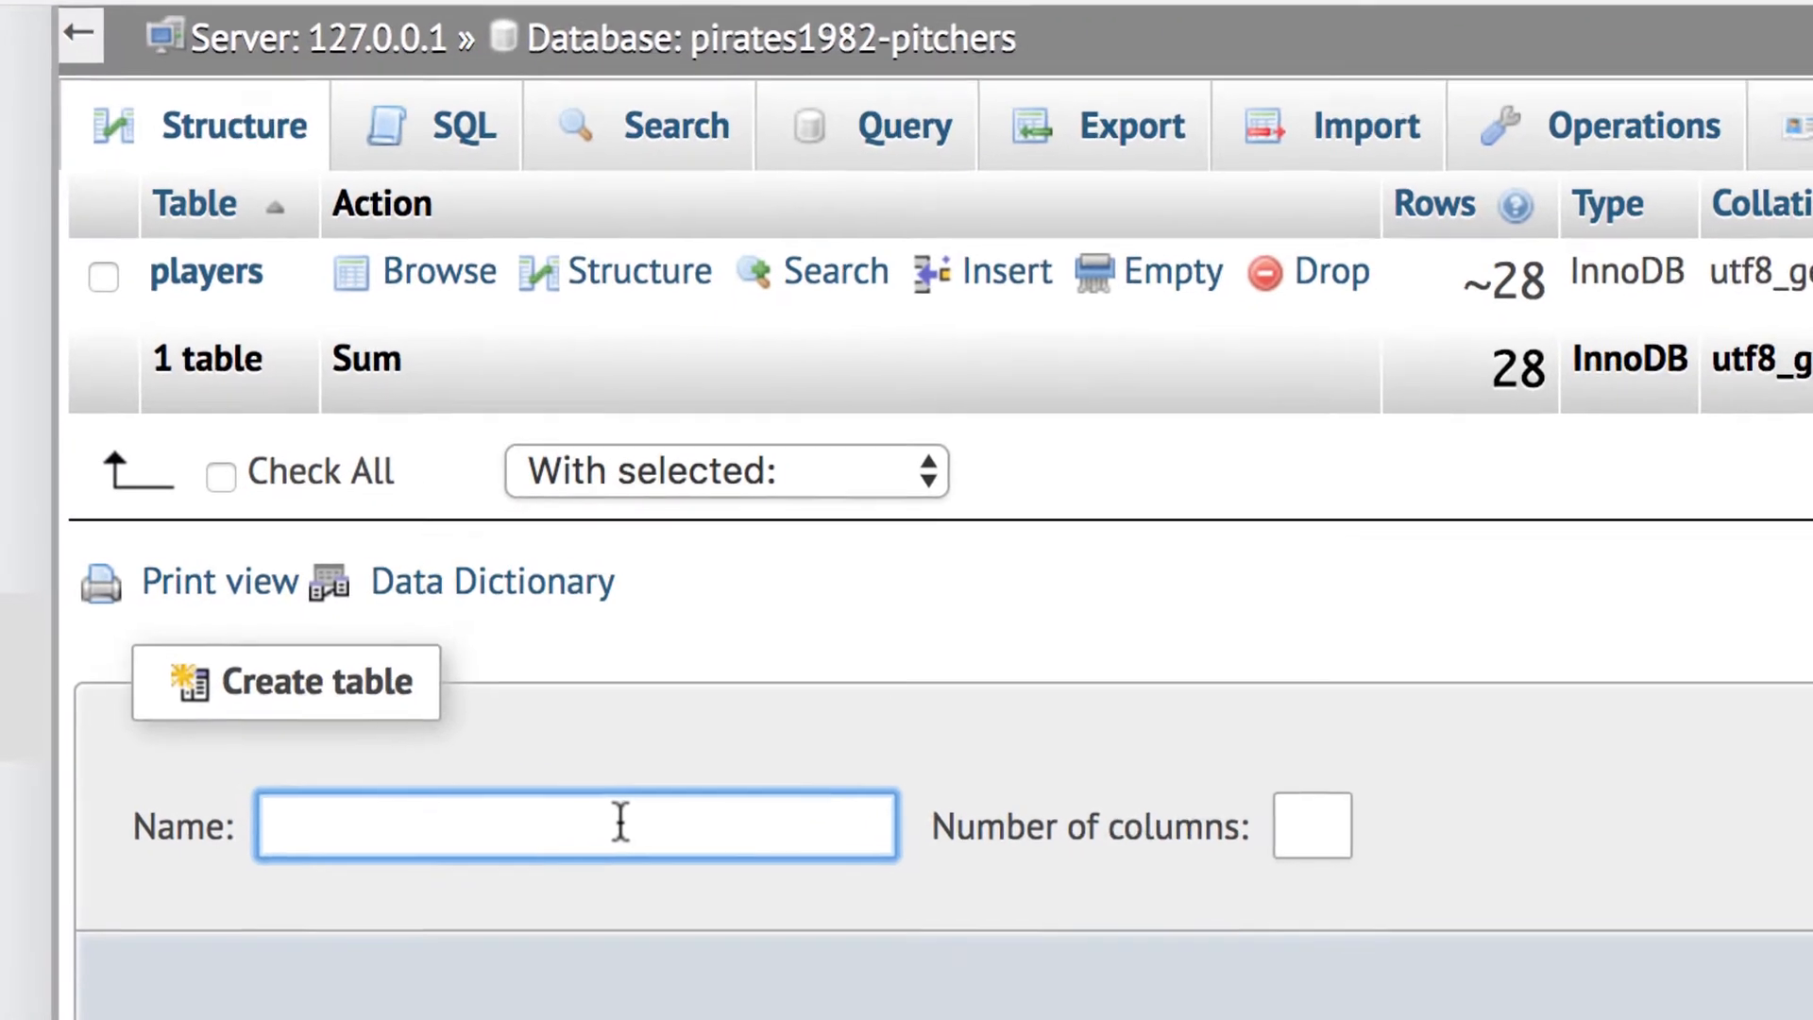
text(pitchers)
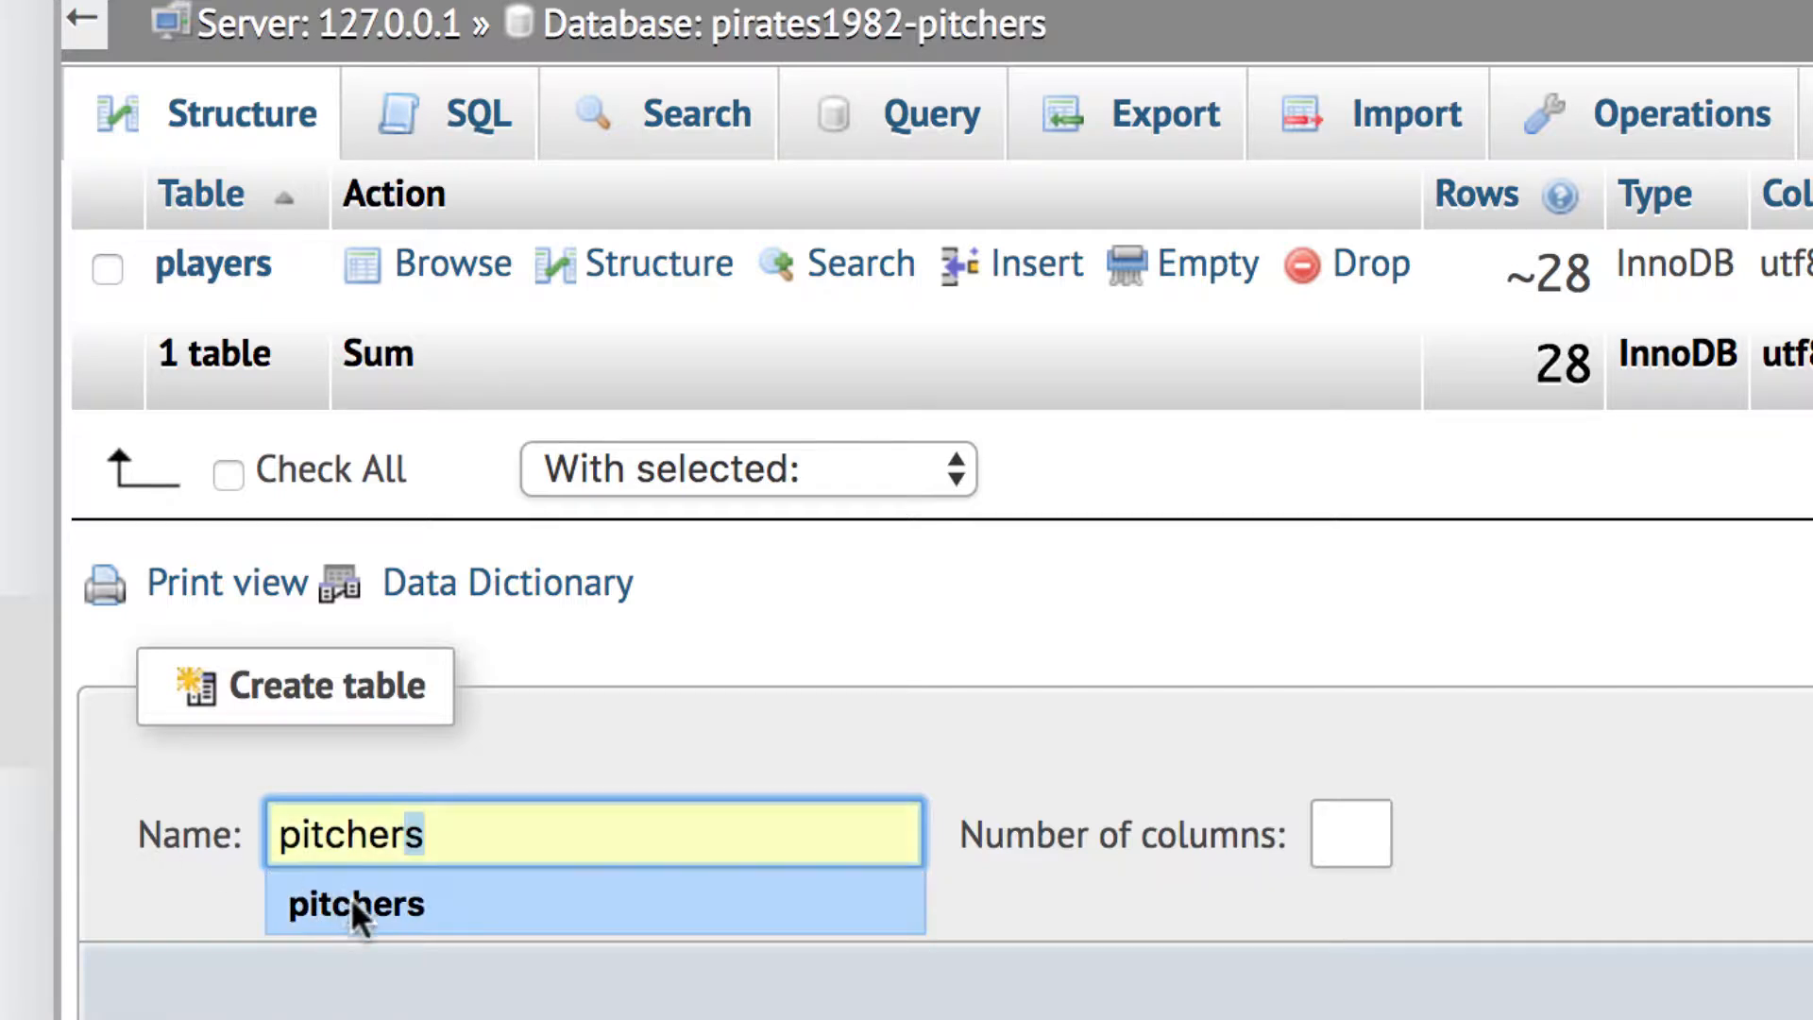
click(357, 905)
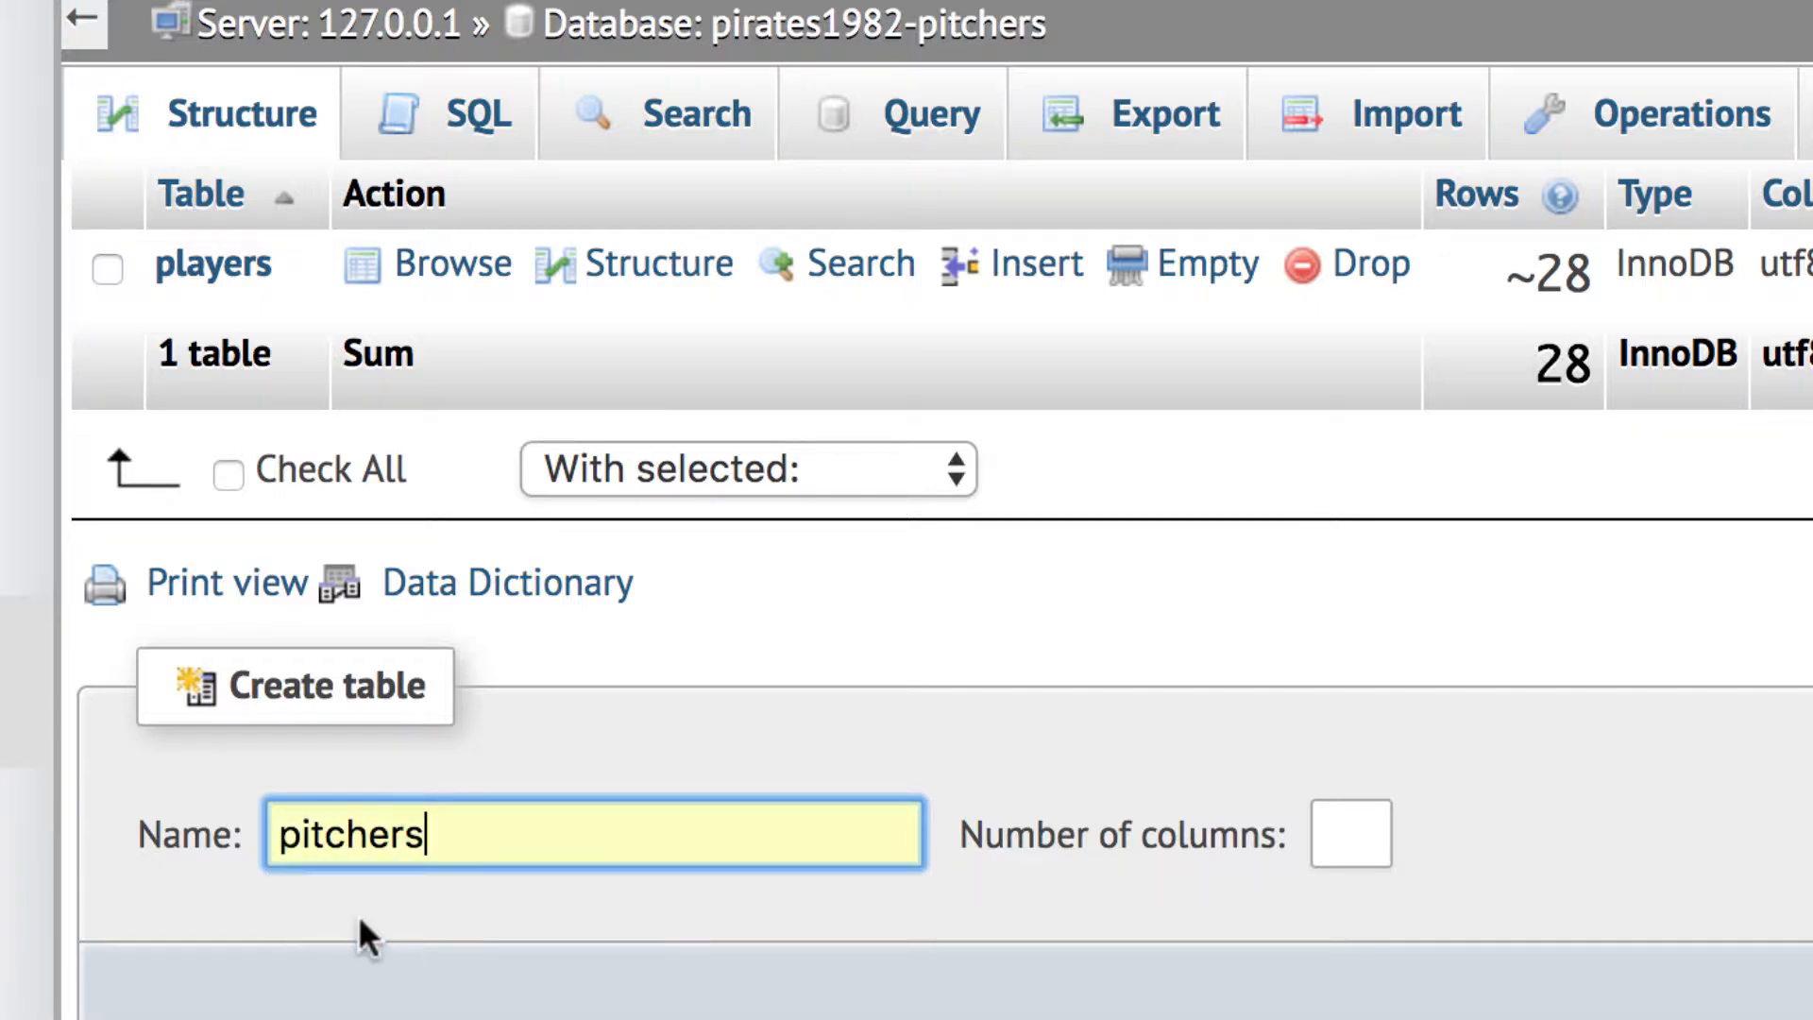
click(1369, 826)
text(3)
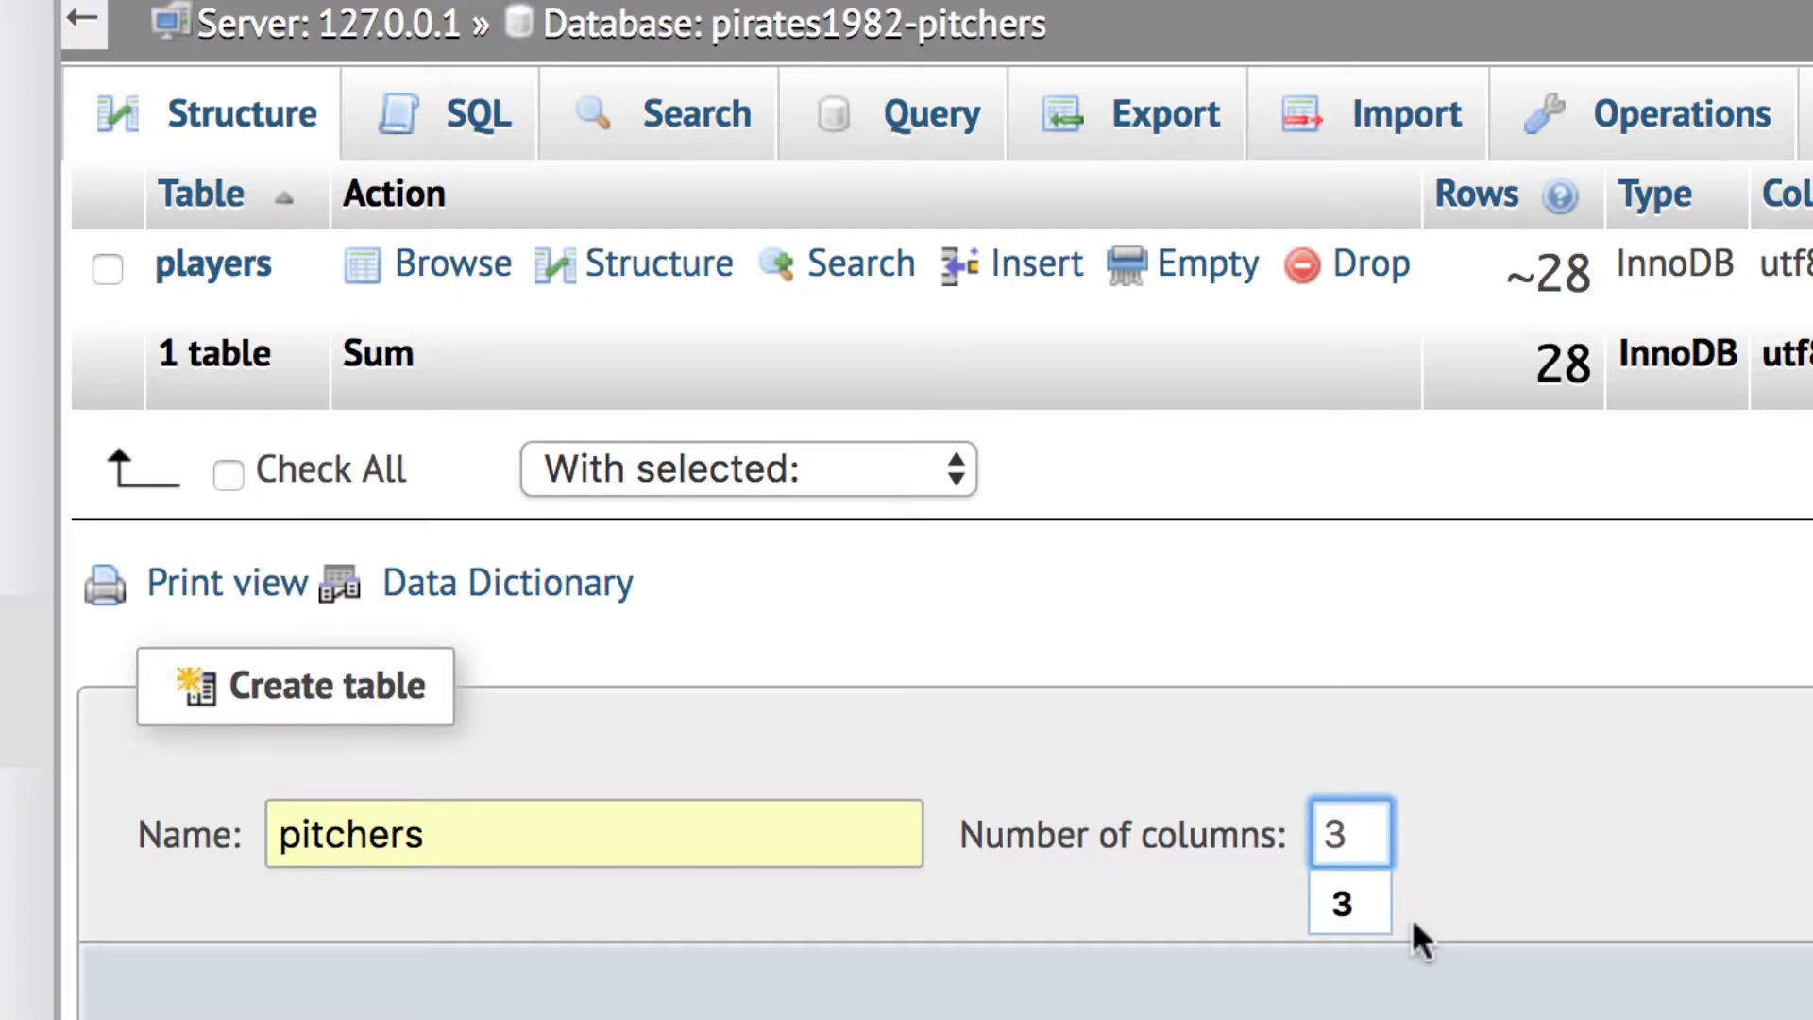
click(1341, 905)
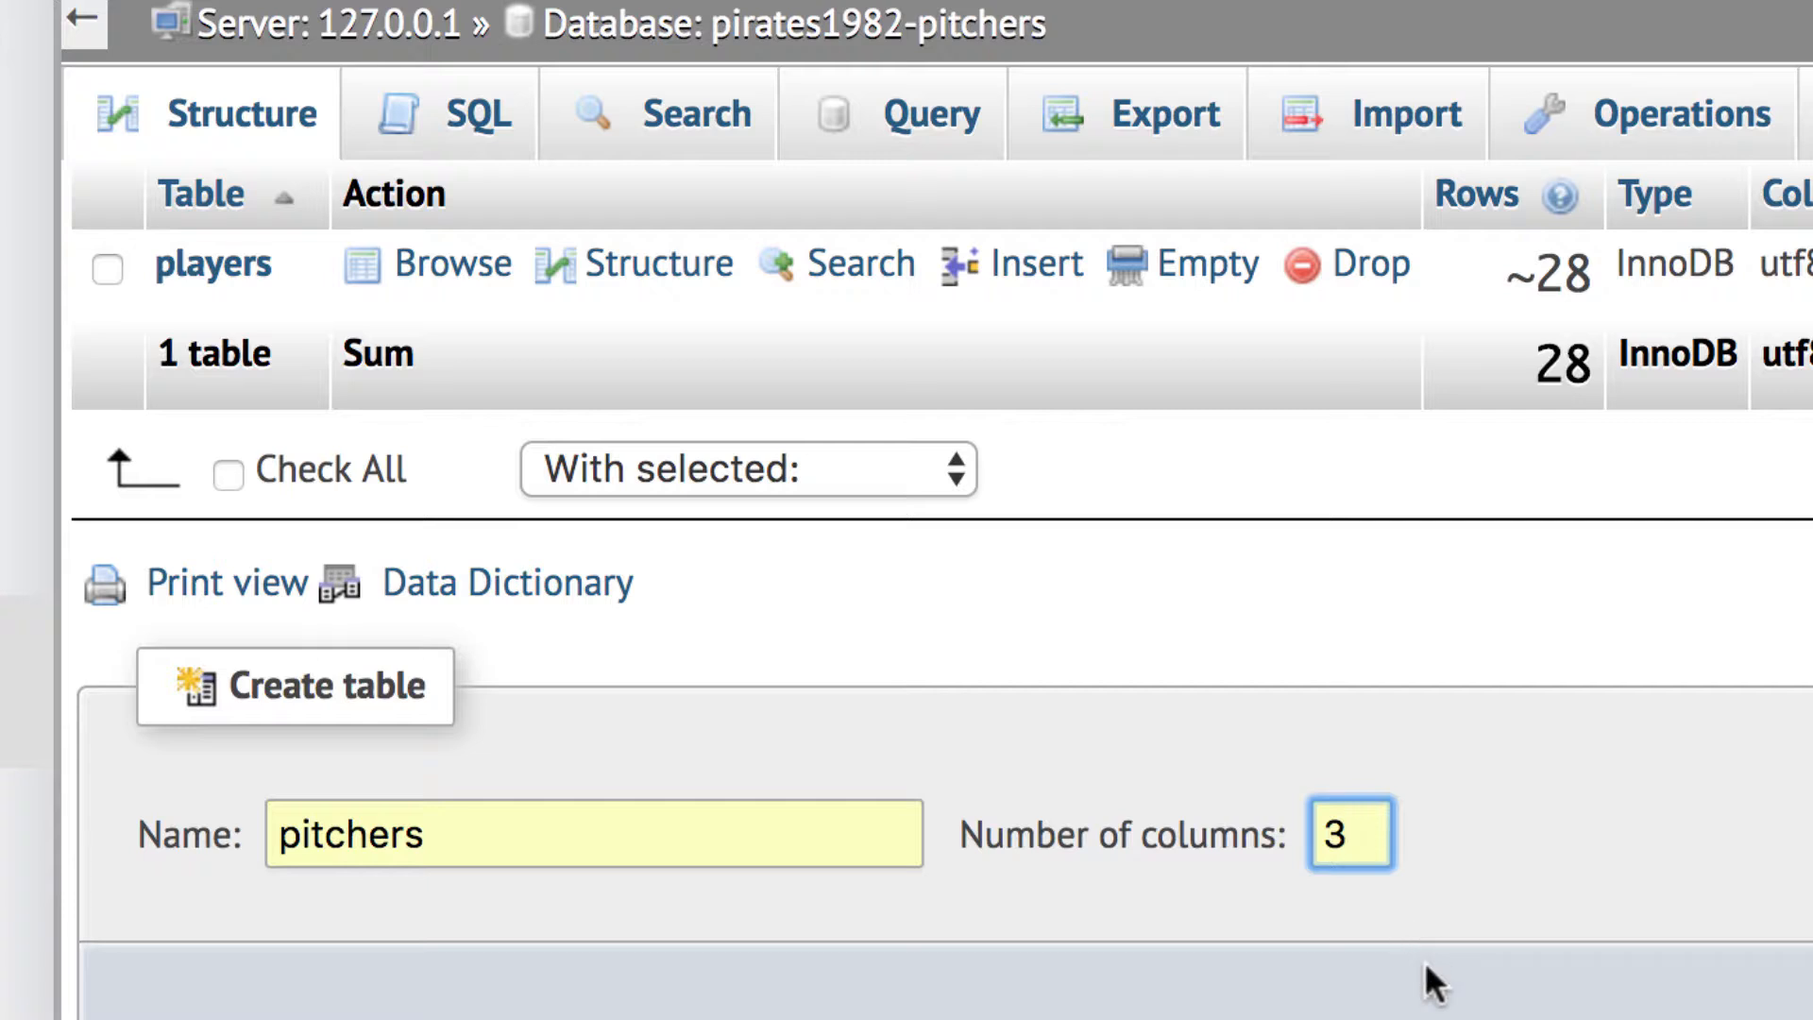
scroll(1424, 954, up, 1)
key(Return)
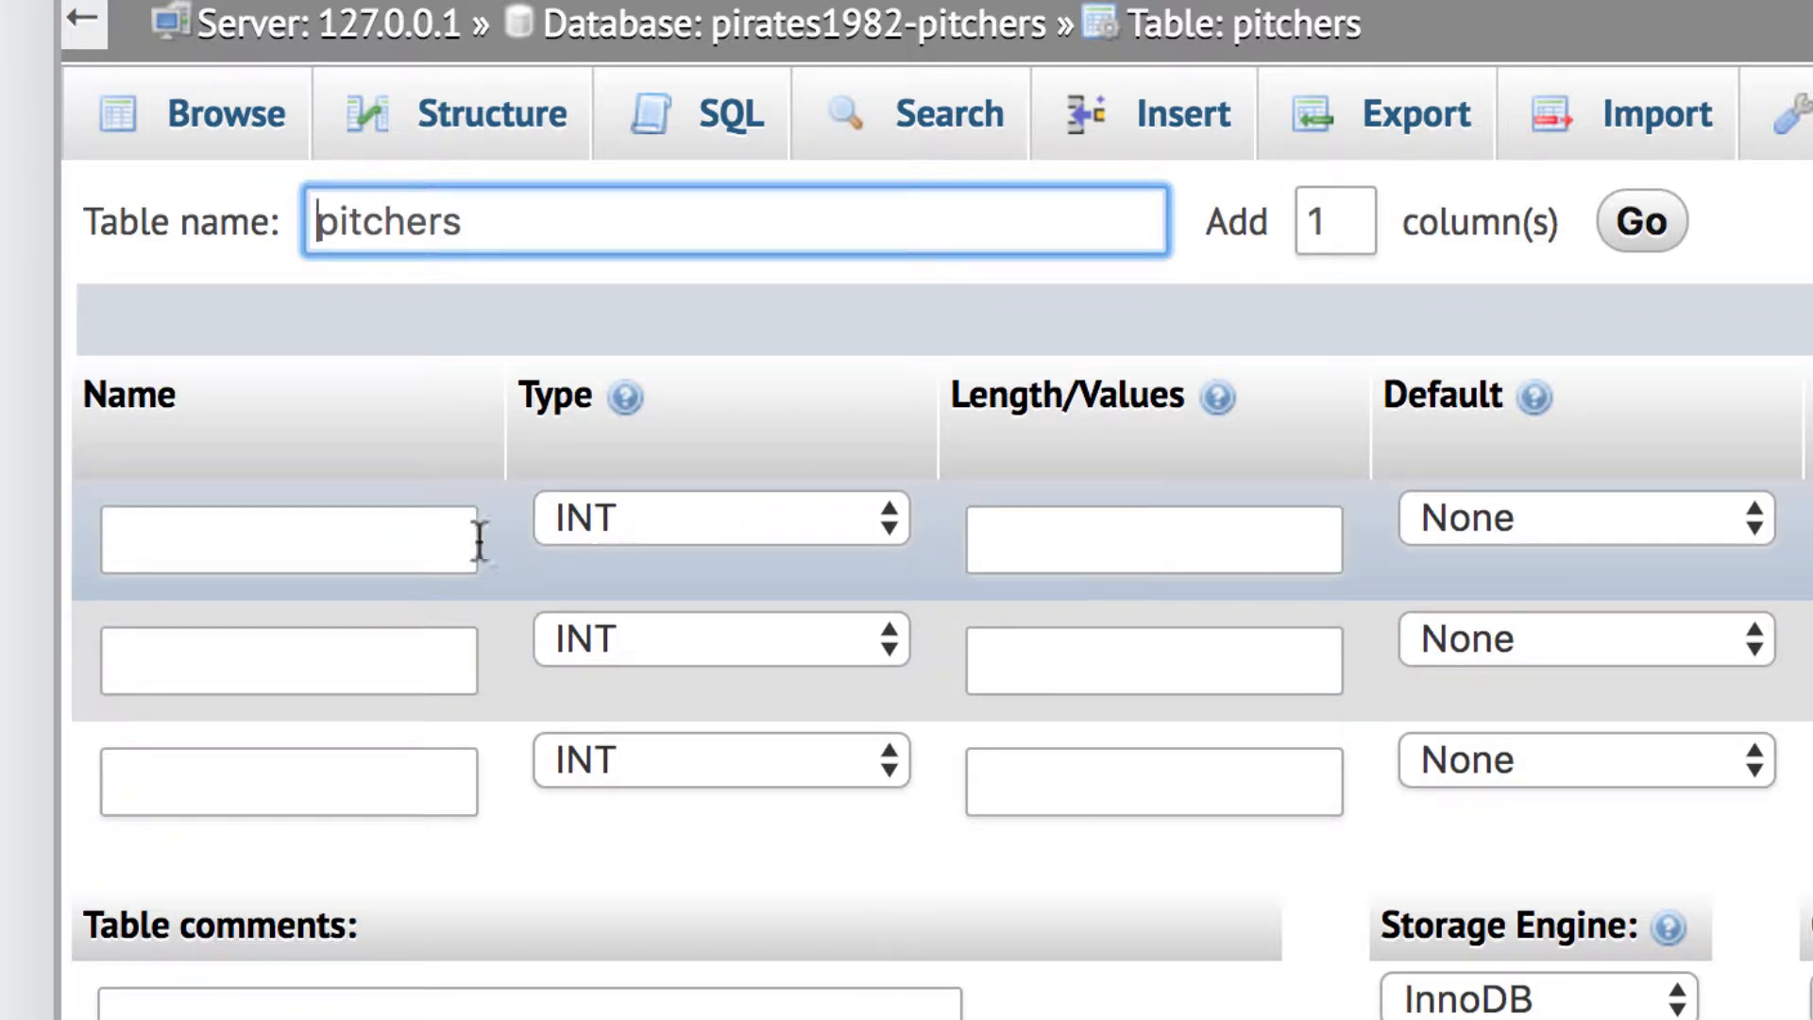
- Name the three columns of the pitchers table id, First and Last
click(338, 541)
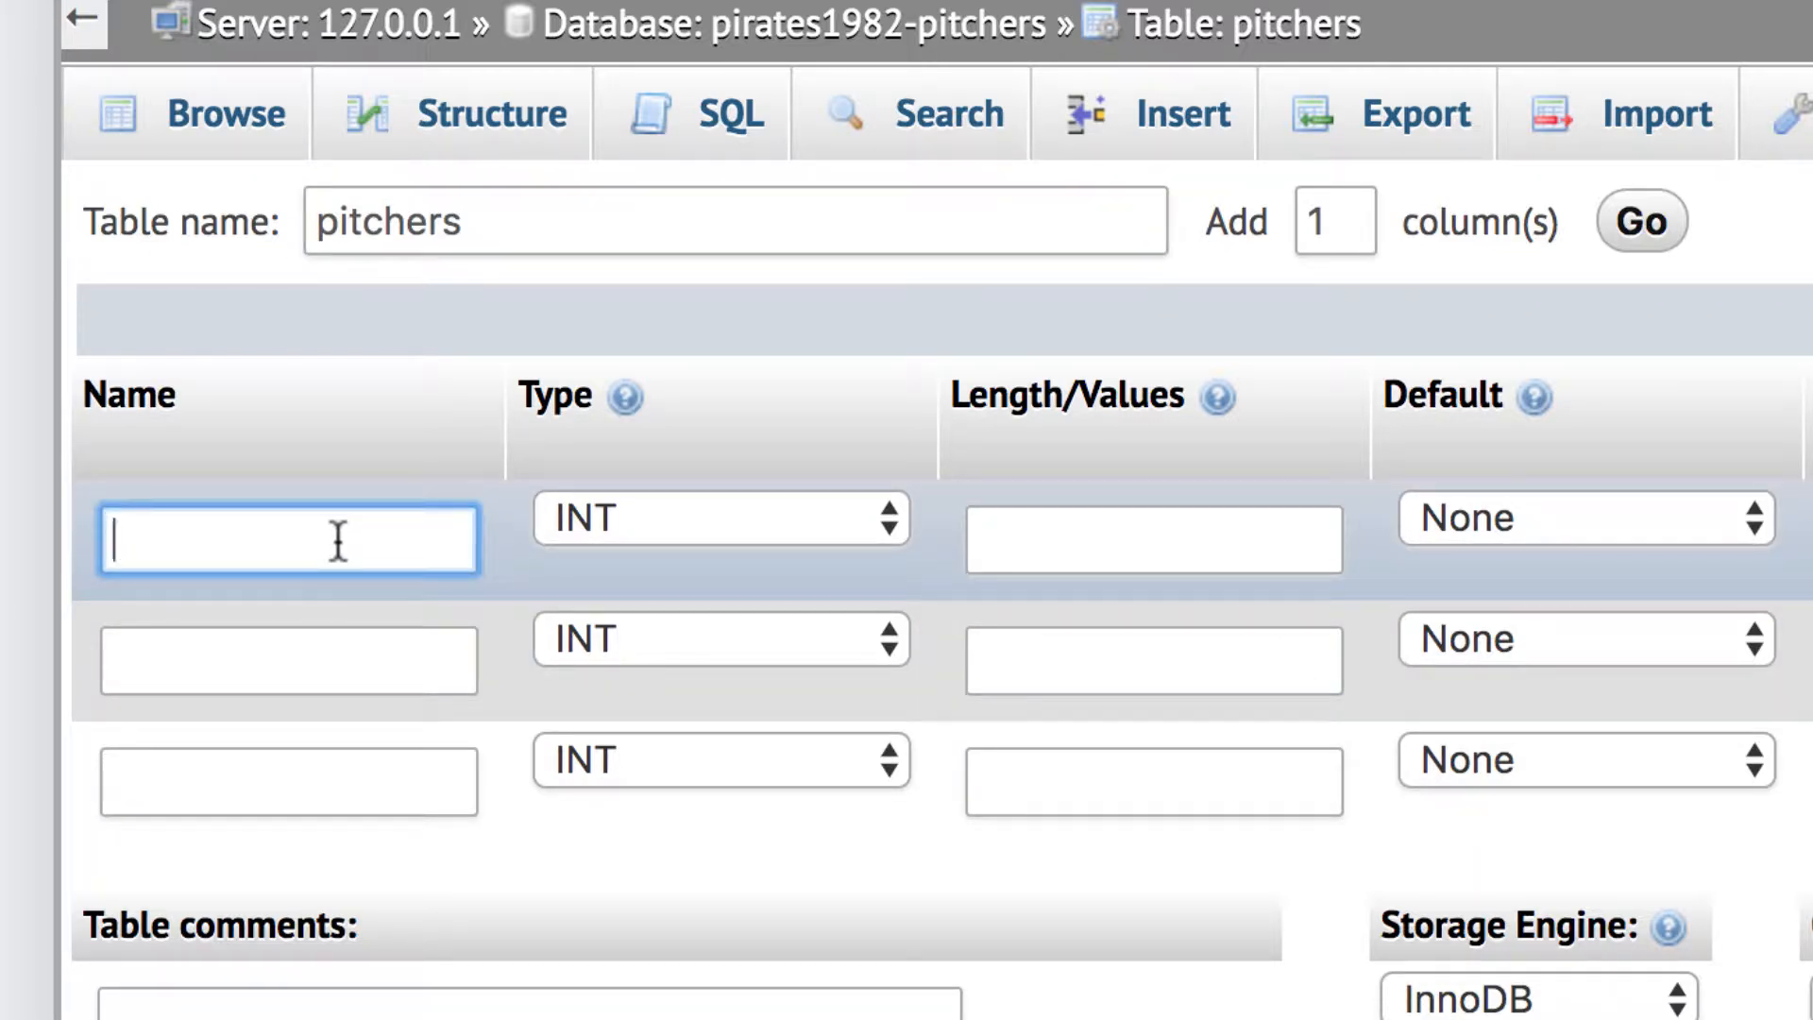
text(id)
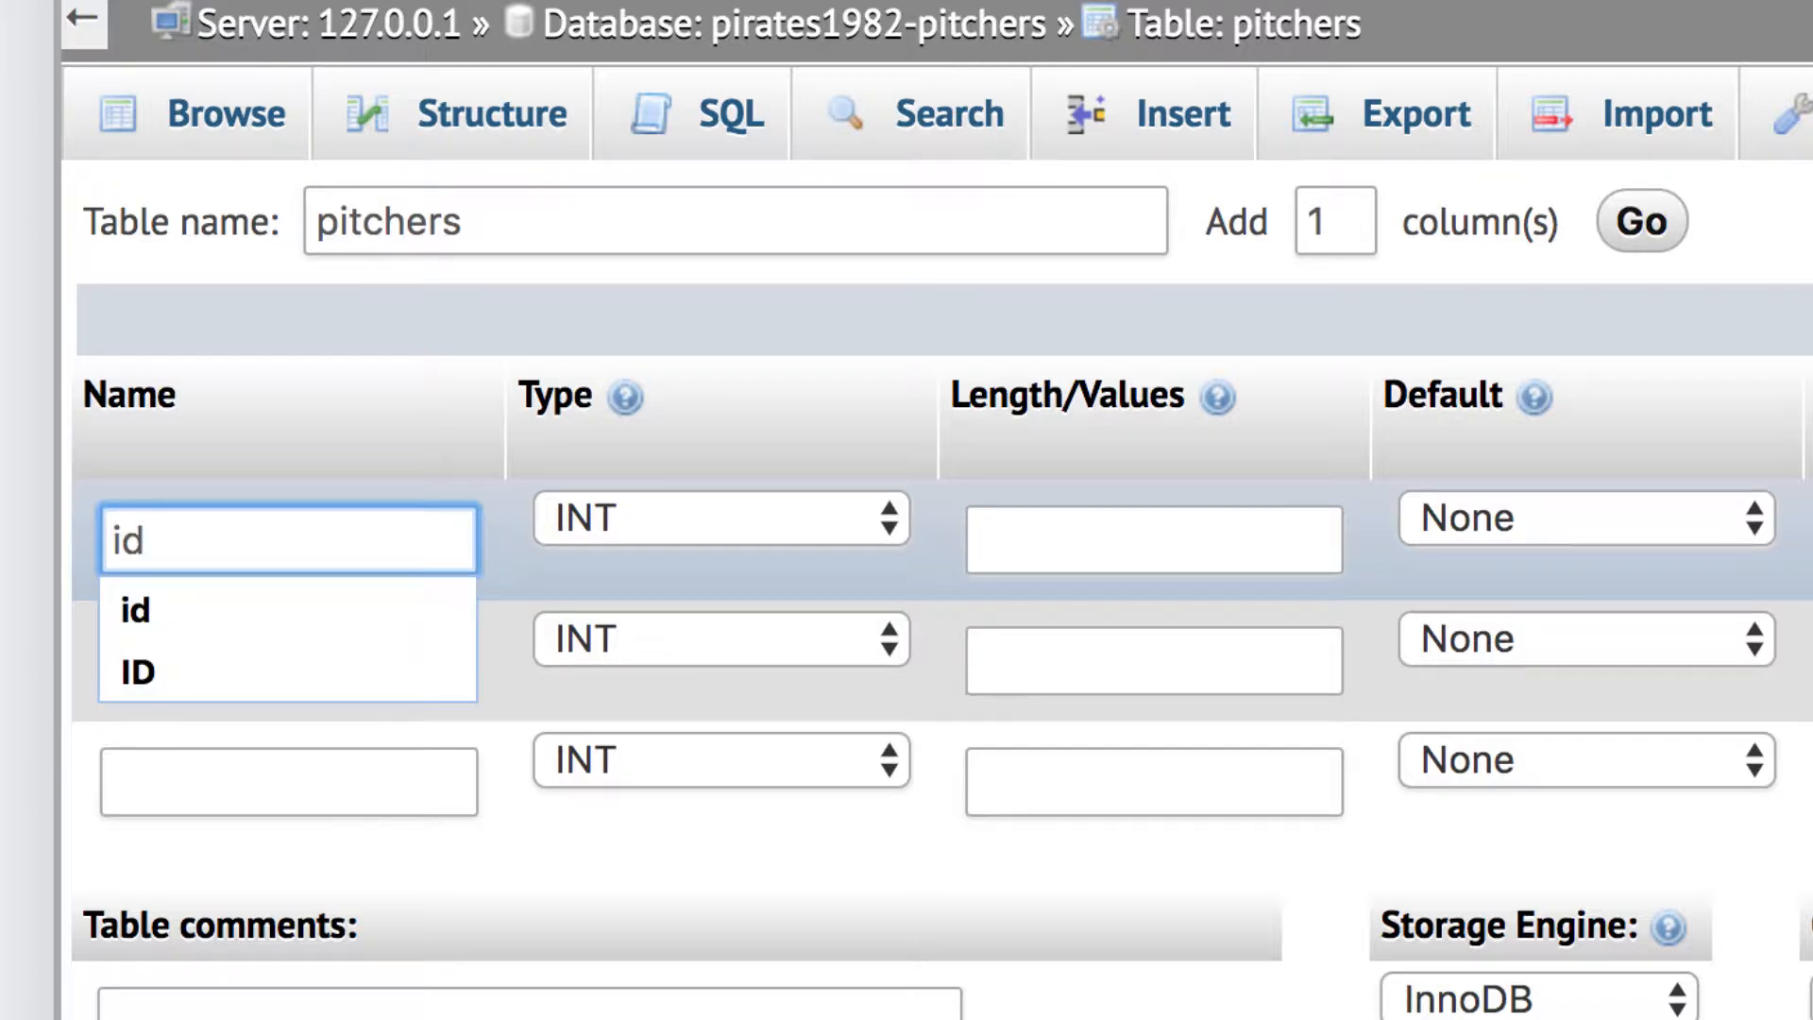
click(217, 609)
click(212, 649)
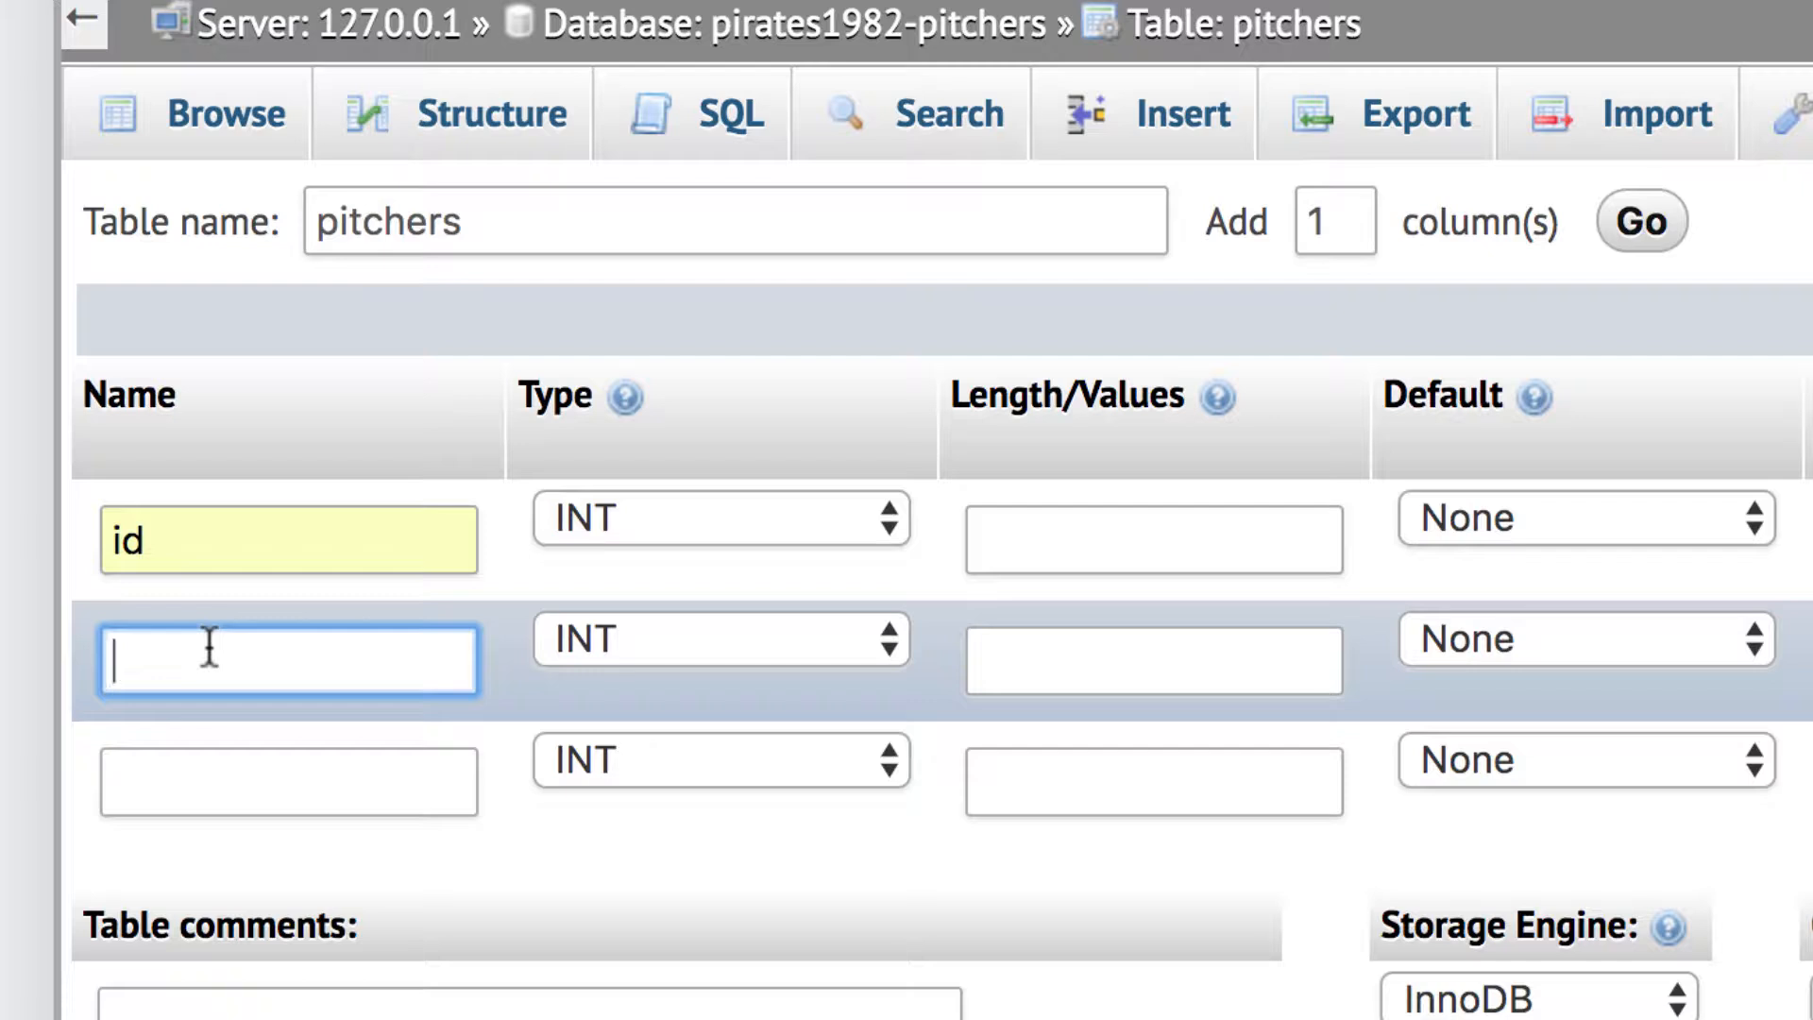
text(First)
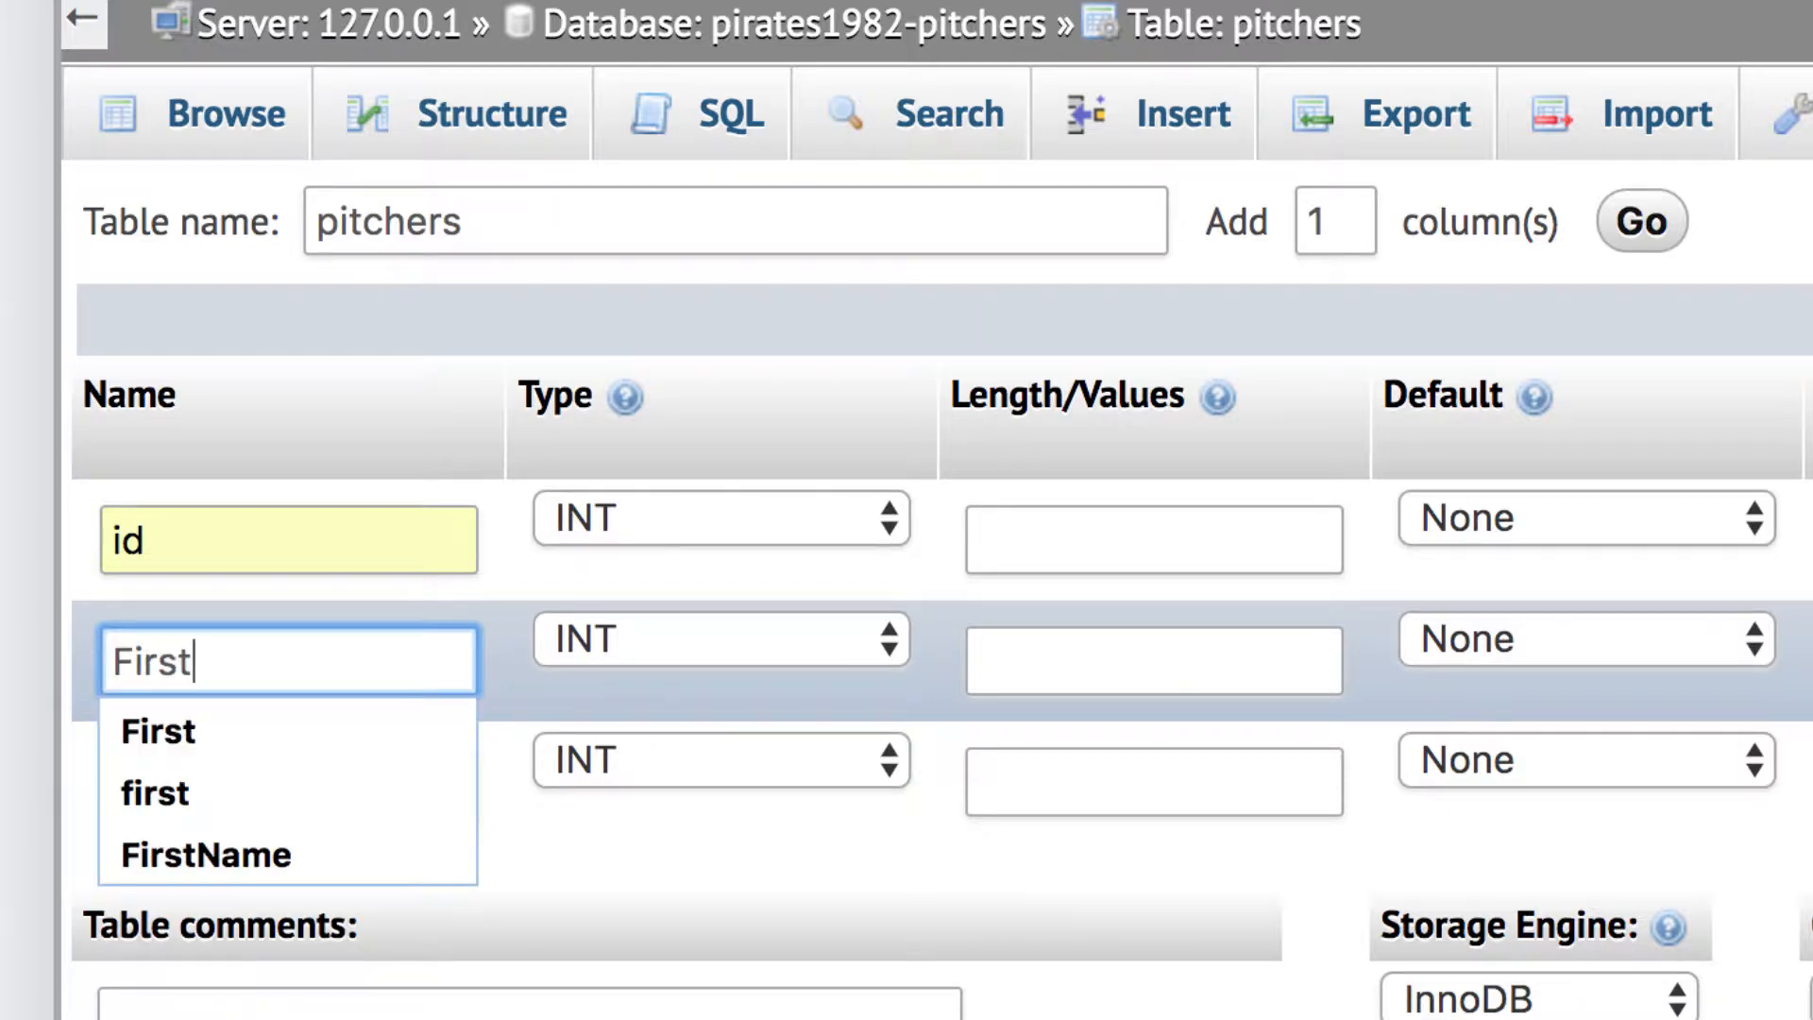
click(546, 854)
click(274, 773)
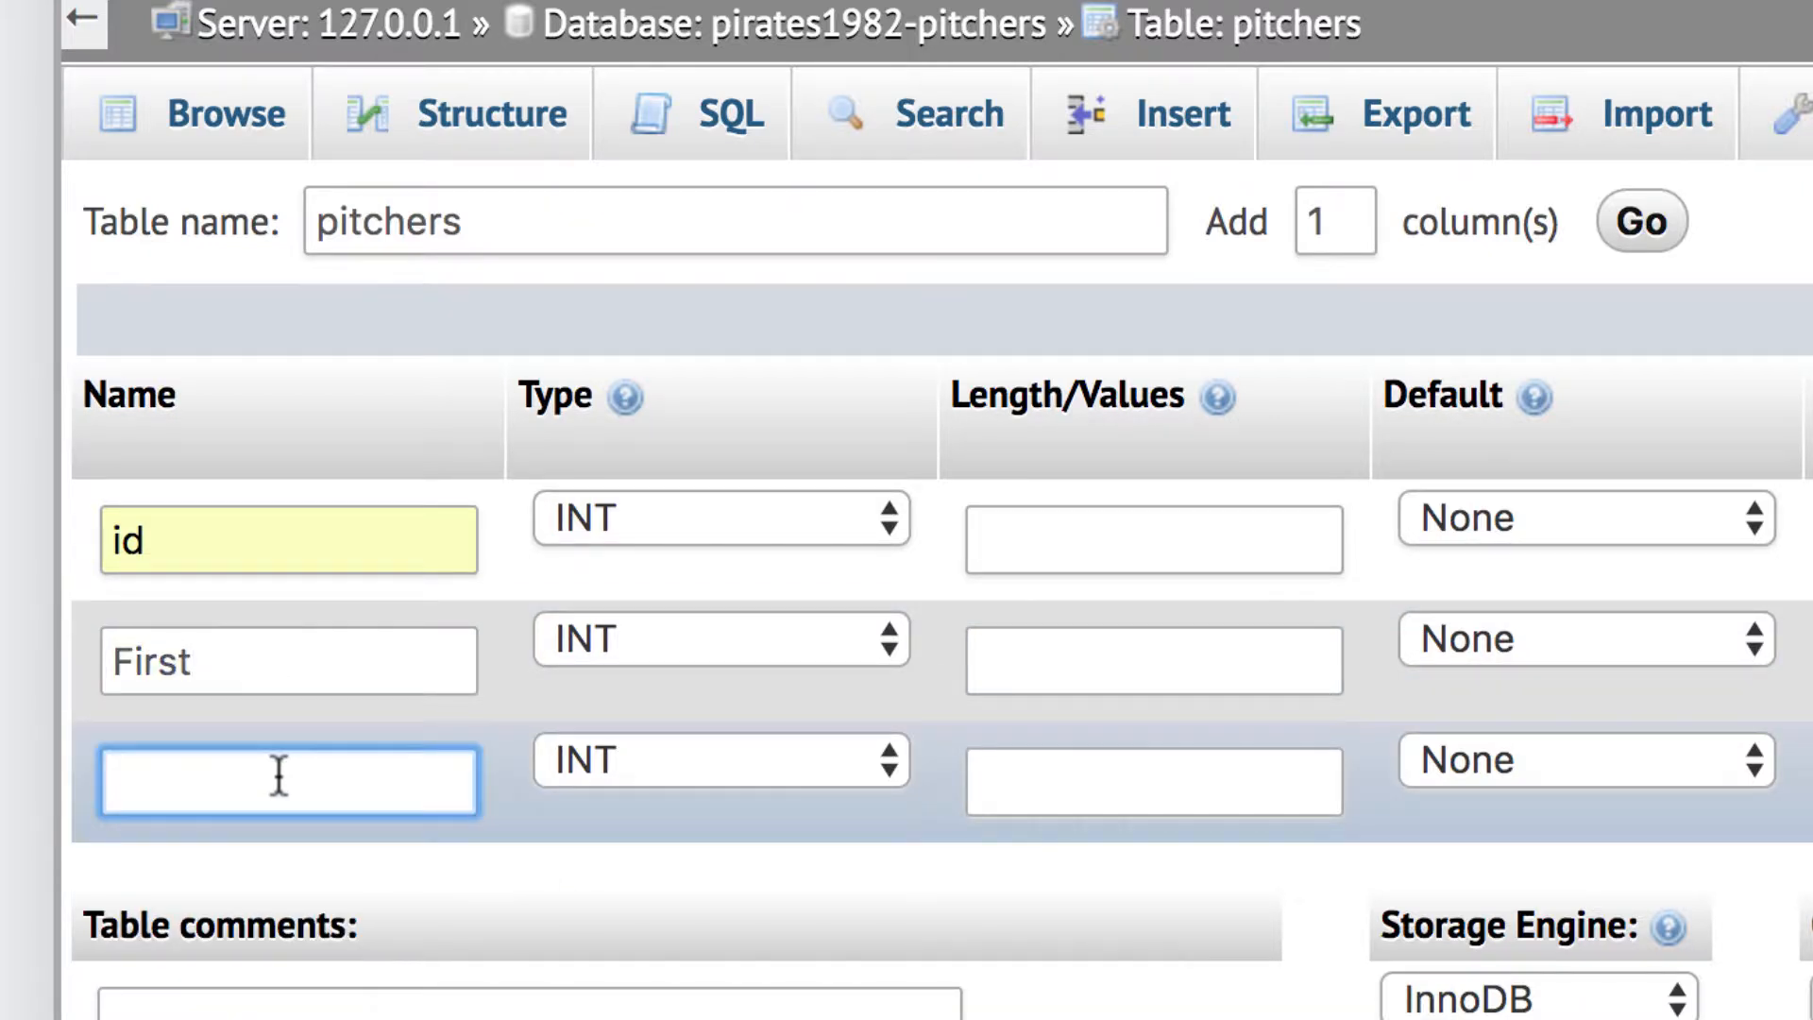
text(Last)
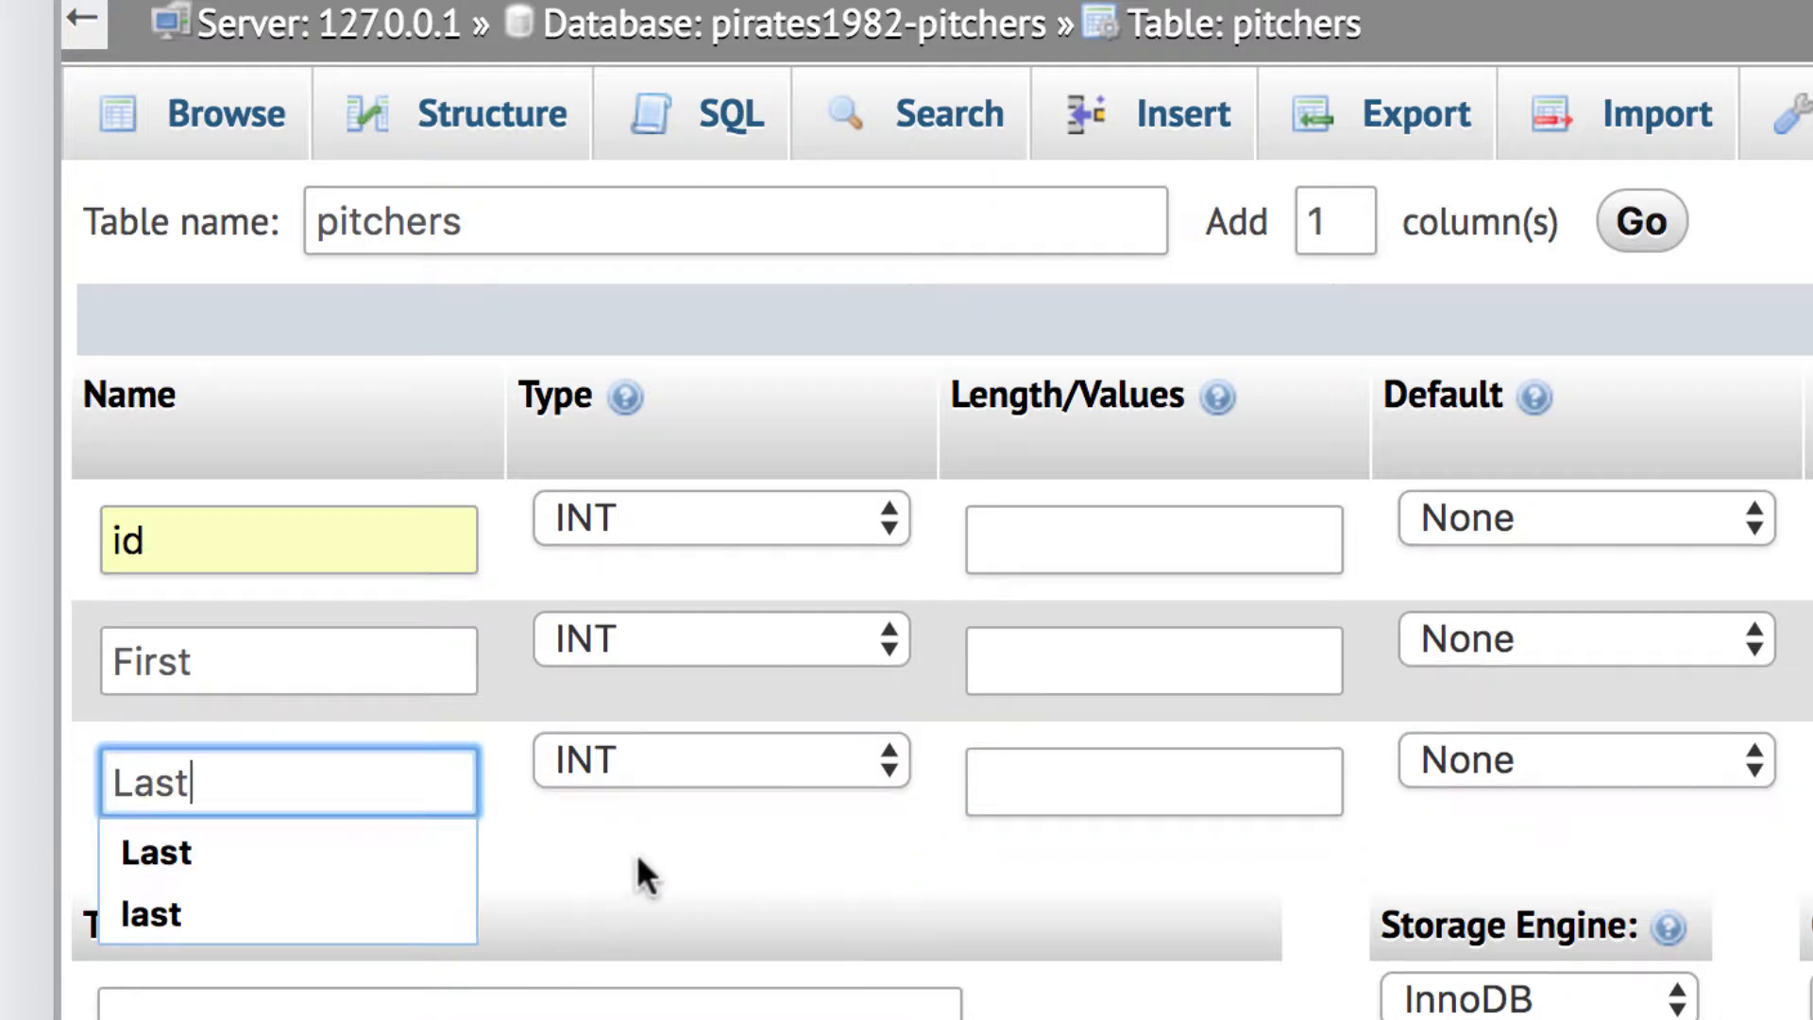
click(636, 853)
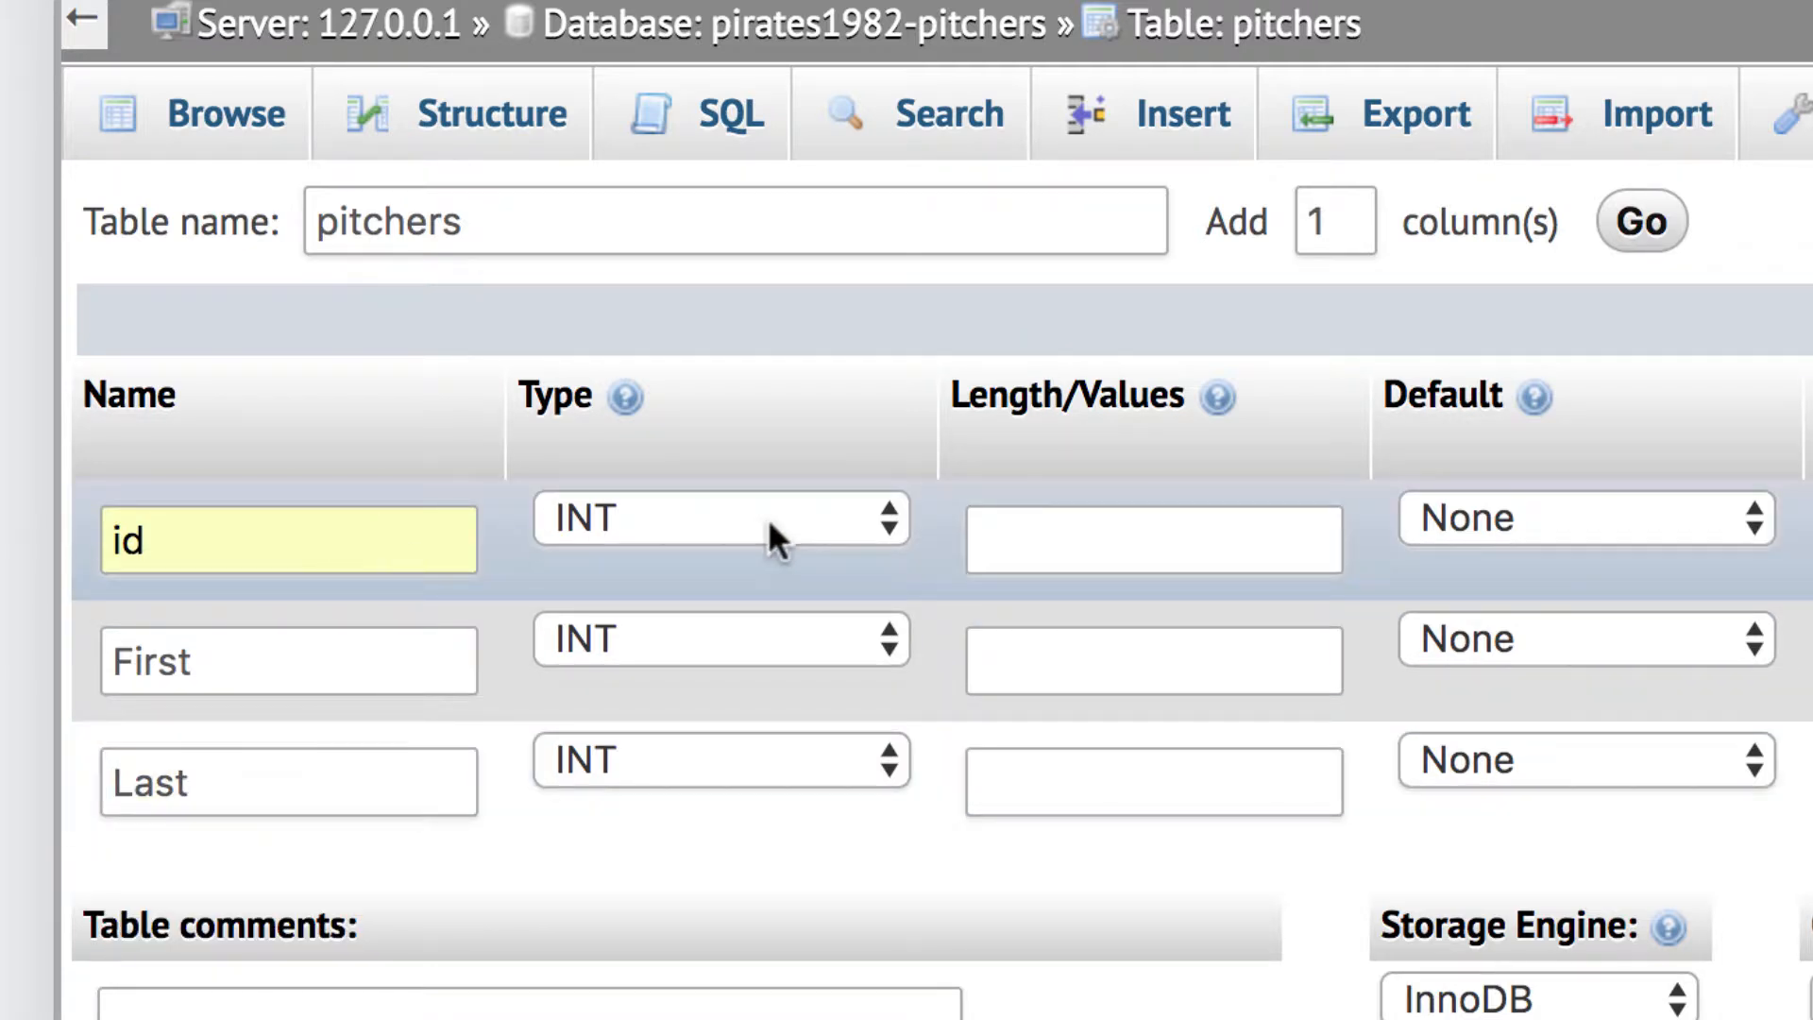
- Set the length of the id column to 11
click(1022, 540)
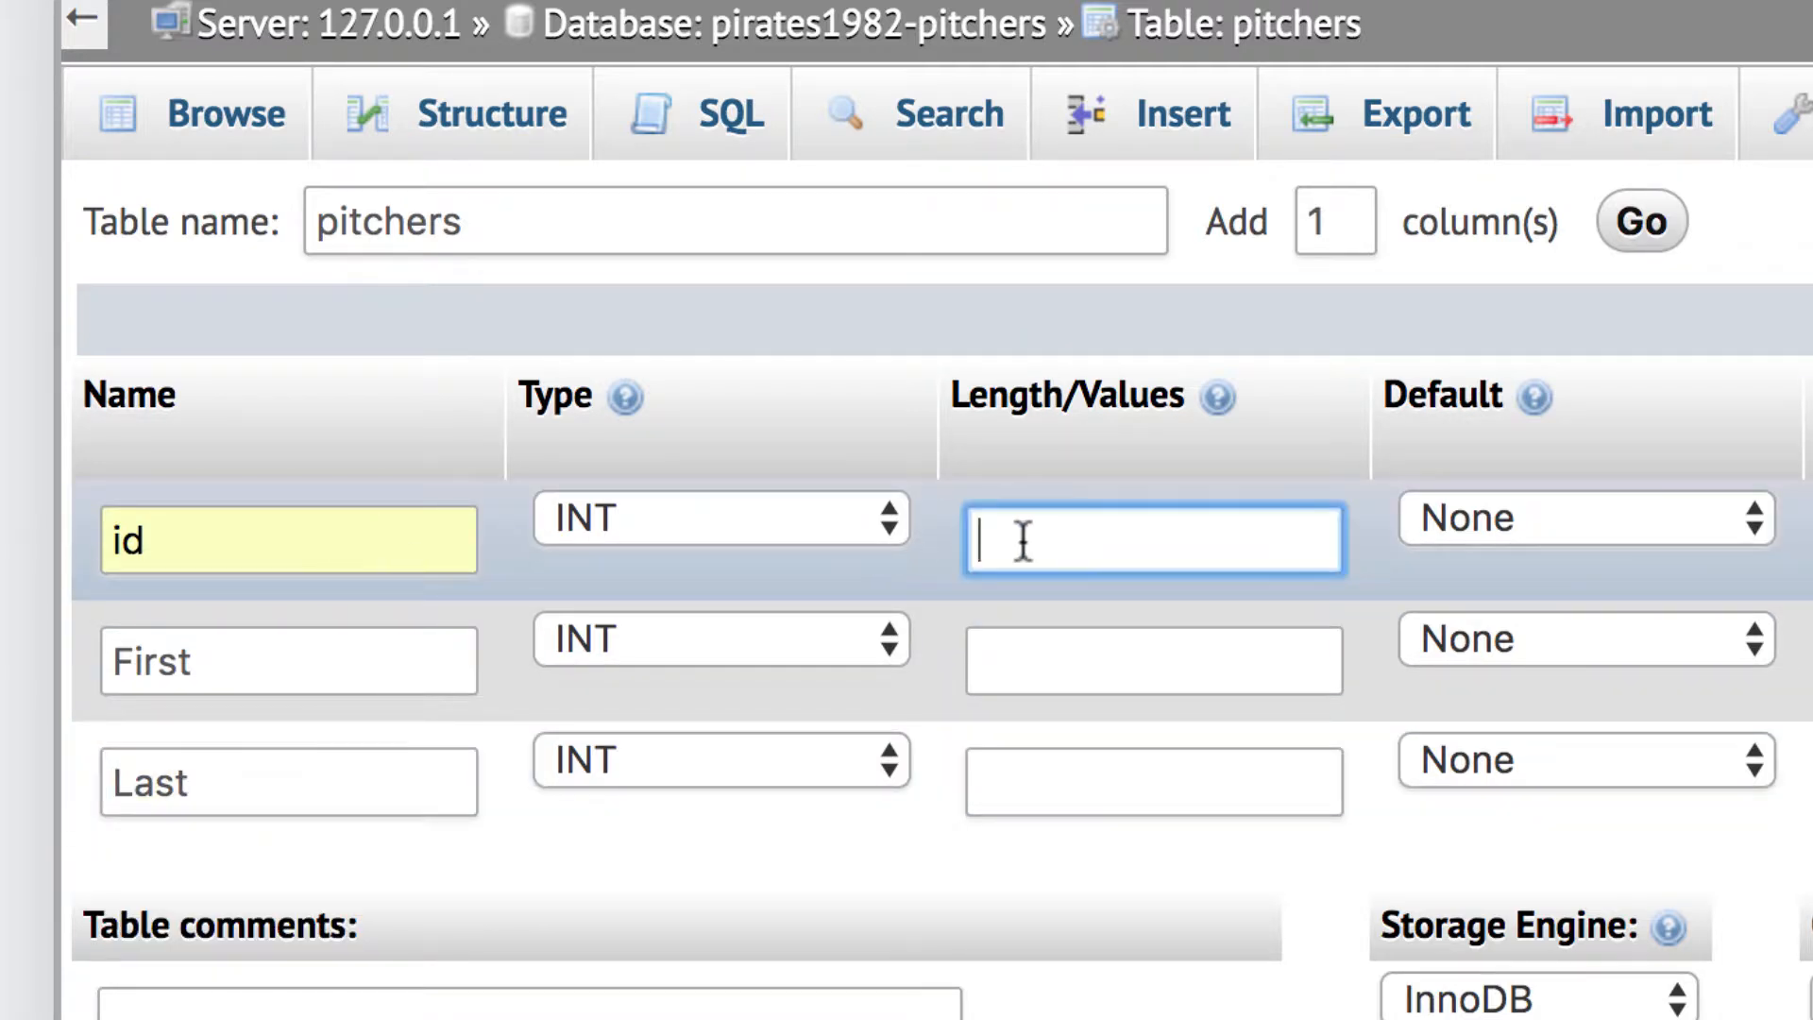
text(11)
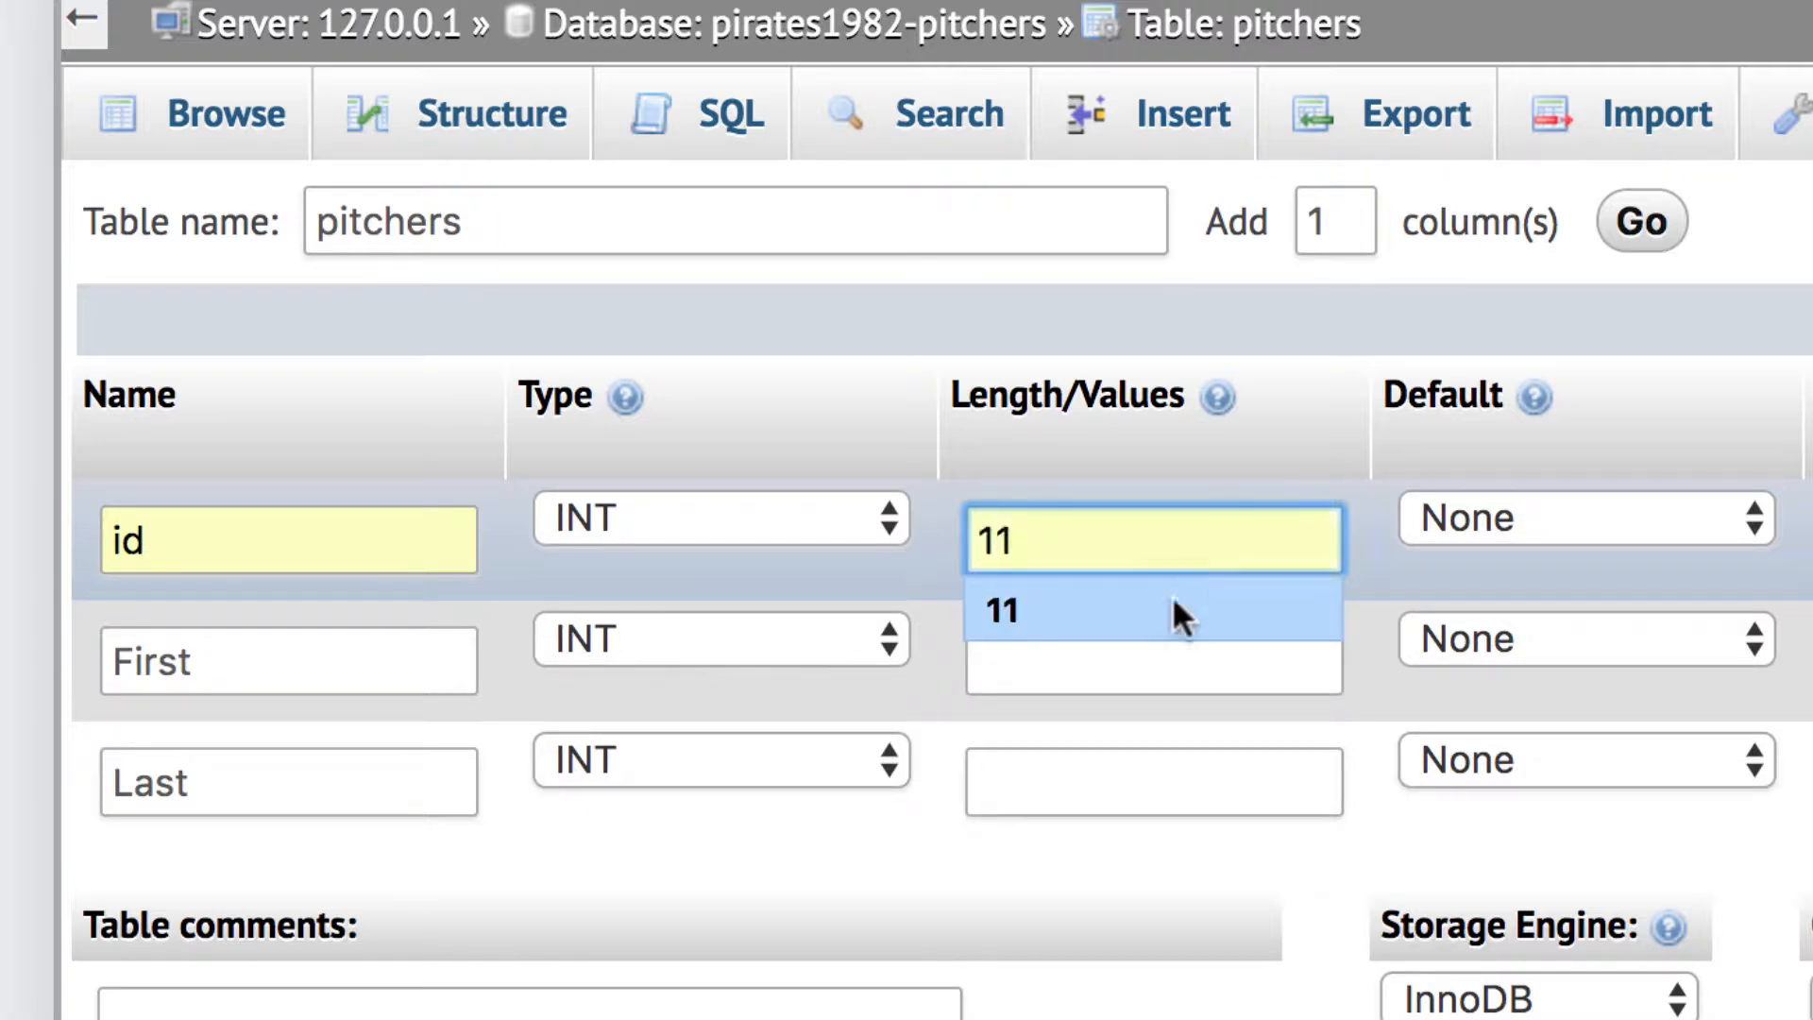
click(1256, 928)
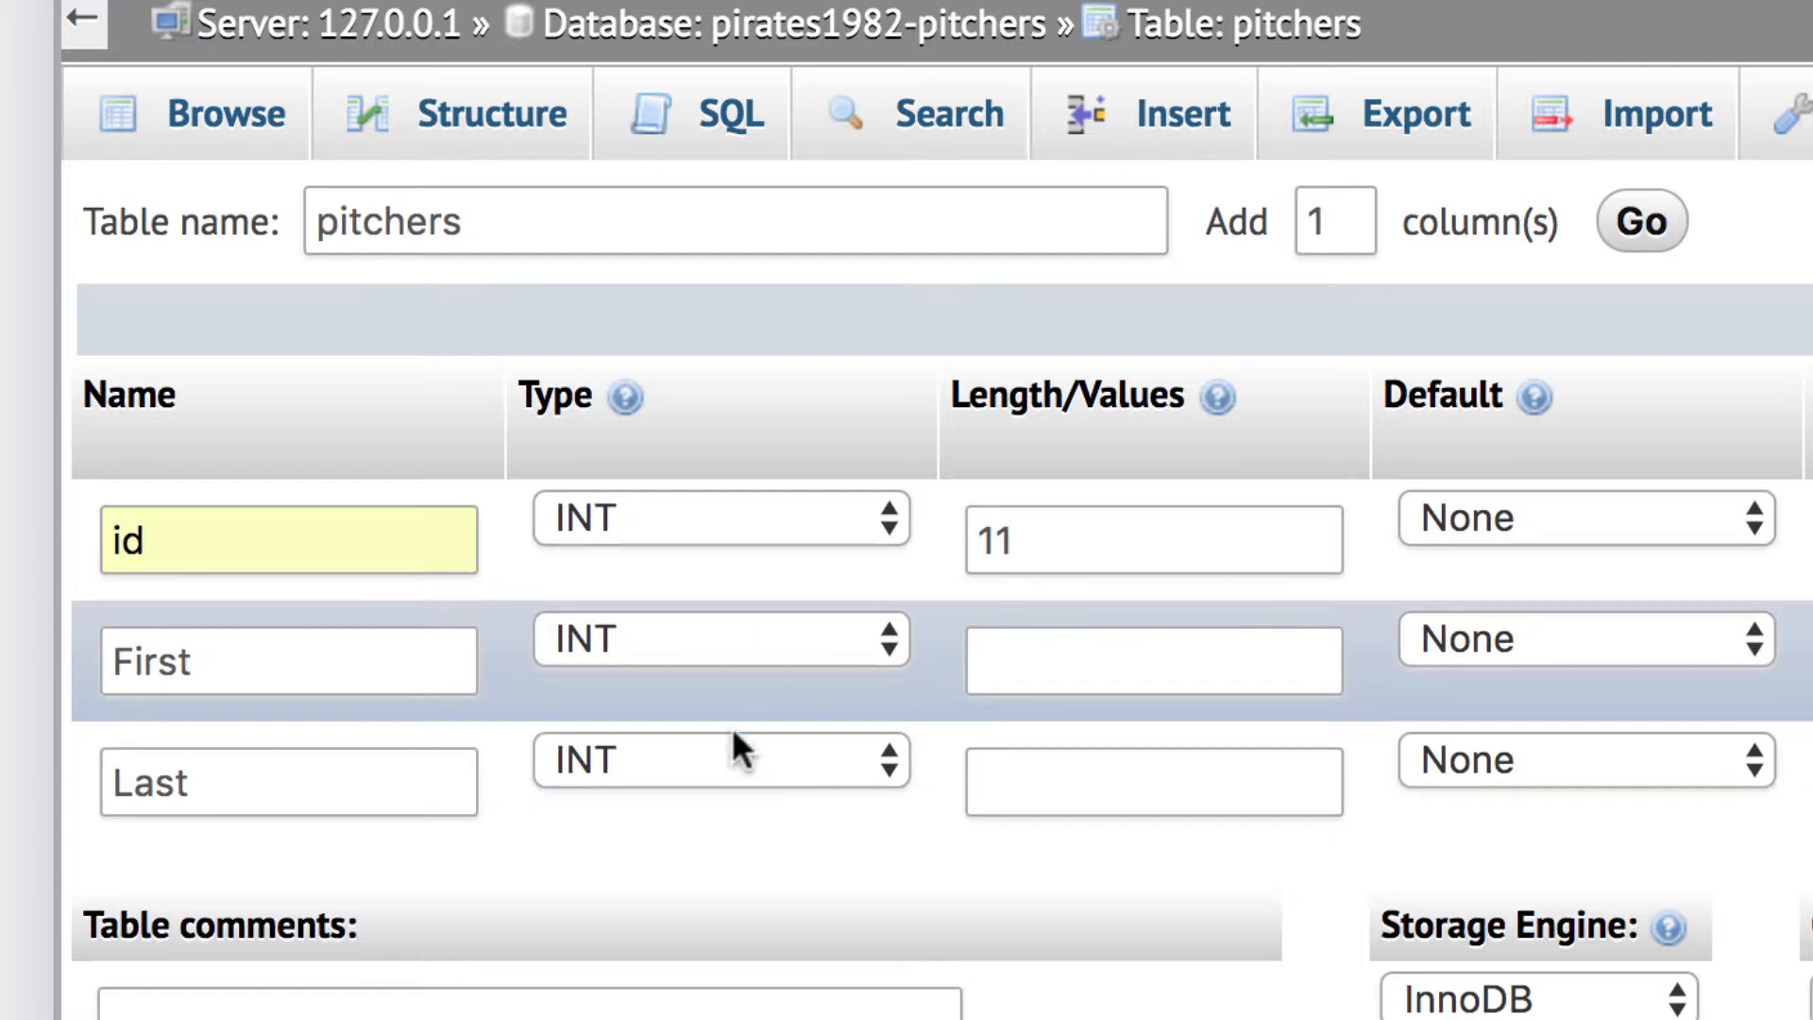
- Set the First and Last columns to type VARCHAR with a length of 33 each
click(761, 646)
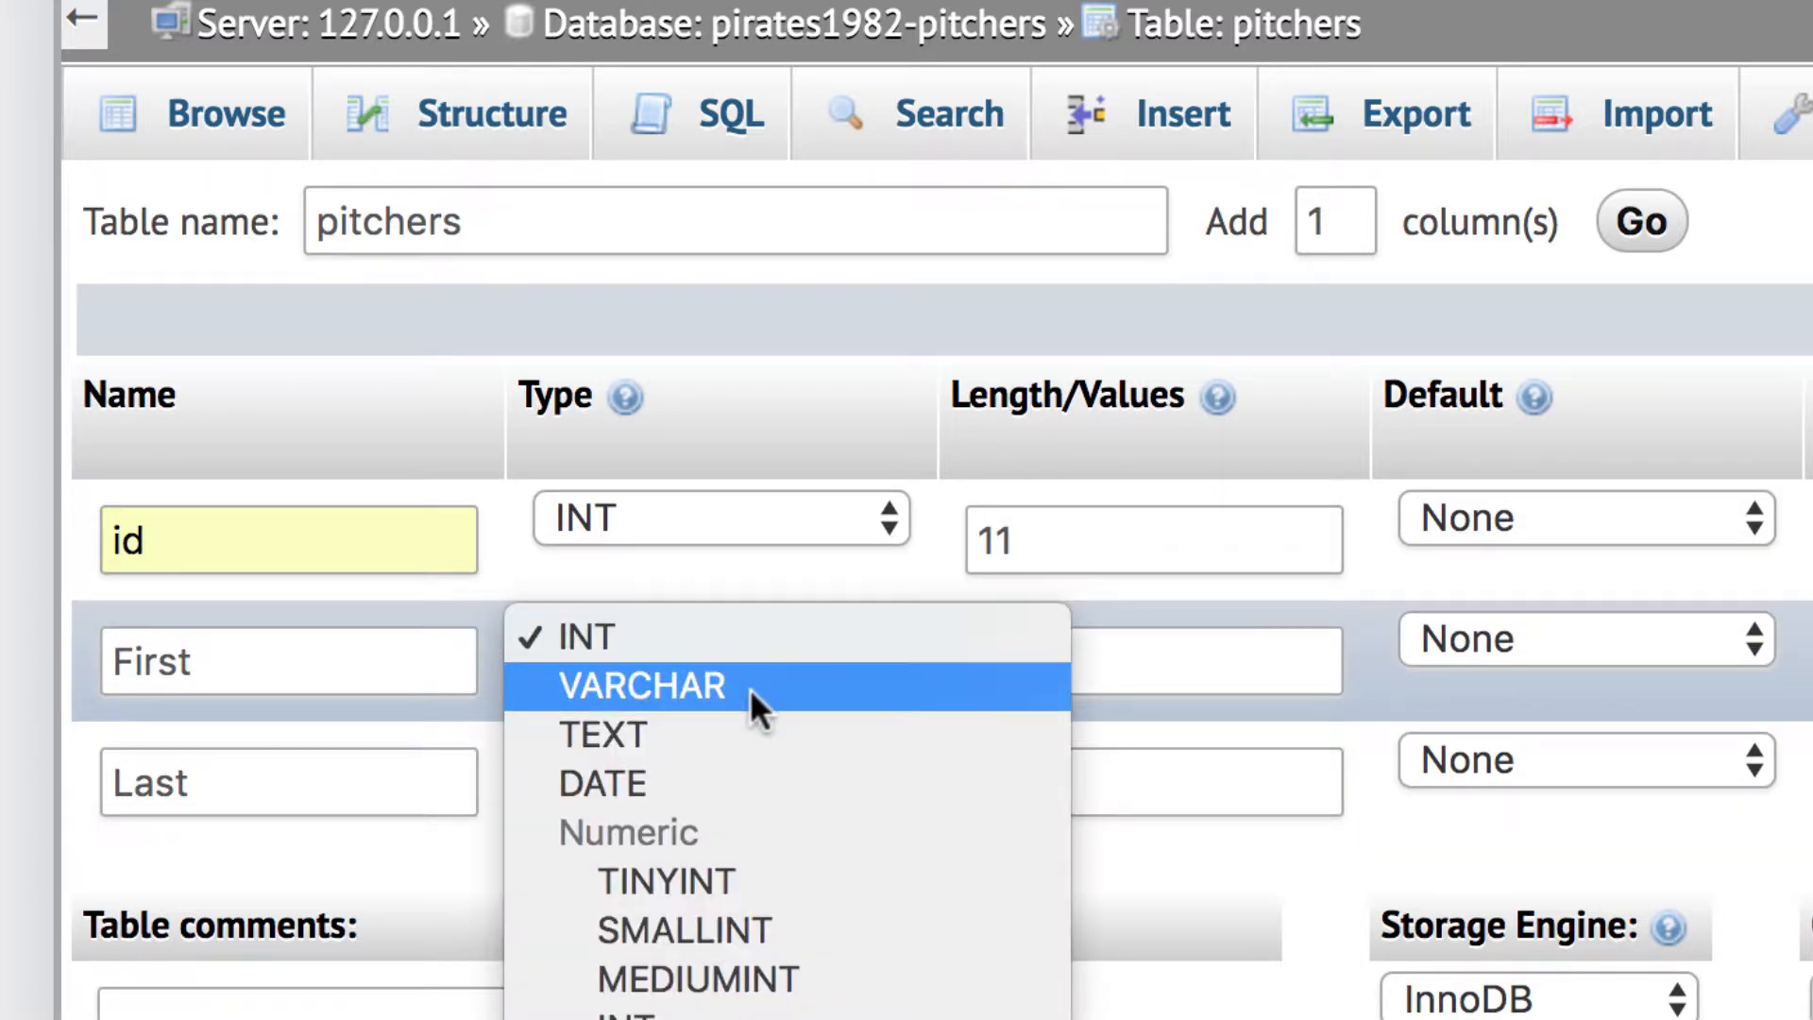
click(750, 687)
click(734, 741)
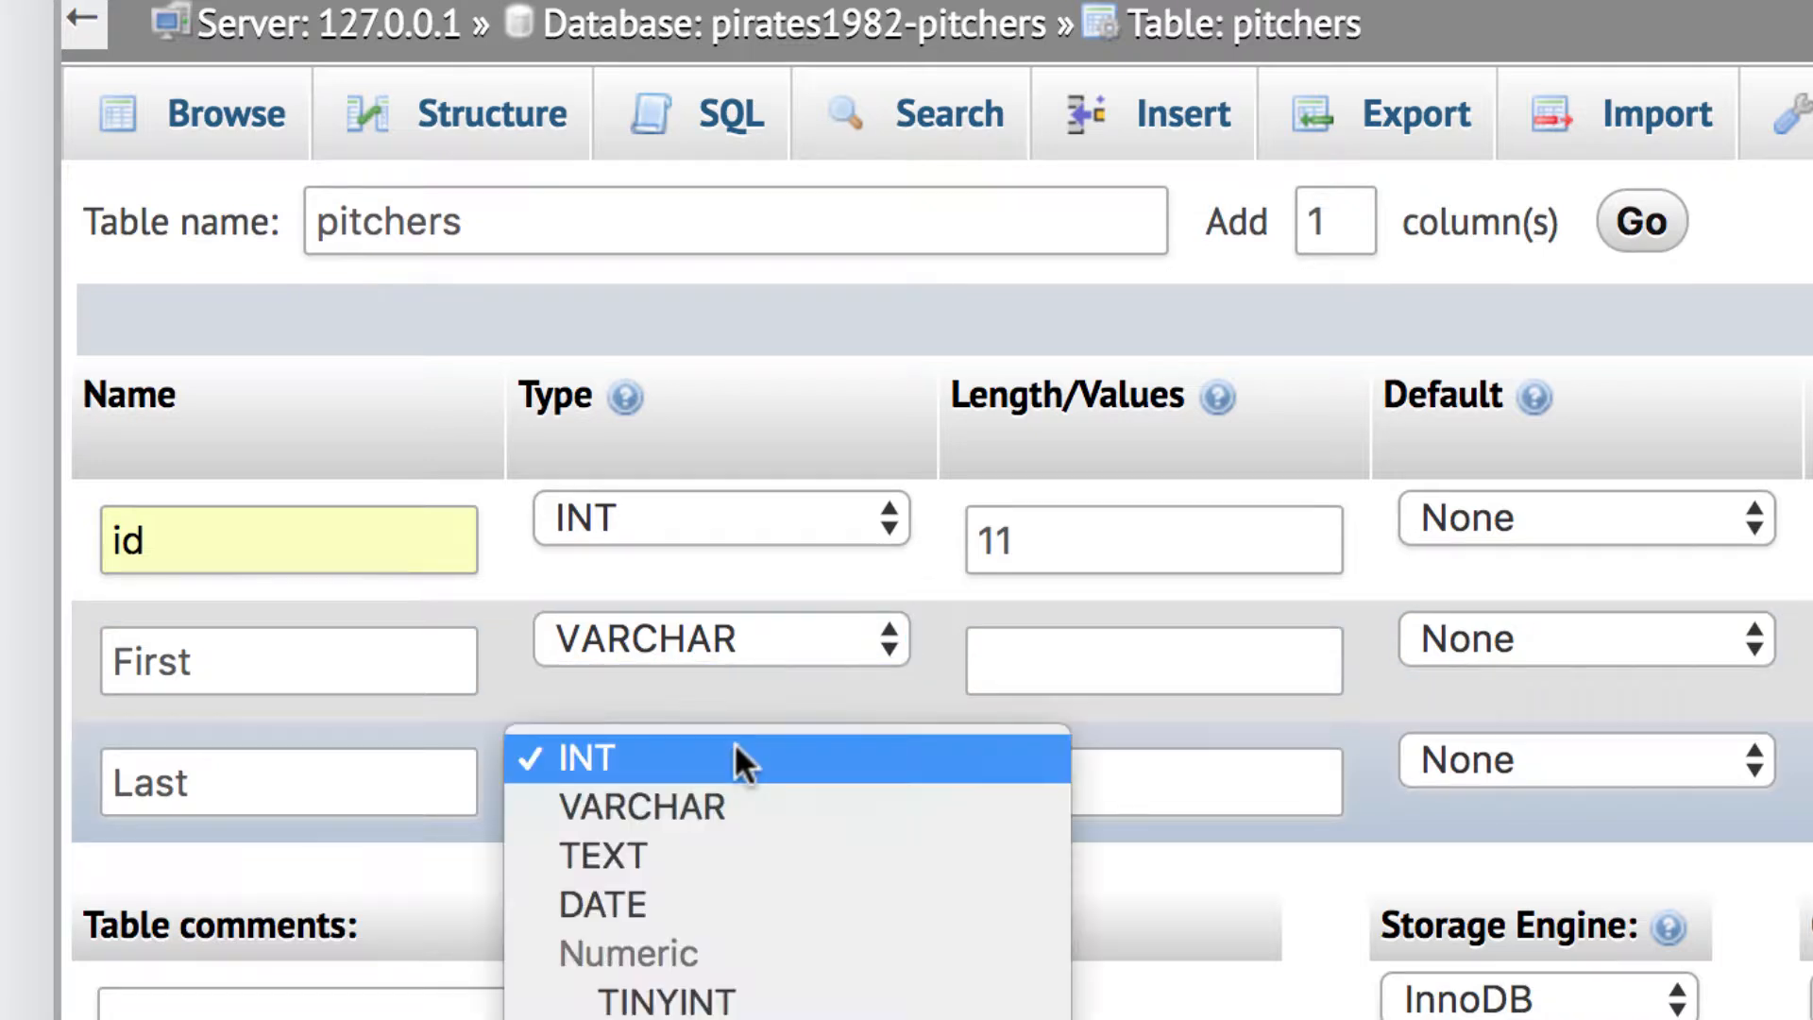
click(729, 790)
click(1028, 663)
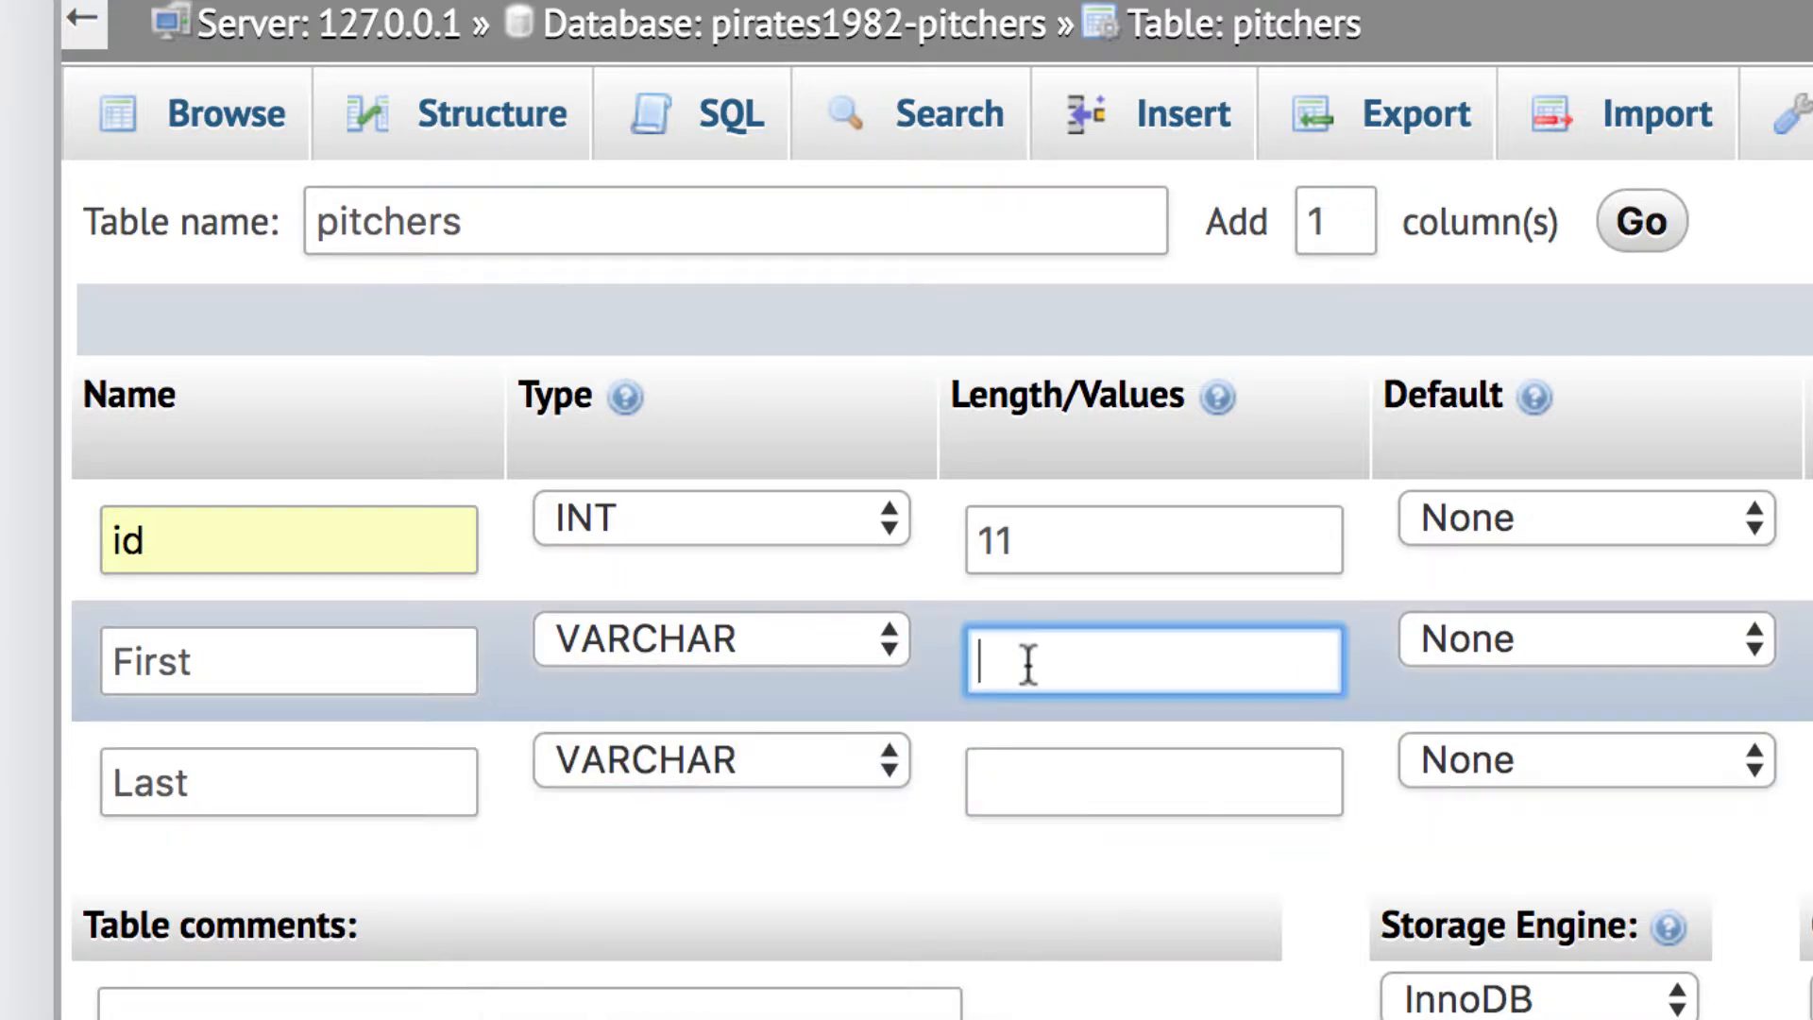
text(33)
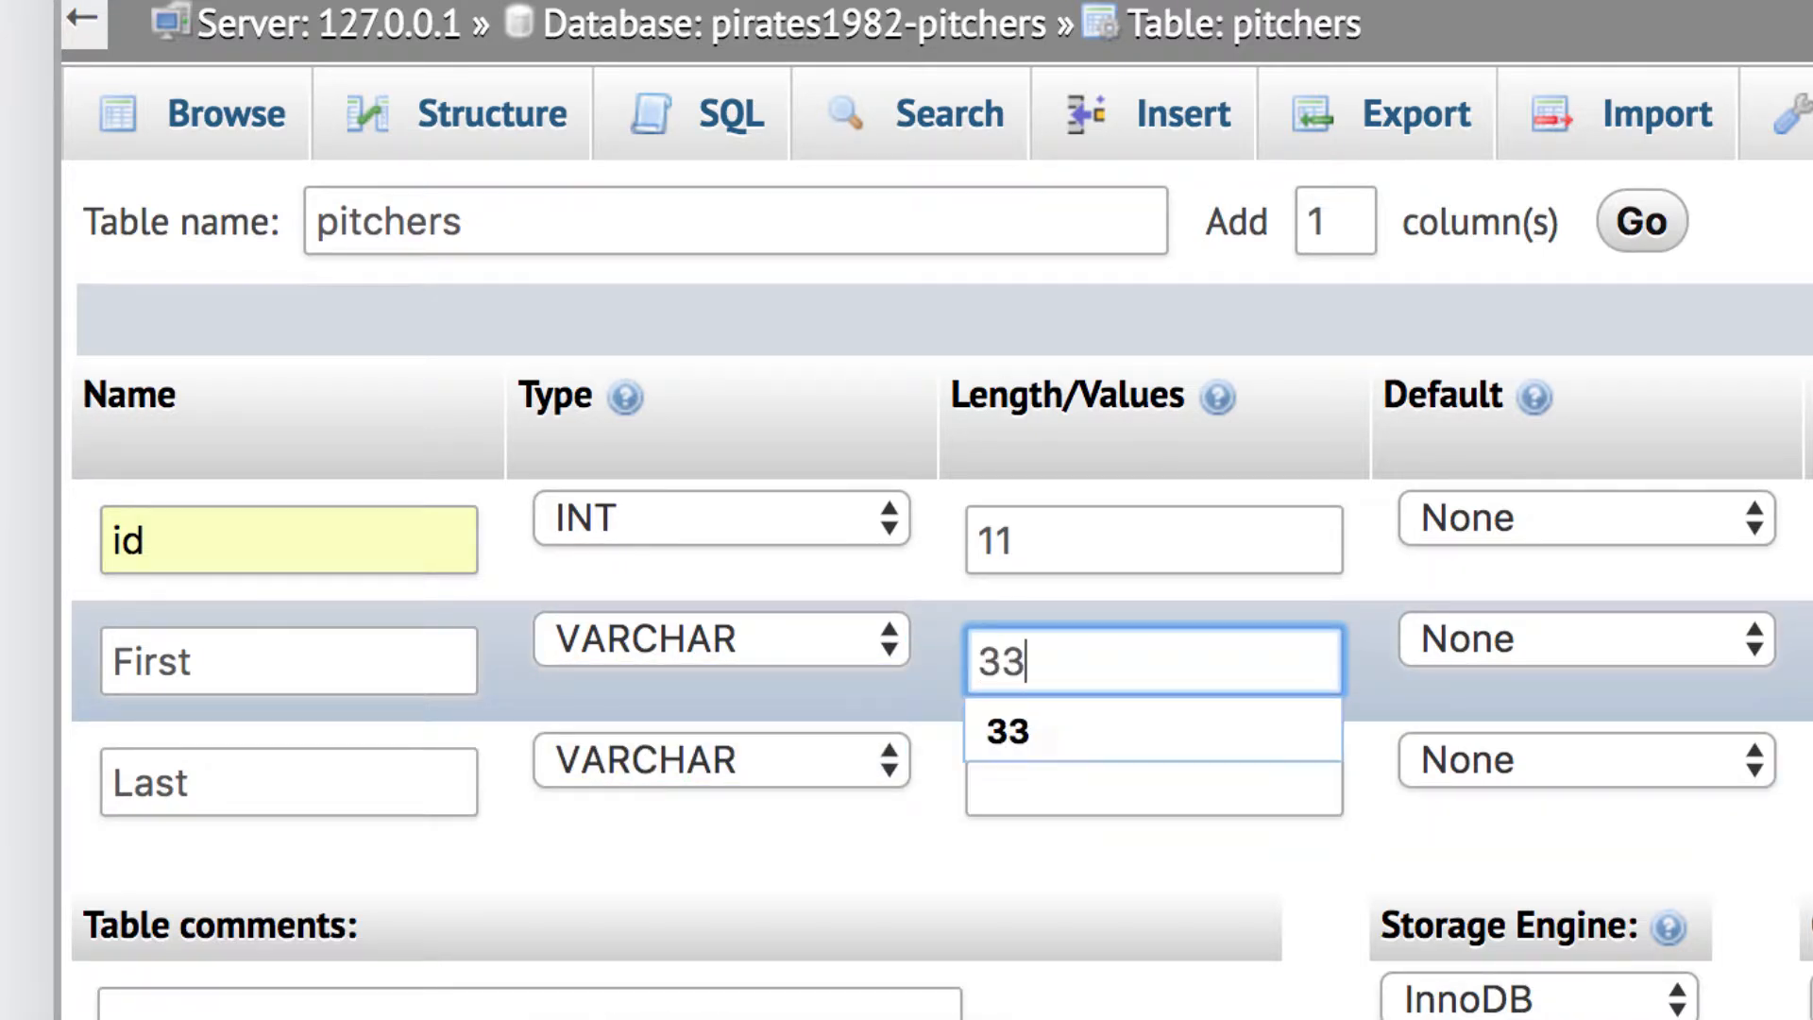
click(1171, 861)
click(1129, 787)
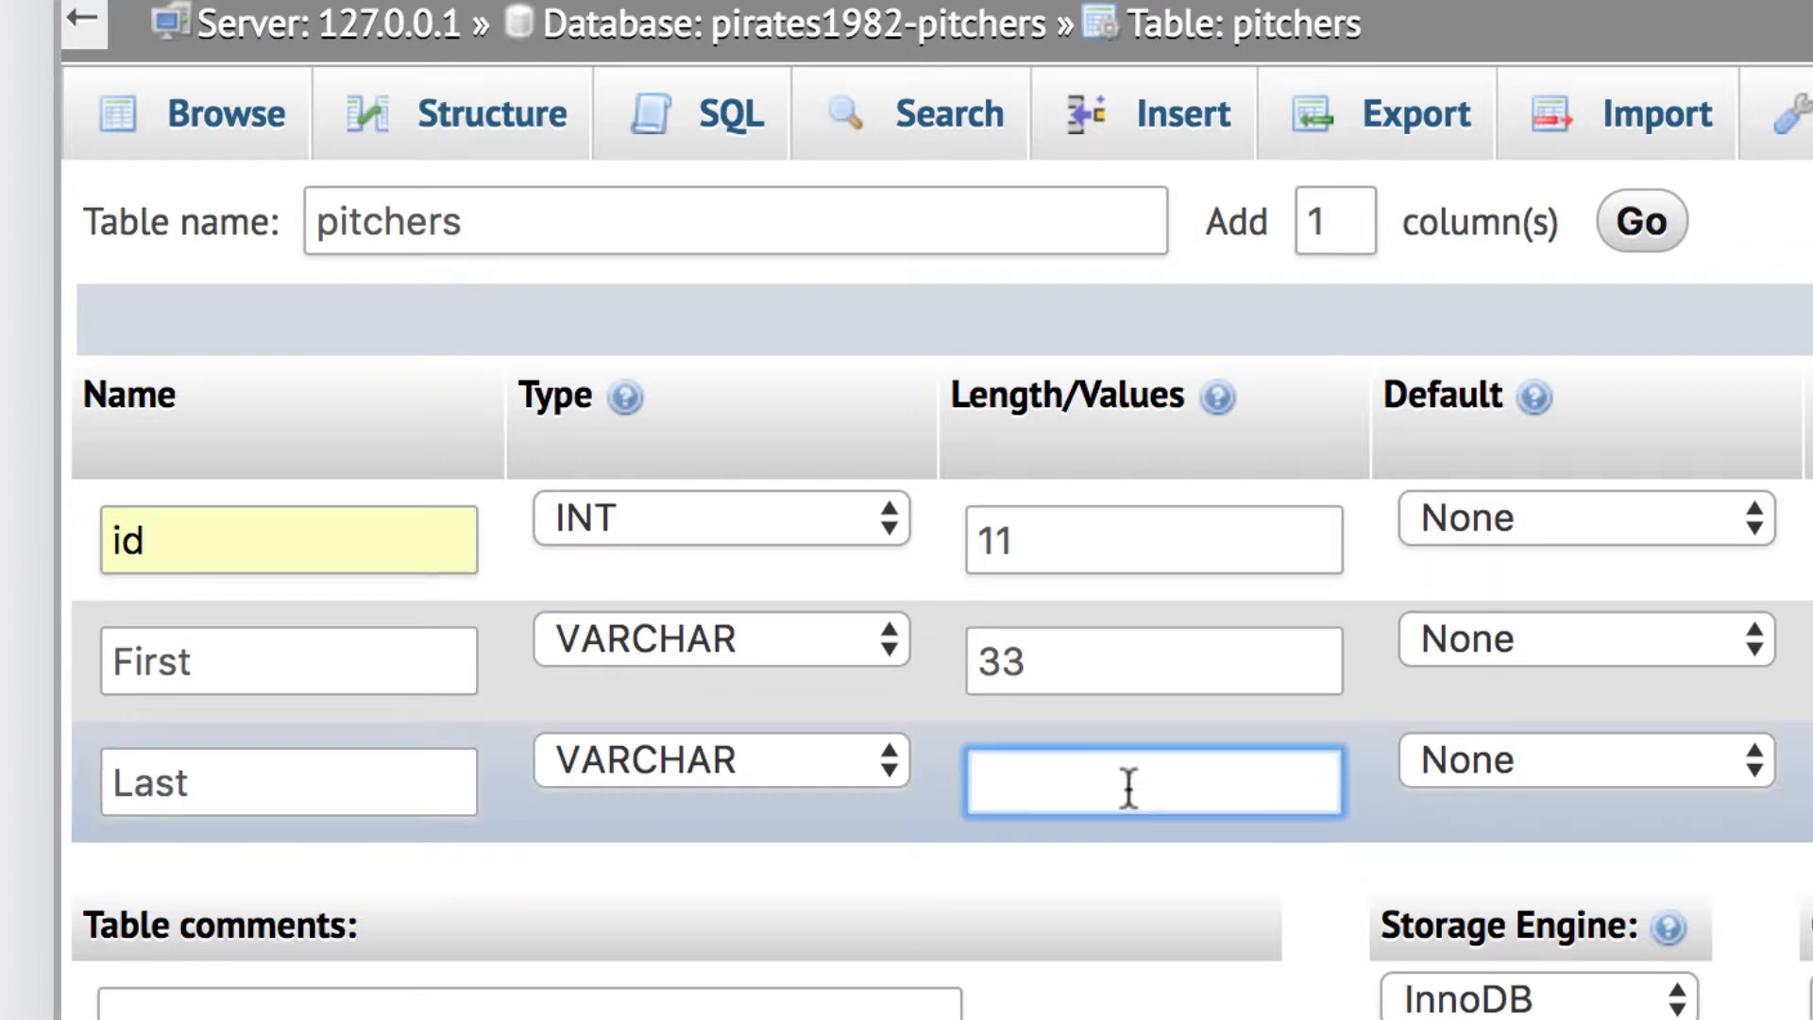
text(33)
click(1355, 991)
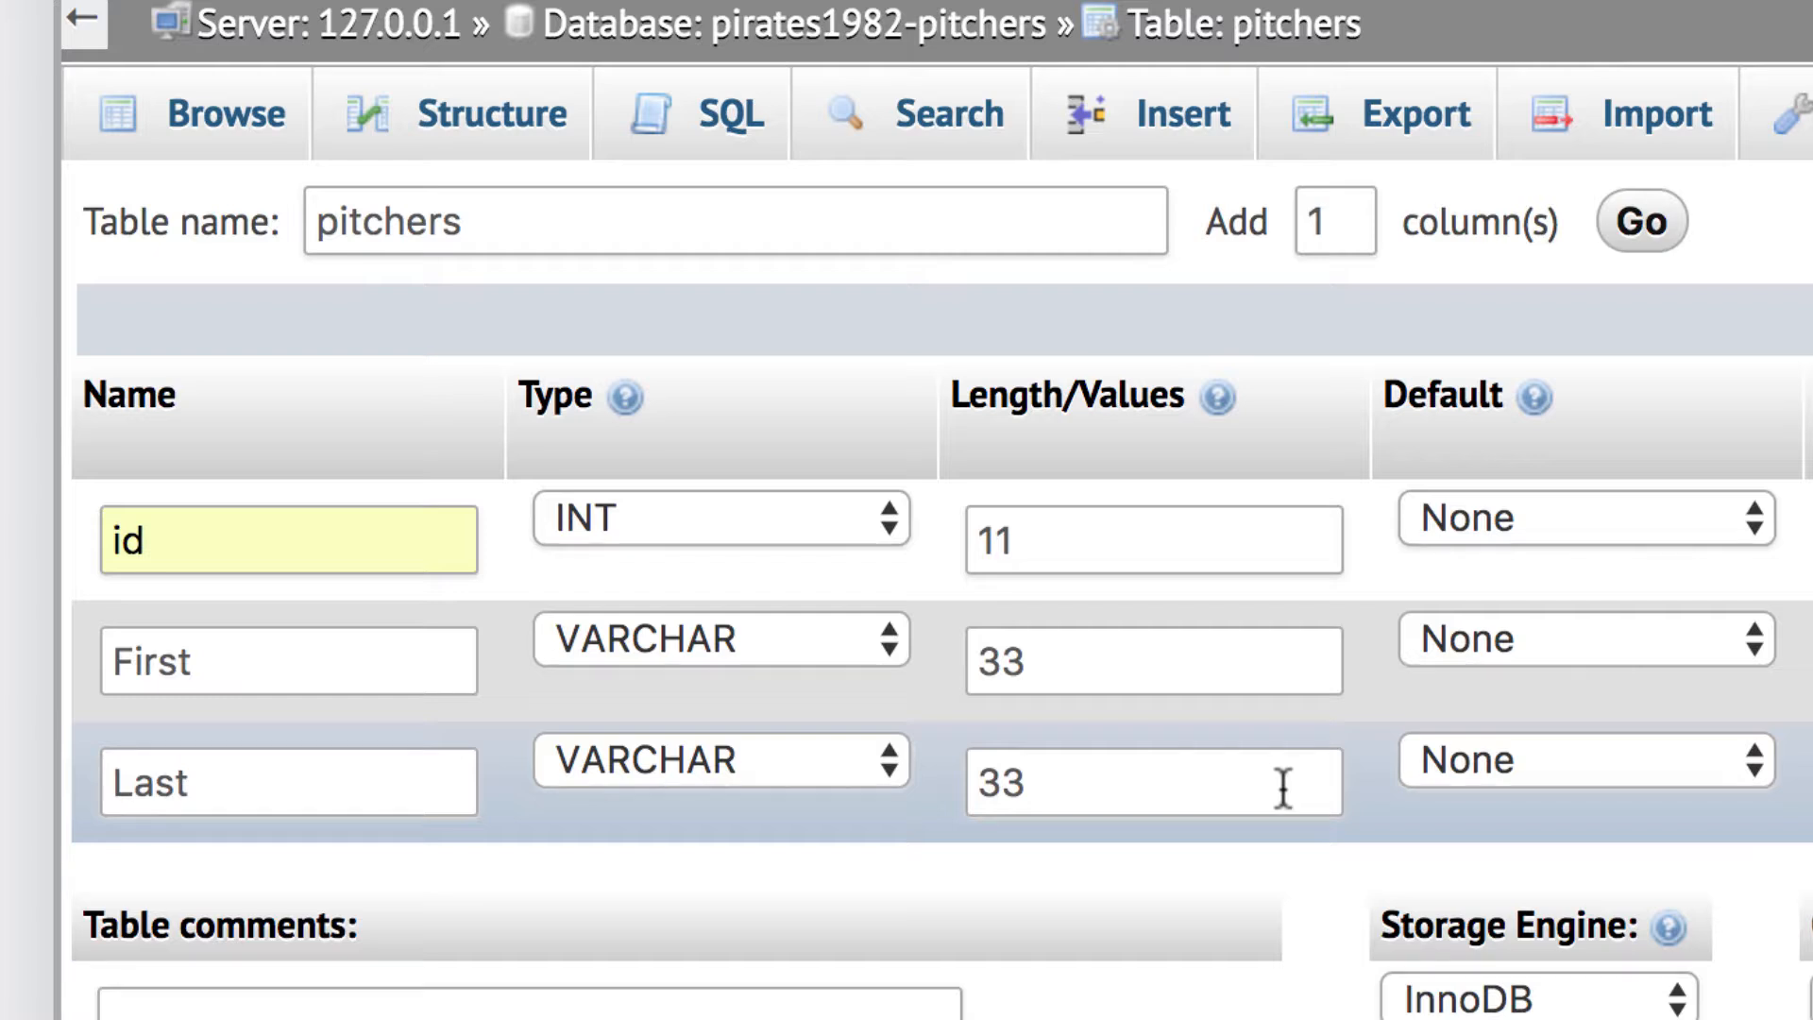
- Give the id column a UNIQUE index, check the column definitions and save the pitchers table
scroll(1515, 705, right, 15)
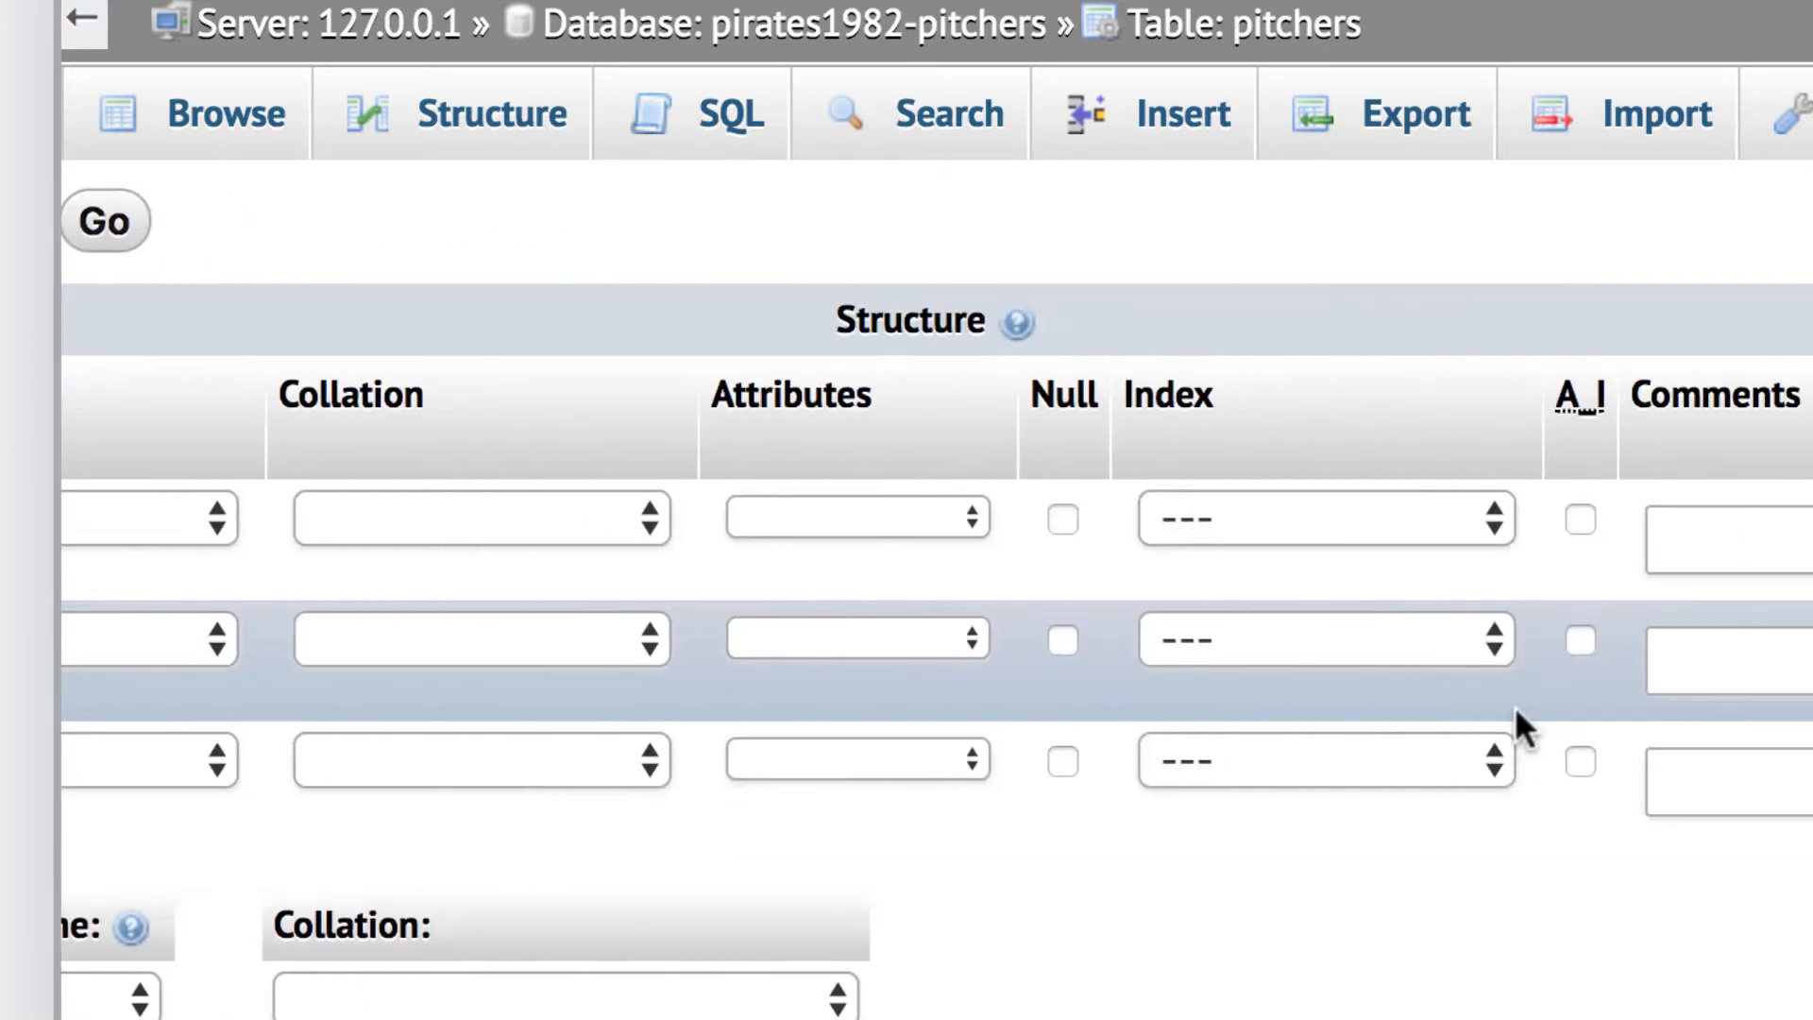
click(1246, 524)
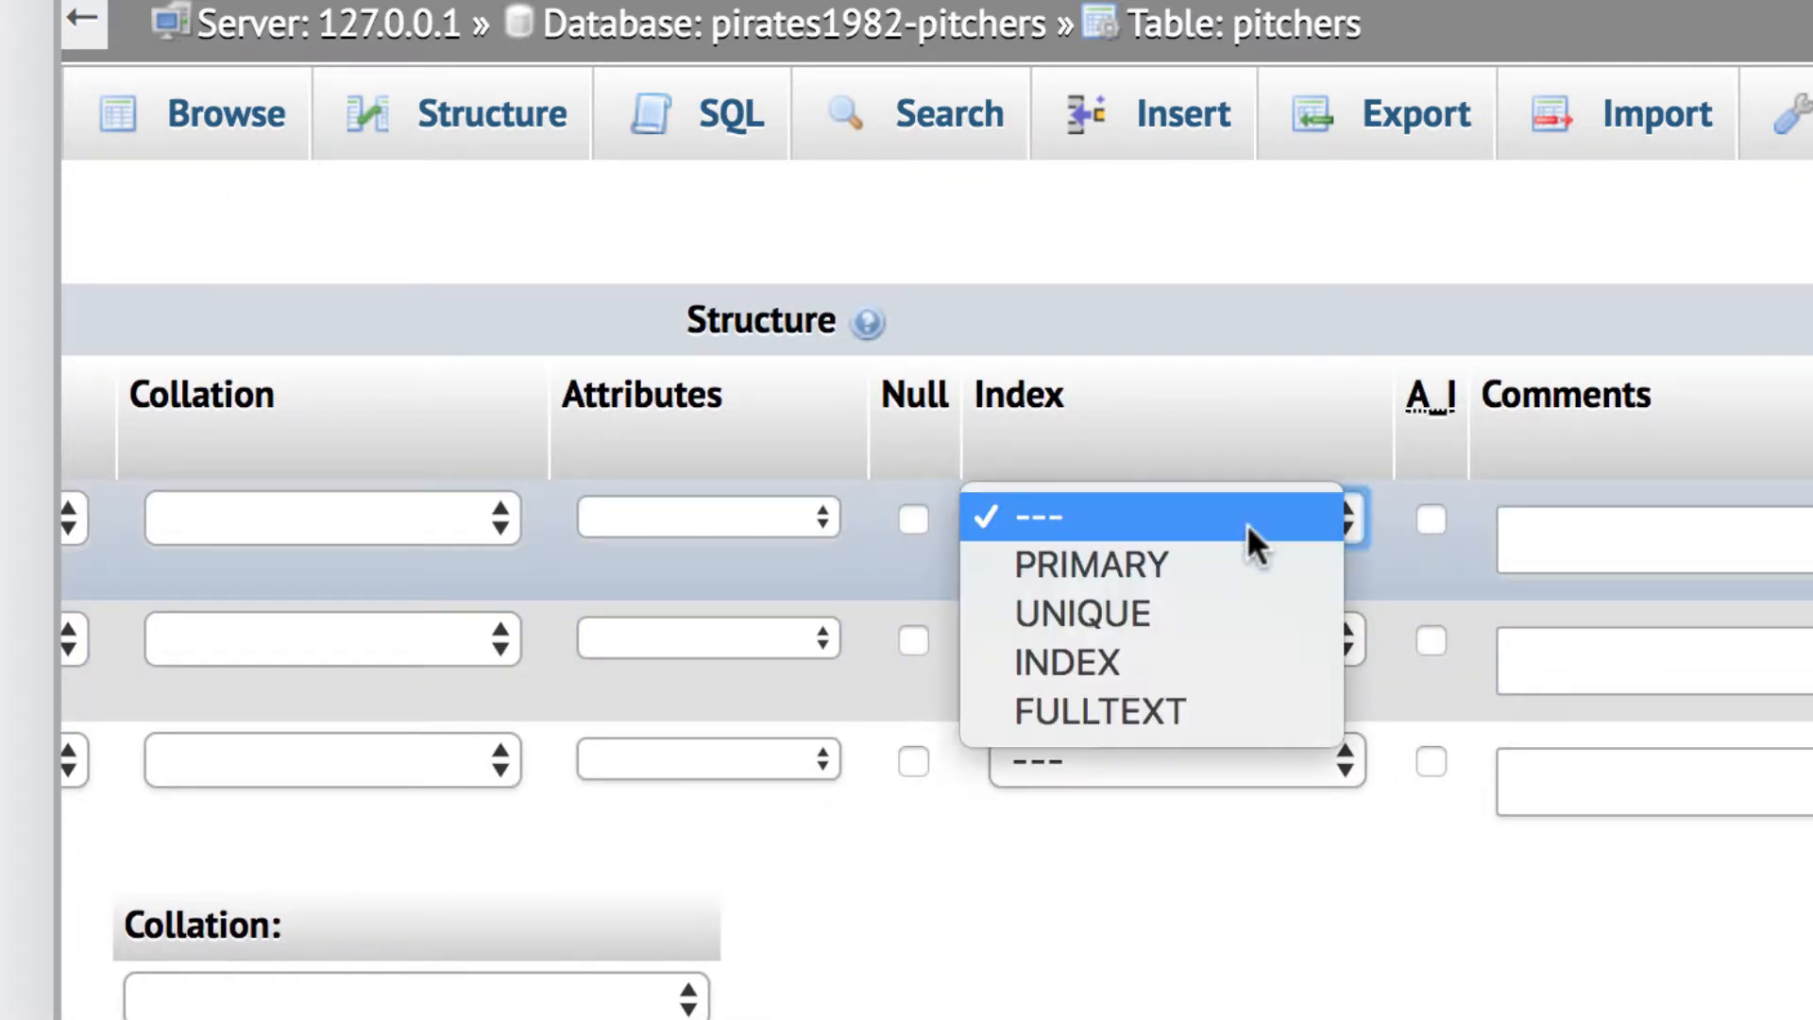
click(1252, 613)
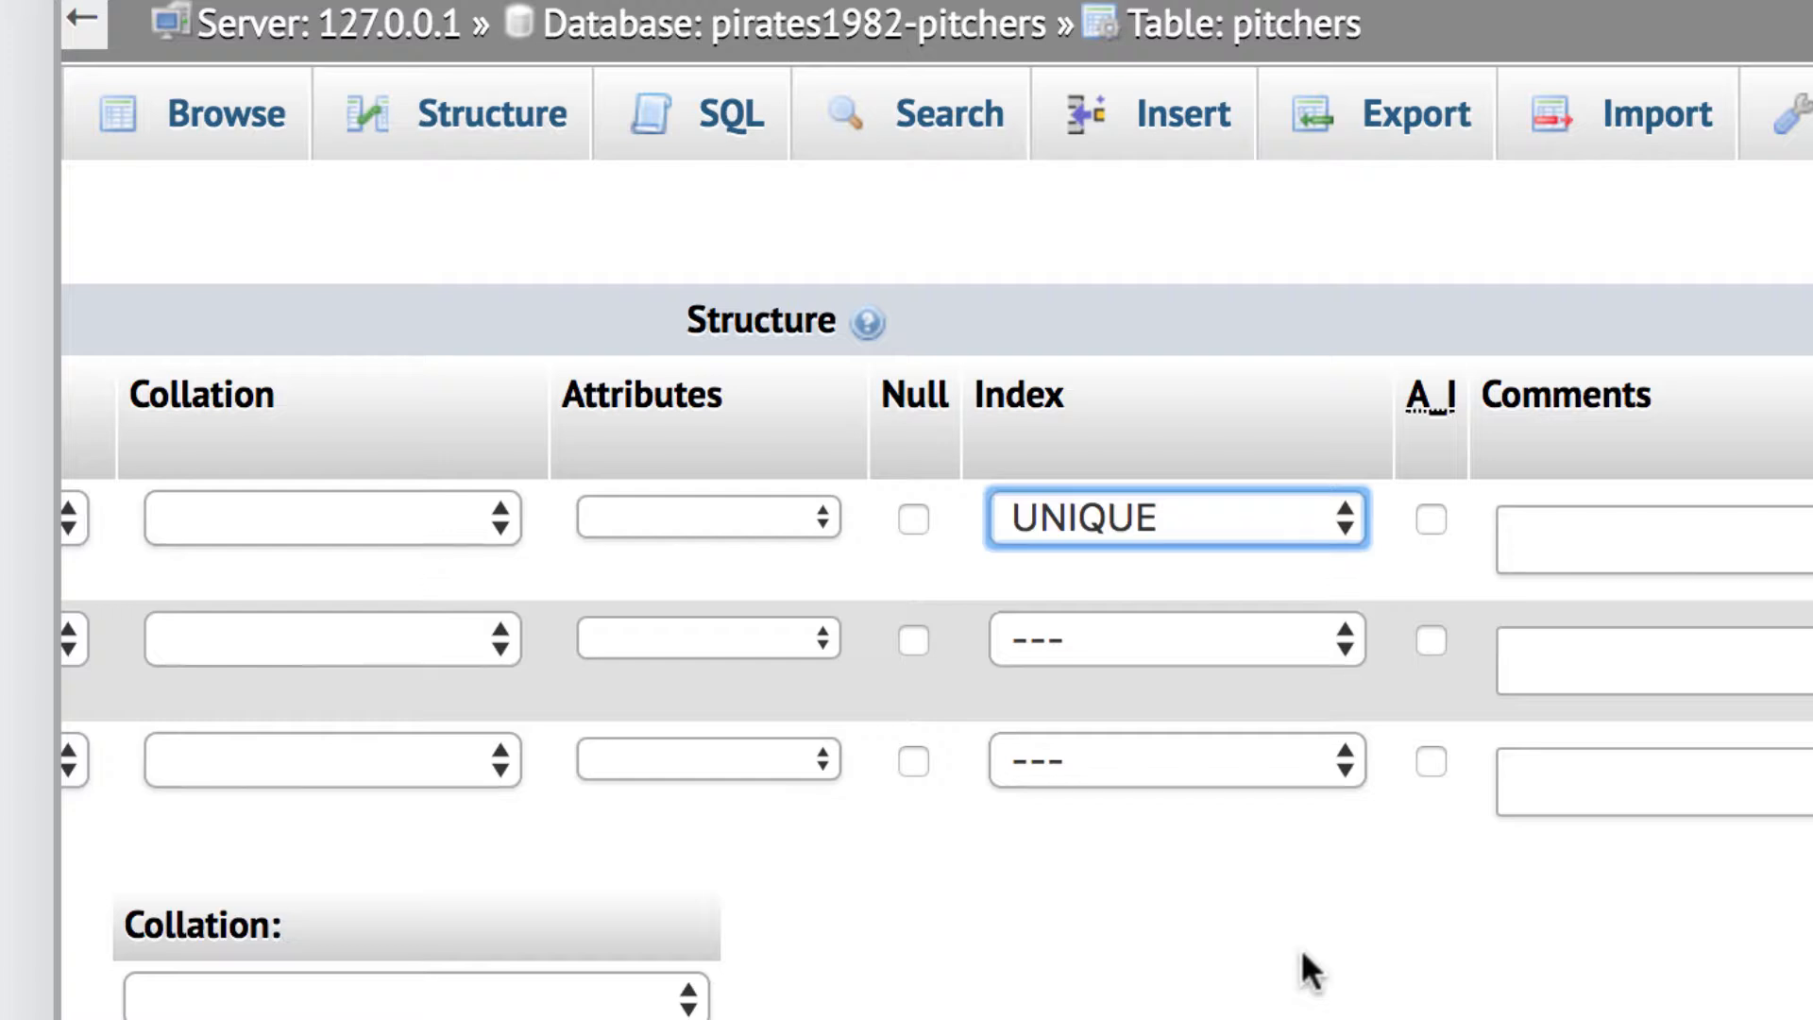
scroll(1300, 948, left, 3)
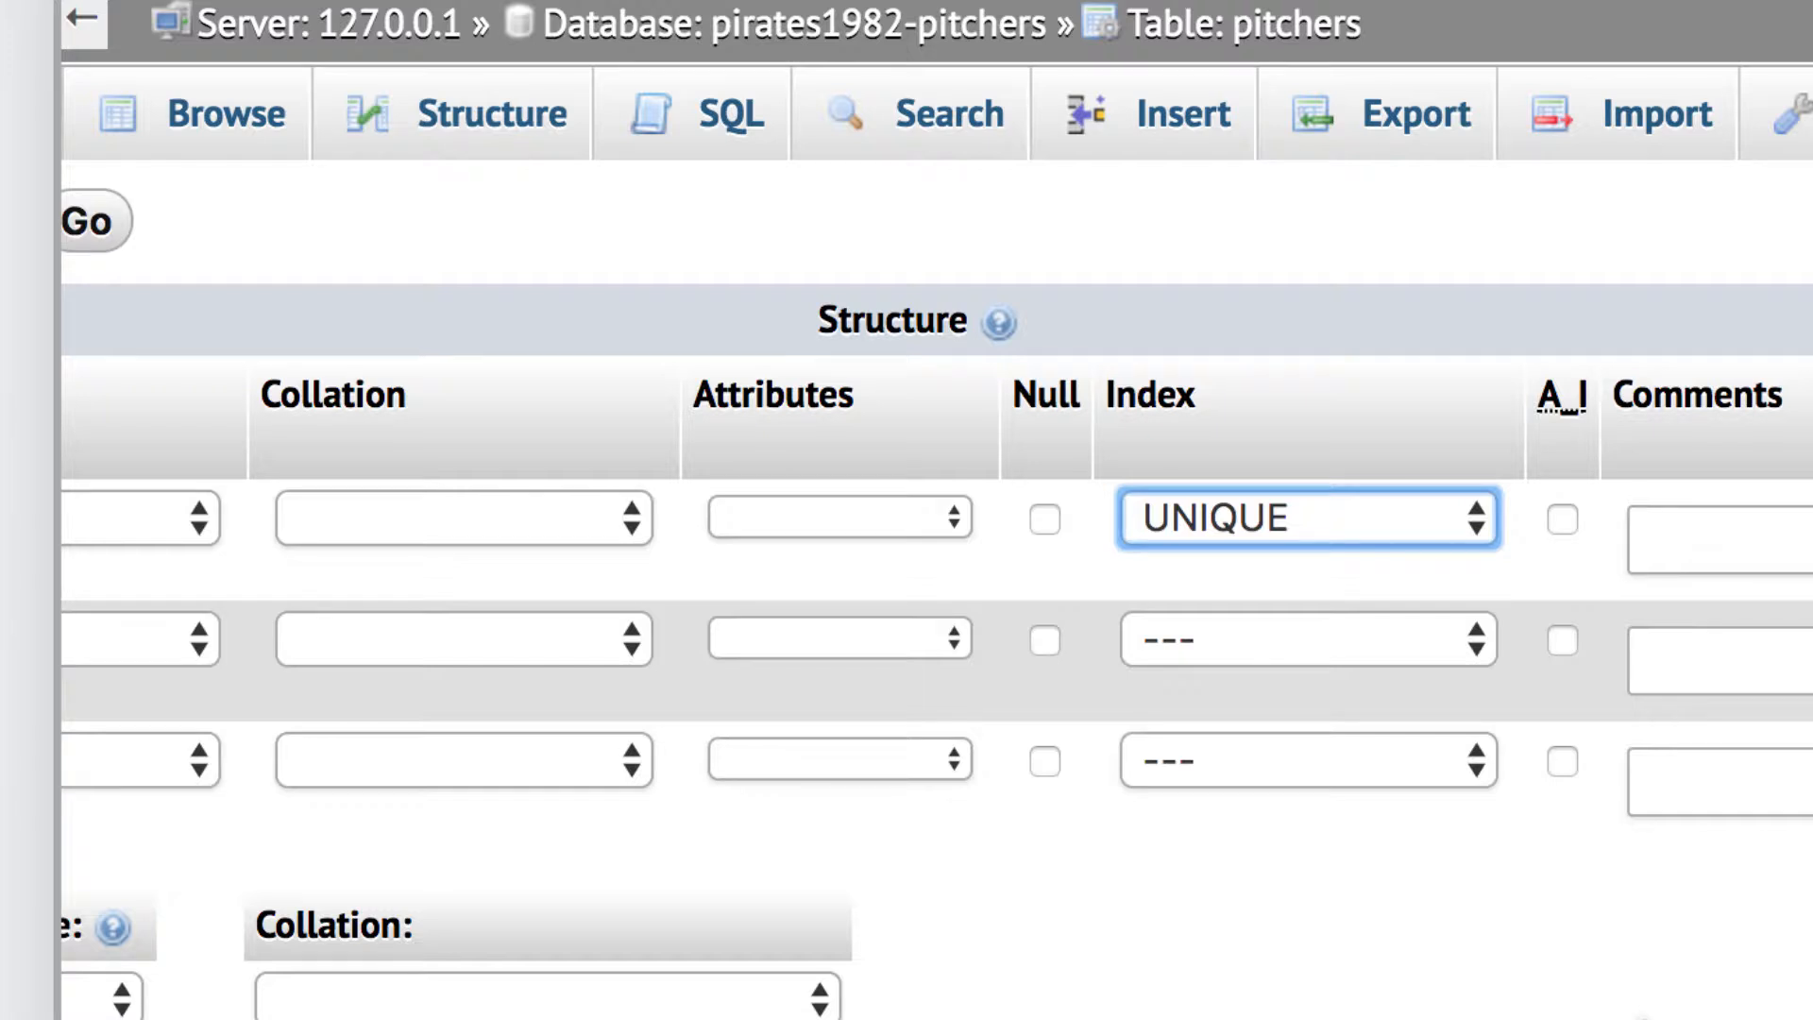
scroll(935, 605, left, 10)
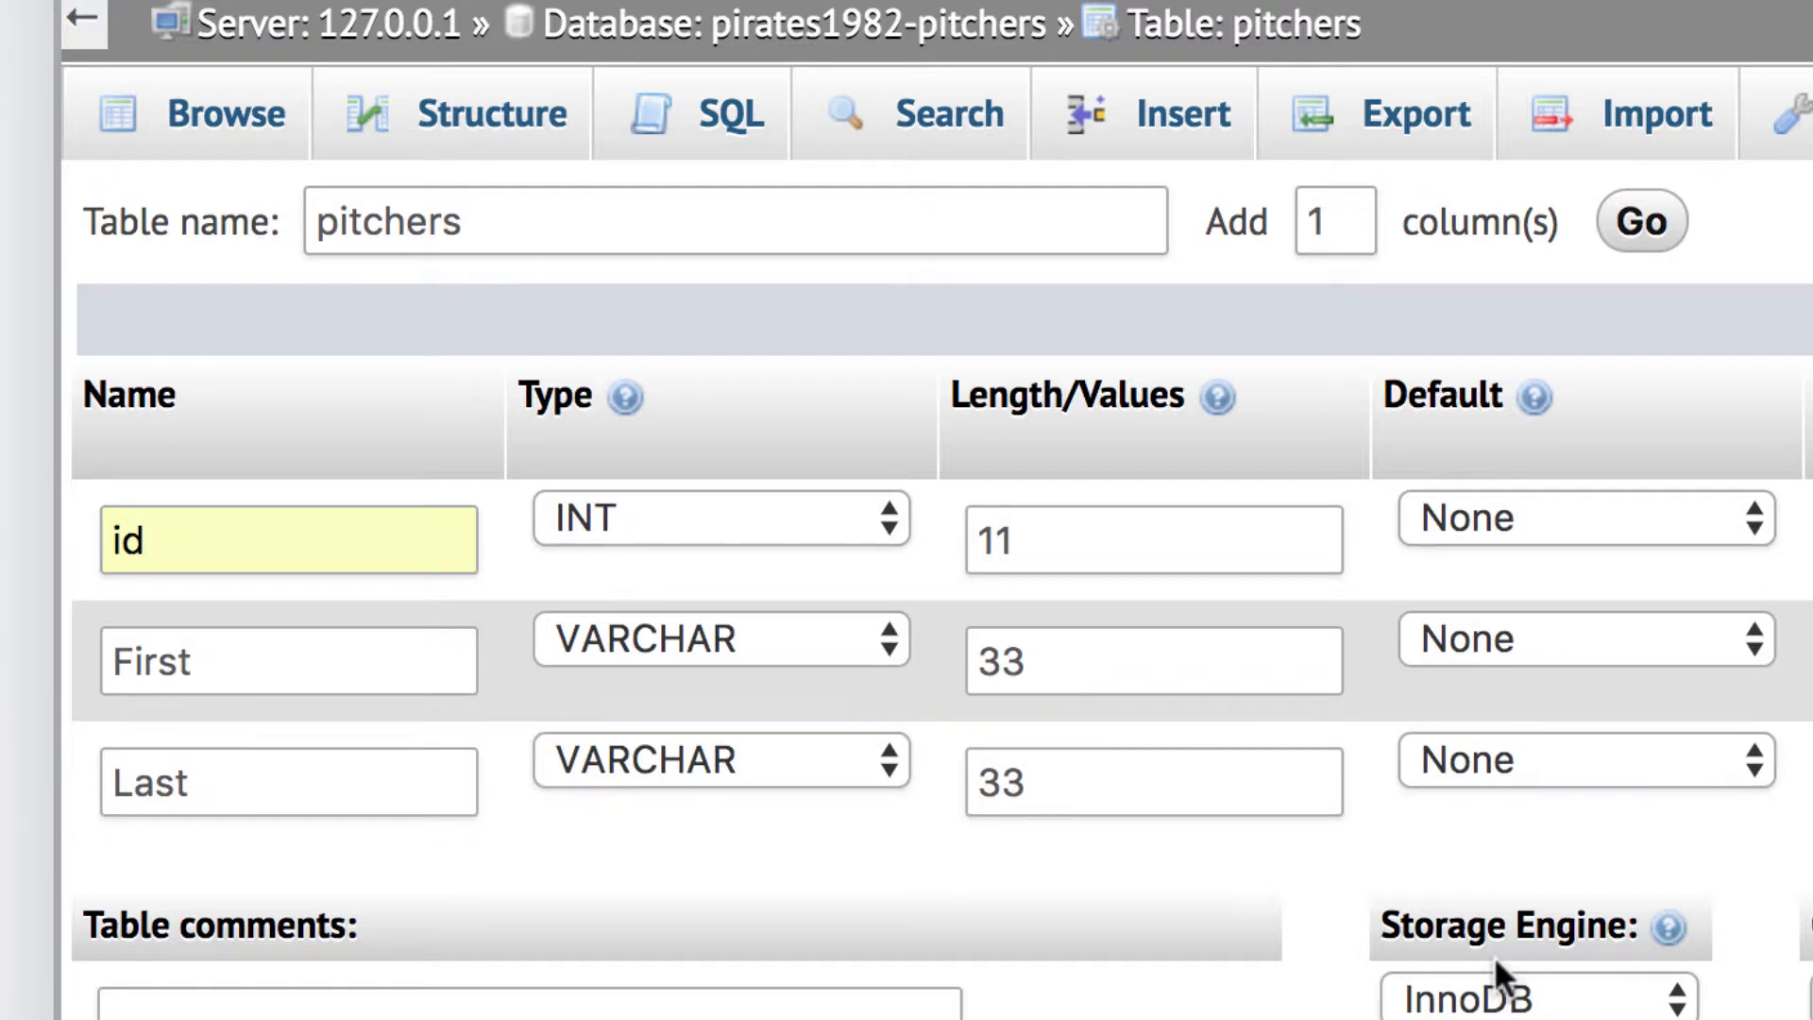
scroll(1493, 955, right, 10)
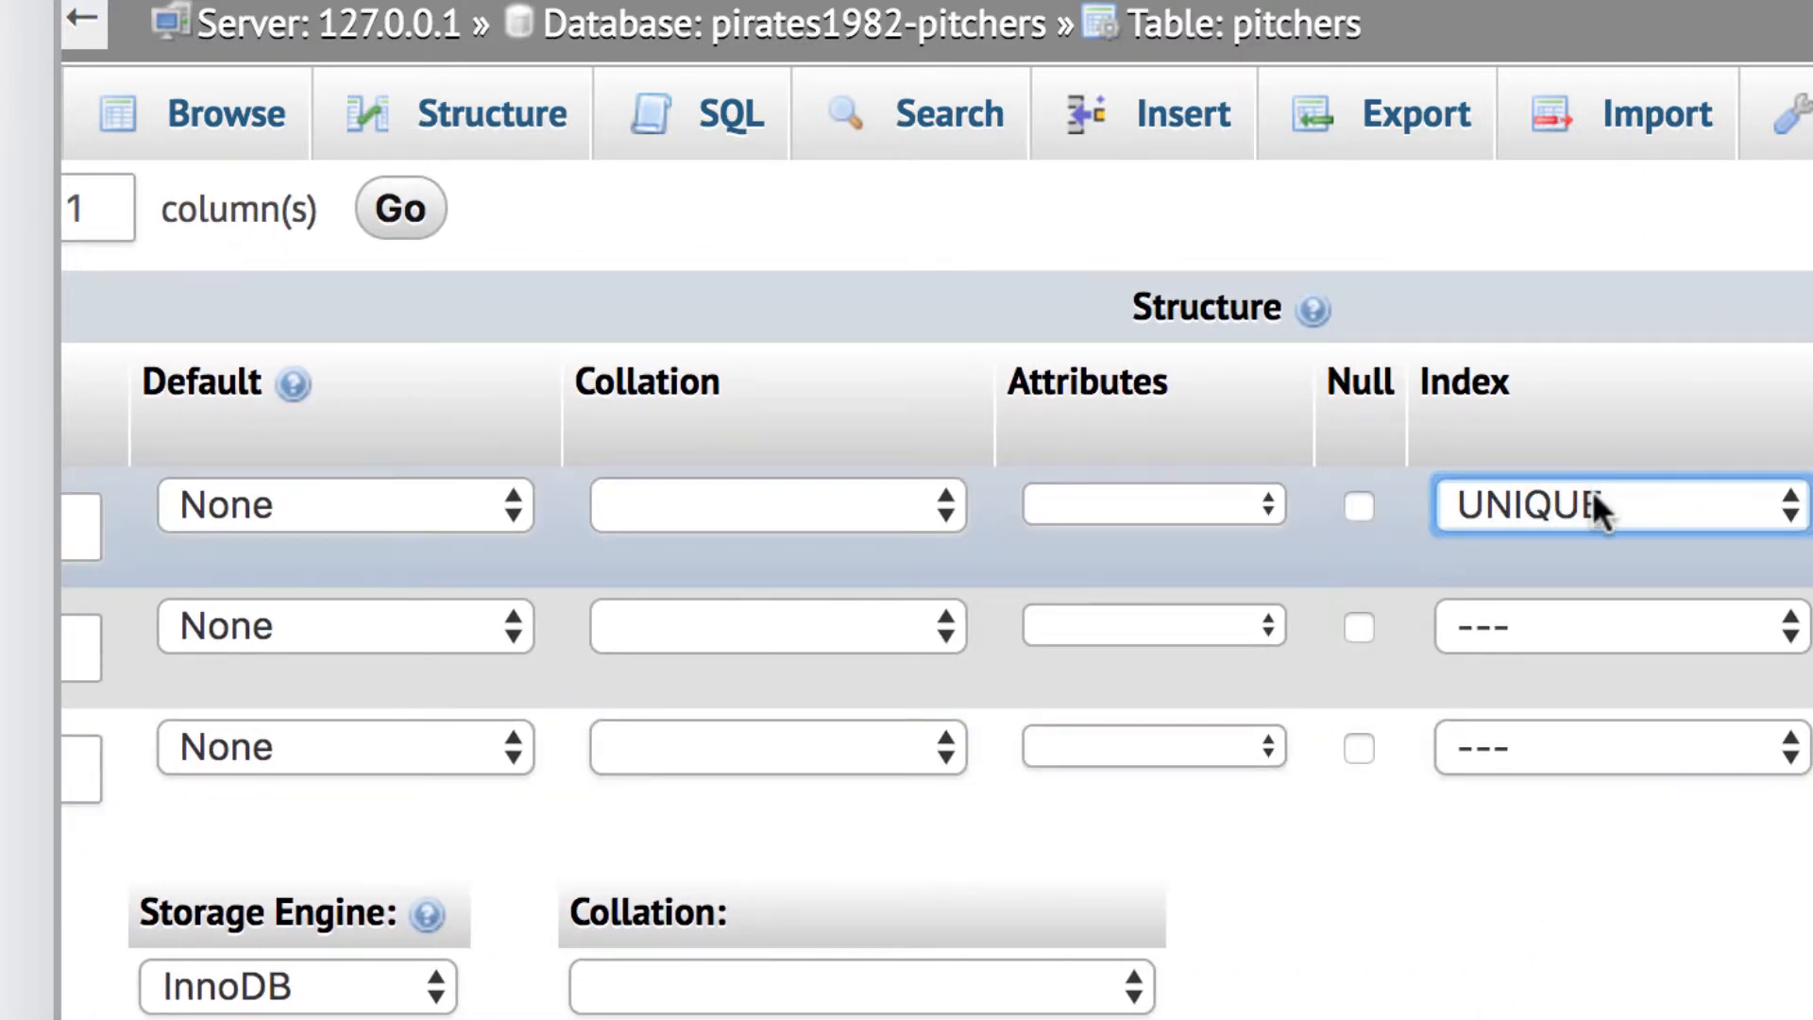
scroll(1549, 915, left, 10)
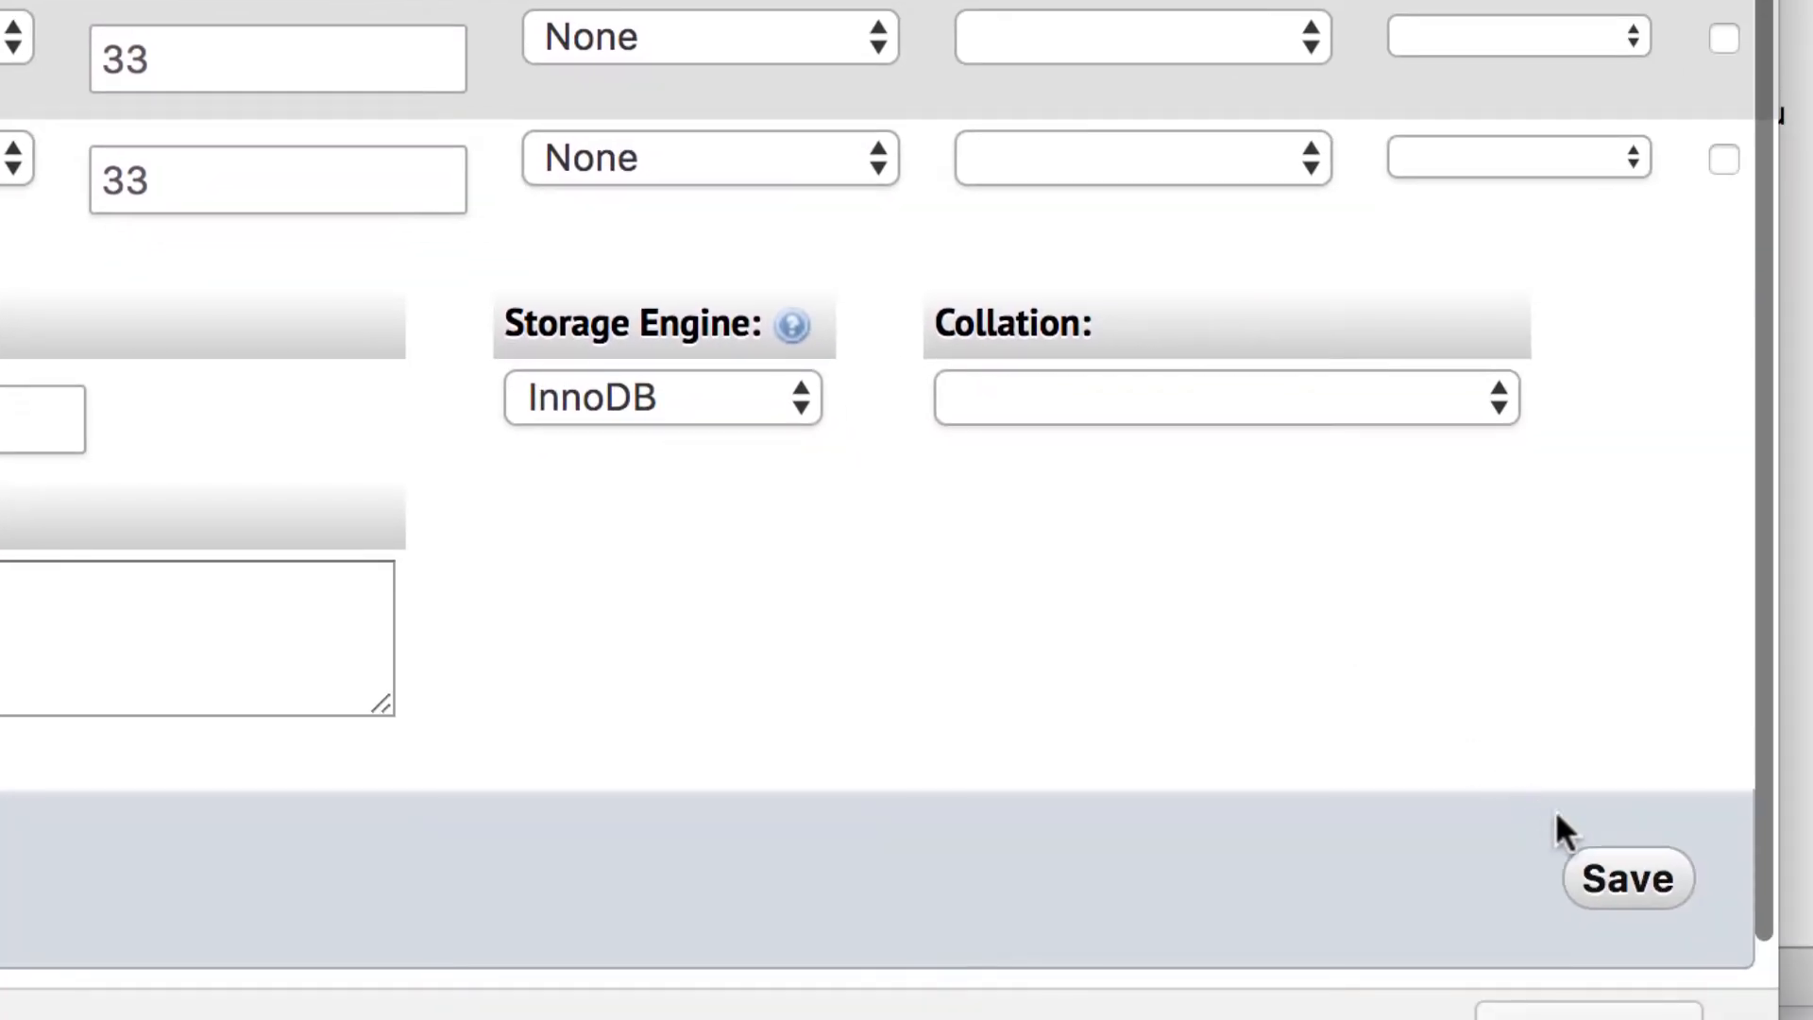
click(1611, 870)
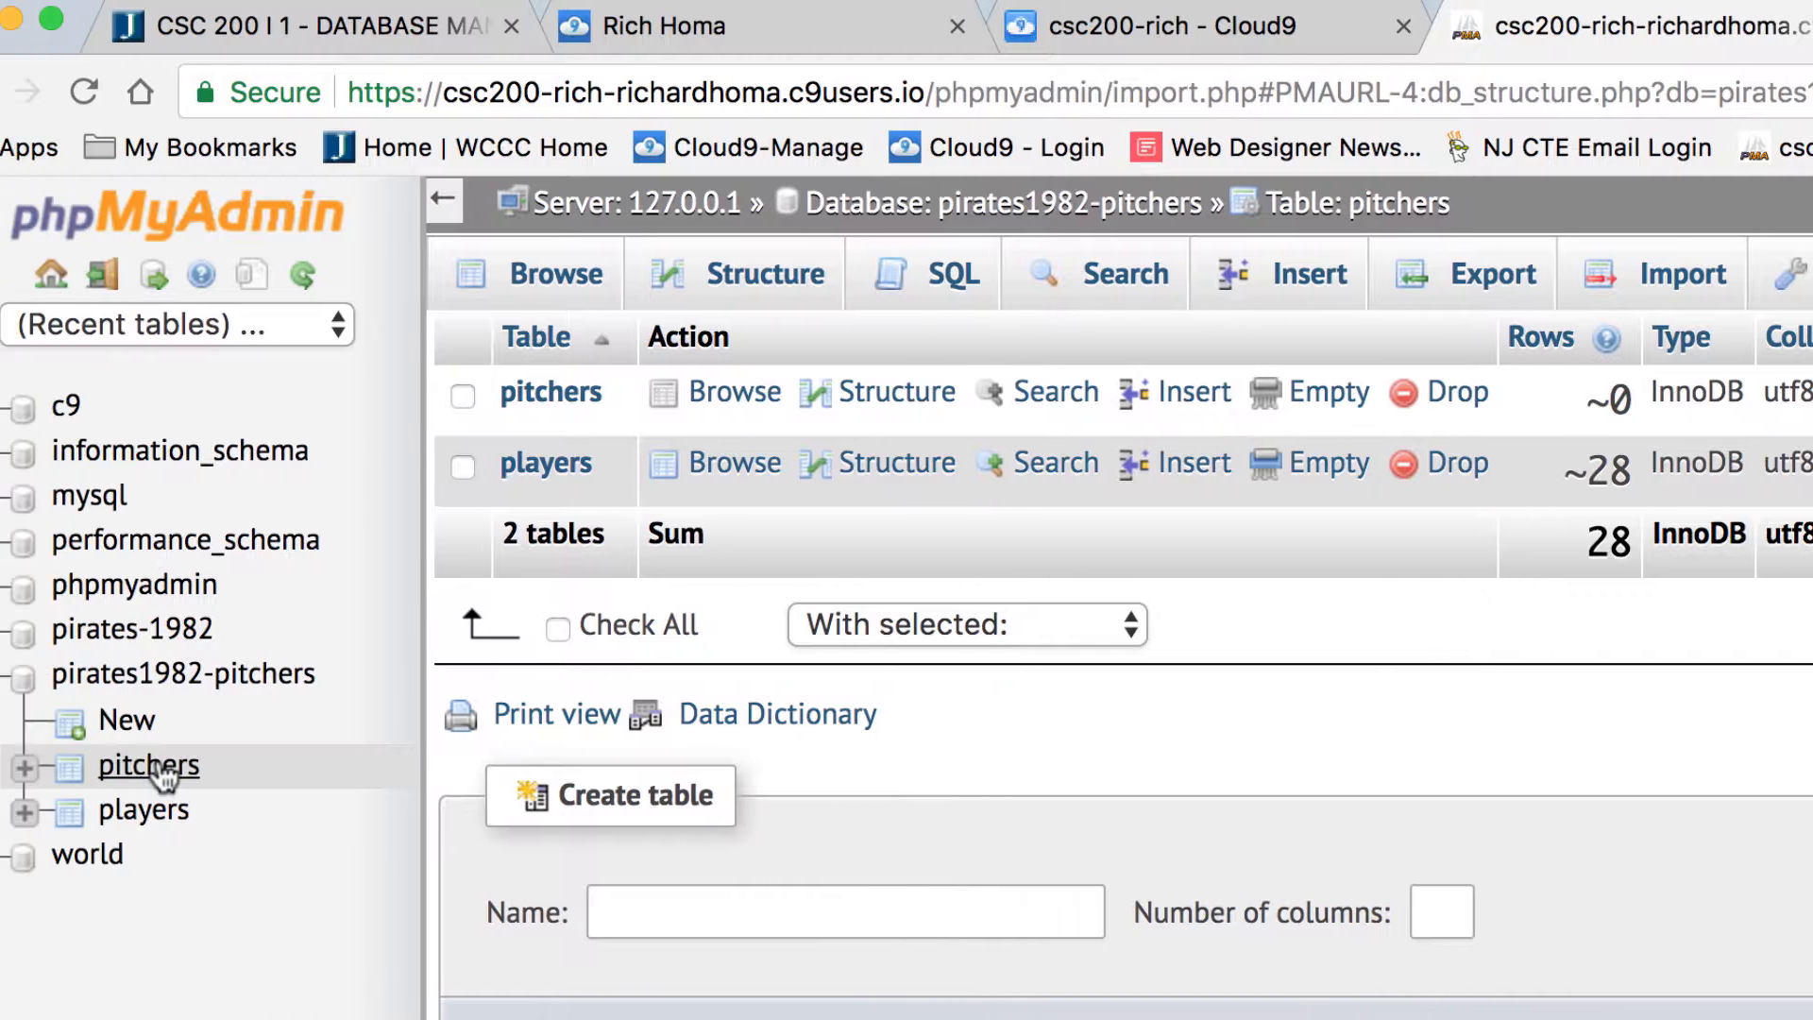
- Open the relation view of the pitchers table and set the id column's internal relation to pirates1982-pitchers.pitchers.id
click(161, 765)
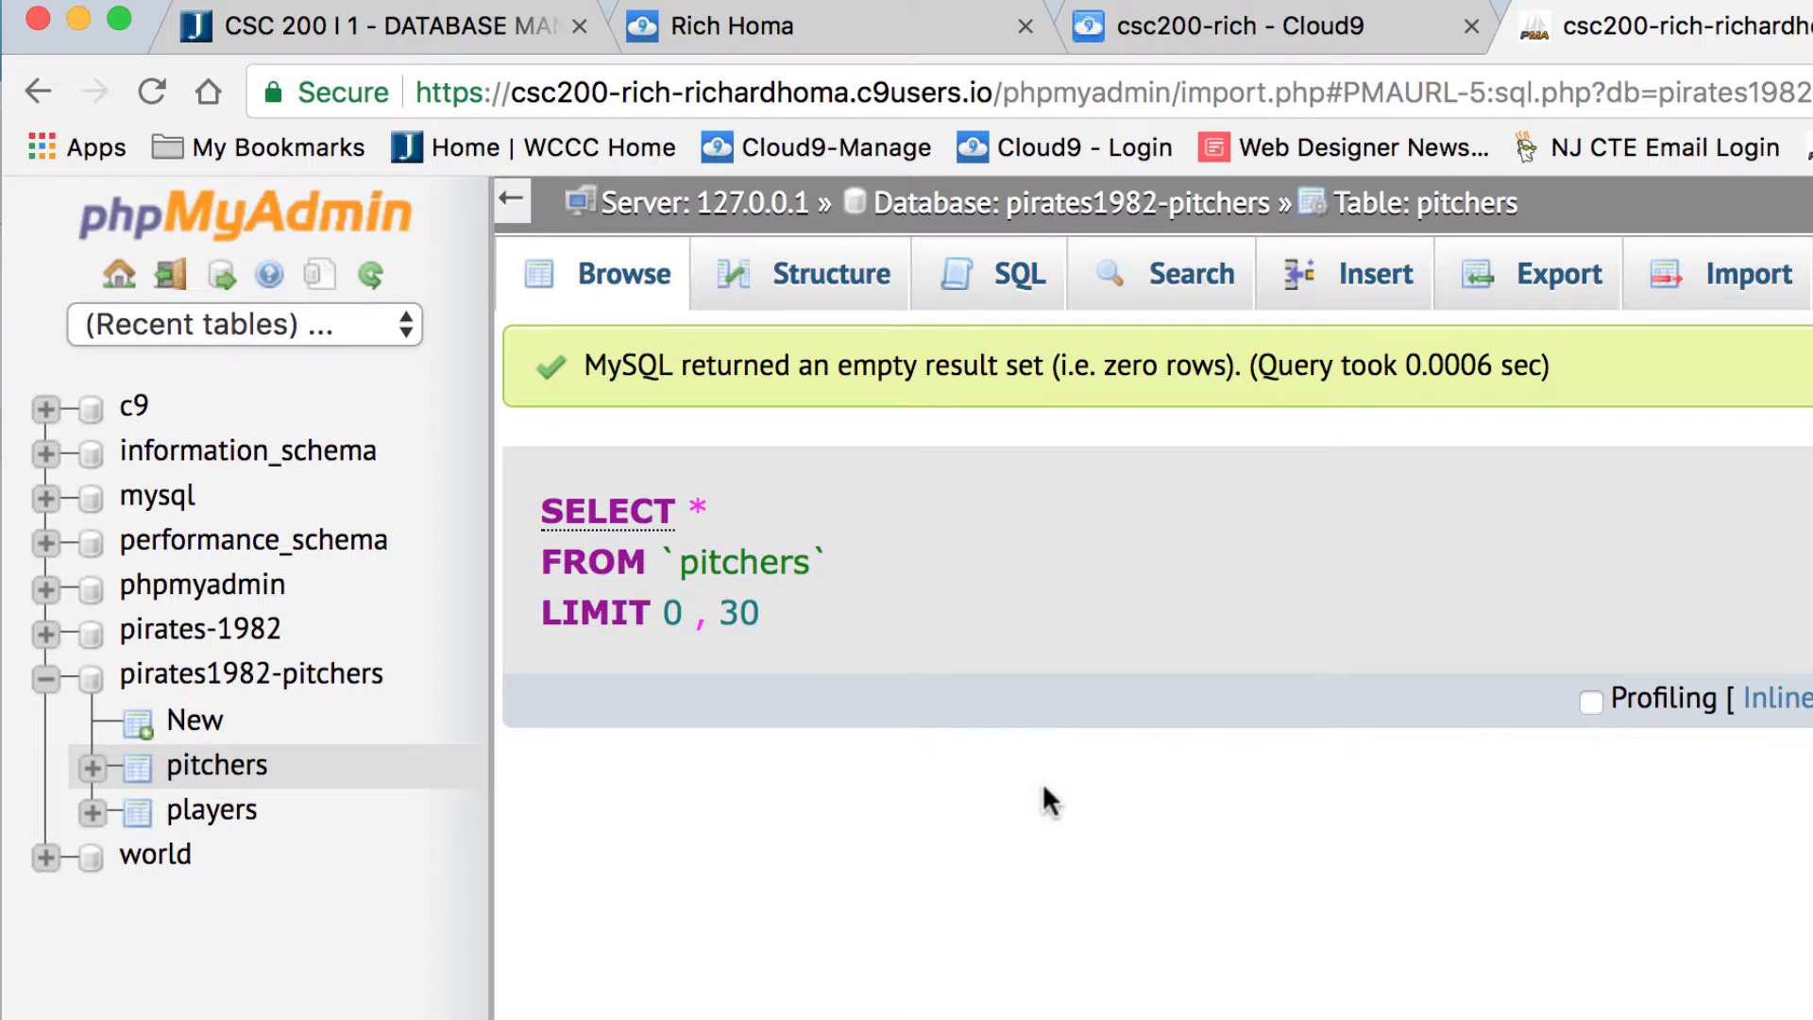
click(837, 276)
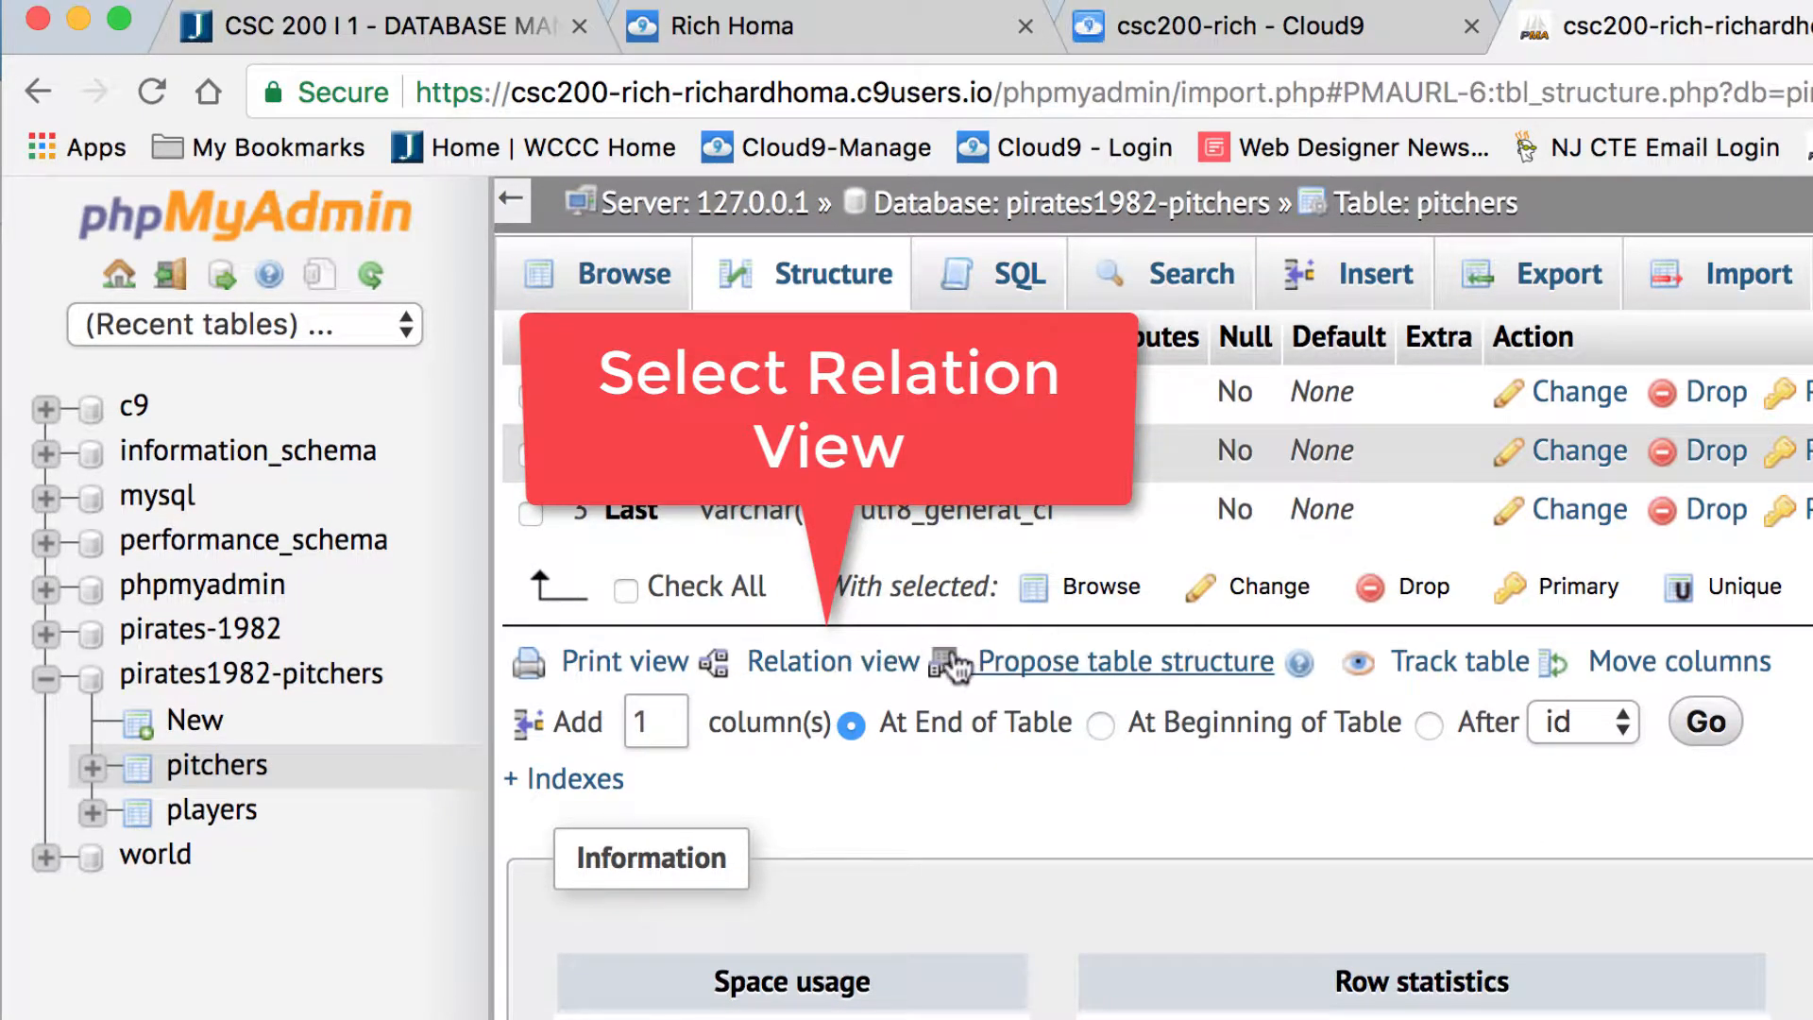
click(833, 664)
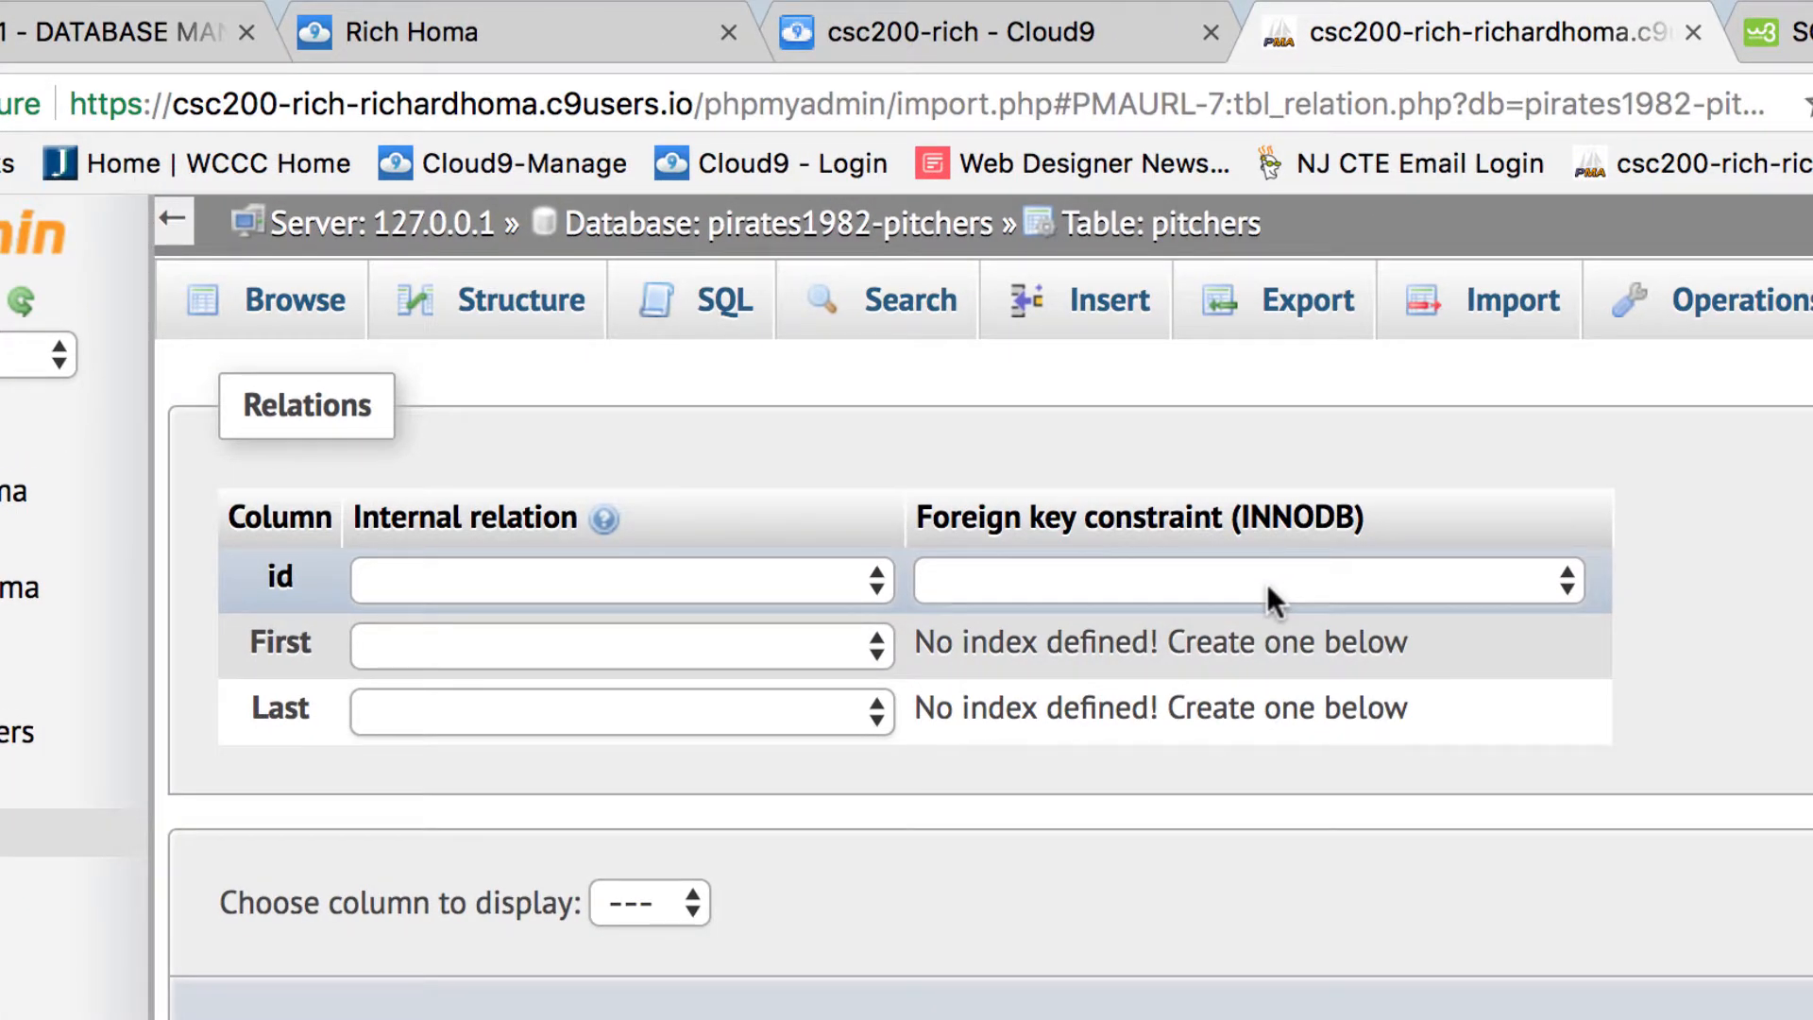
click(861, 563)
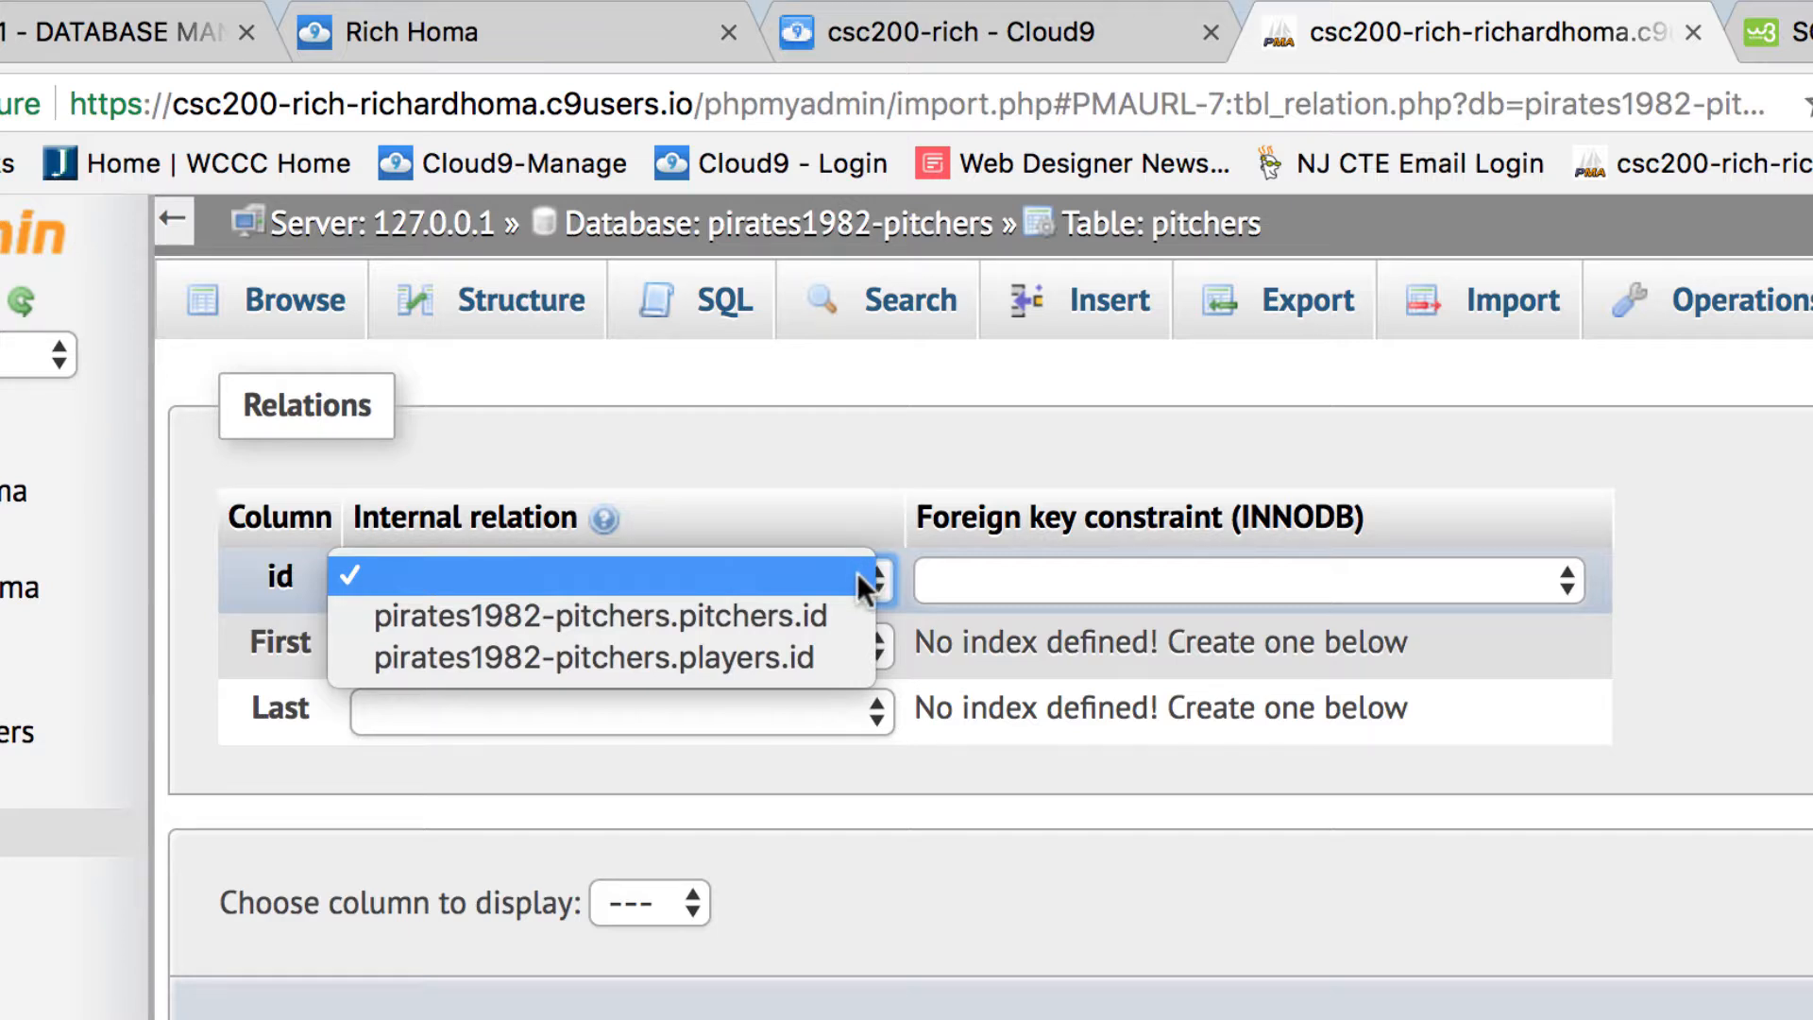
click(847, 616)
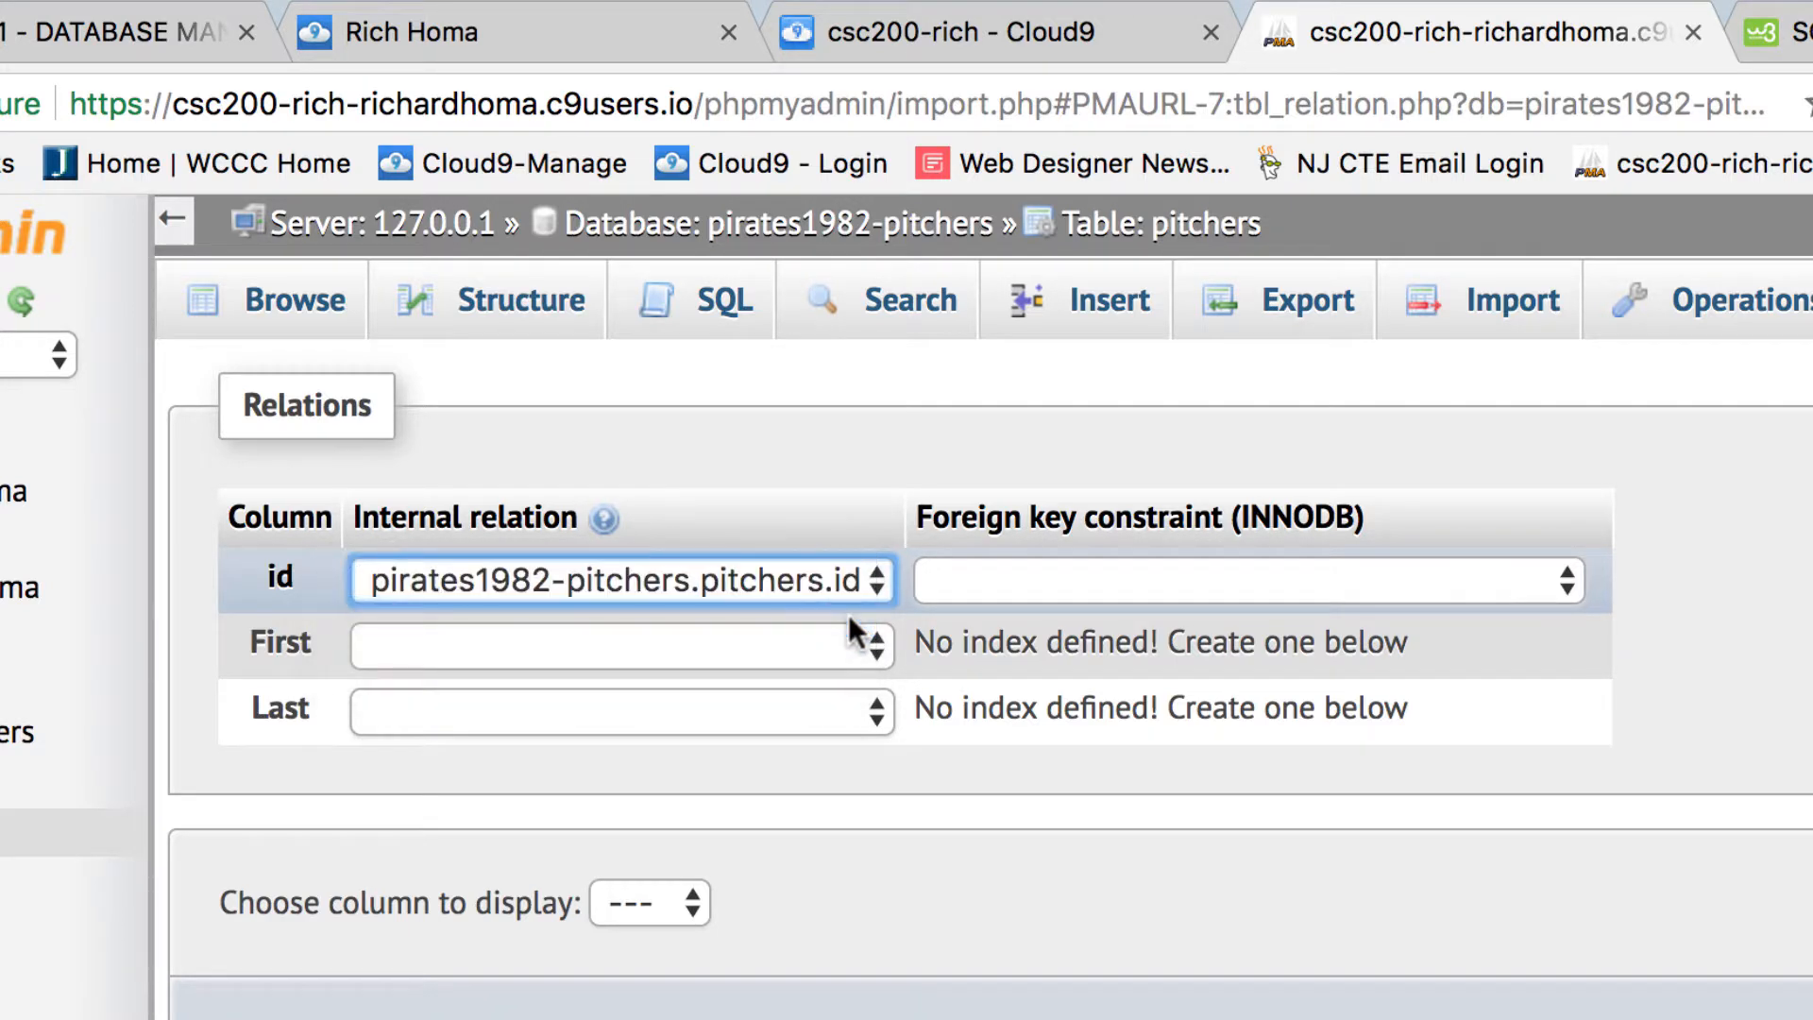
- Give the id column a foreign key constraint to `pirates1982-pitchers`.`players`.`id`, with ON DELETE and ON UPDATE set to CASCADE
click(1462, 584)
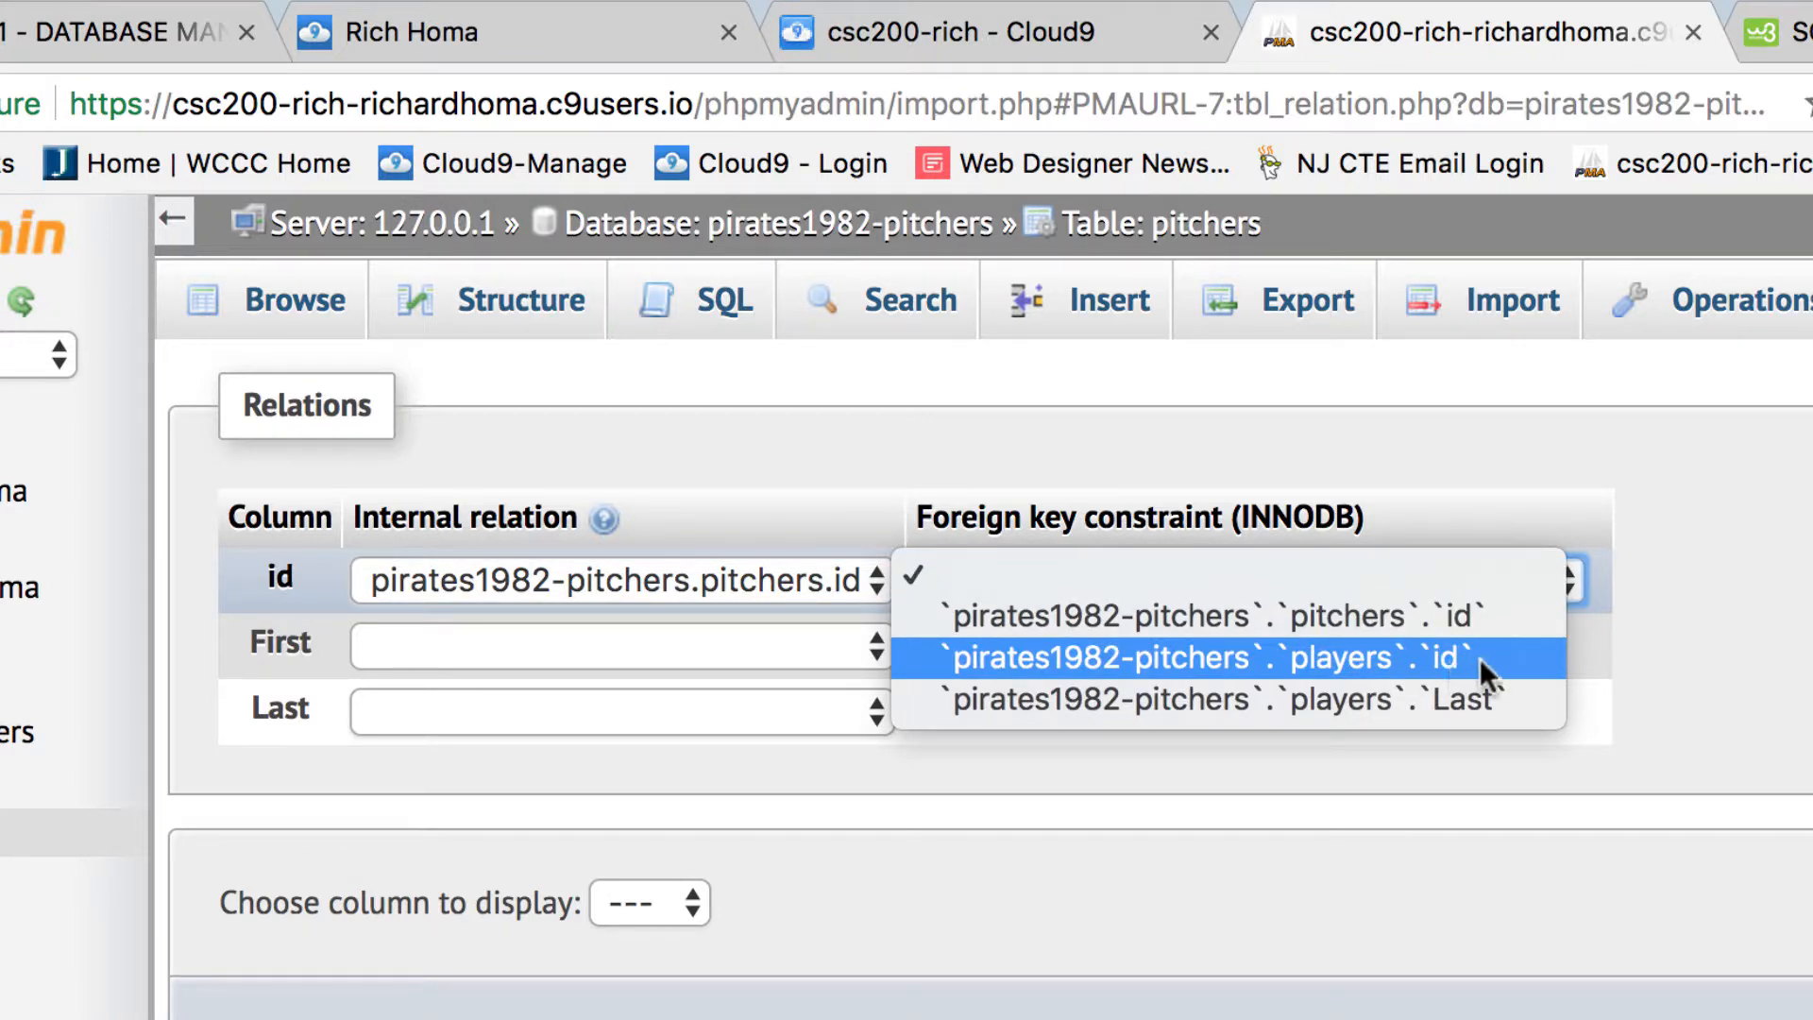
click(1430, 660)
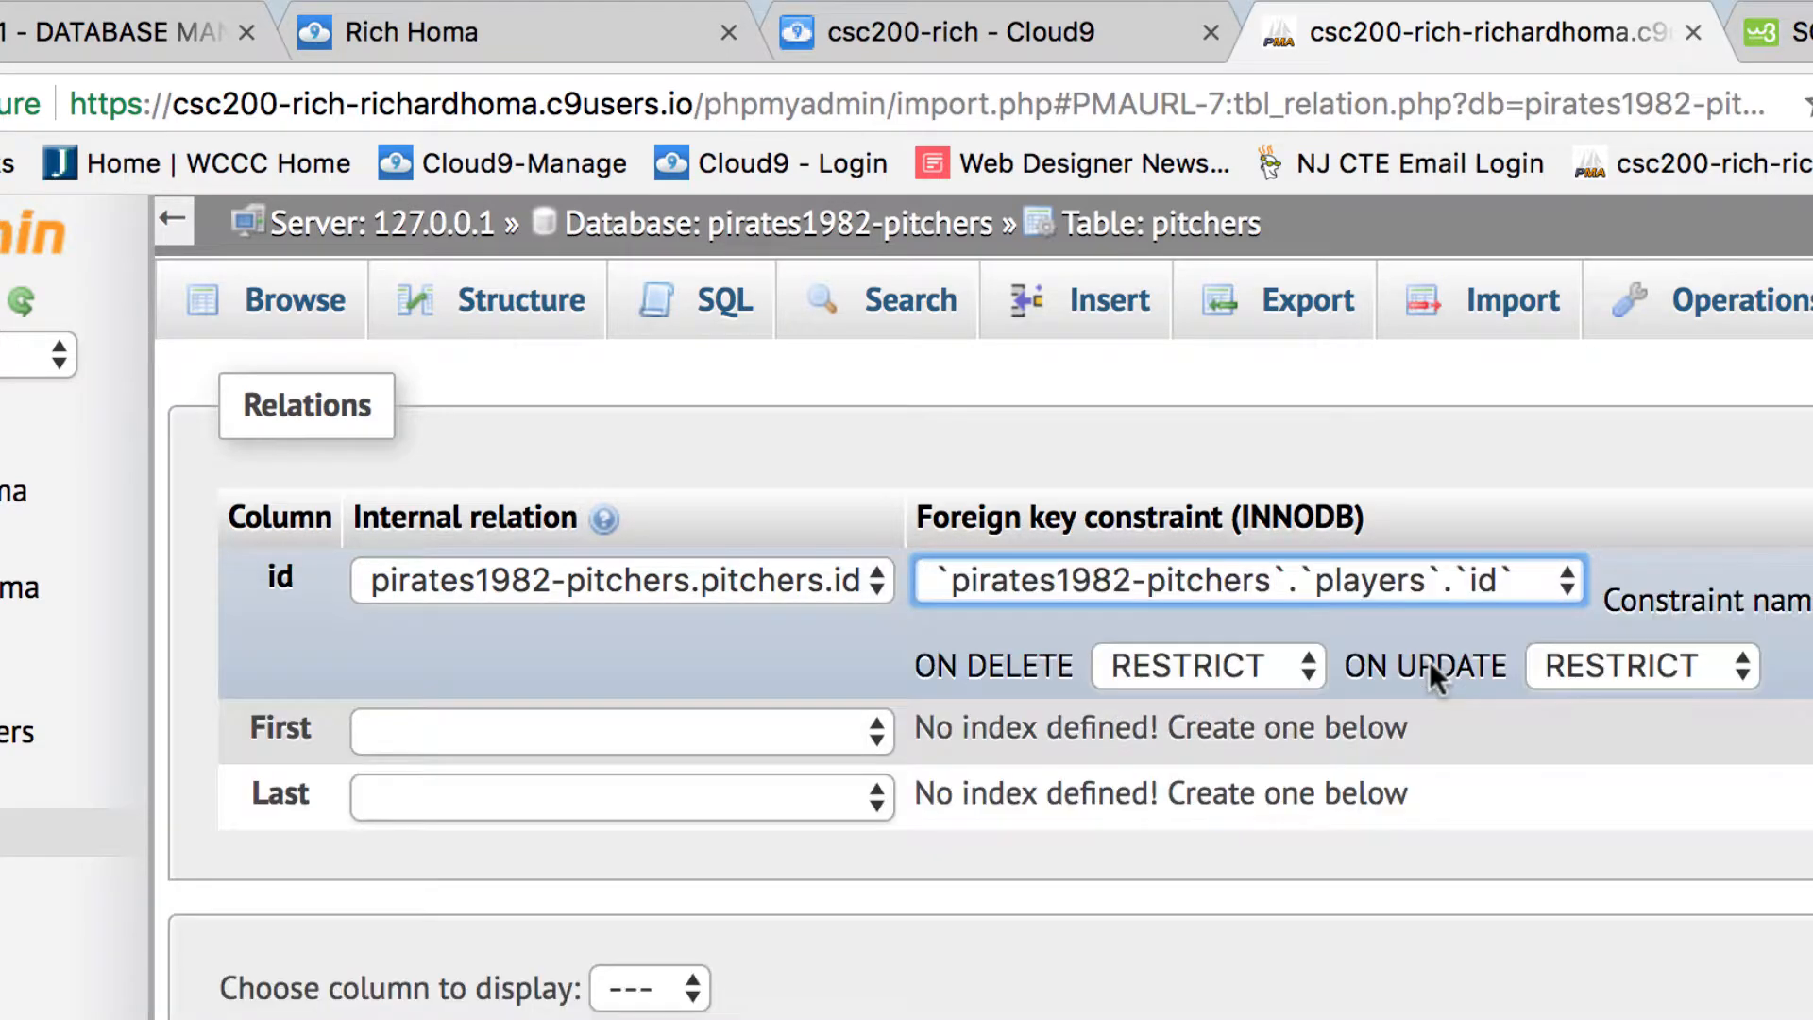
click(1298, 651)
click(1284, 538)
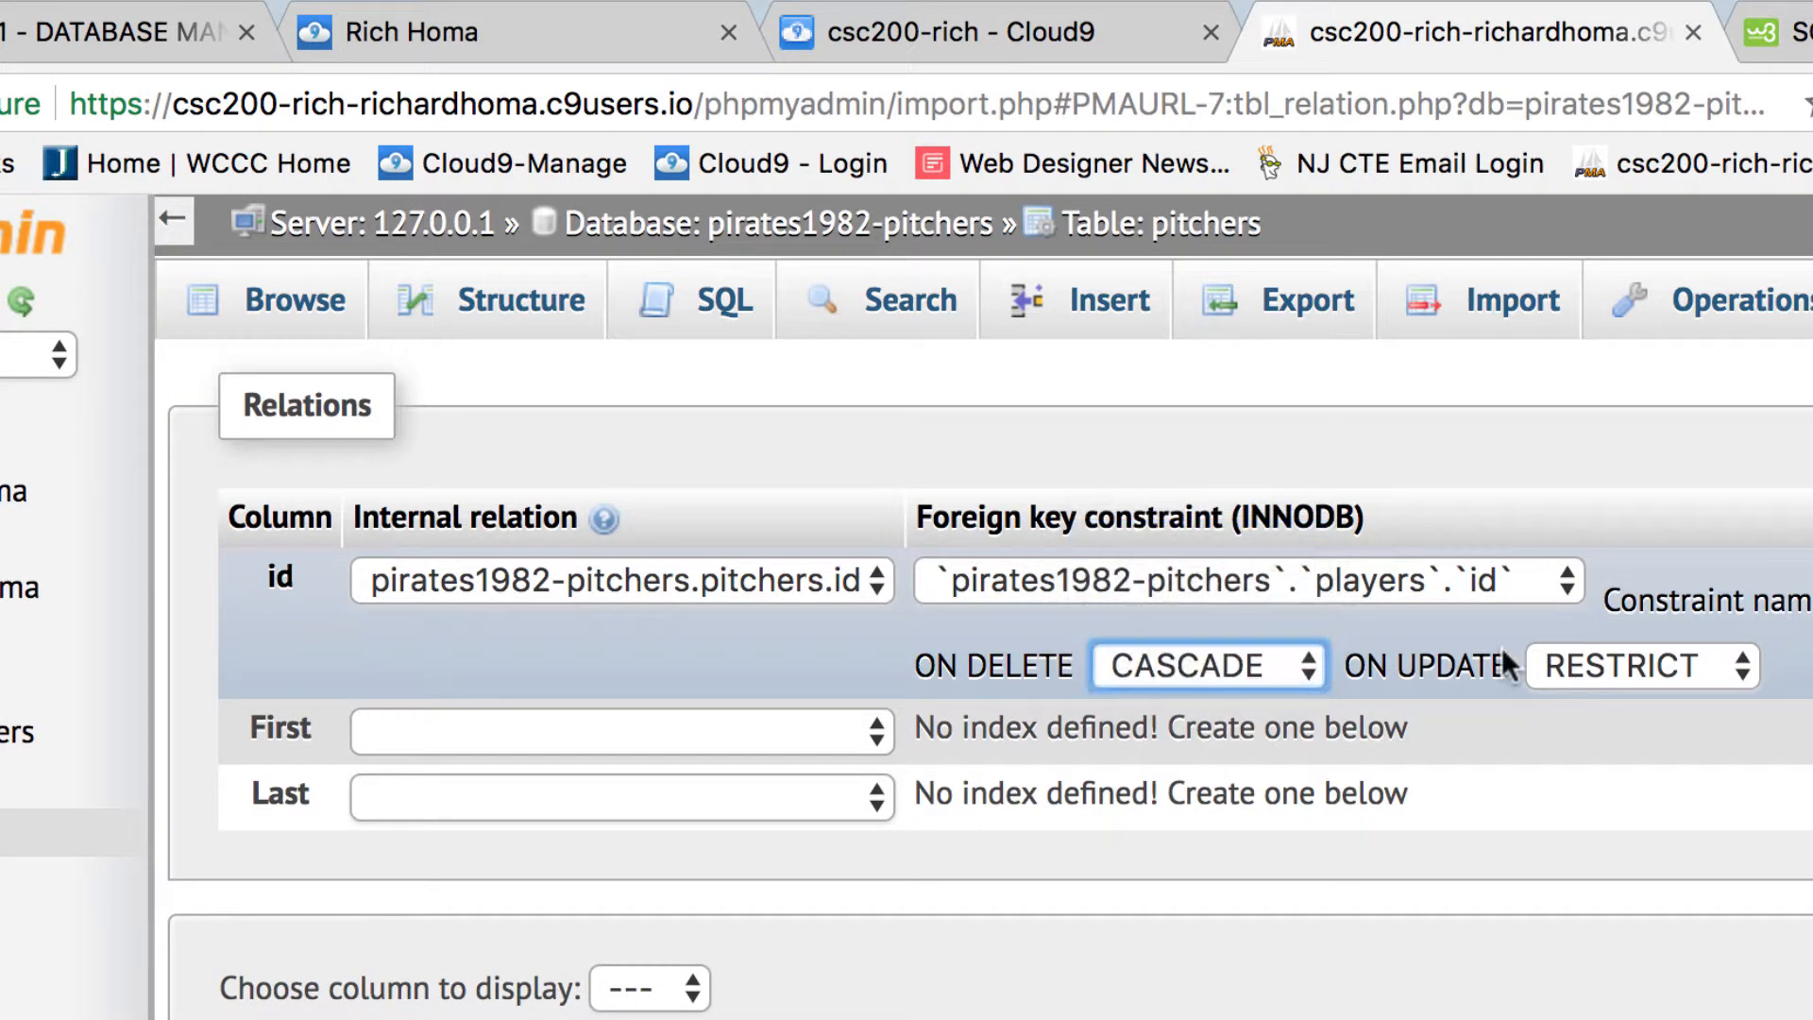
click(1616, 660)
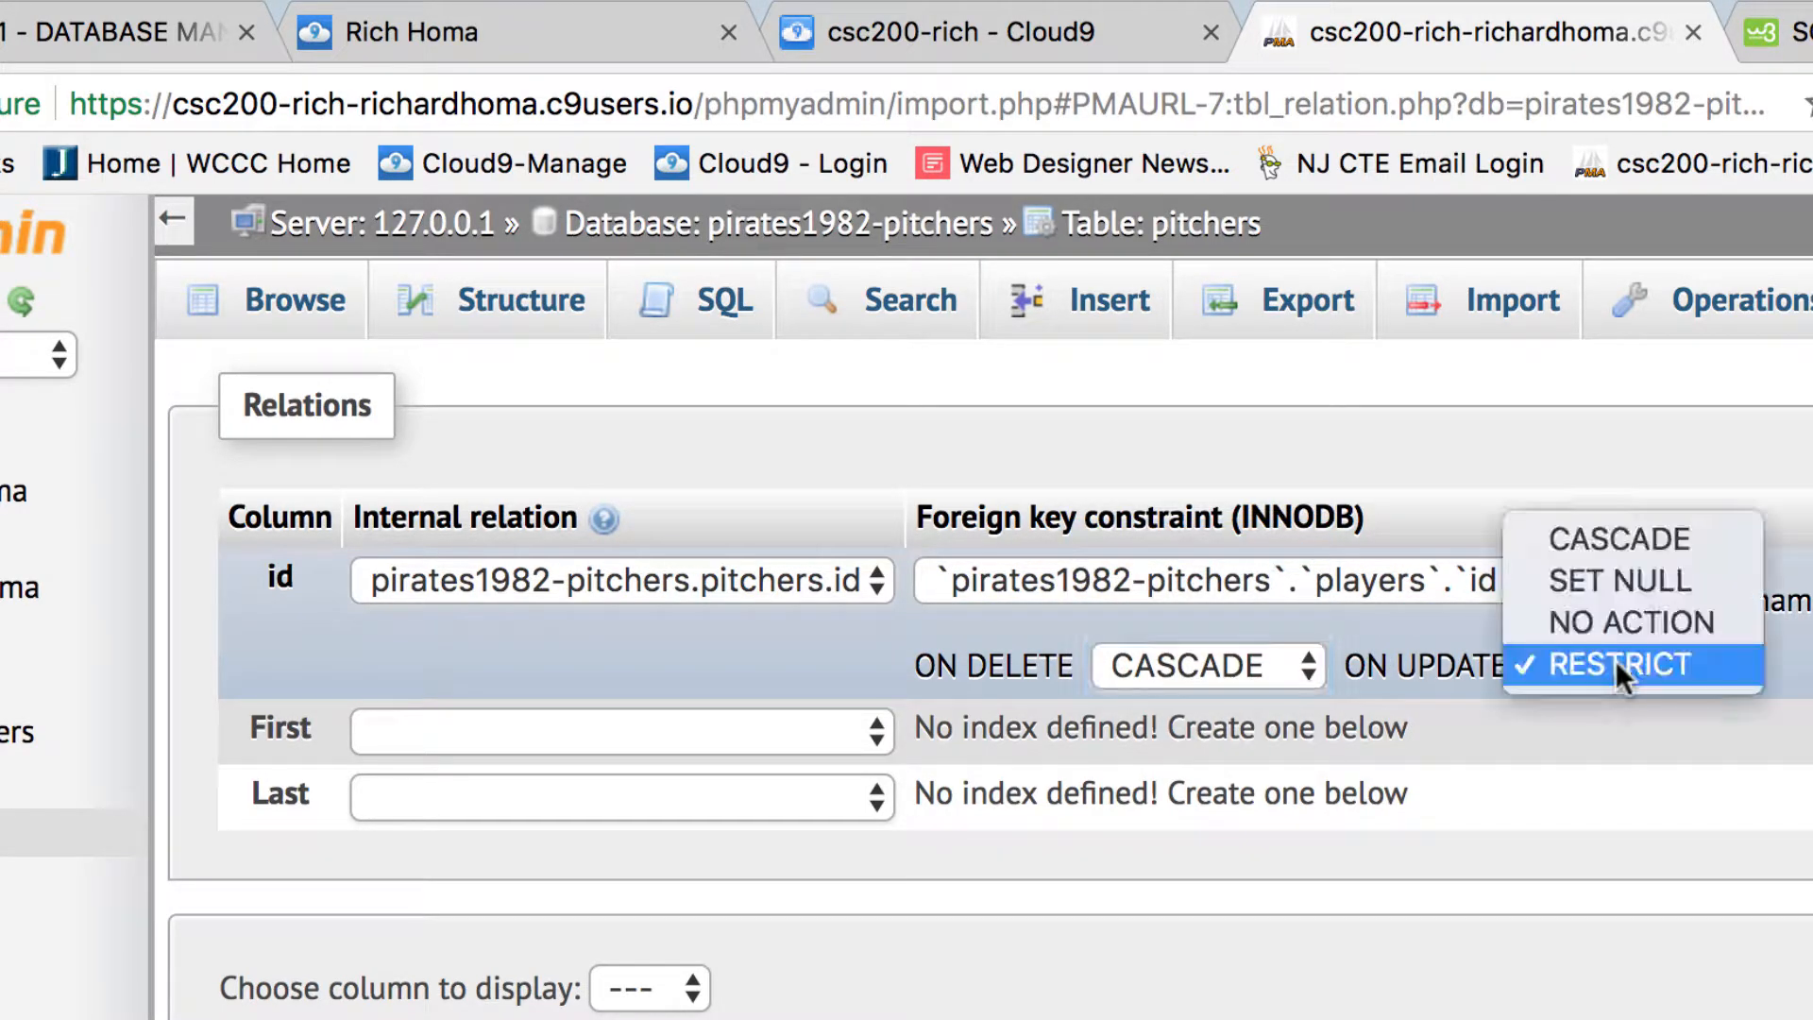
click(1625, 538)
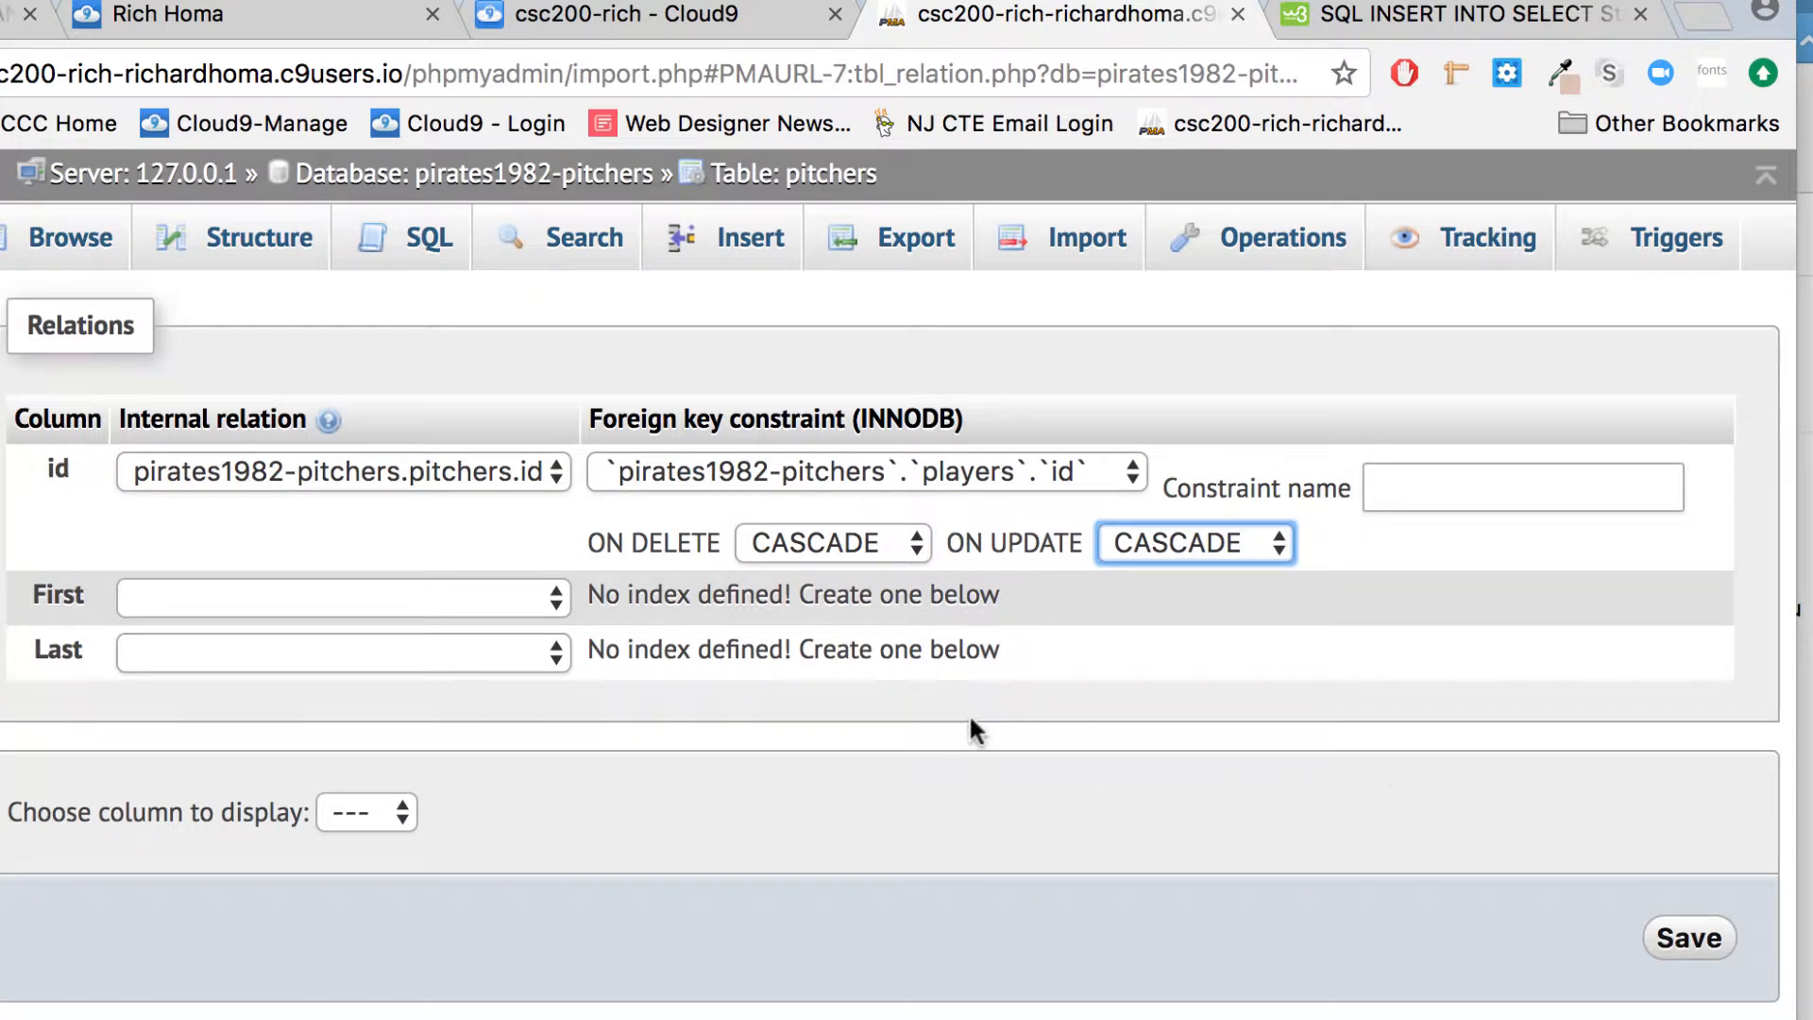
- Set the internal relation of the First and Last columns to pirates1982-pitchers.pitchers.id and save the relations
click(525, 598)
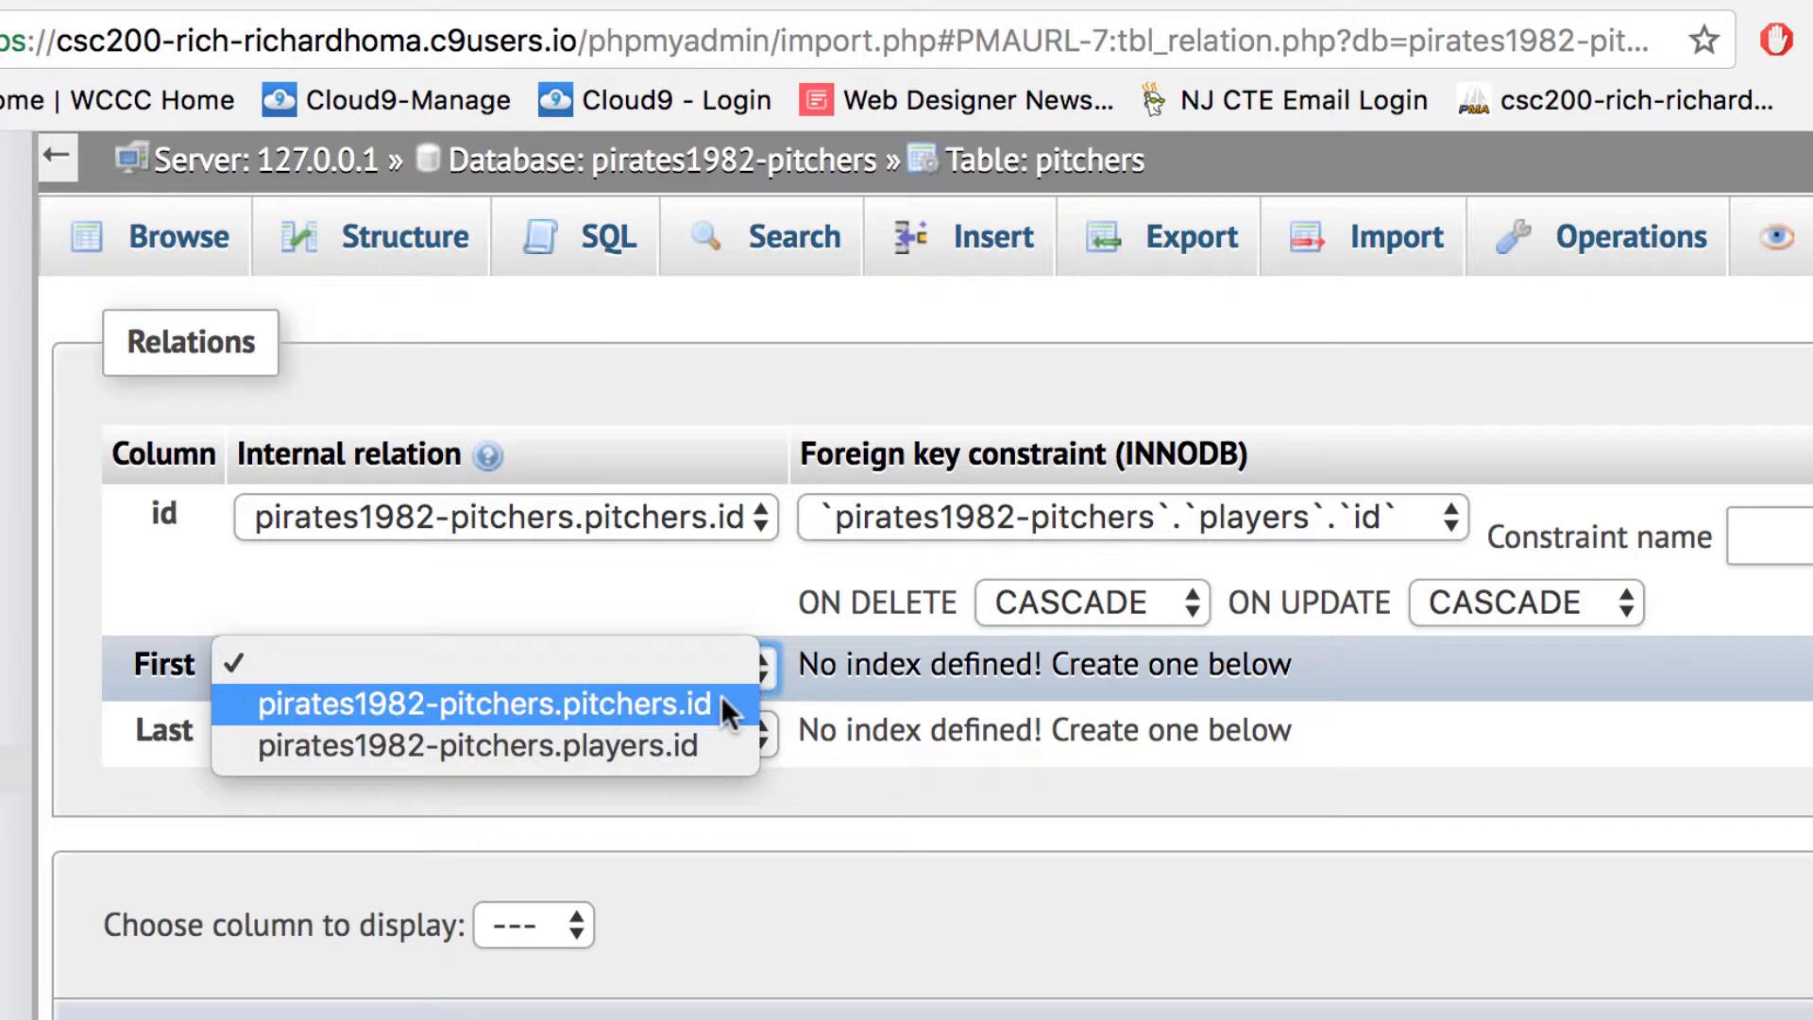
click(721, 701)
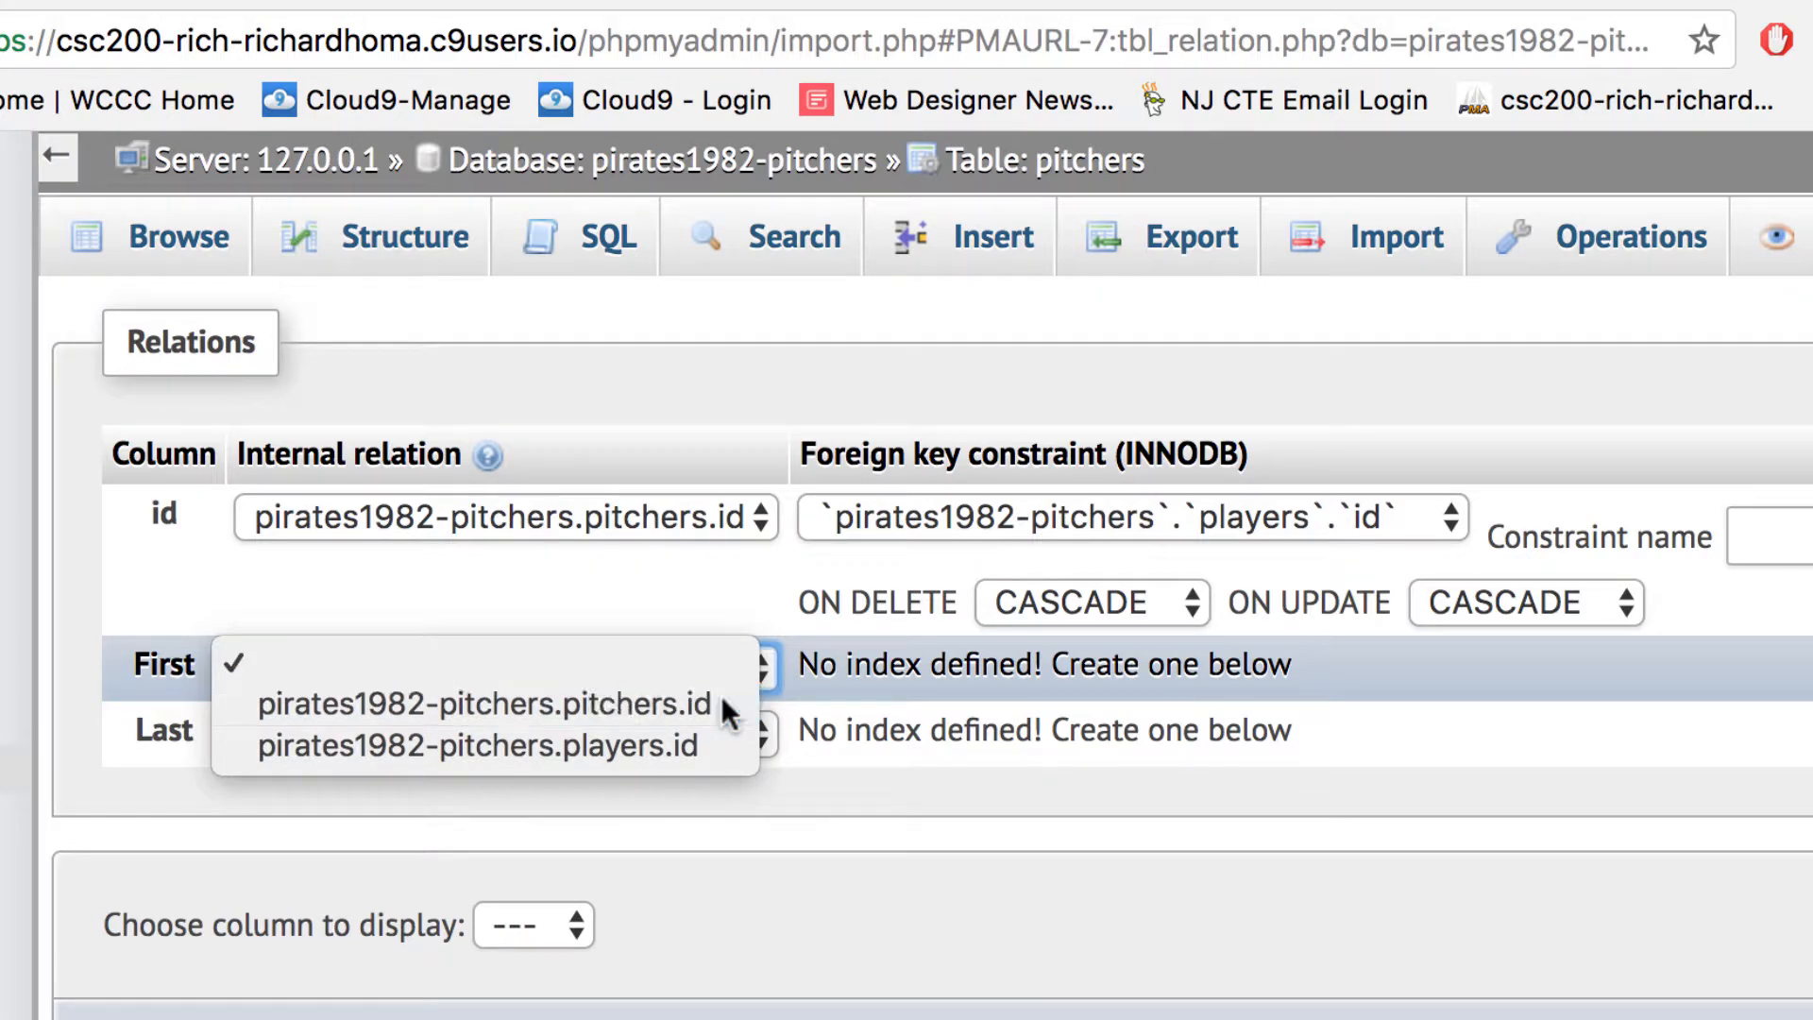
click(714, 729)
click(715, 768)
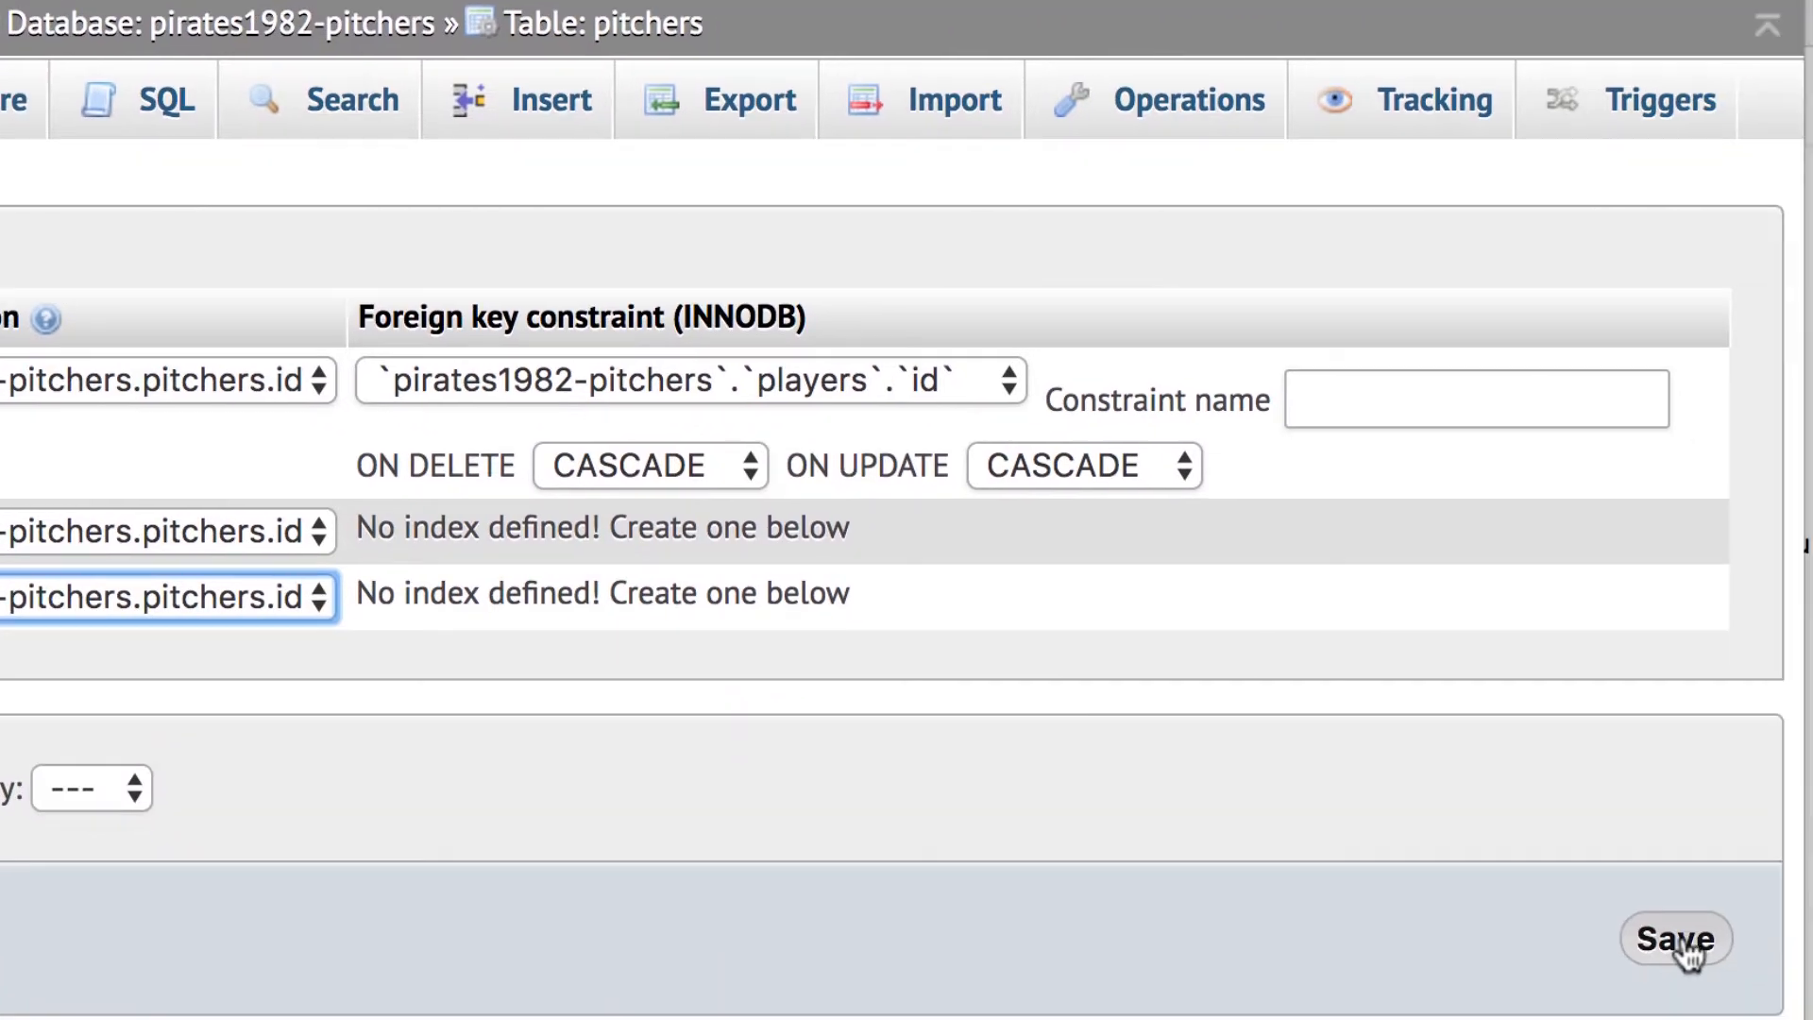
click(1669, 938)
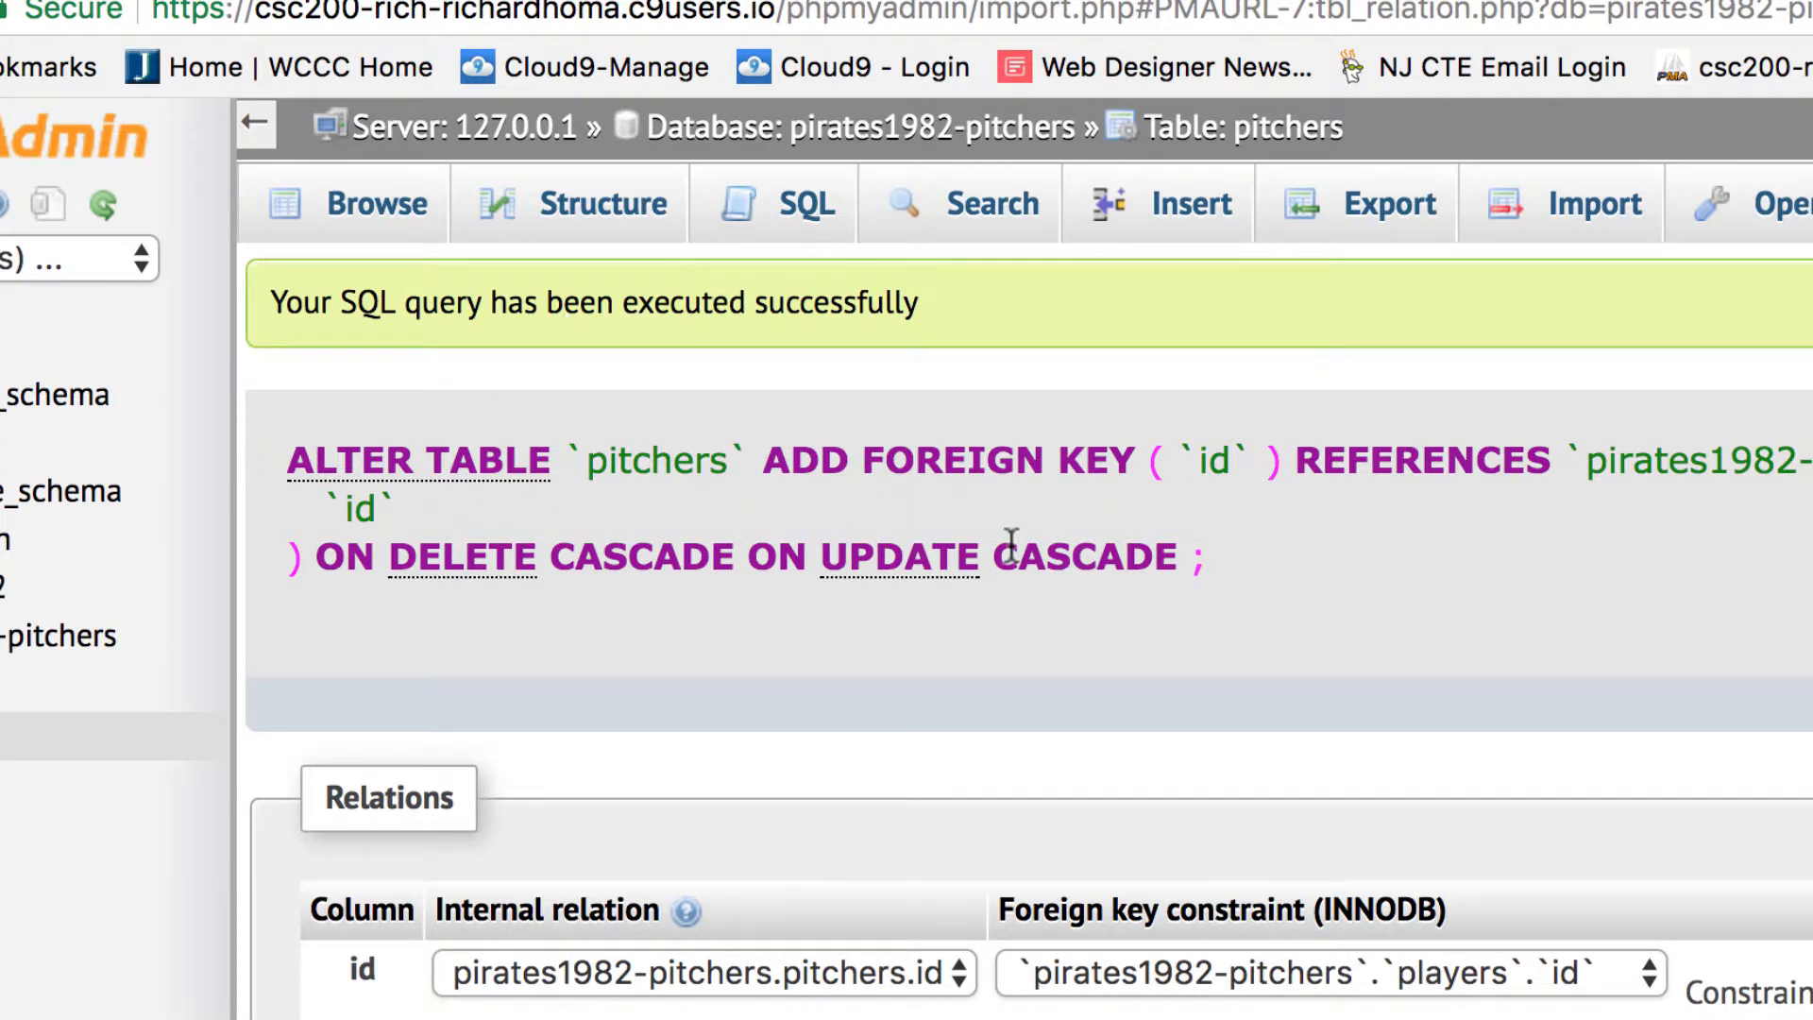
- Browse the pitchers table, and switch to the W3Schools SQL tutorial to read the INSERT INTO SELECT syntax and examples
click(255, 722)
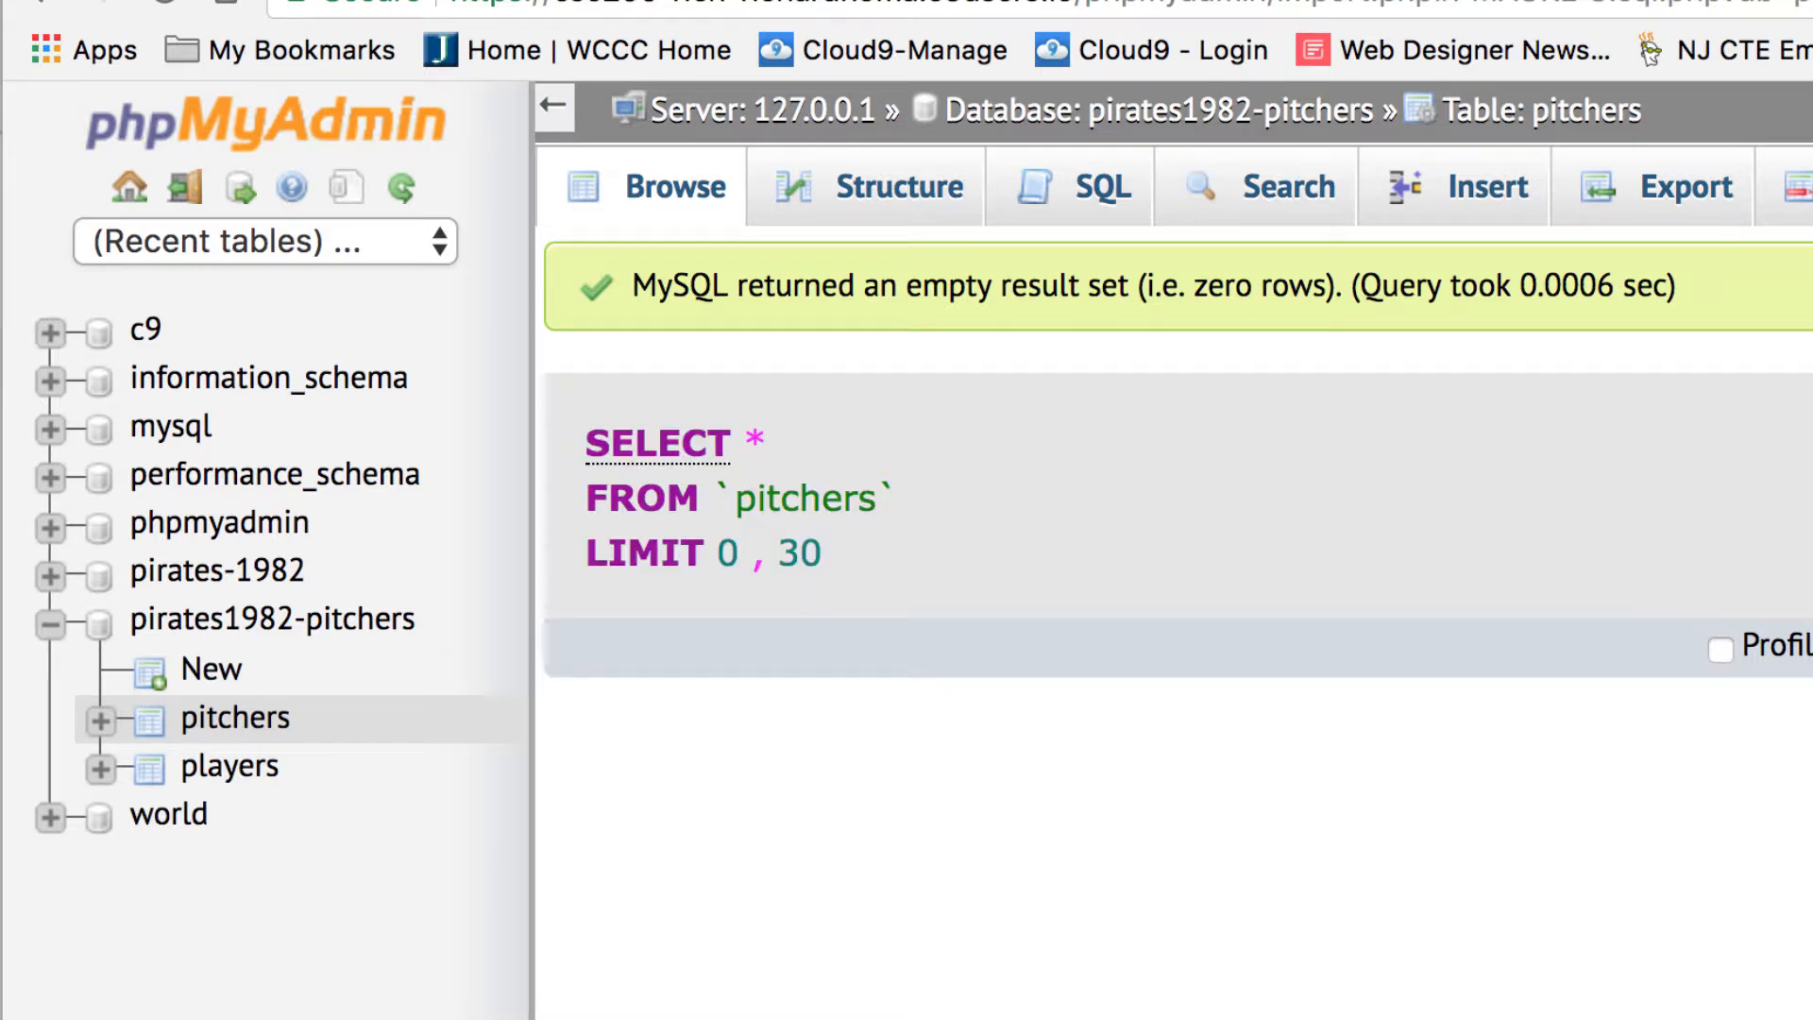
key(ctrl+Tab)
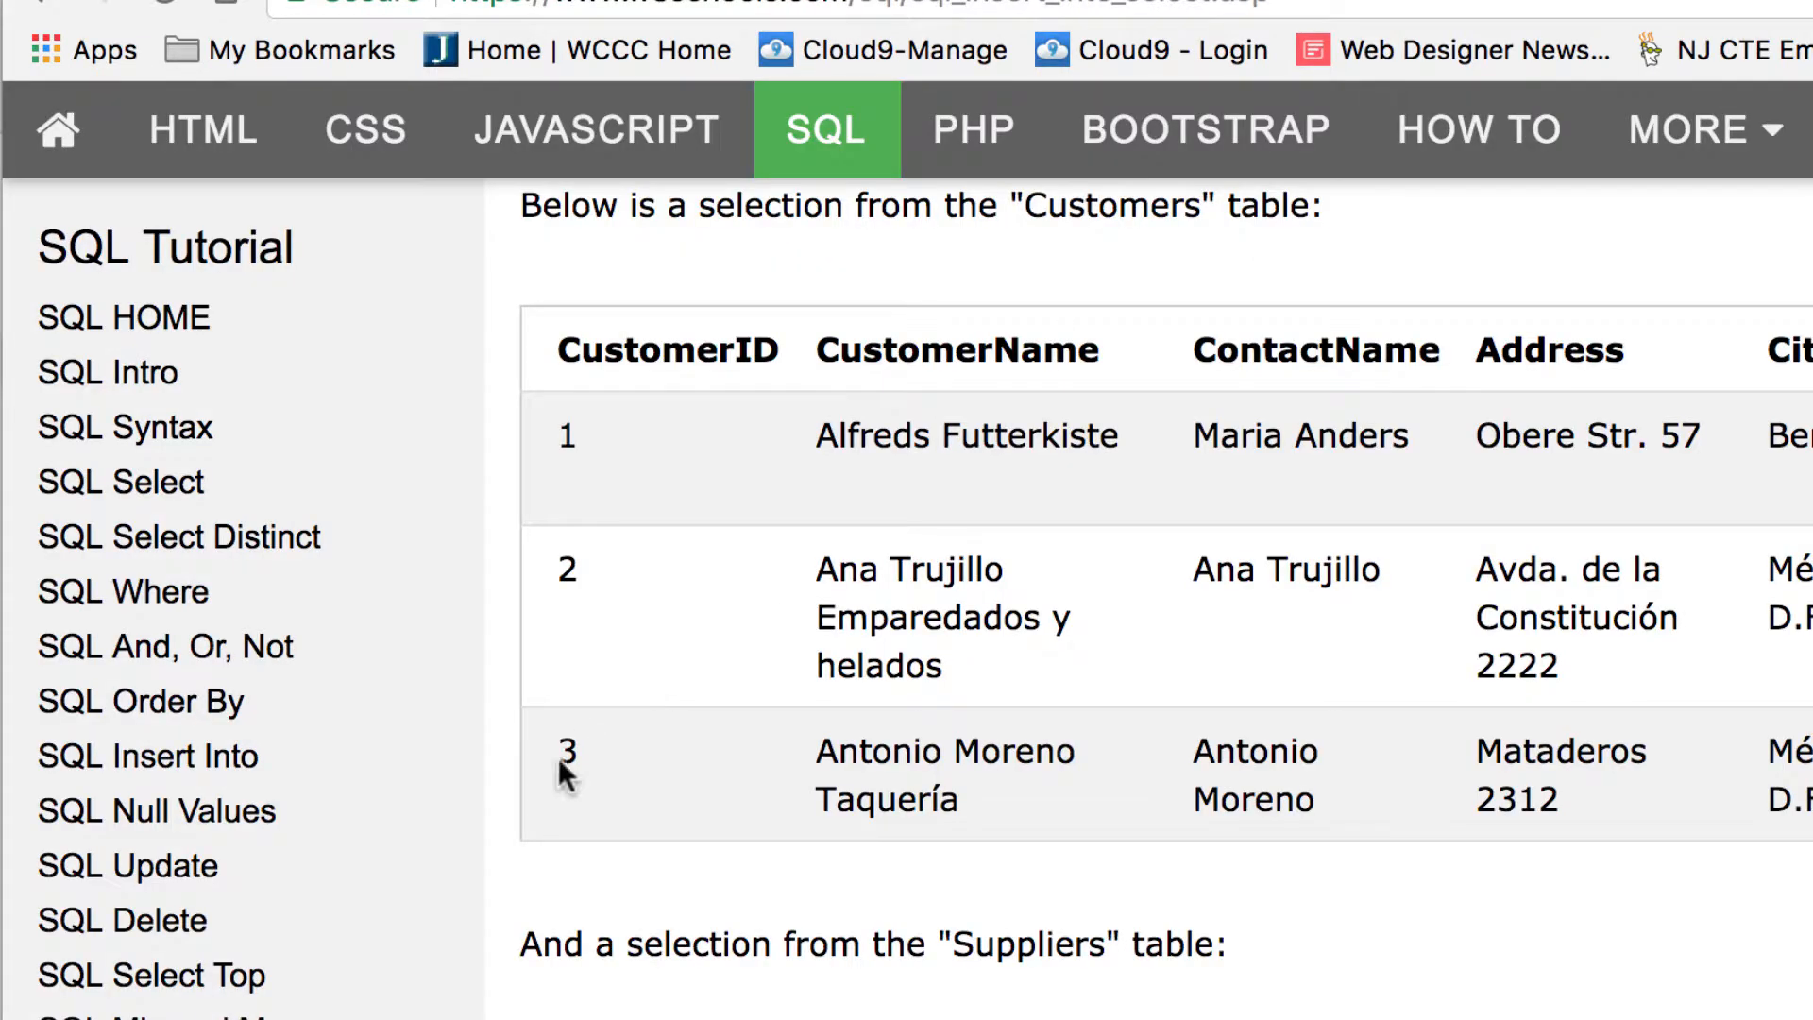
scroll(551, 769, up, 1)
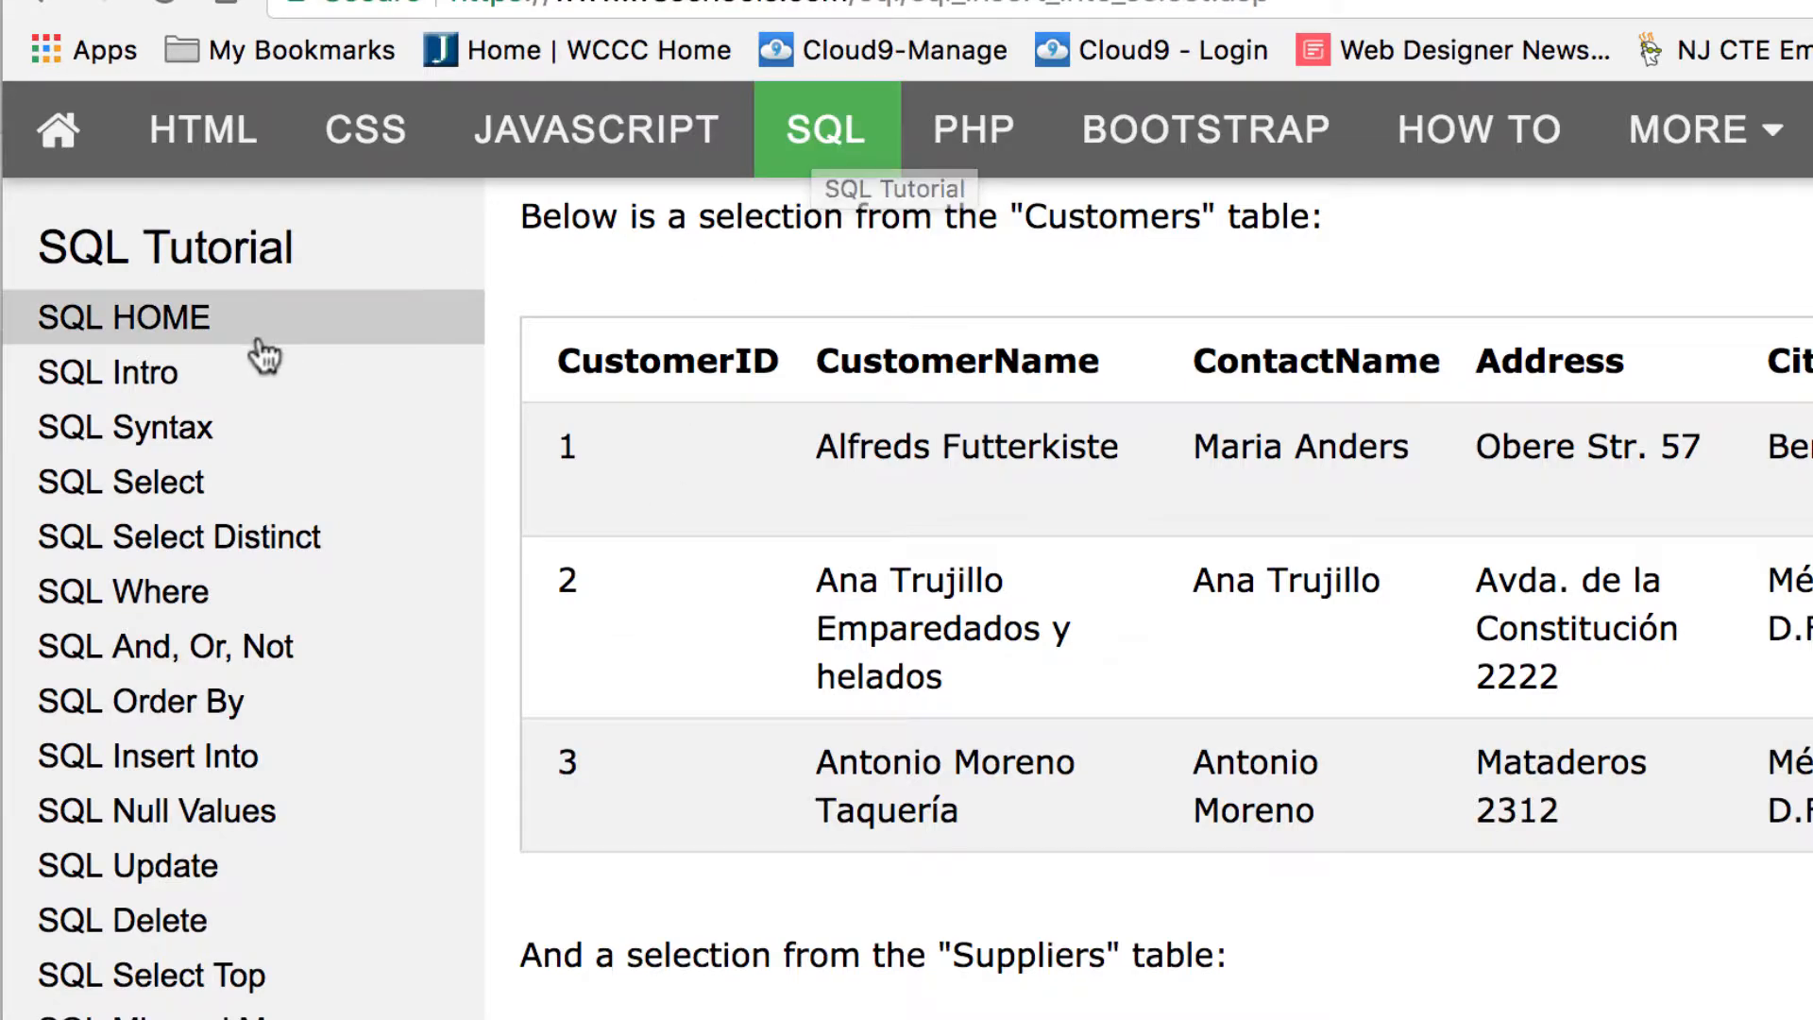
scroll(265, 354, down, 3)
scroll(265, 354, down, 10)
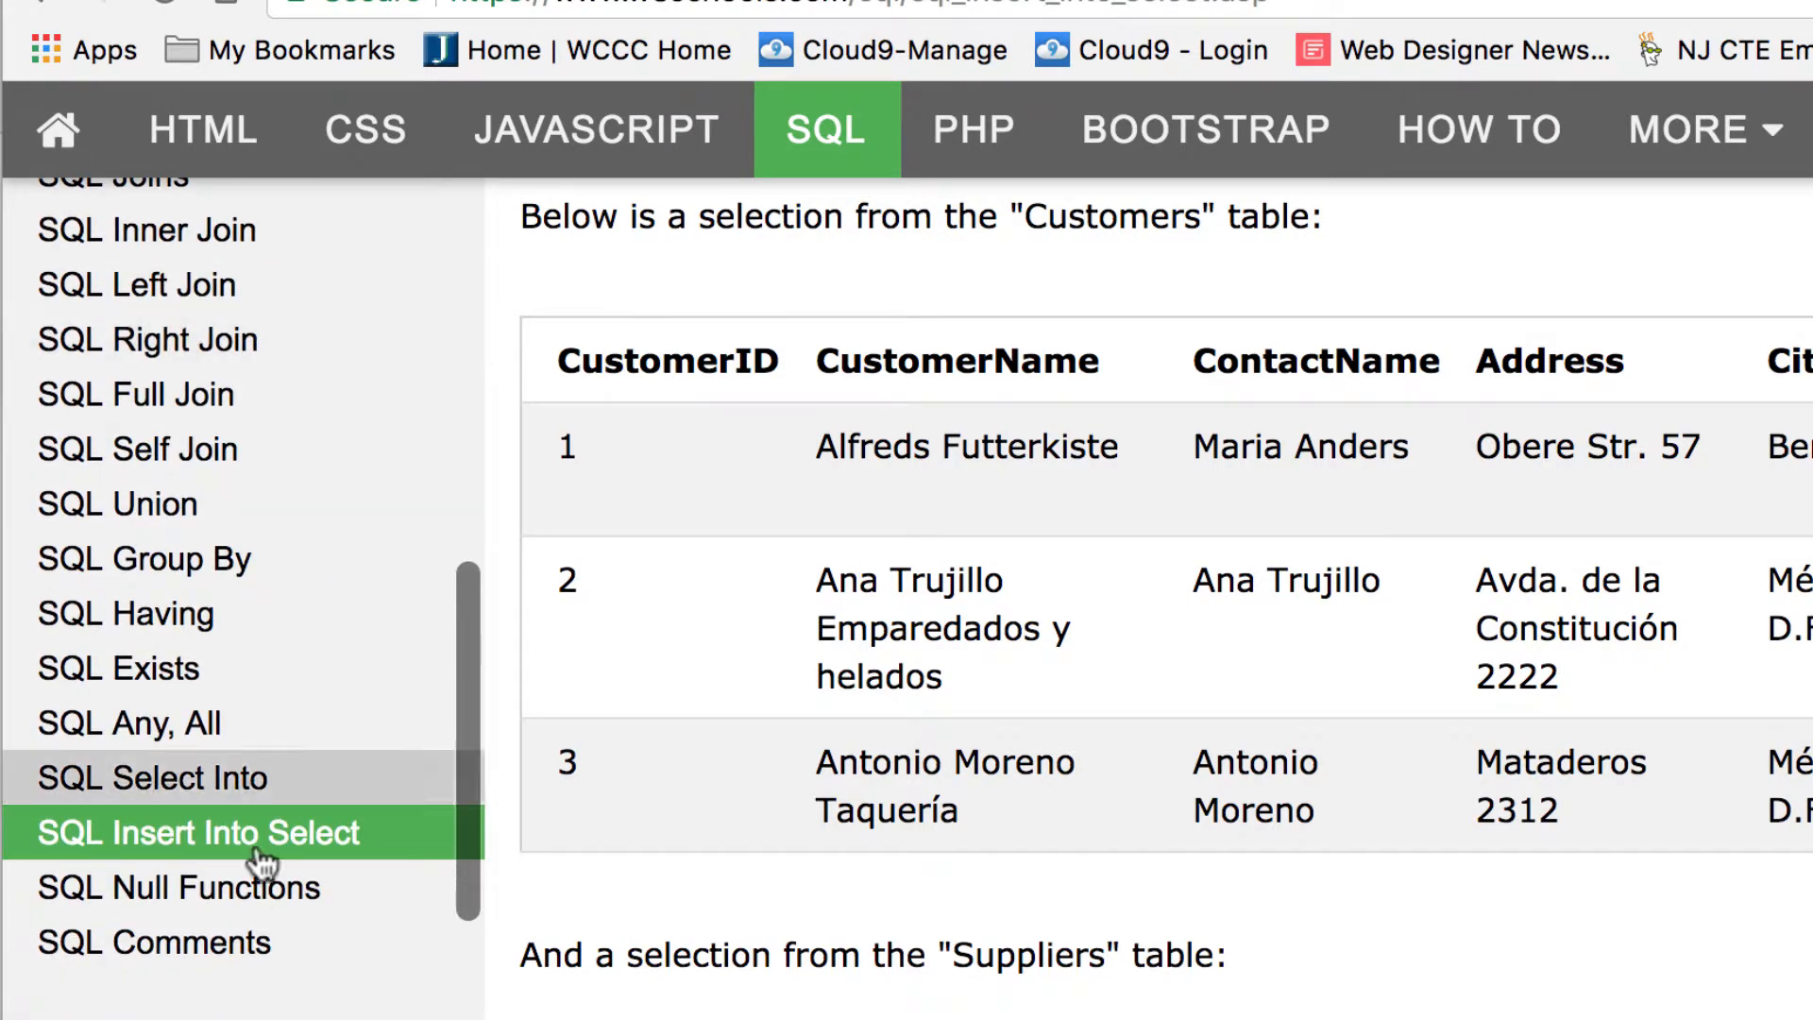
click(335, 850)
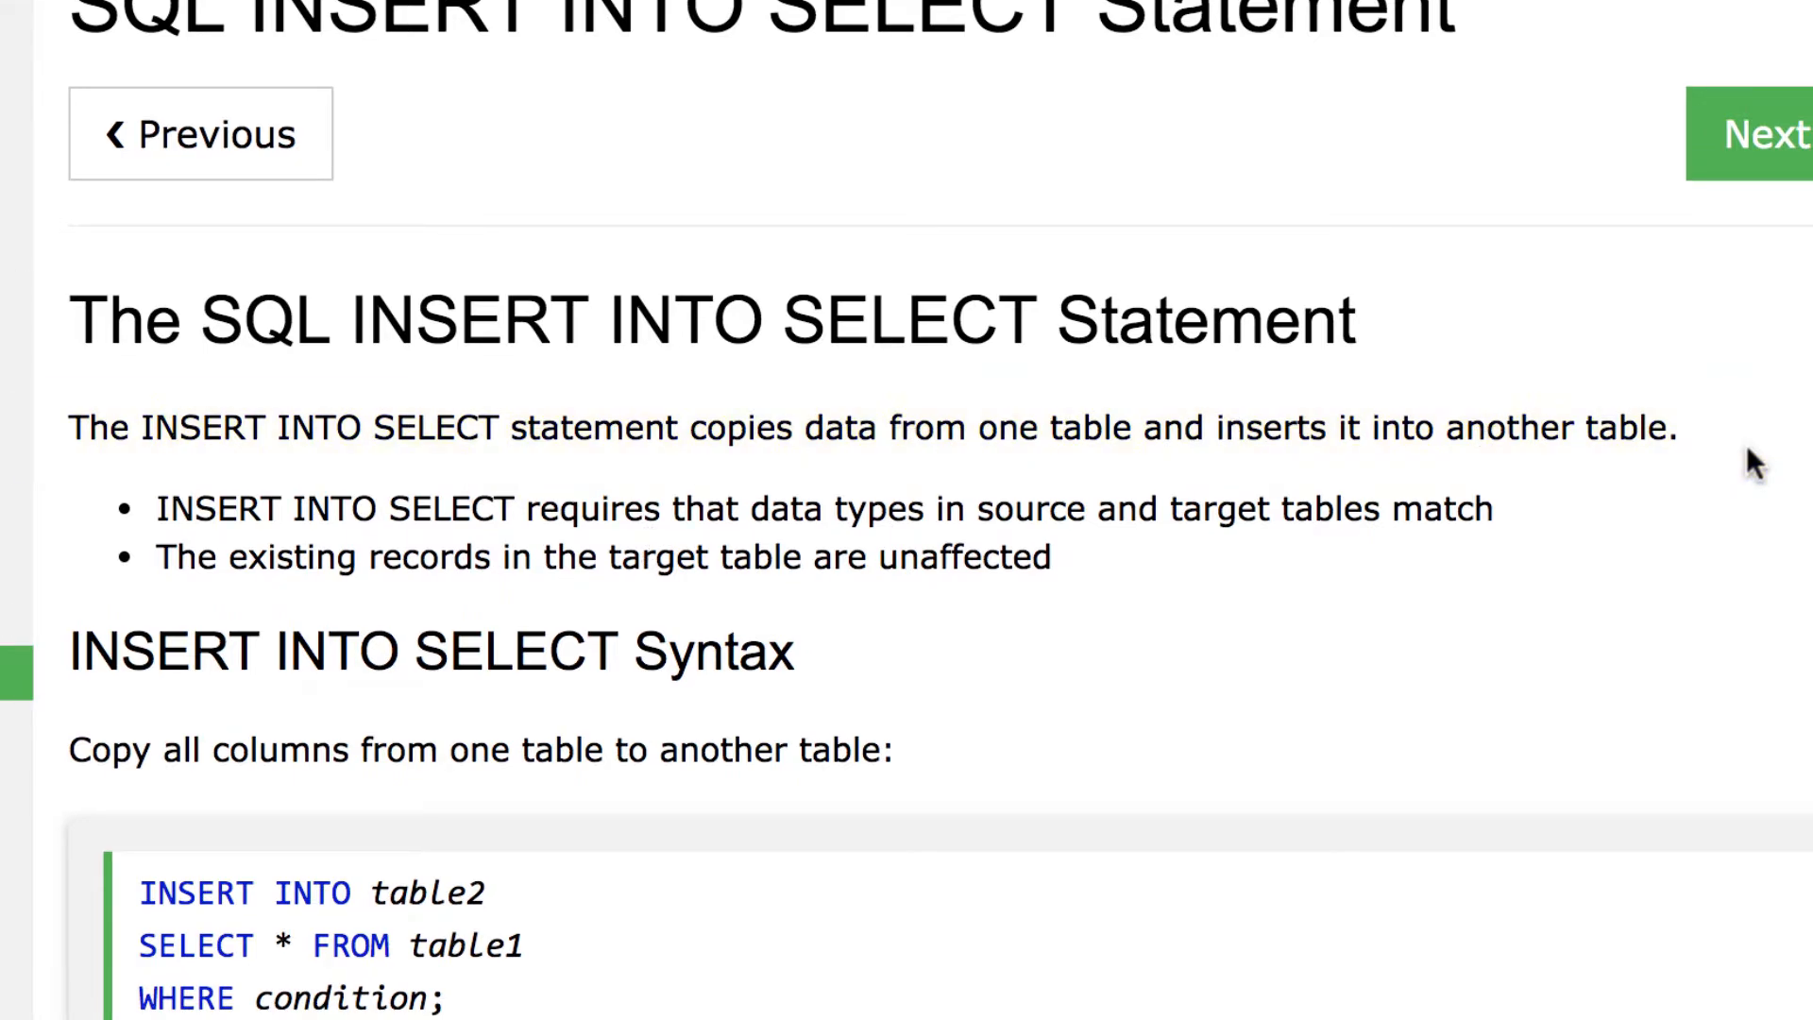
scroll(1747, 445, down, 5)
scroll(1324, 432, down, 2)
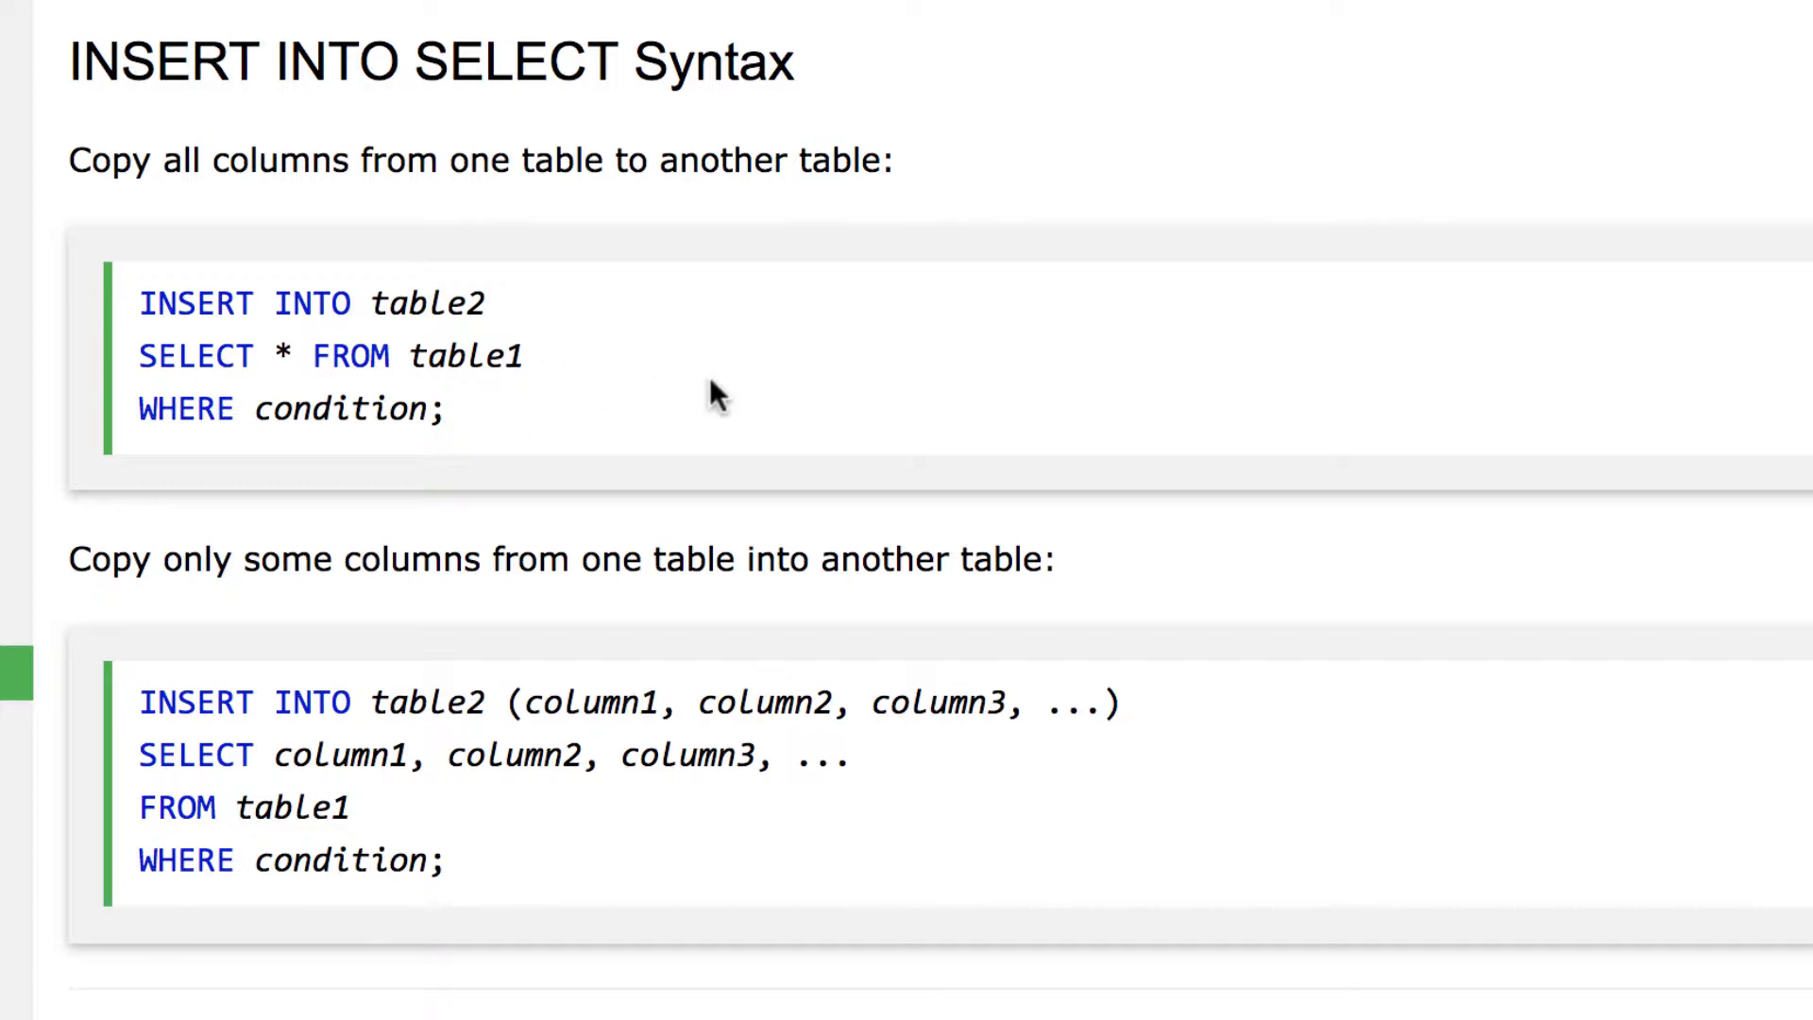
scroll(710, 377, down, 4)
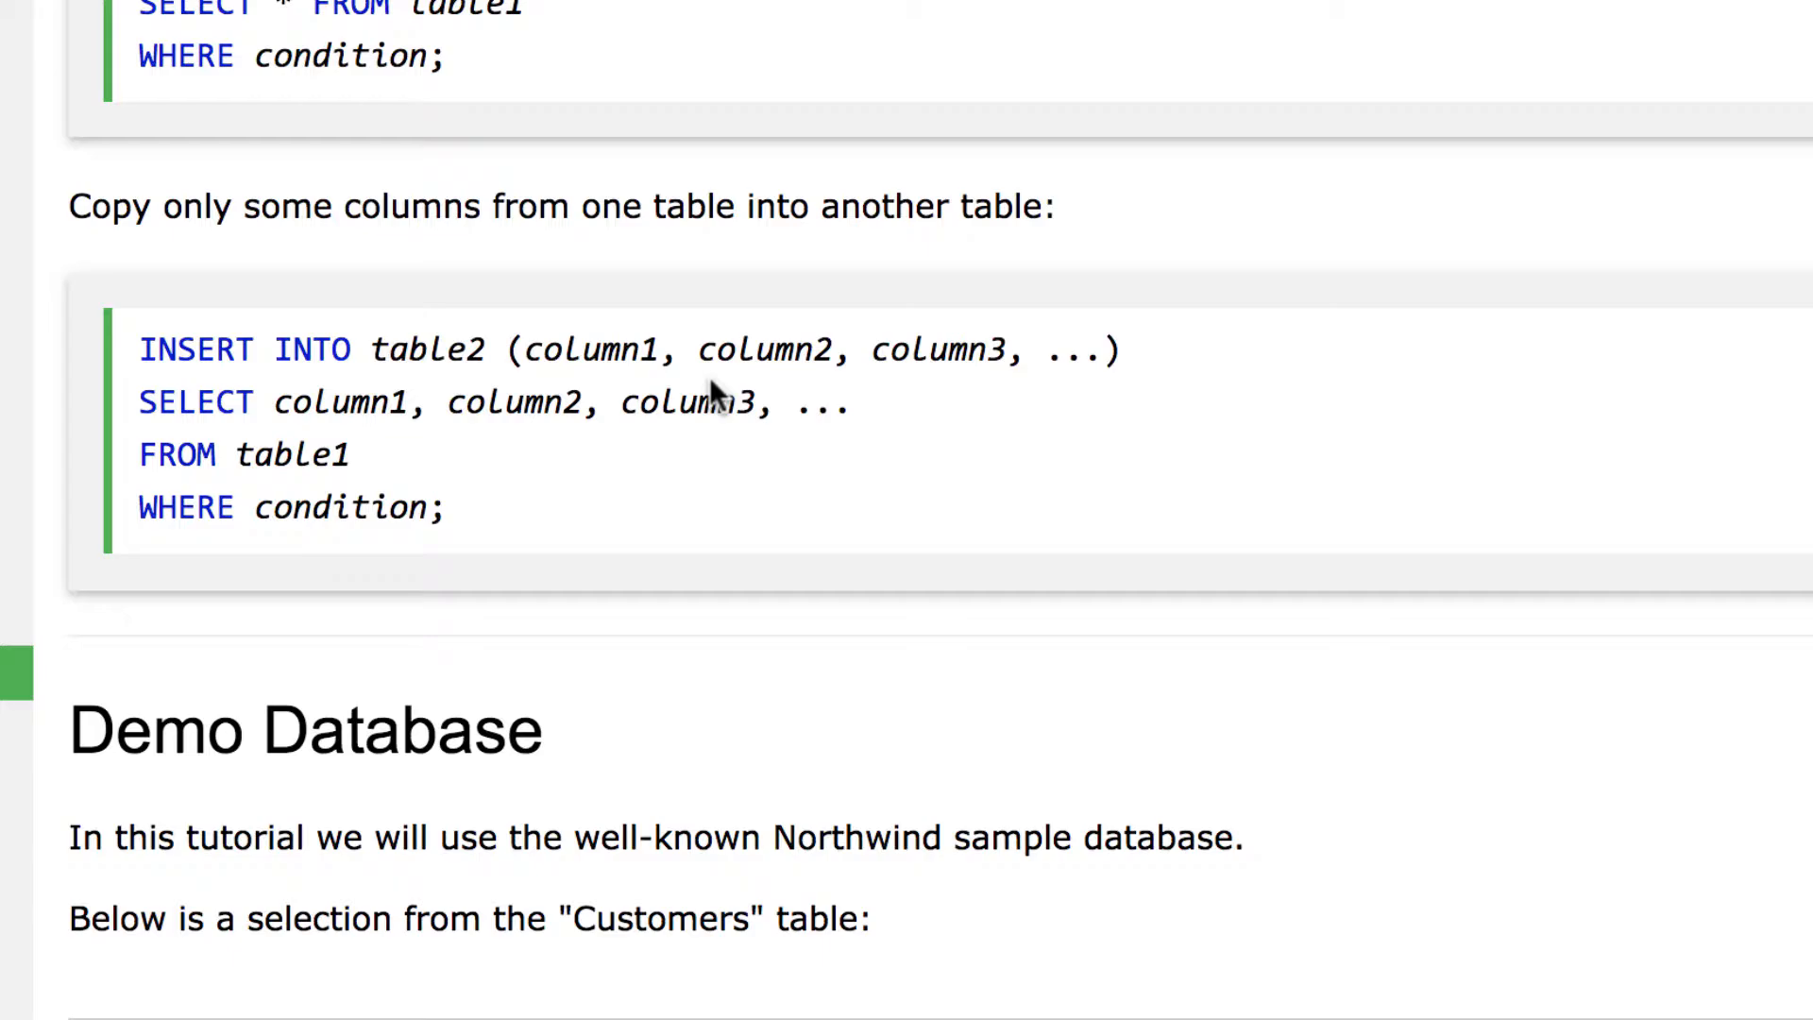
scroll(710, 377, down, 20)
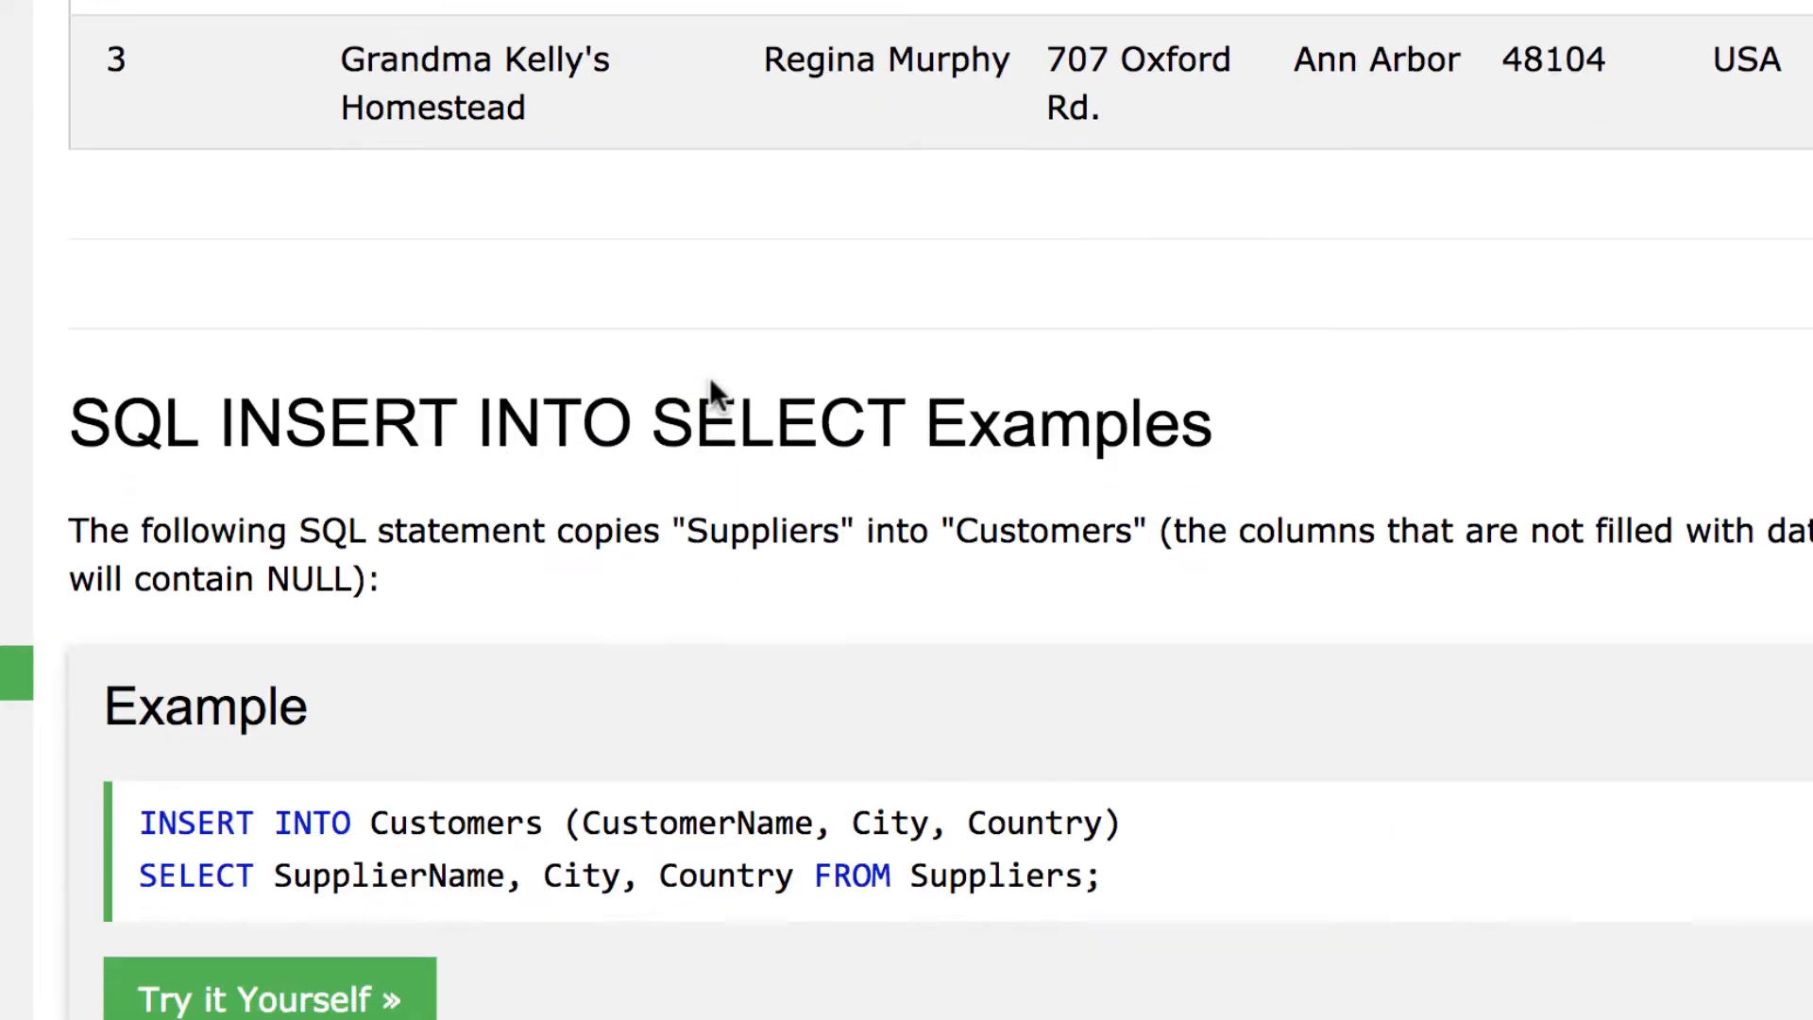
scroll(711, 382, down, 8)
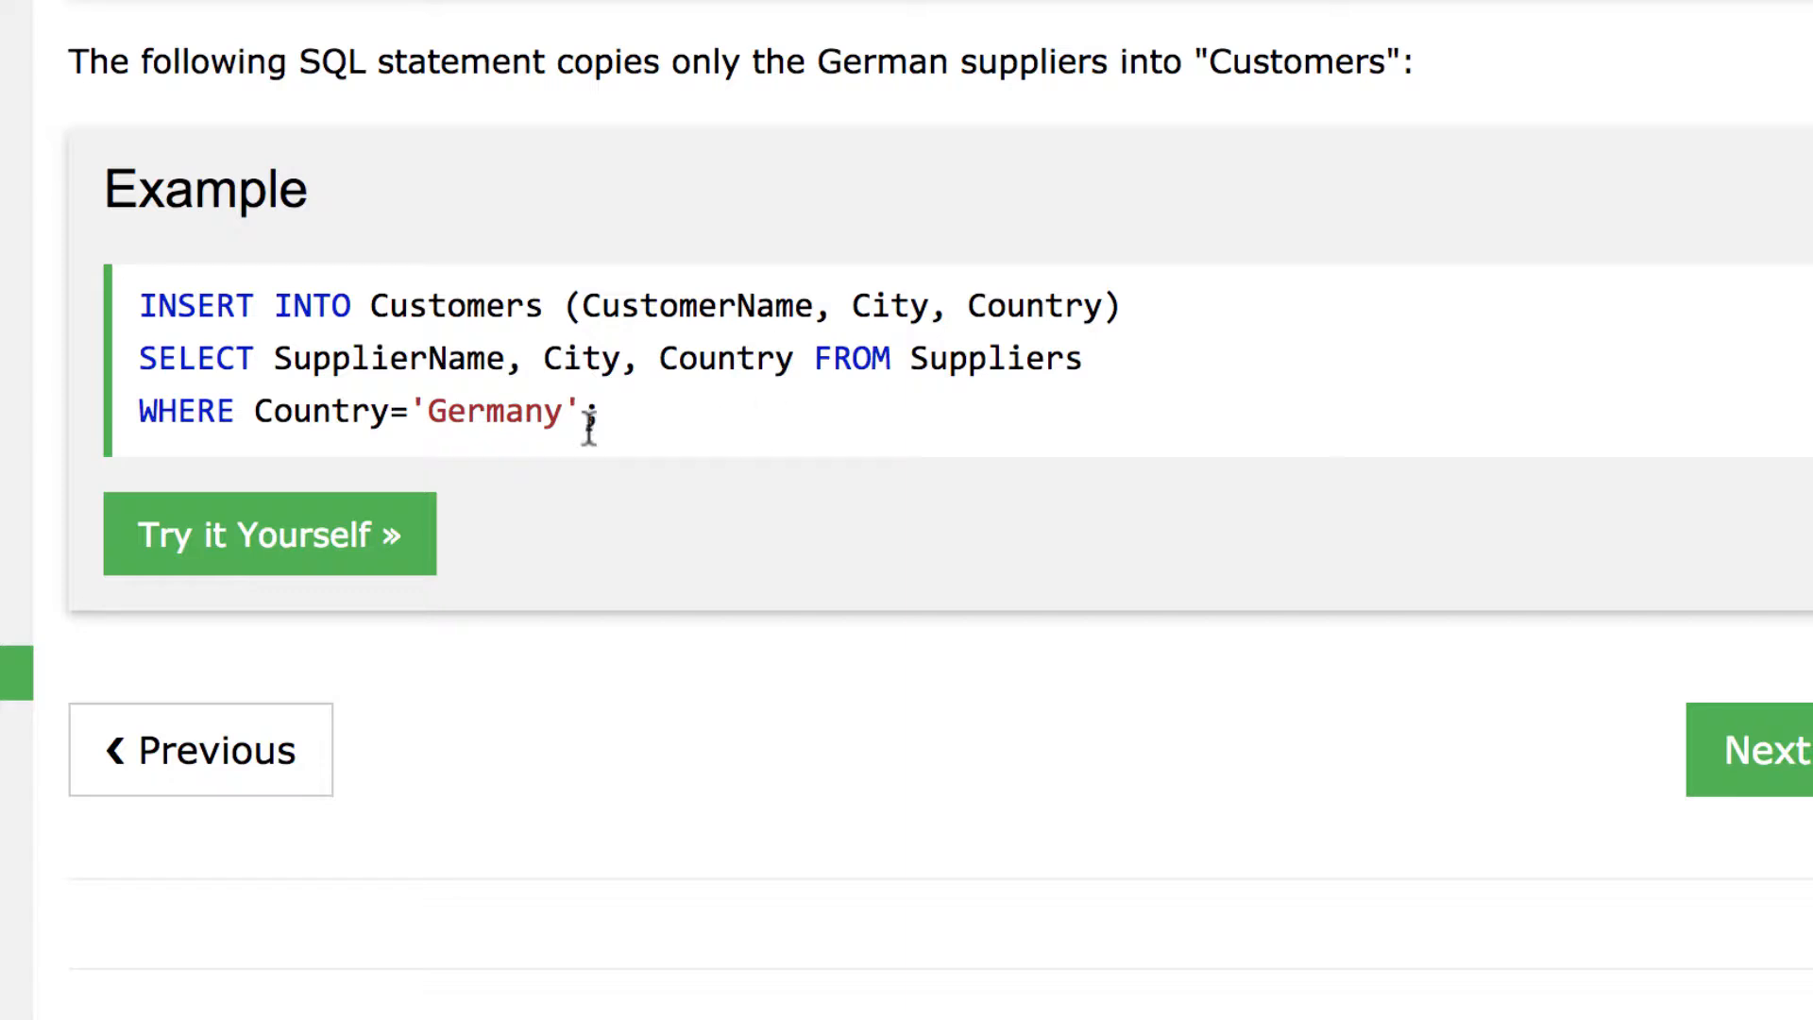
- Copy the German suppliers INSERT INTO SELECT example and replace the default SQL query of the pitchers table in phpMyAdmin with it
drag(634, 416, 142, 292)
key(super+c)
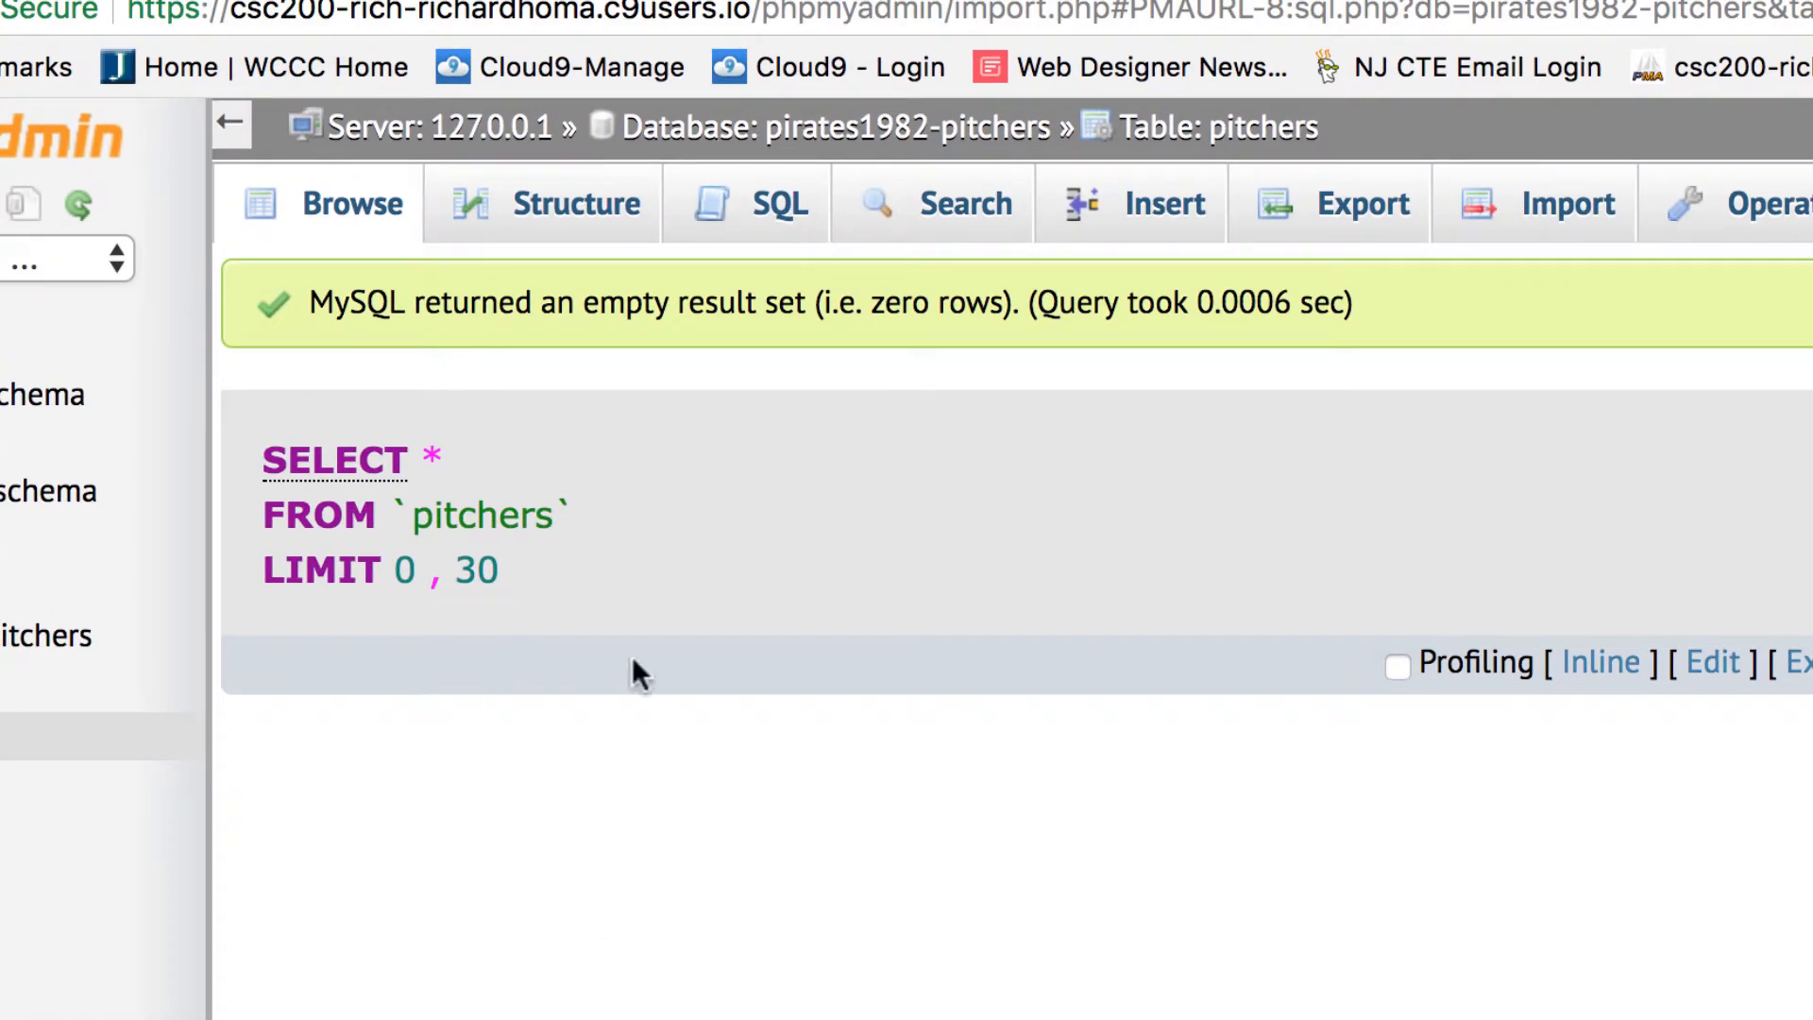
click(776, 213)
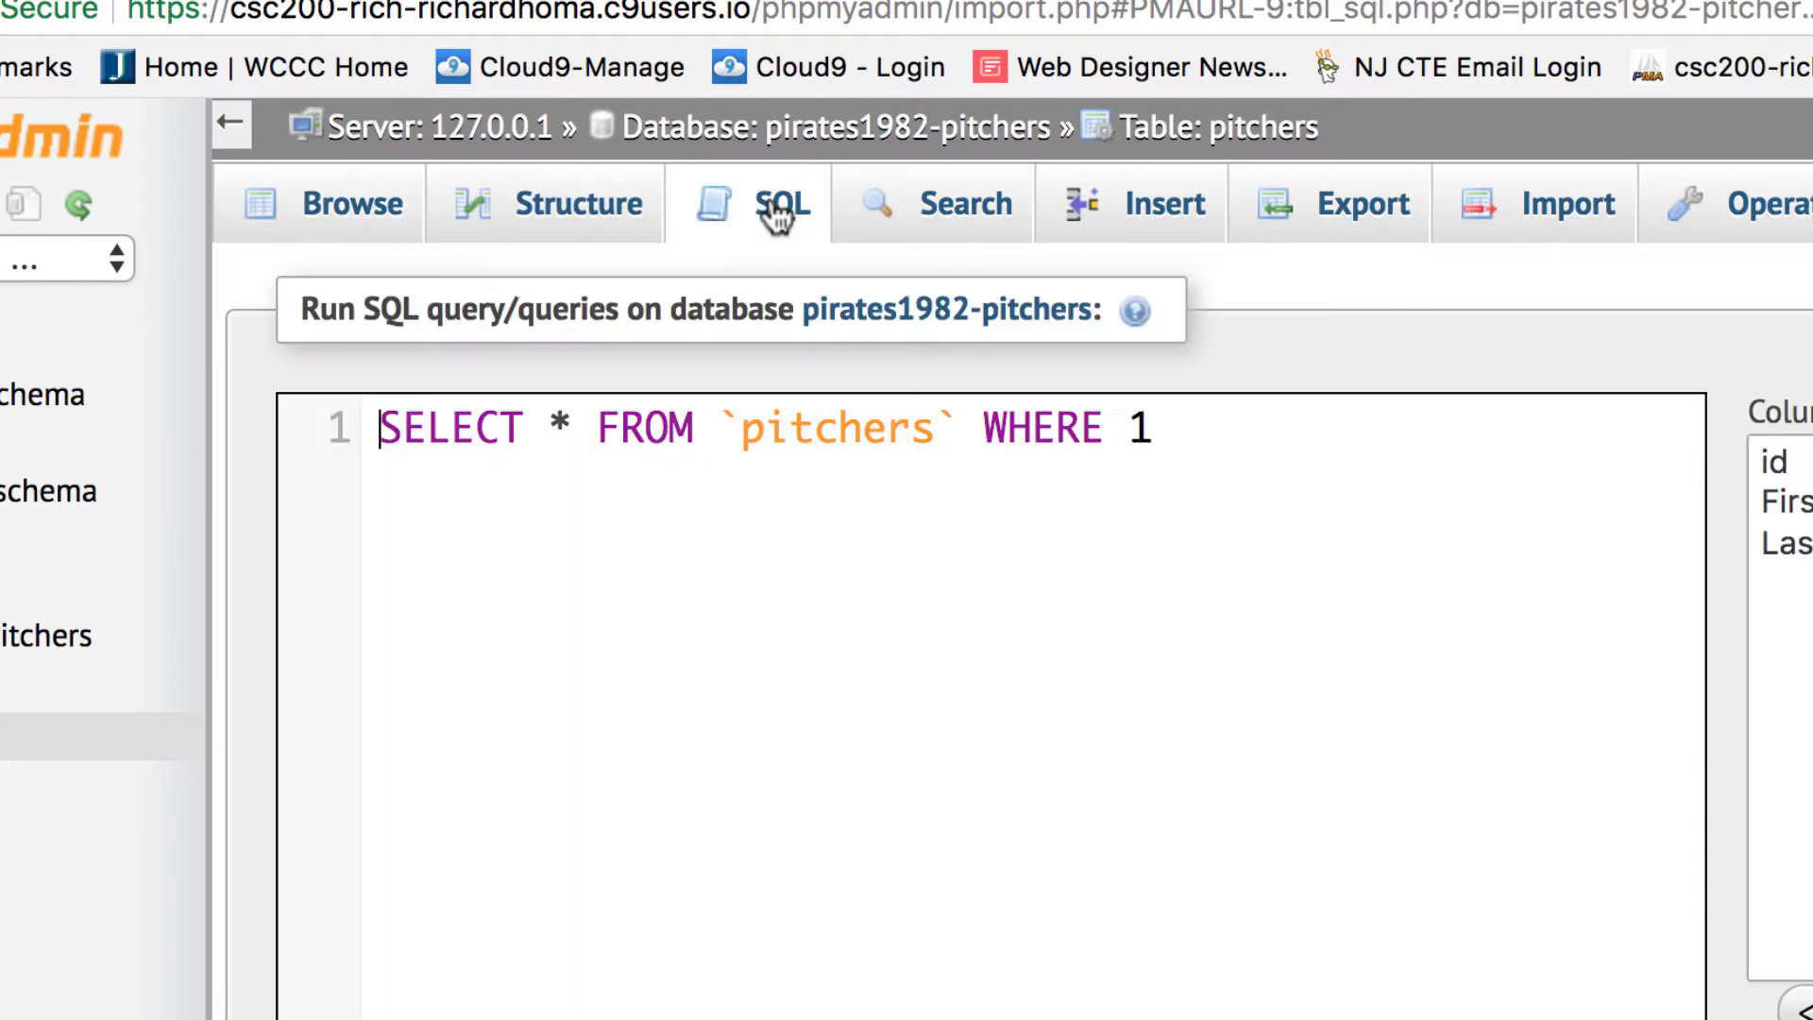
drag(1186, 421, 313, 388)
key(super+v)
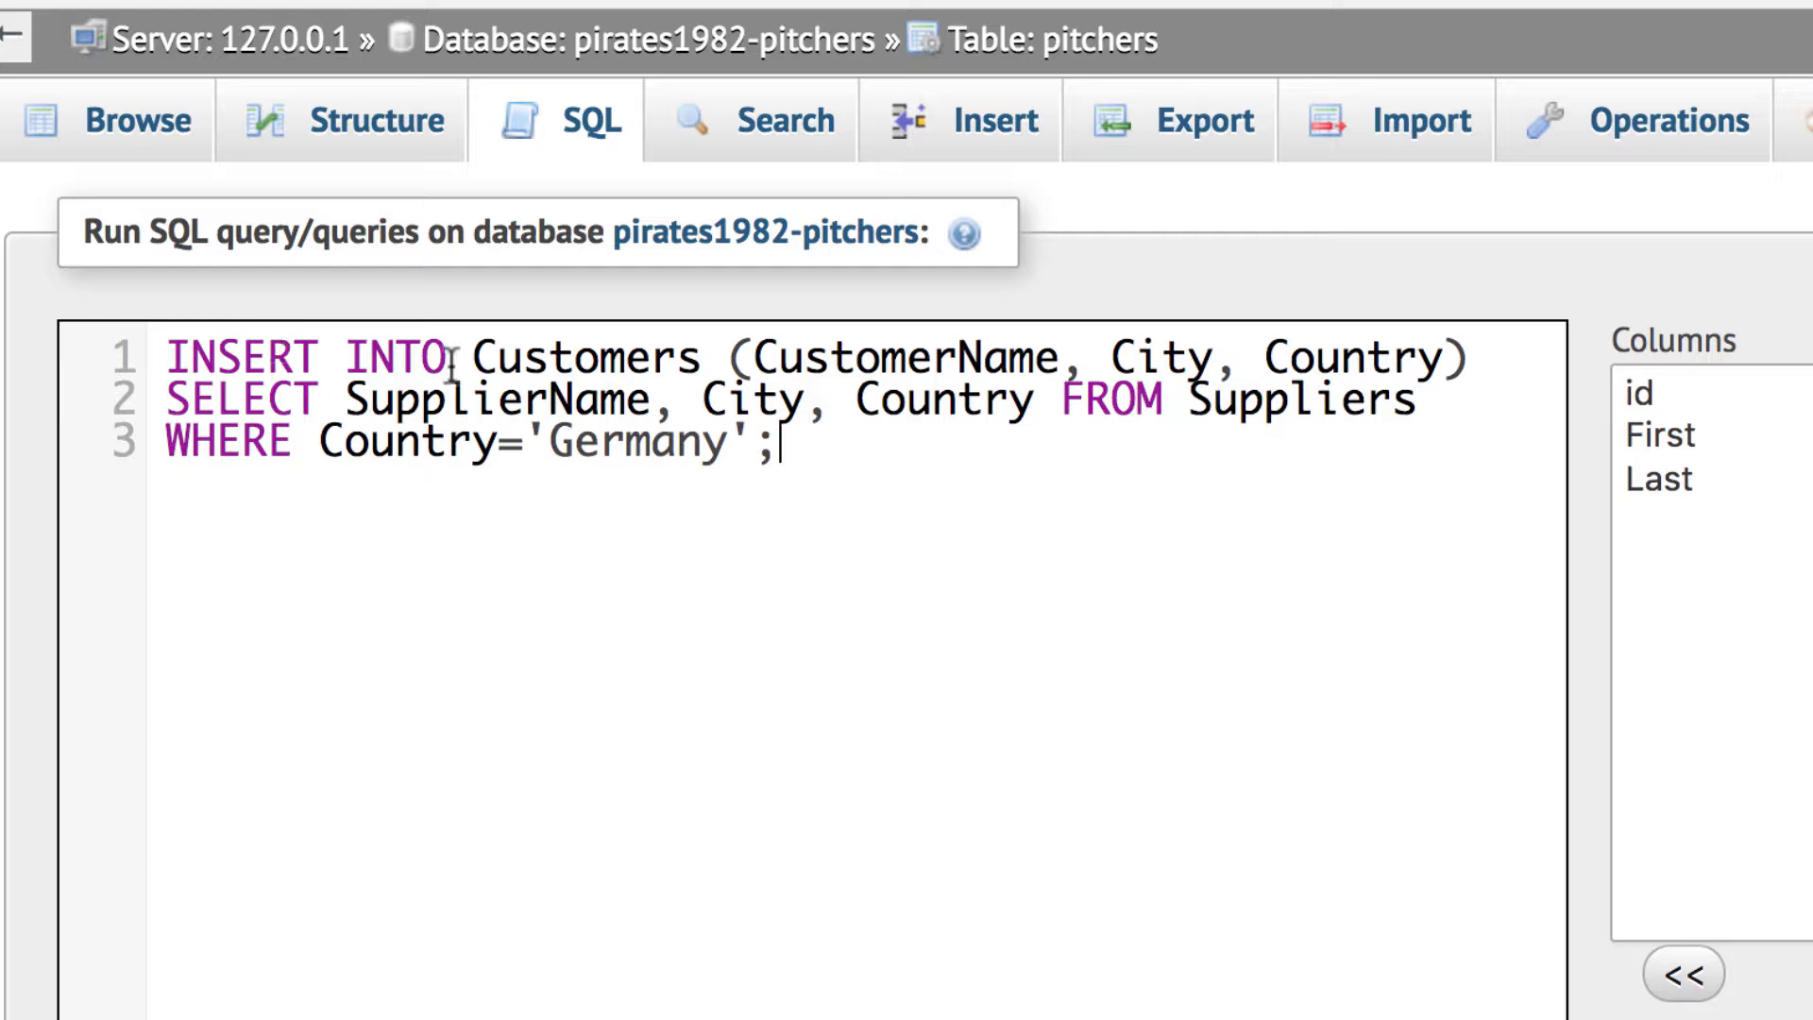
- Change the INSERT INTO target in the query from Customers to pitchers, with the column list `id`,`First`,`Last`
drag(469, 357, 697, 370)
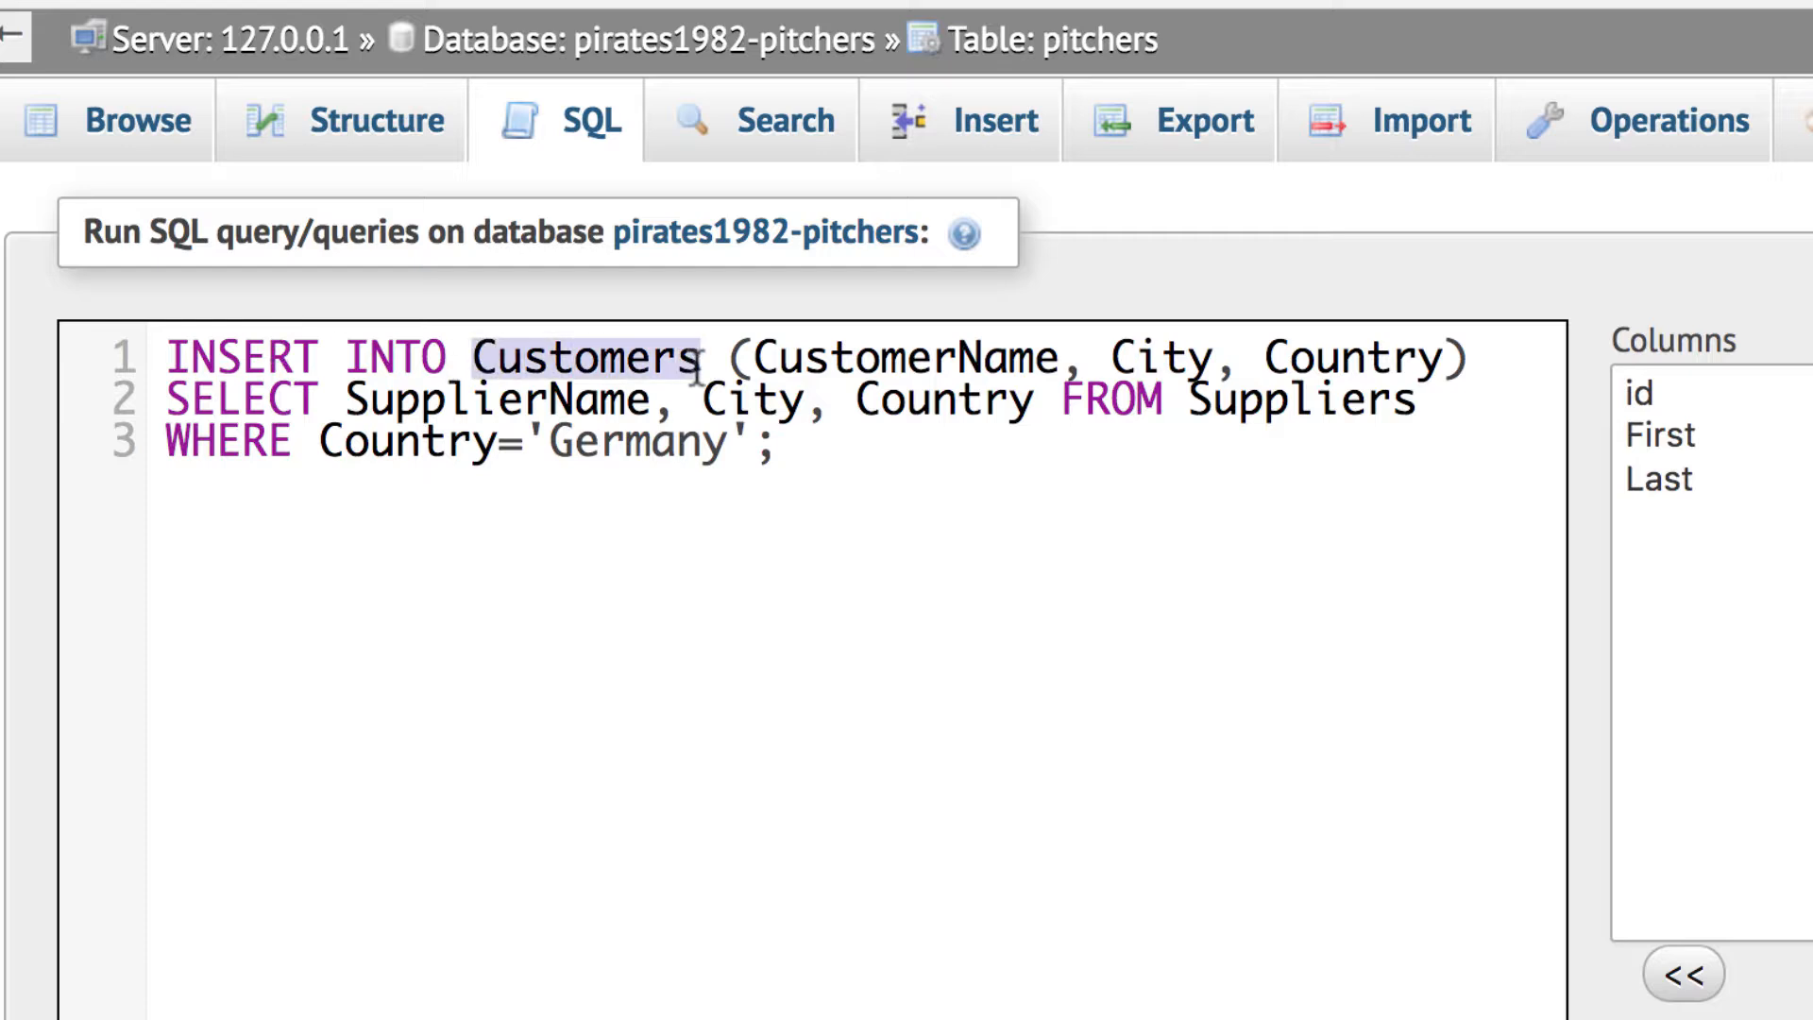
text(pitchers)
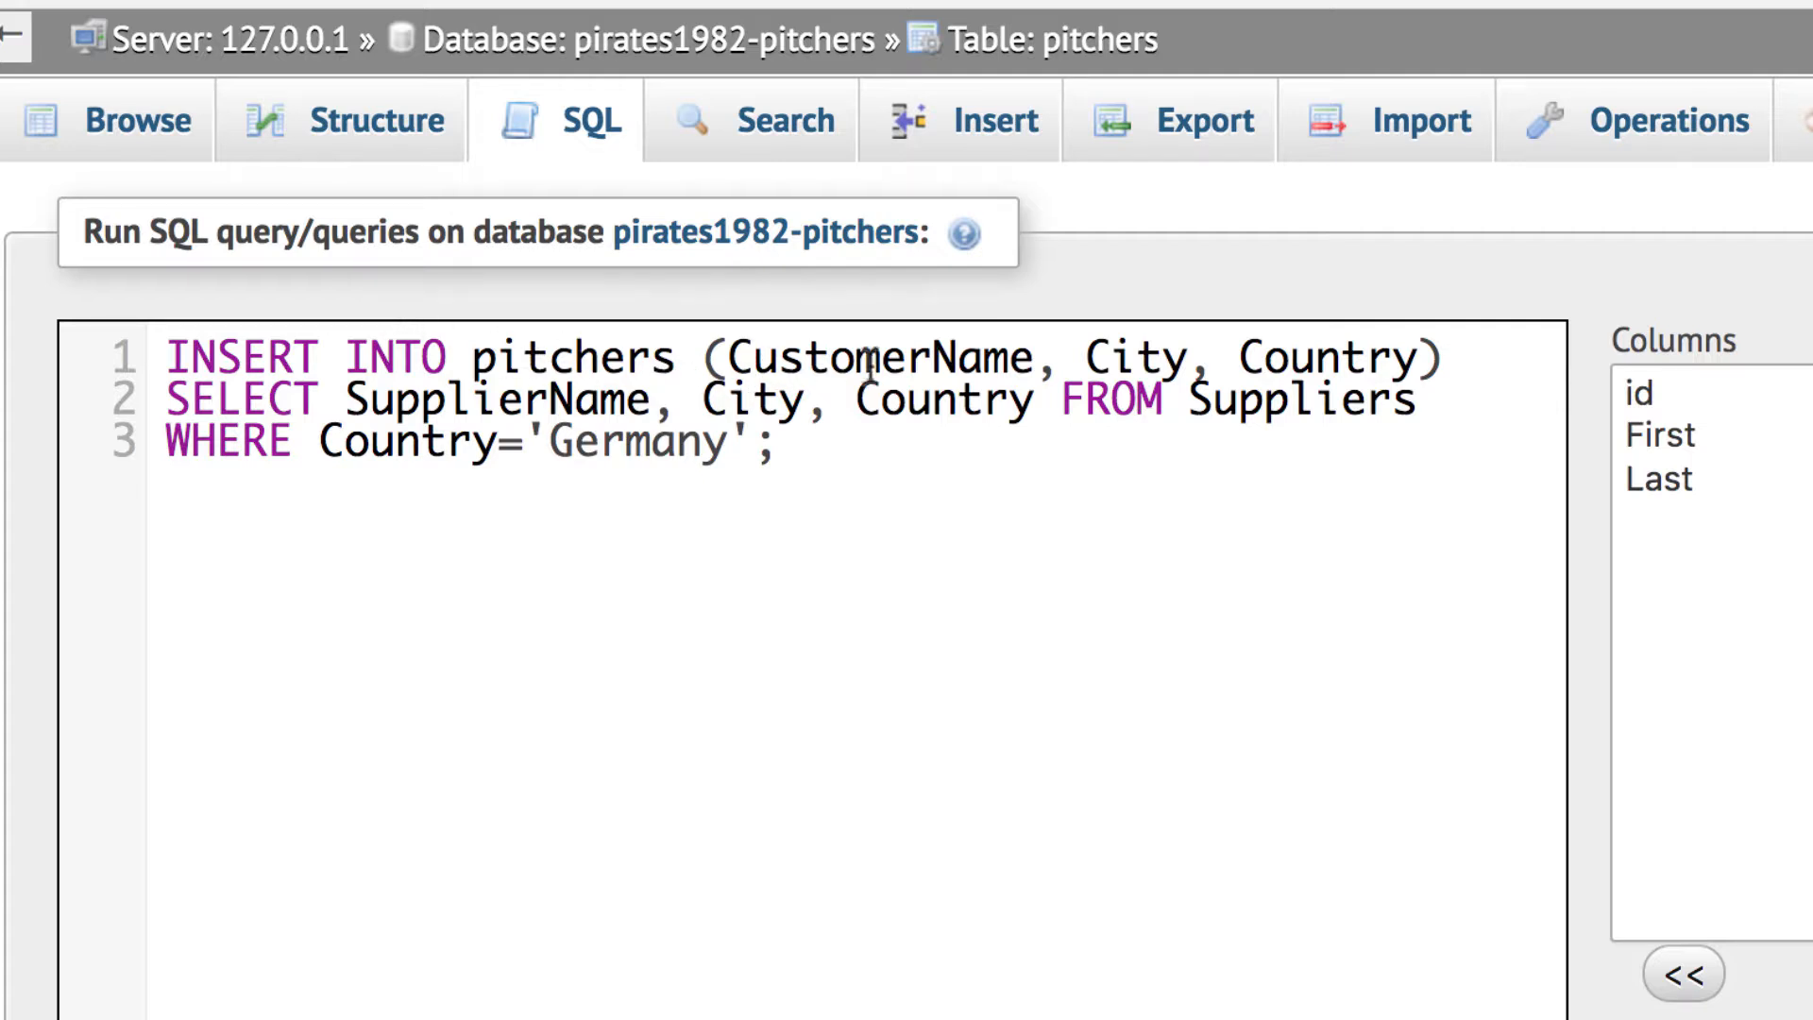
drag(725, 357, 1416, 345)
key(BackSpace)
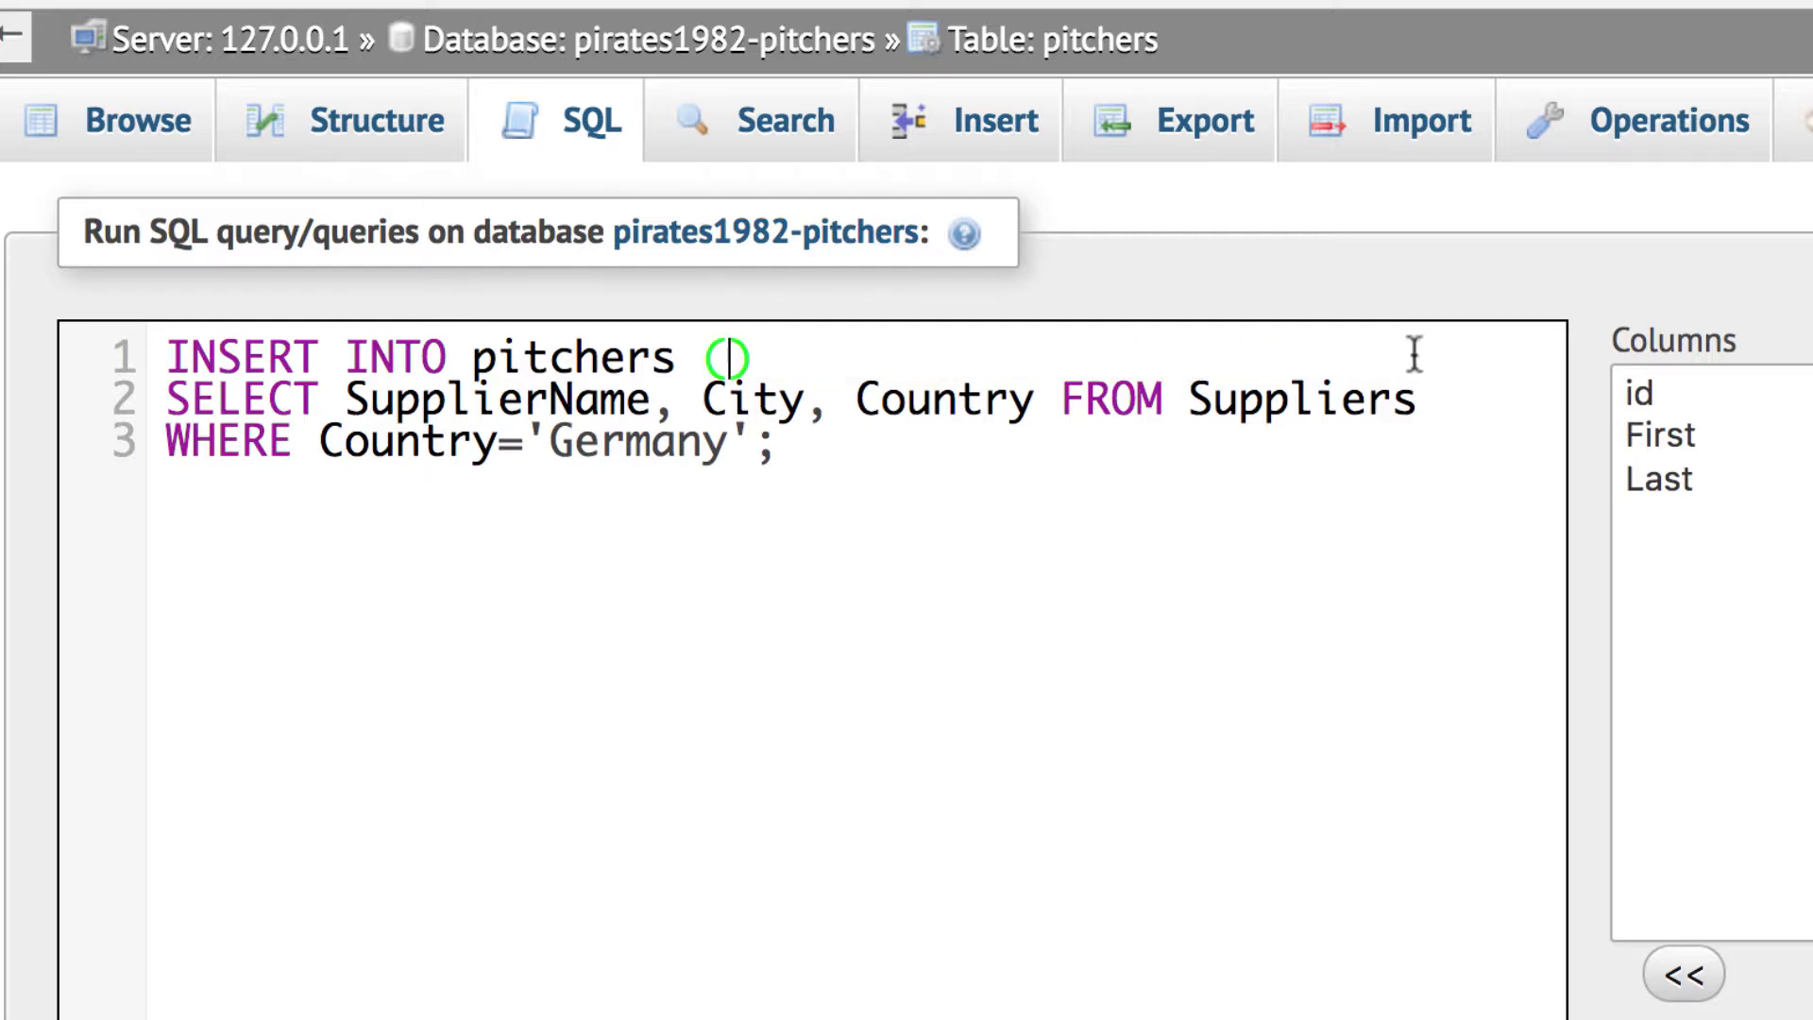
double_click(1639, 391)
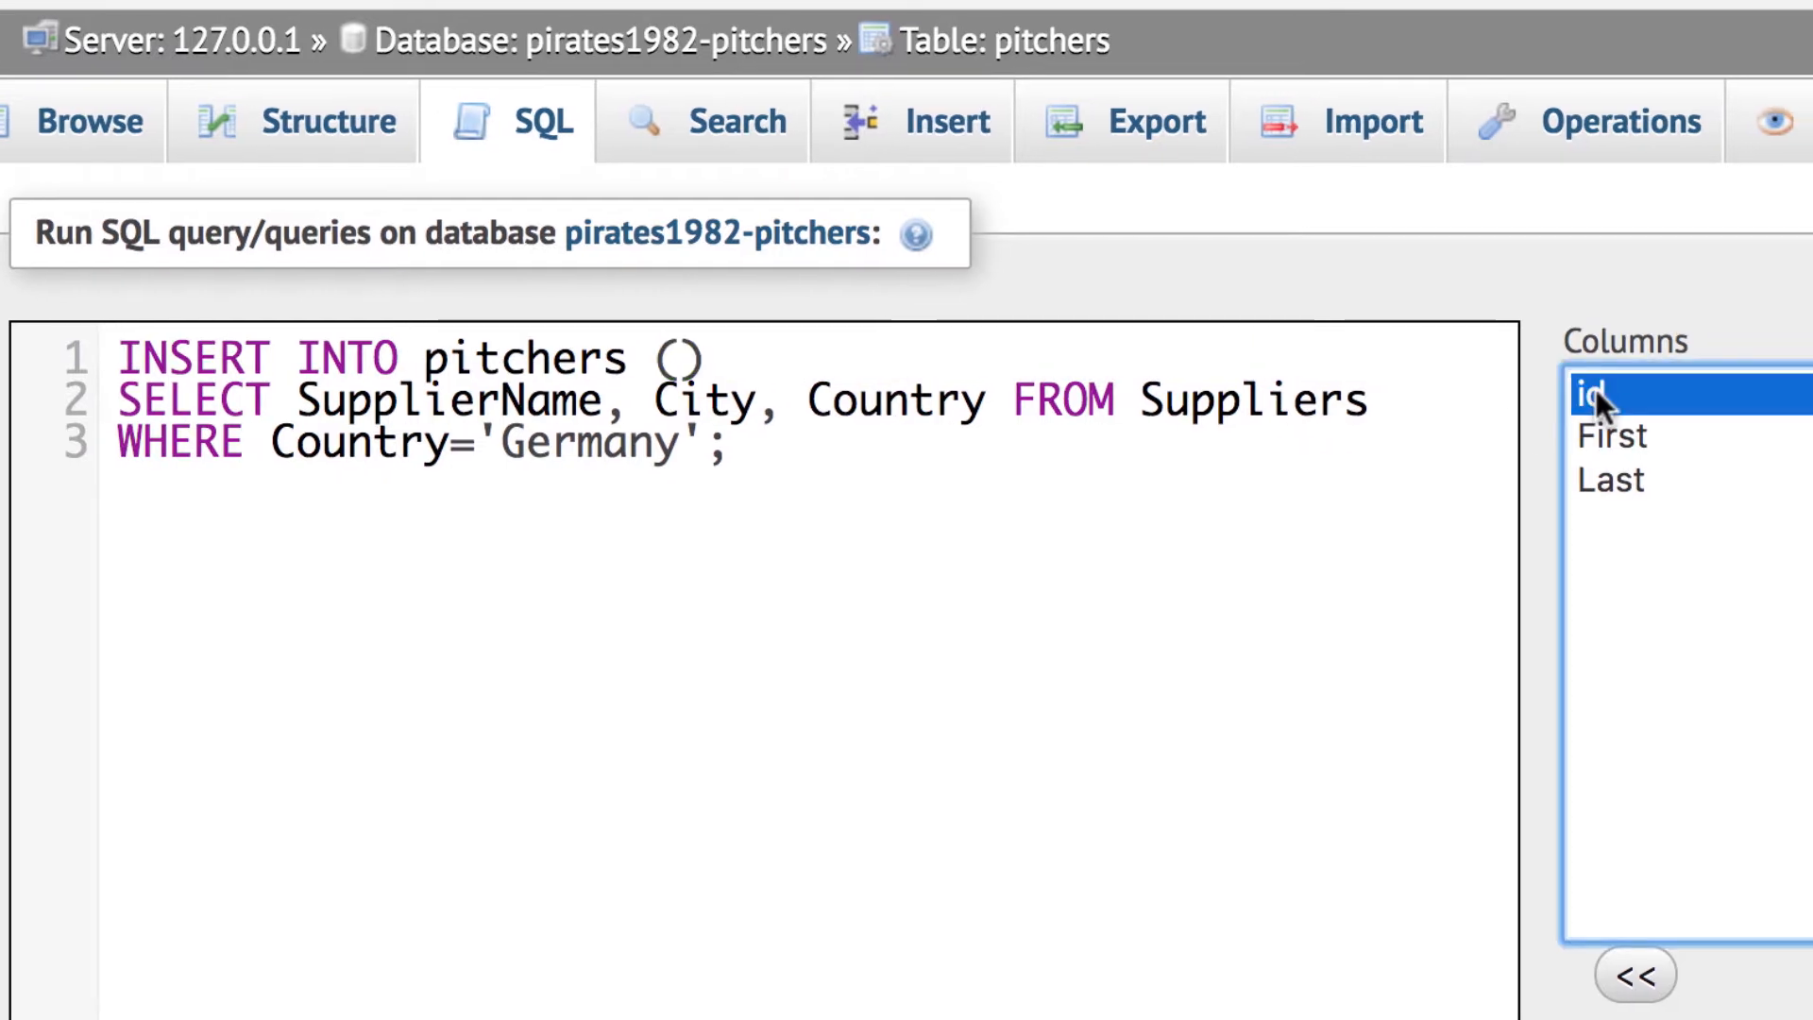
click(785, 359)
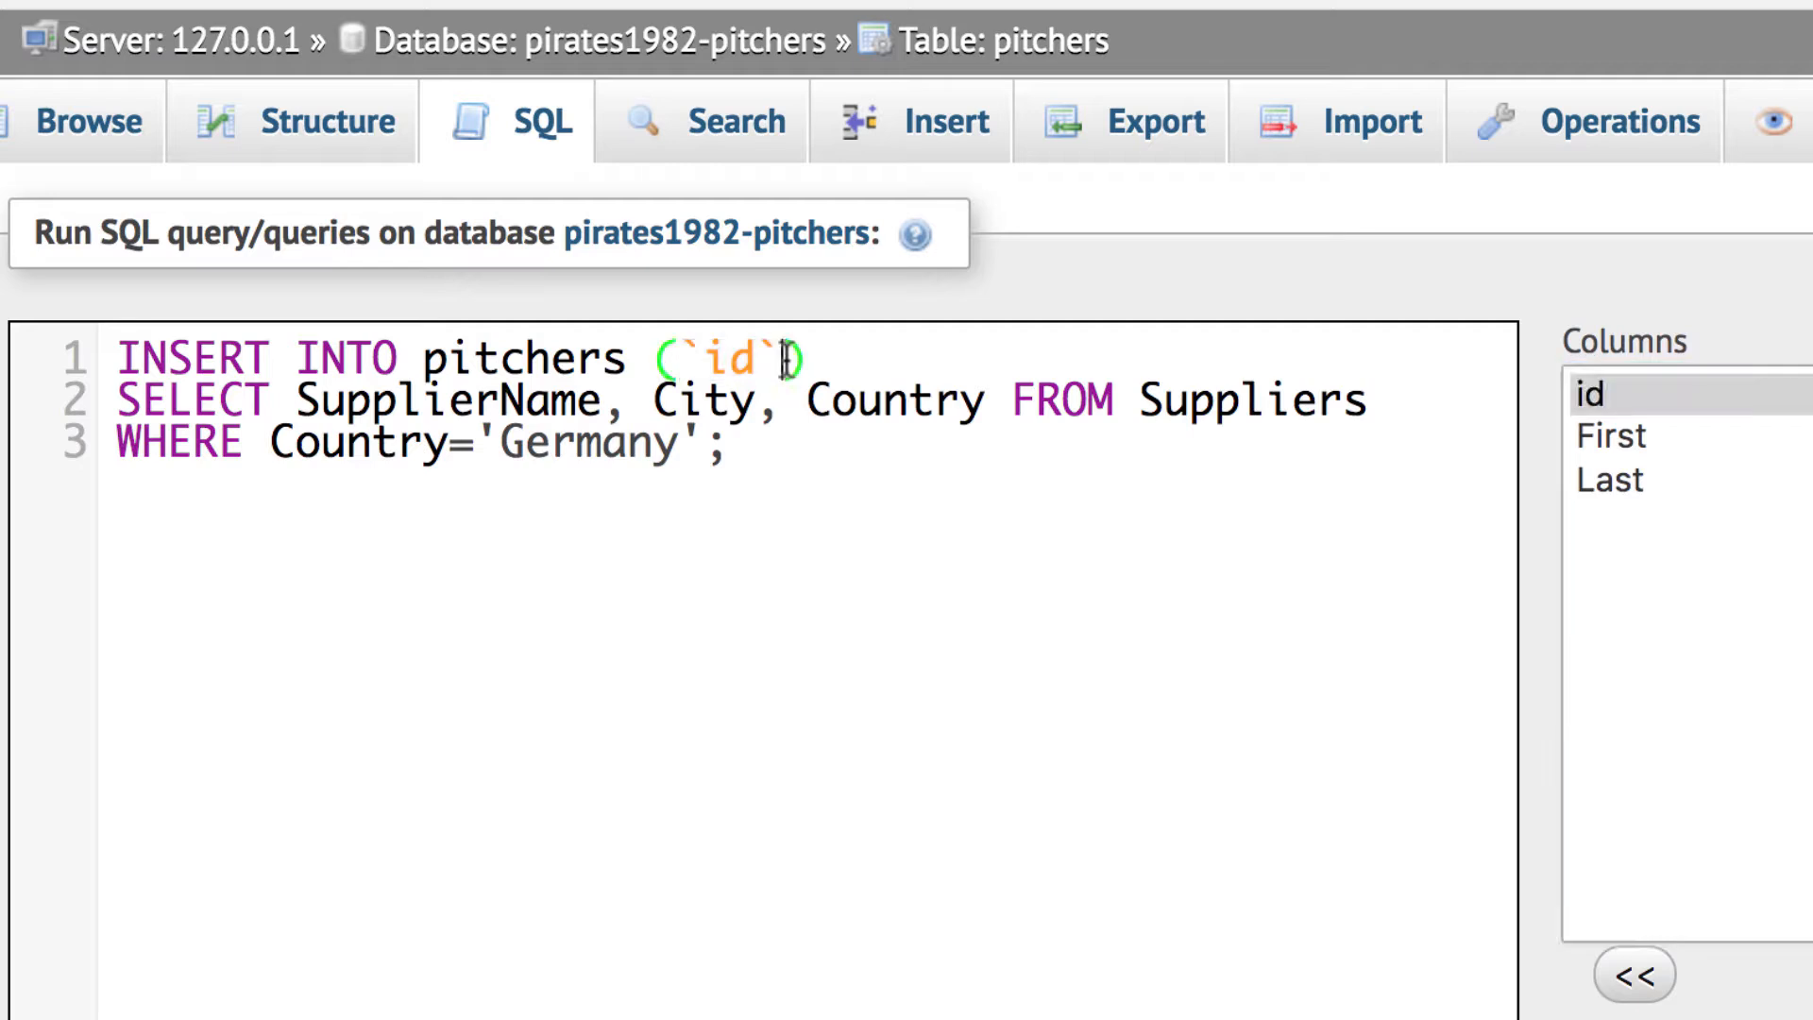
text(,)
double_click(1594, 436)
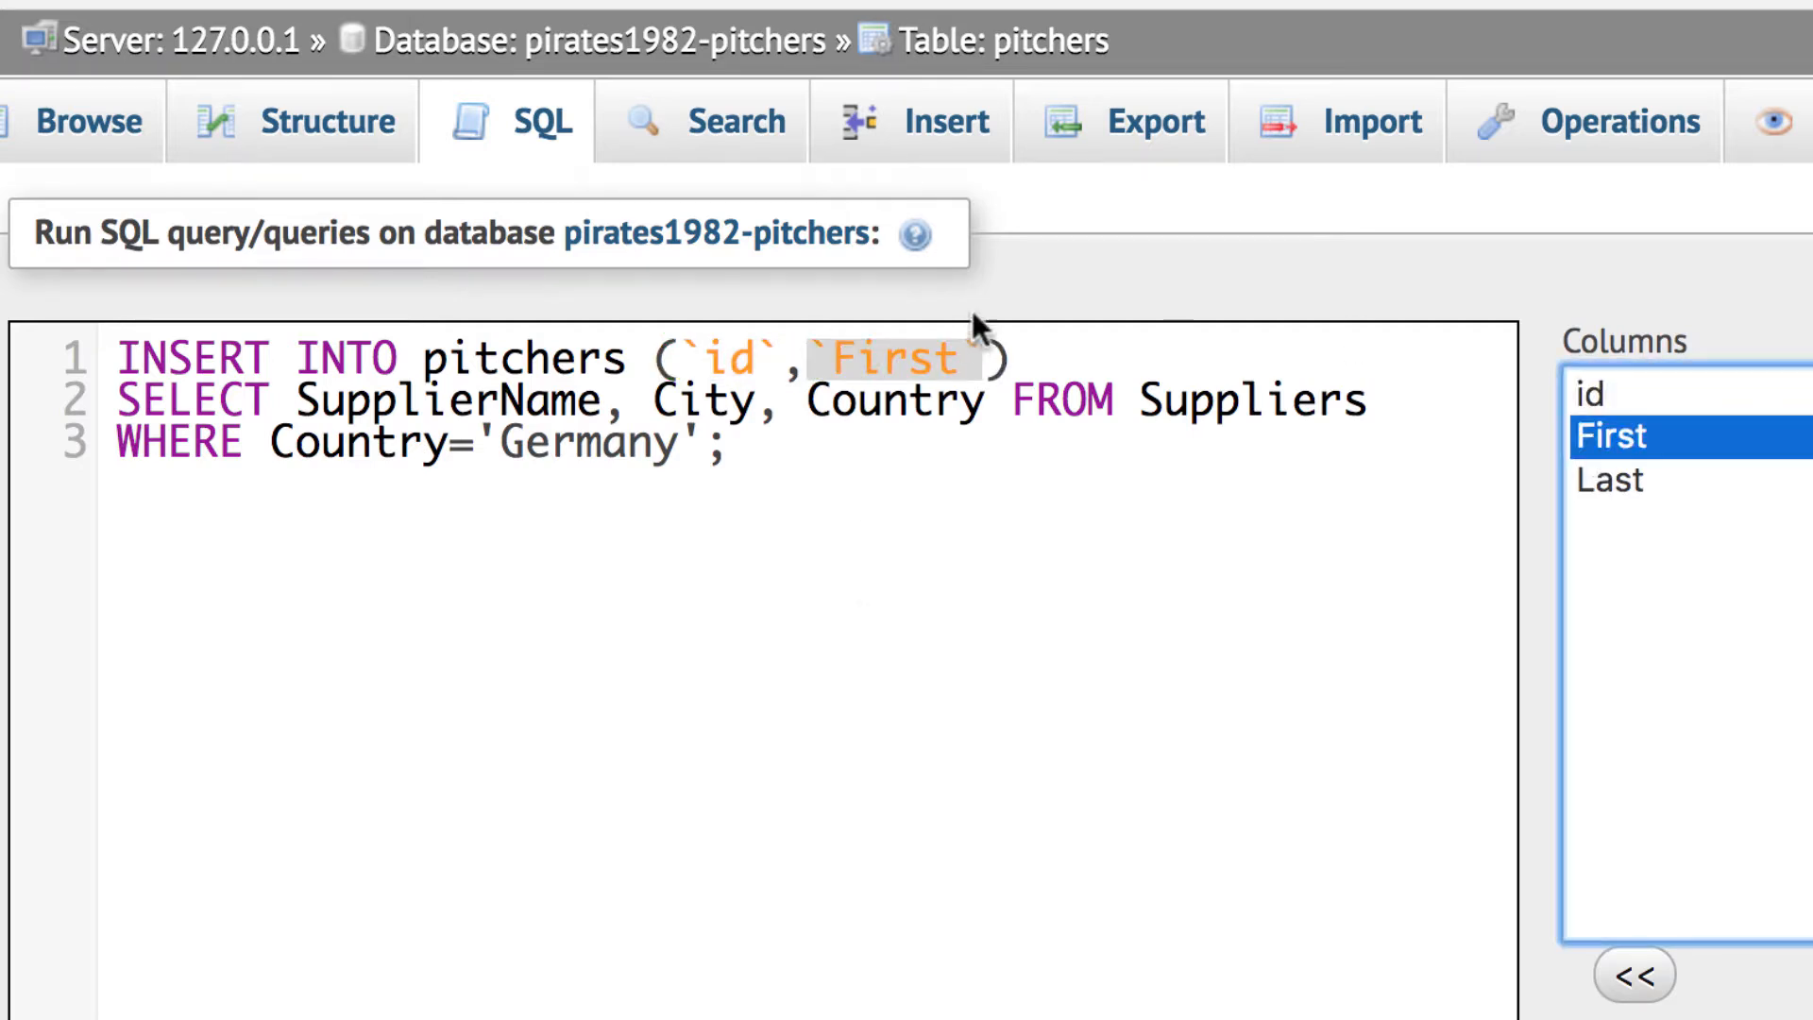
text(,)
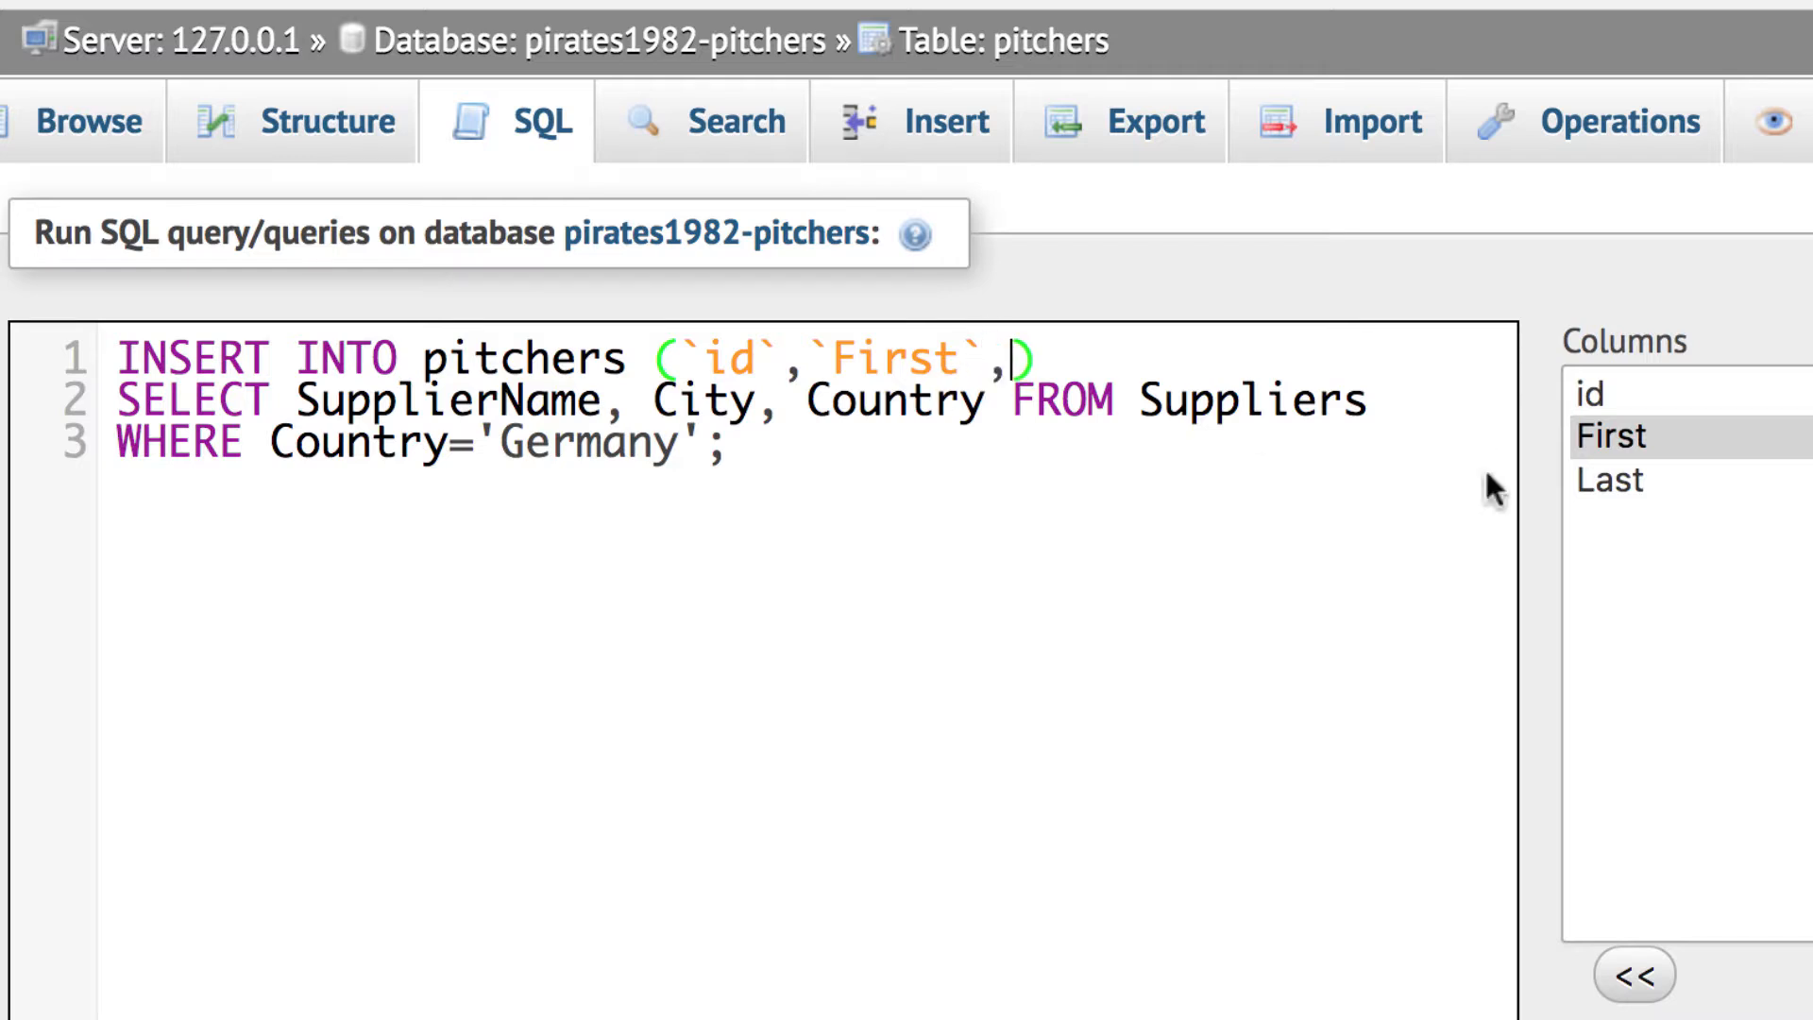
double_click(1609, 480)
click(748, 442)
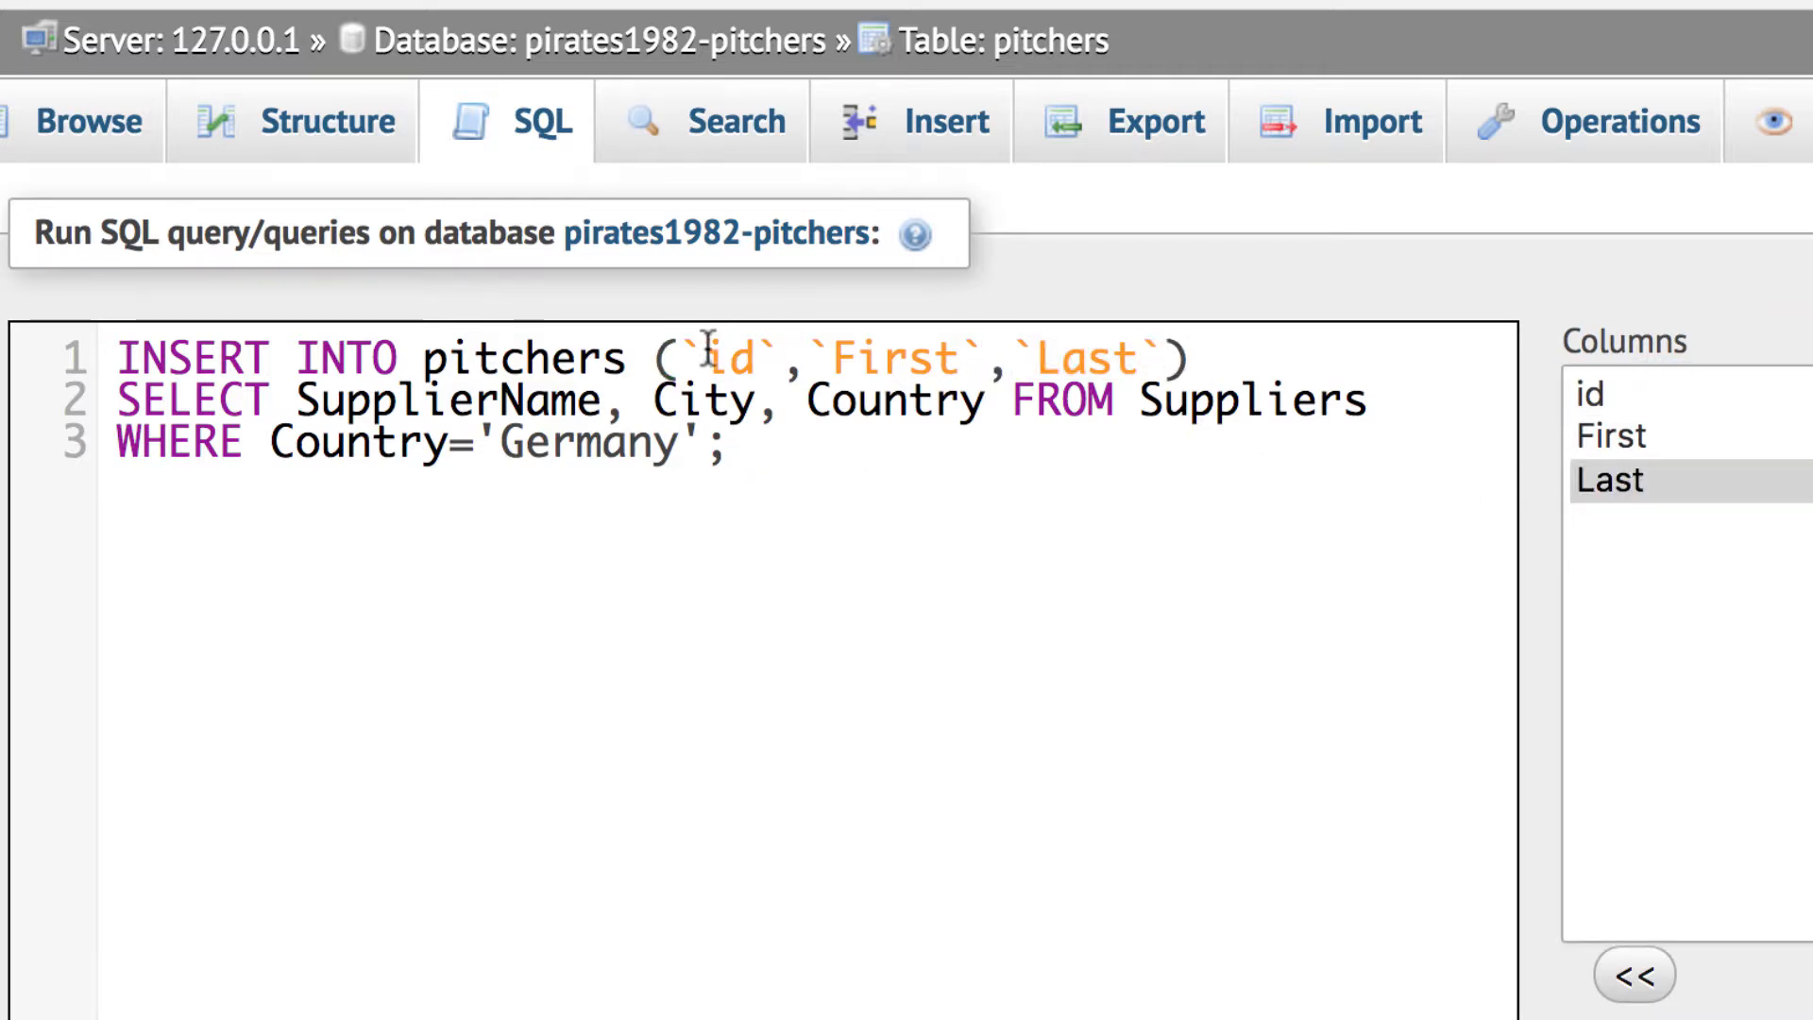
- Set the SELECT part of the query to take `id`,`First`,`Last` from the players table
drag(682, 357, 1163, 357)
key(ctrl+c)
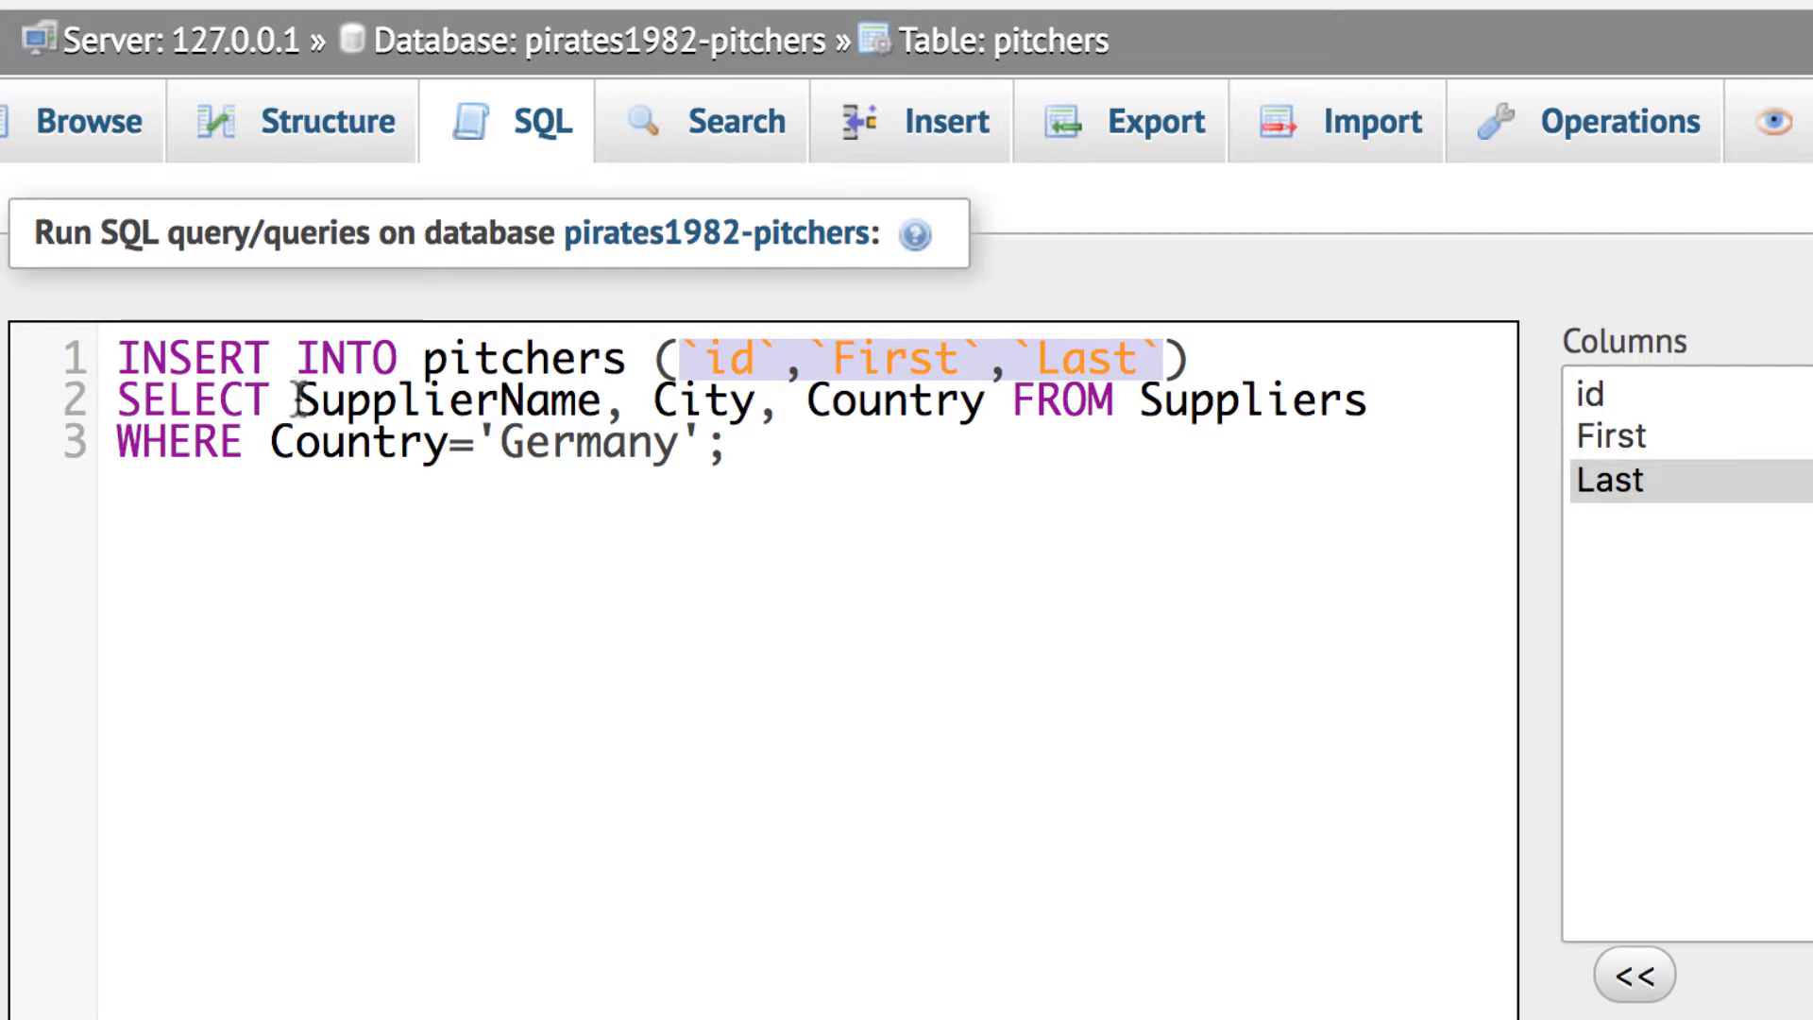
drag(296, 400, 982, 406)
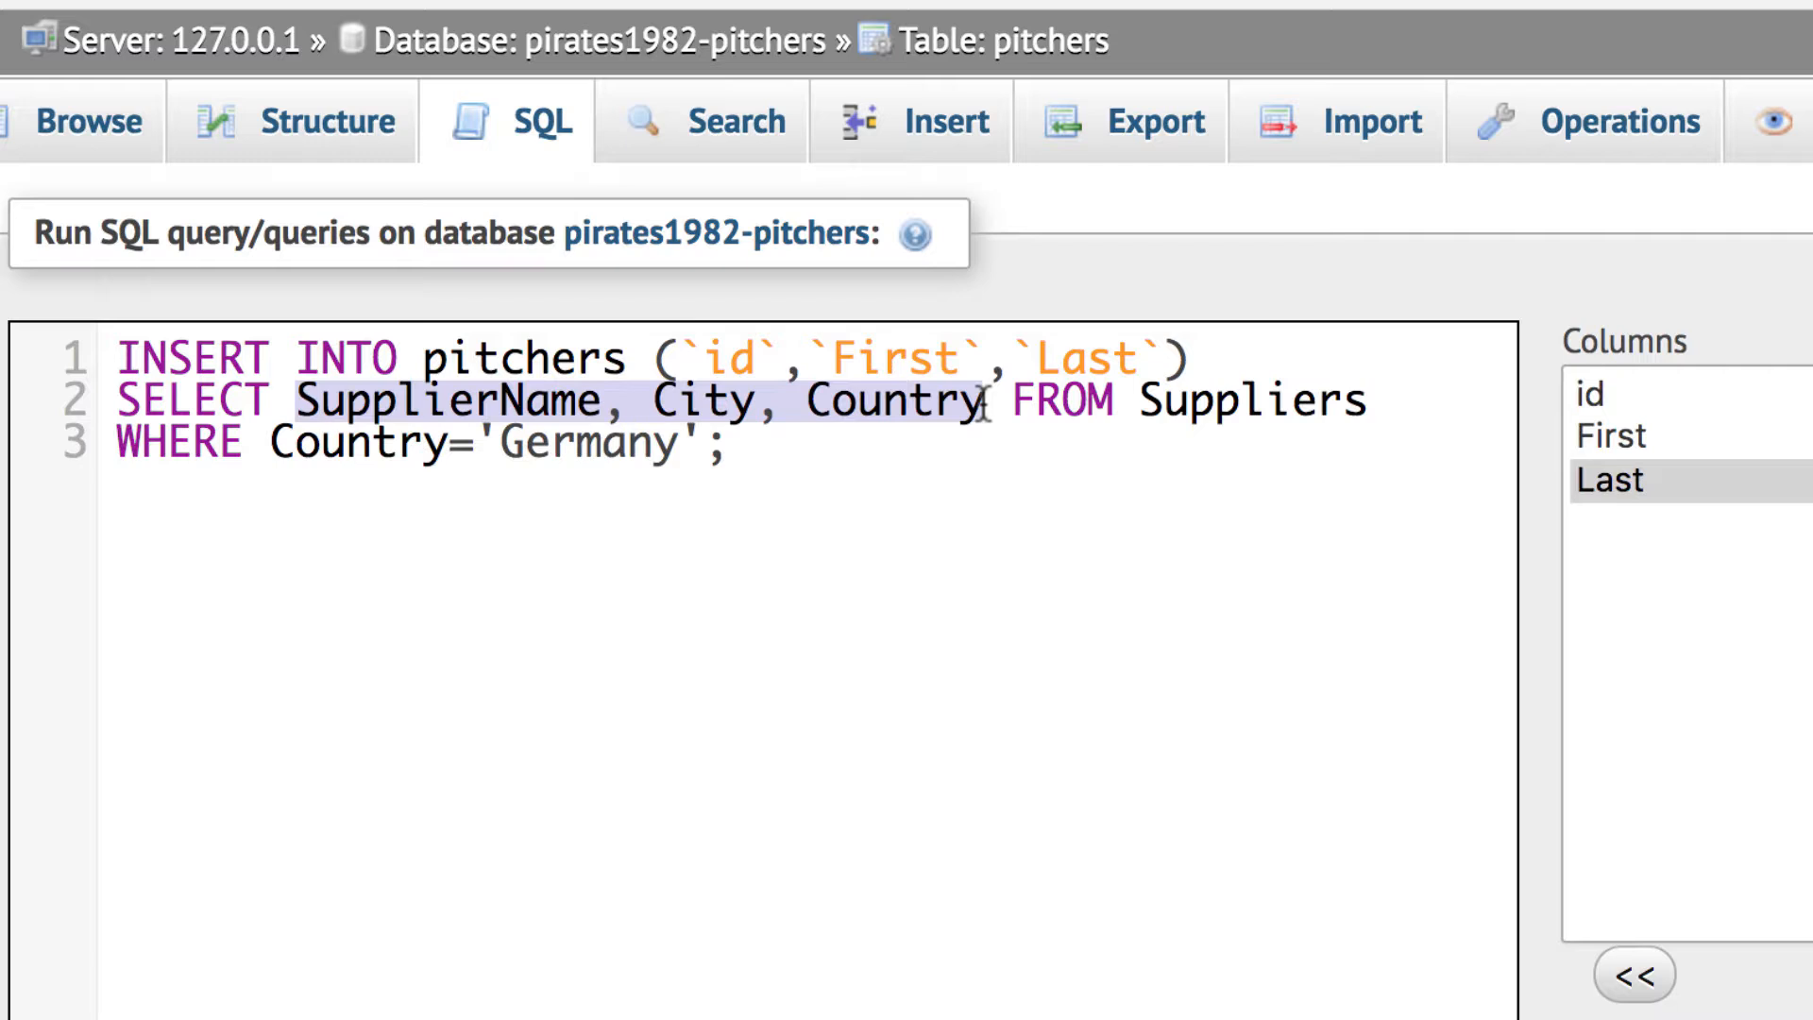
key(ctrl+v)
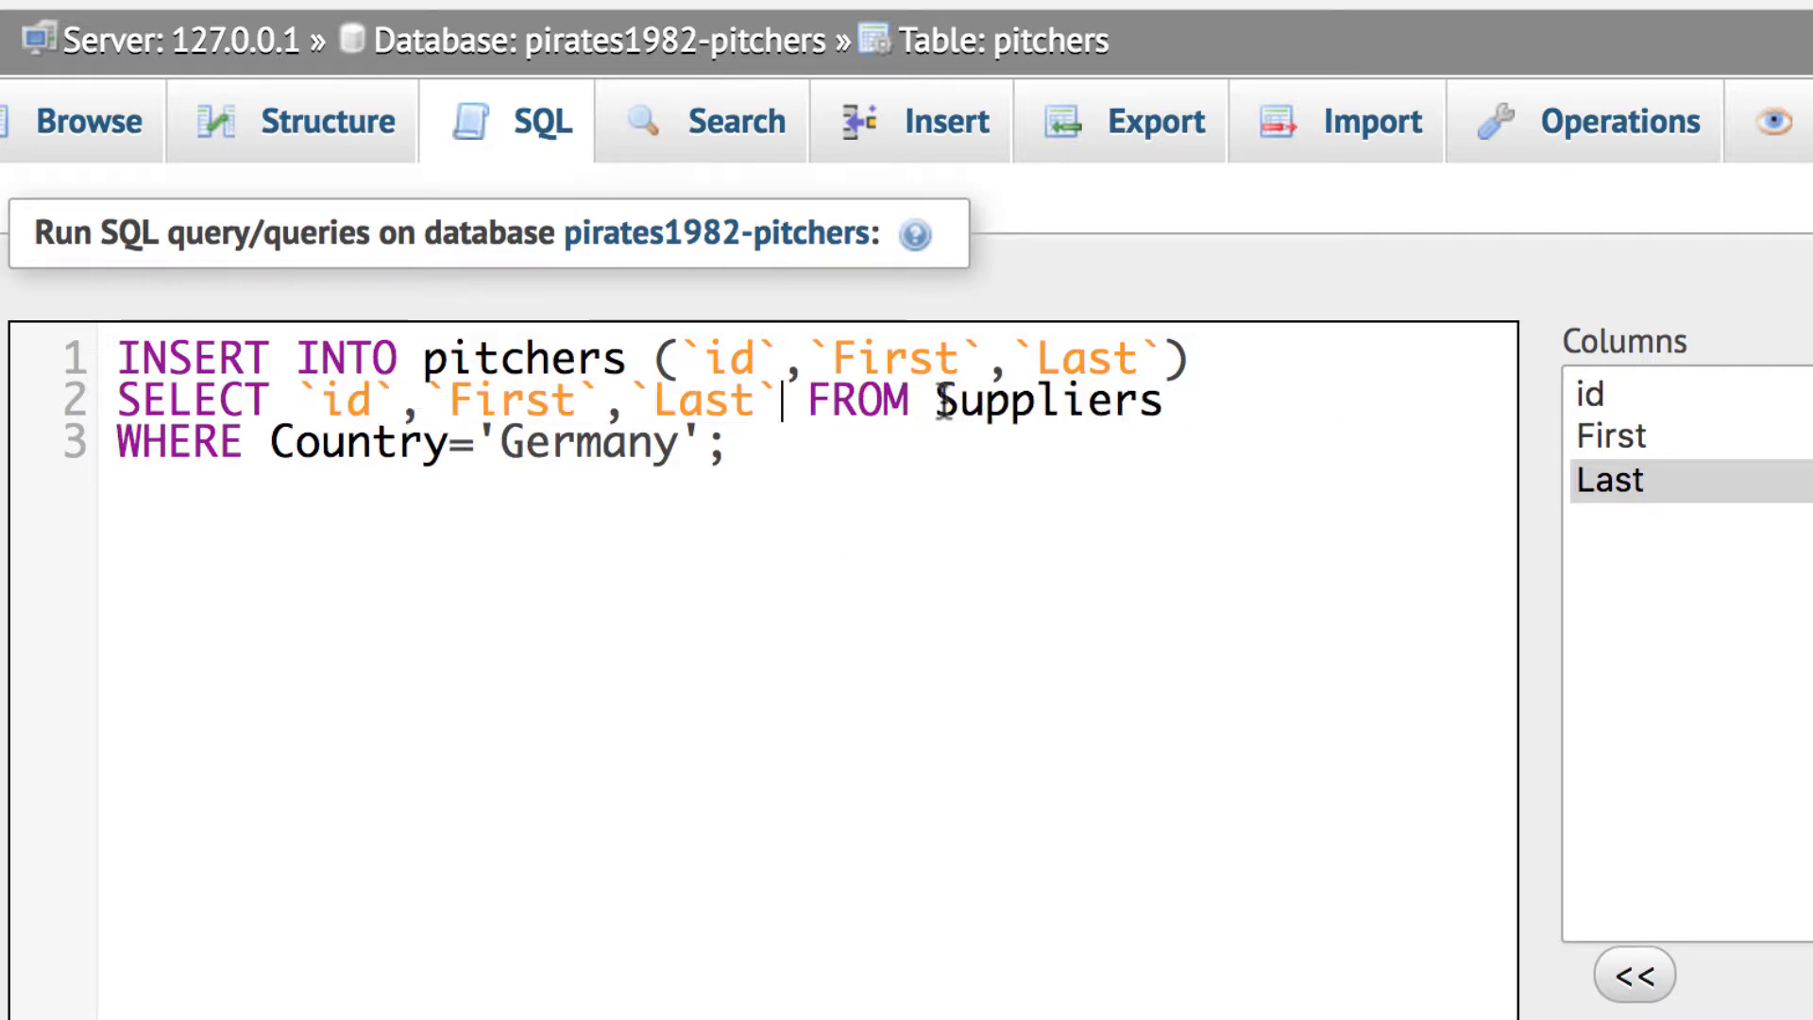
drag(932, 401, 1164, 408)
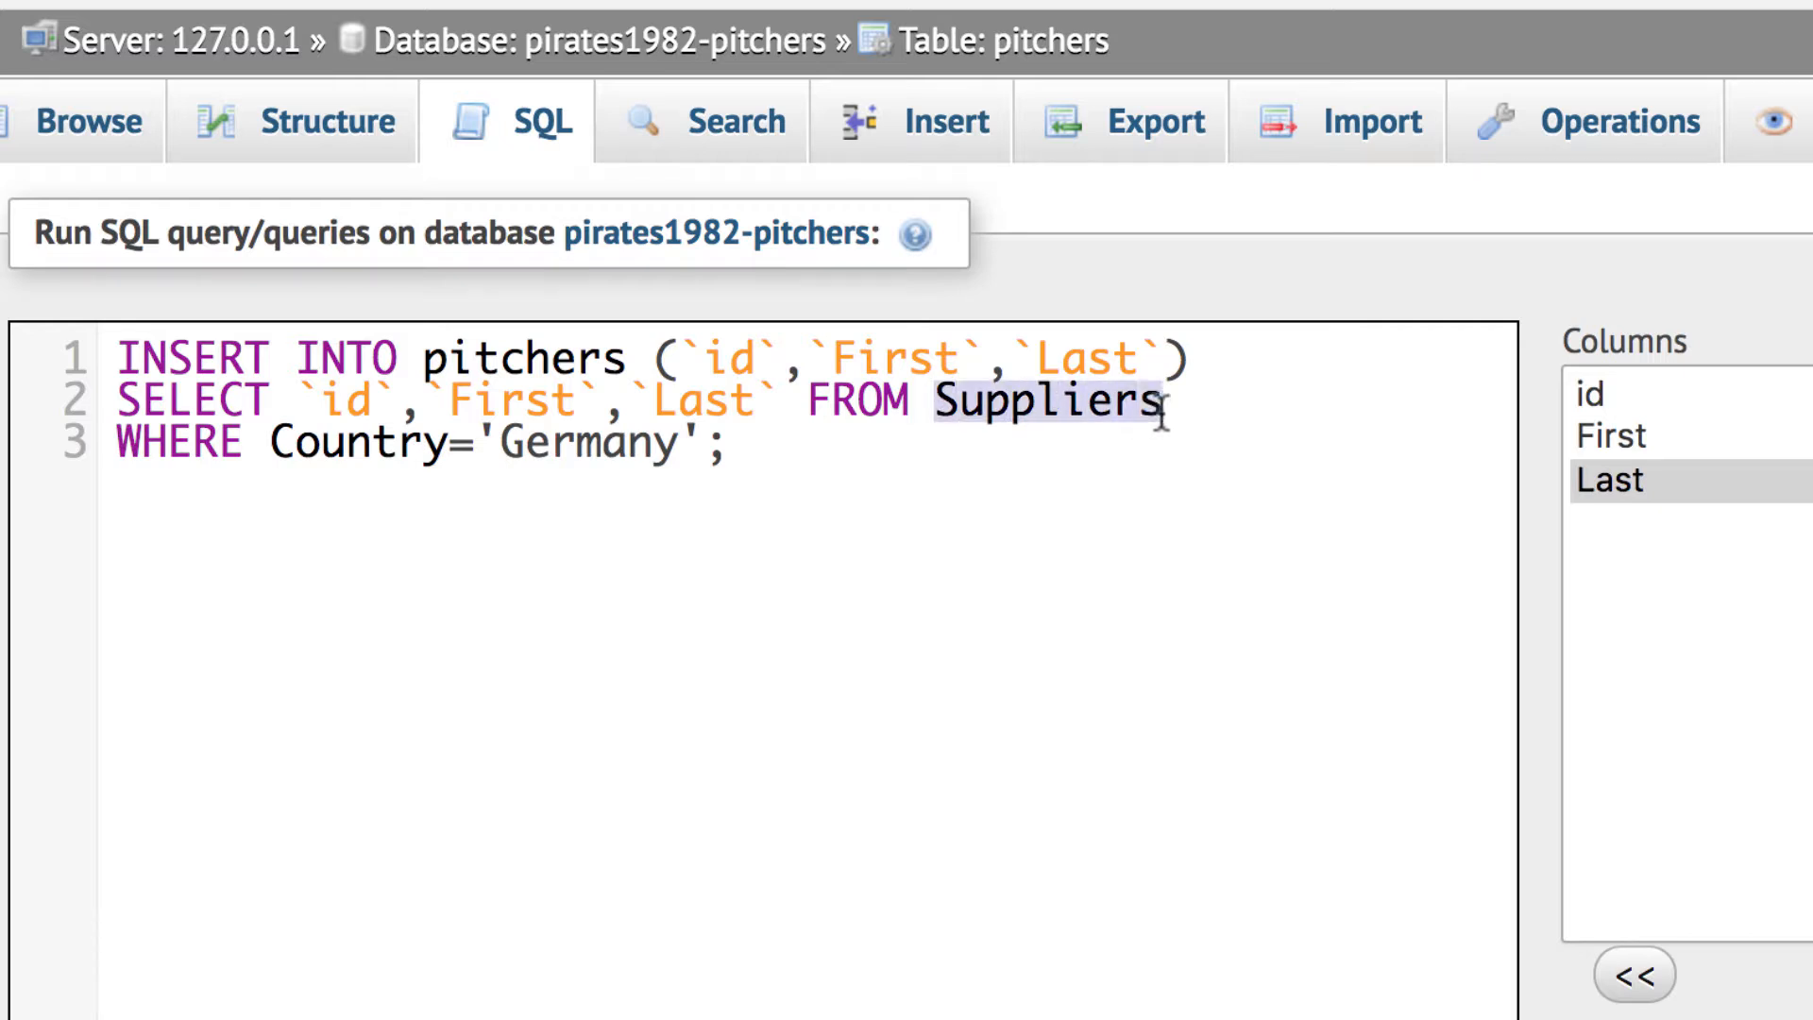
text(players)
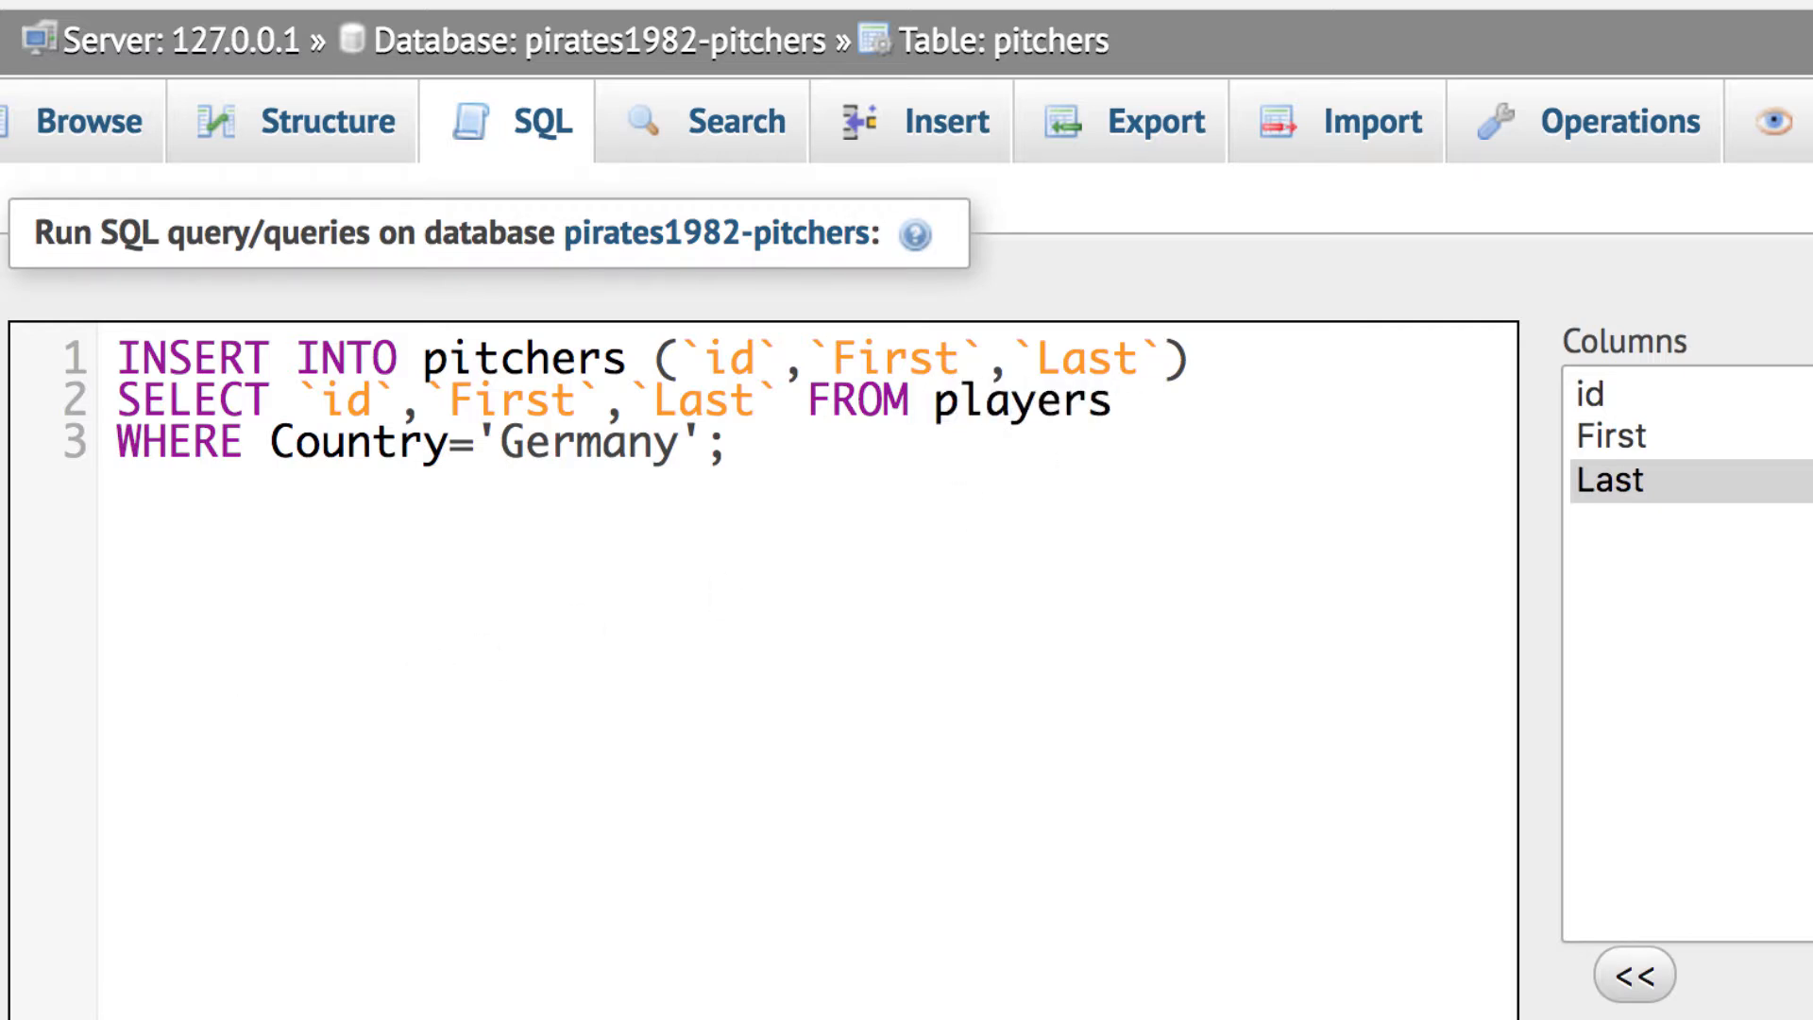
- Change the WHERE condition of the query to POS='P'
double_click(363, 457)
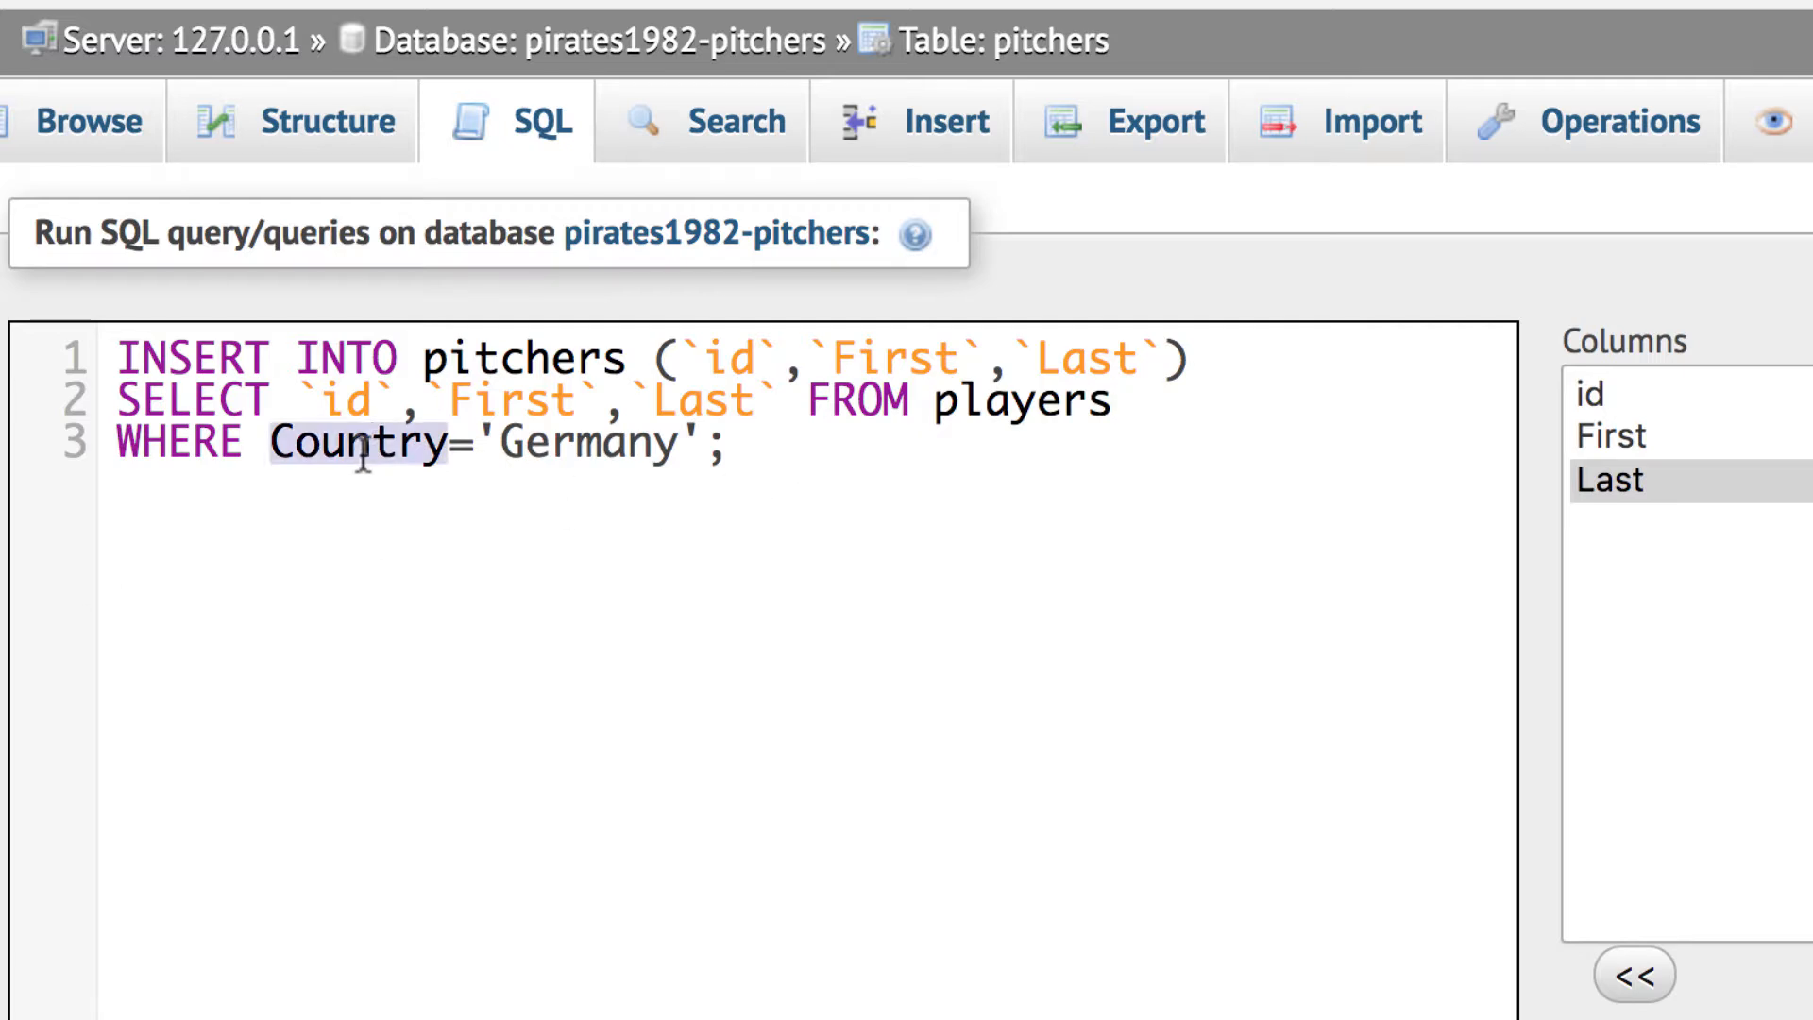
text(POS)
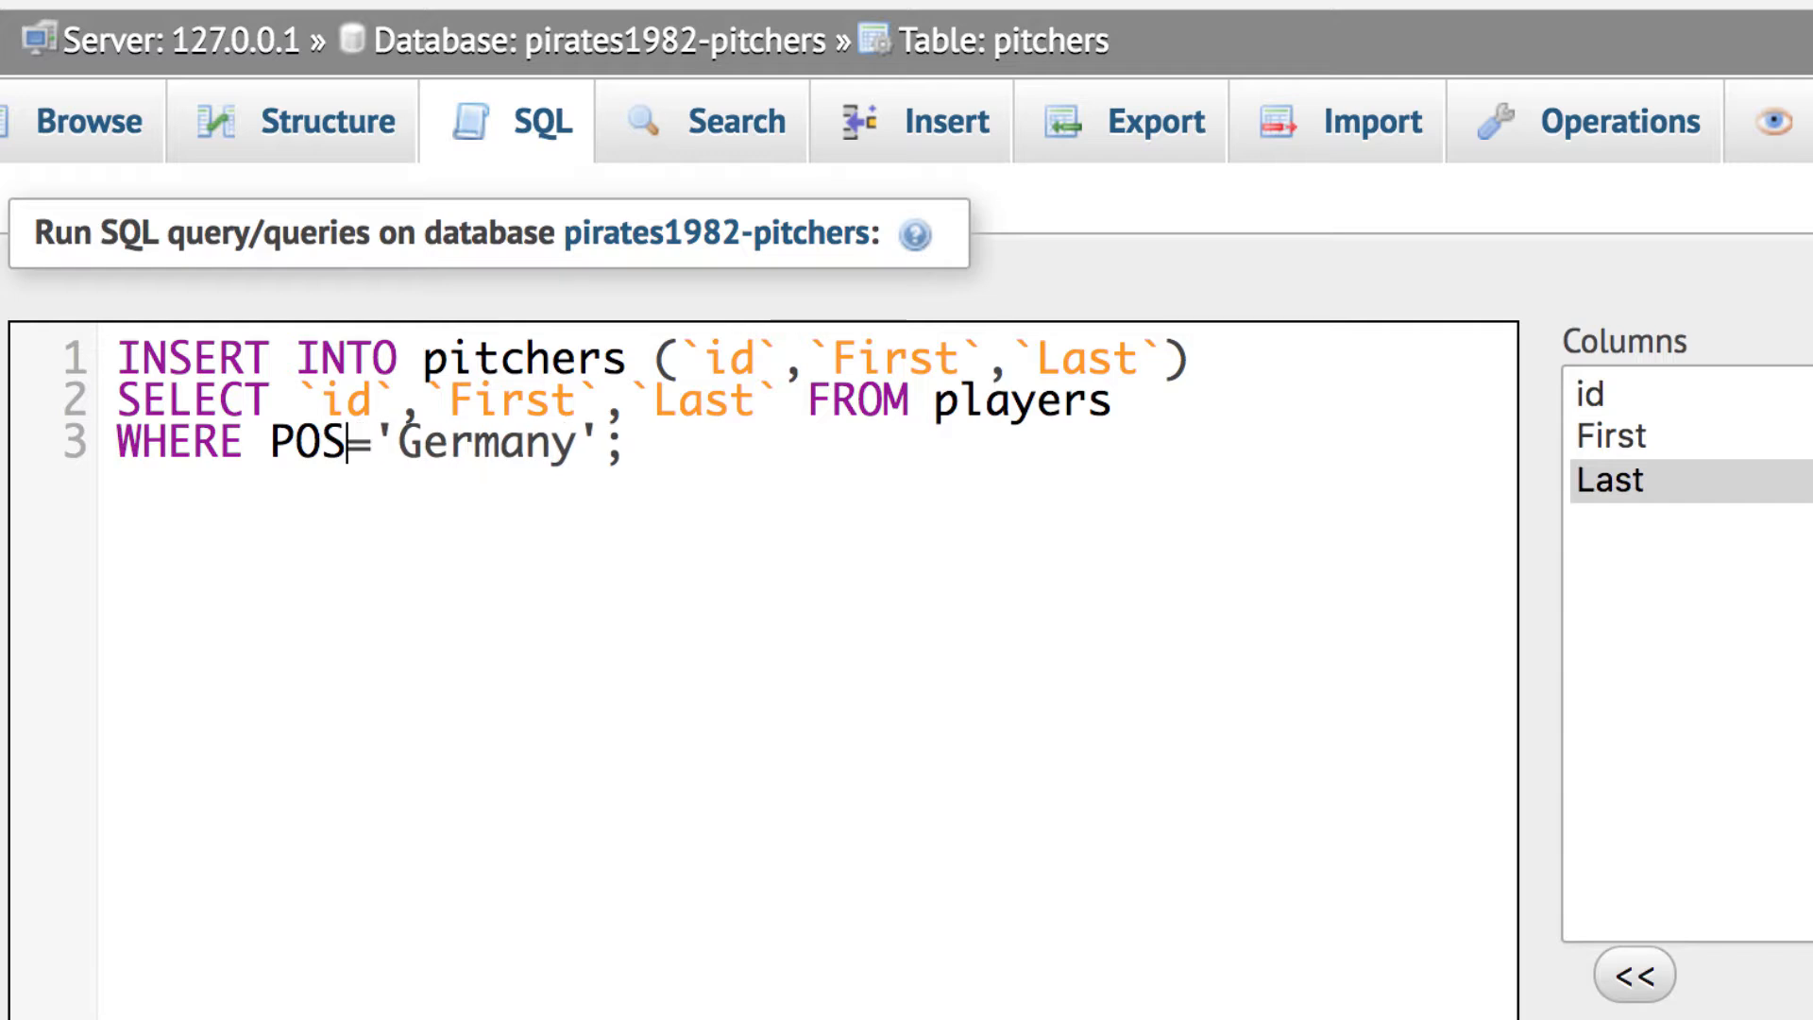
double_click(490, 453)
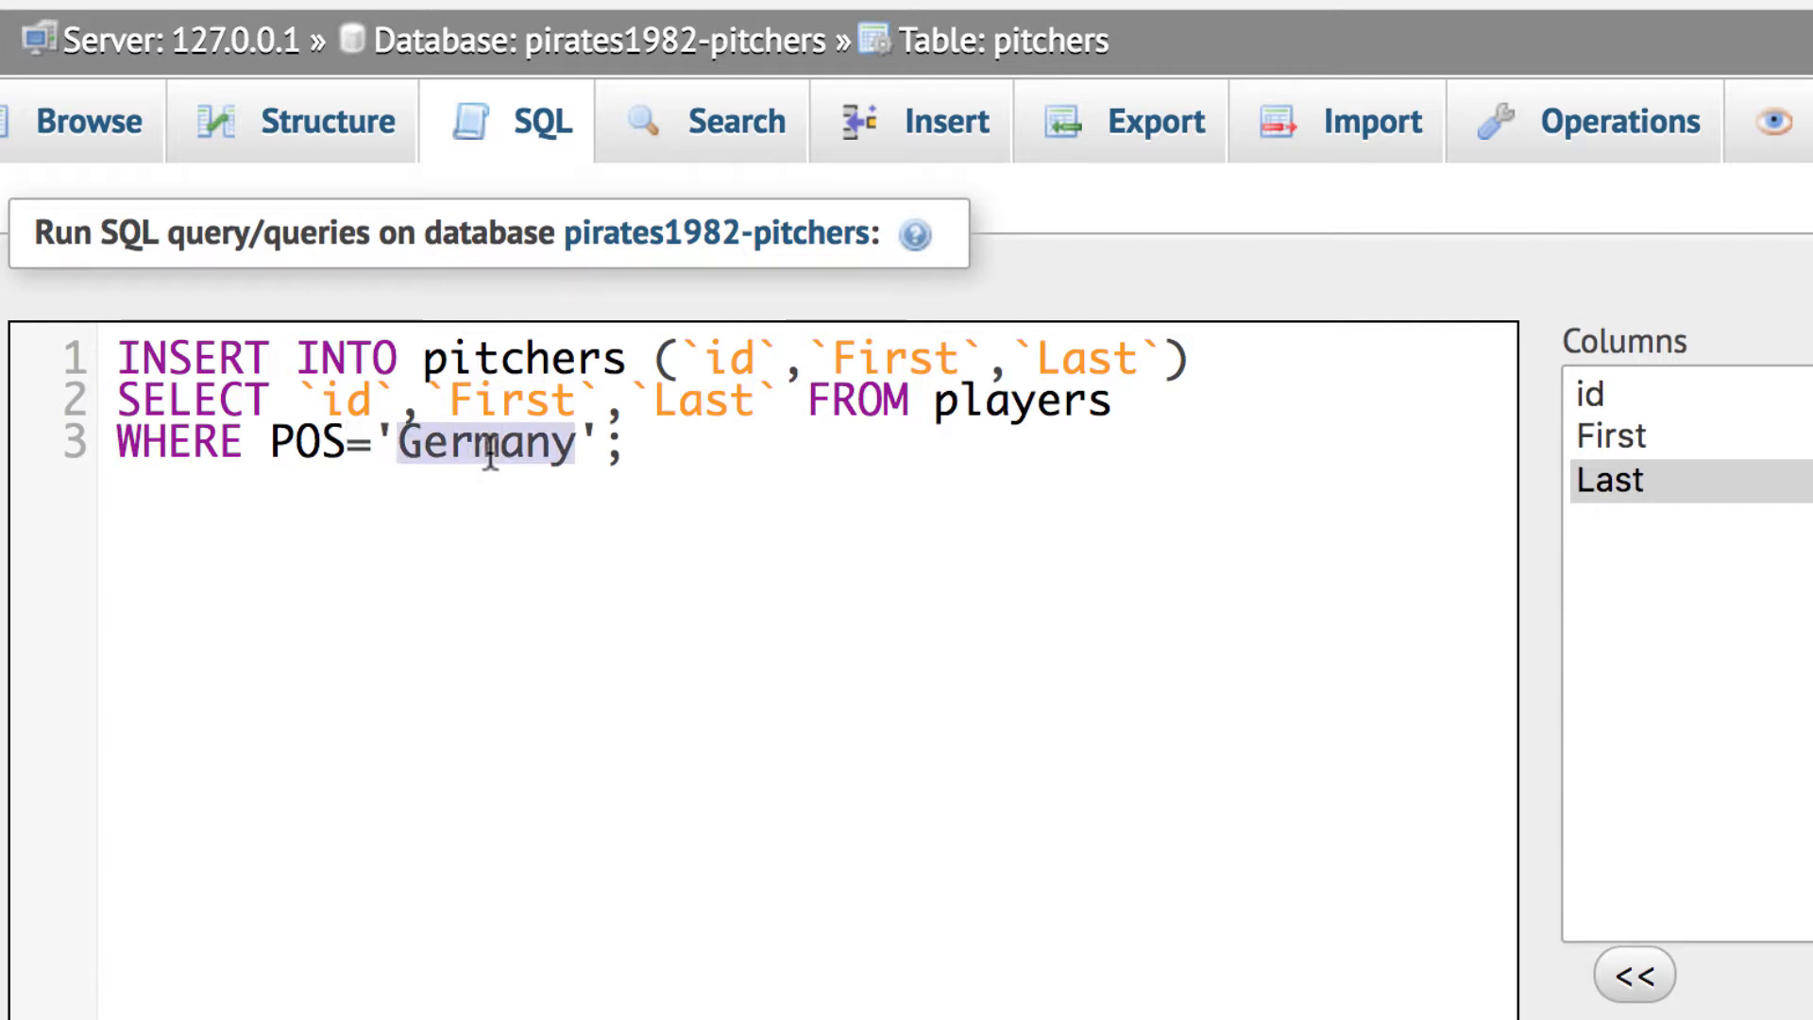
text(P)
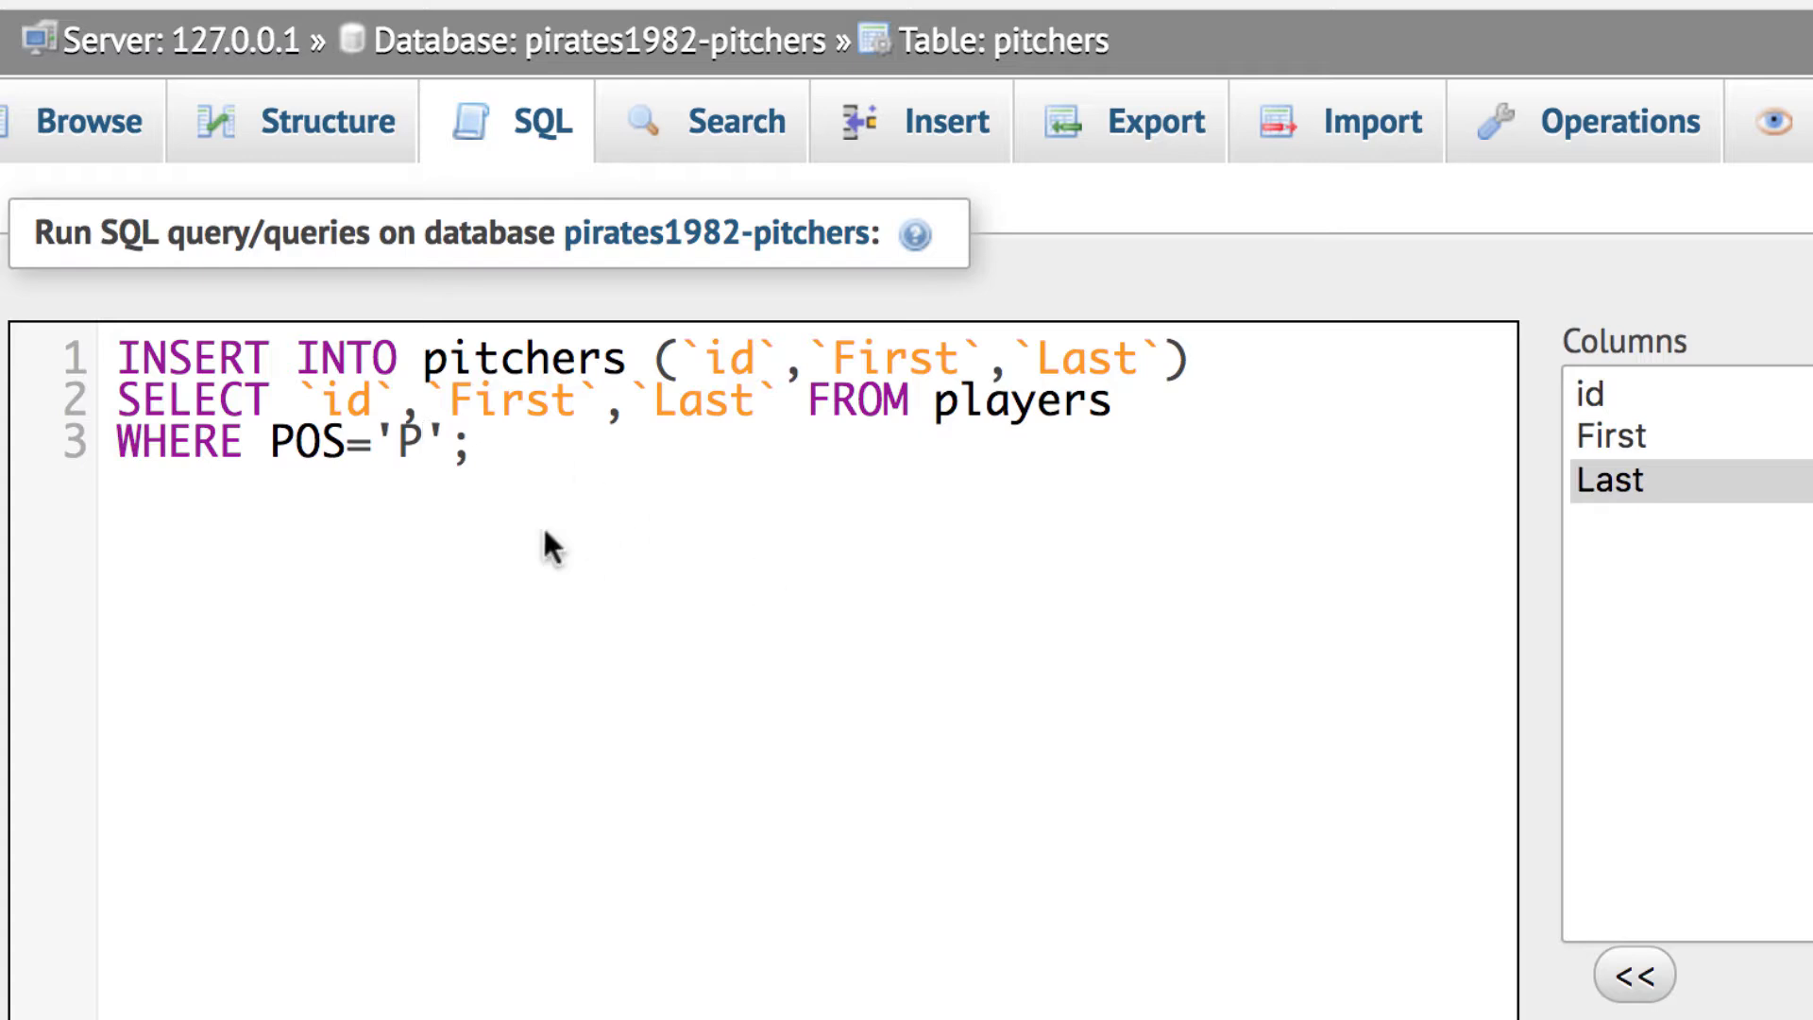
- Review the complete INSERT INTO SELECT query and run it on the pirates1982-pitchers database
drag(501, 449, 79, 349)
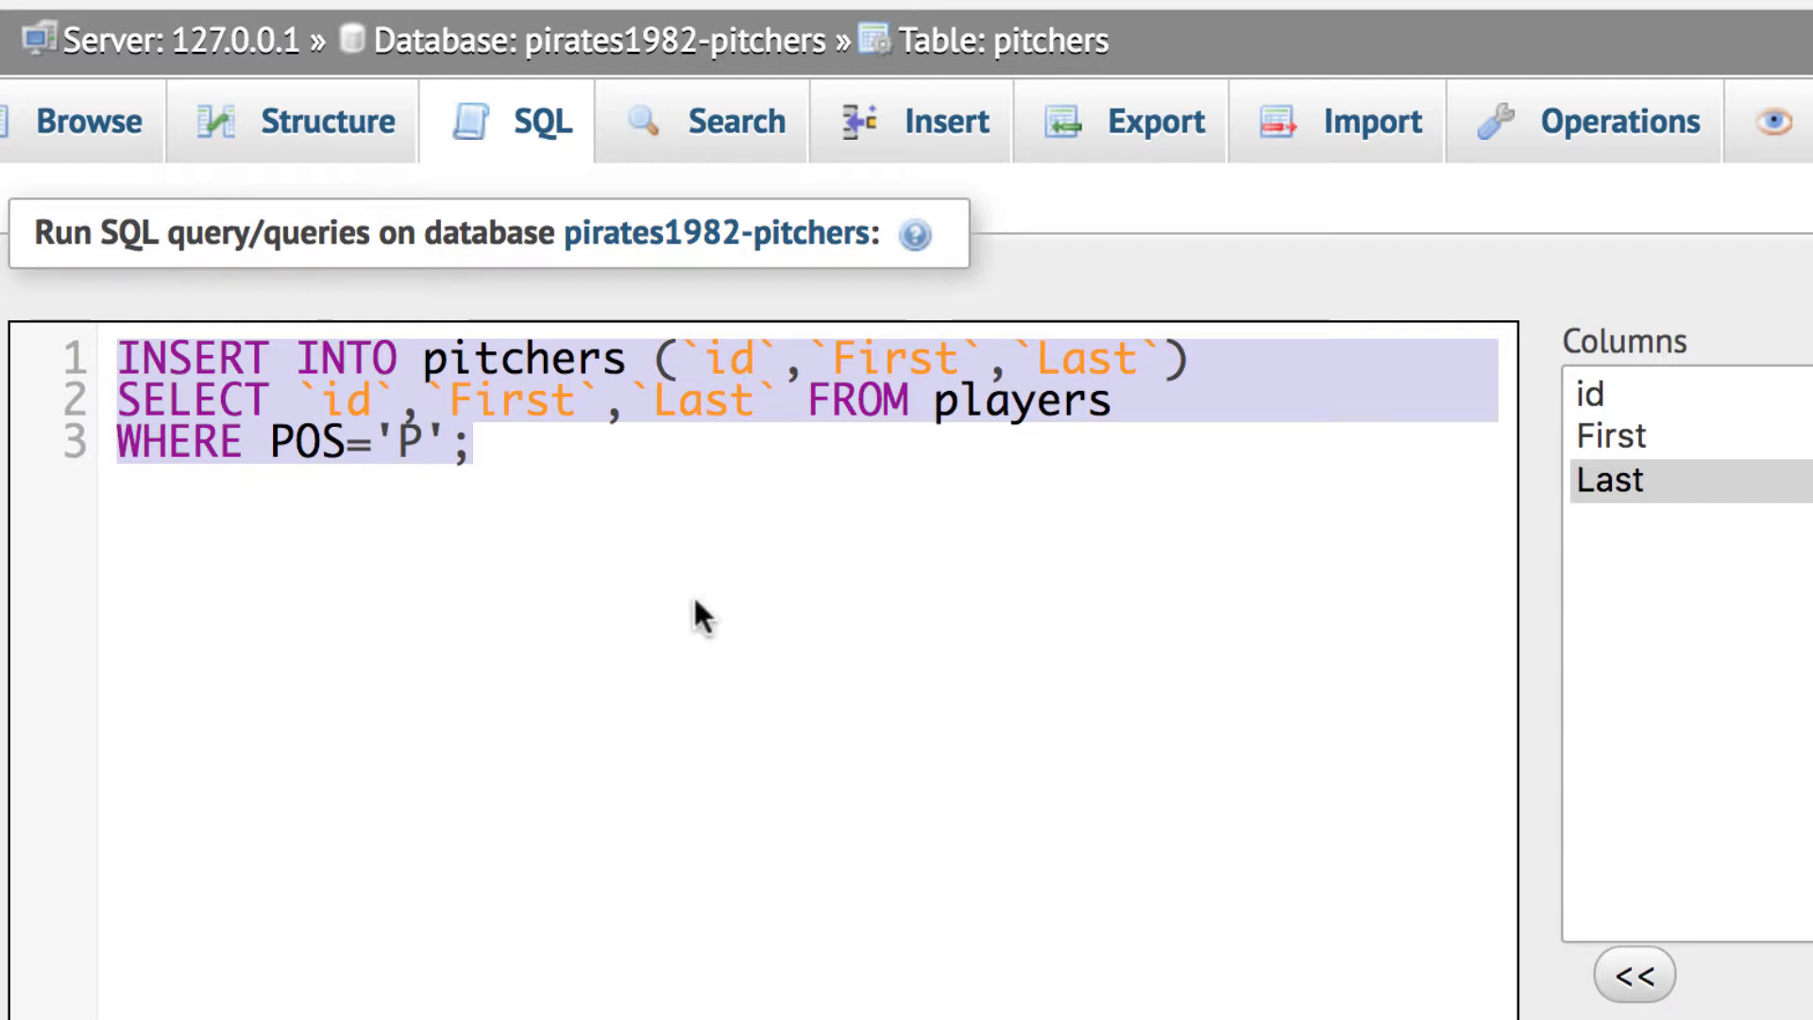
scroll(696, 604, down, 3)
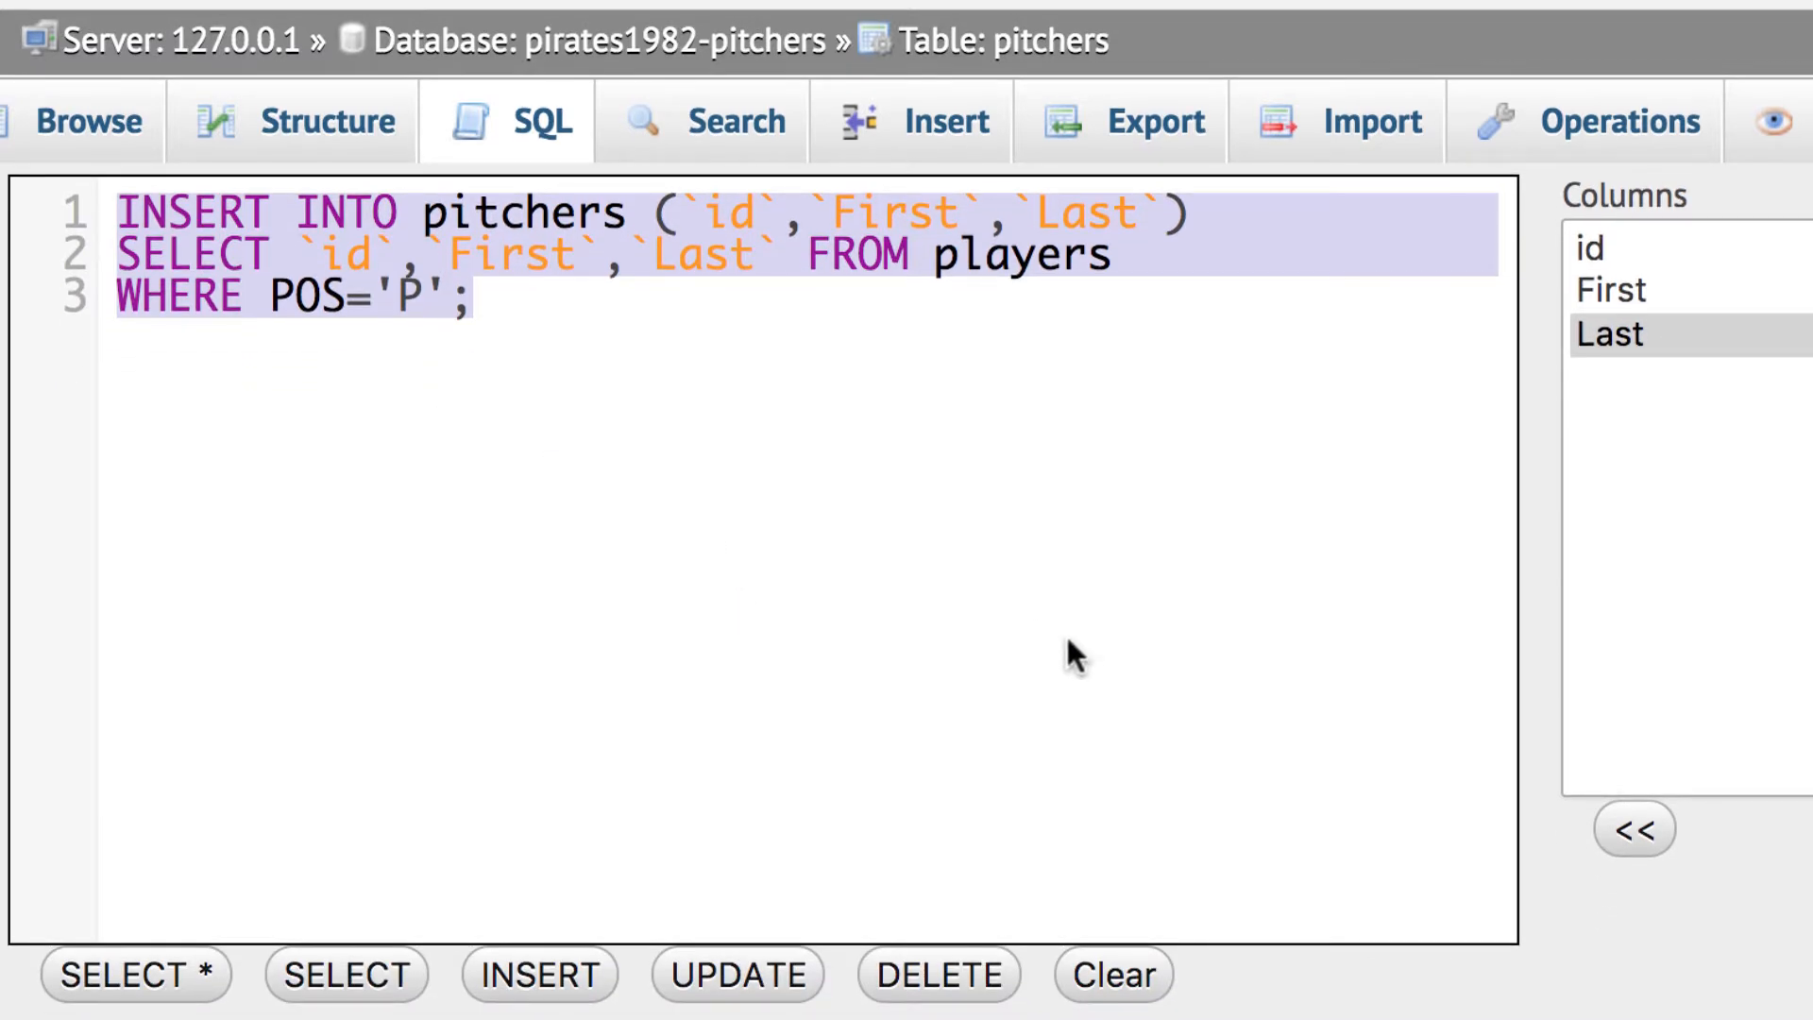
scroll(1132, 651, up, 3)
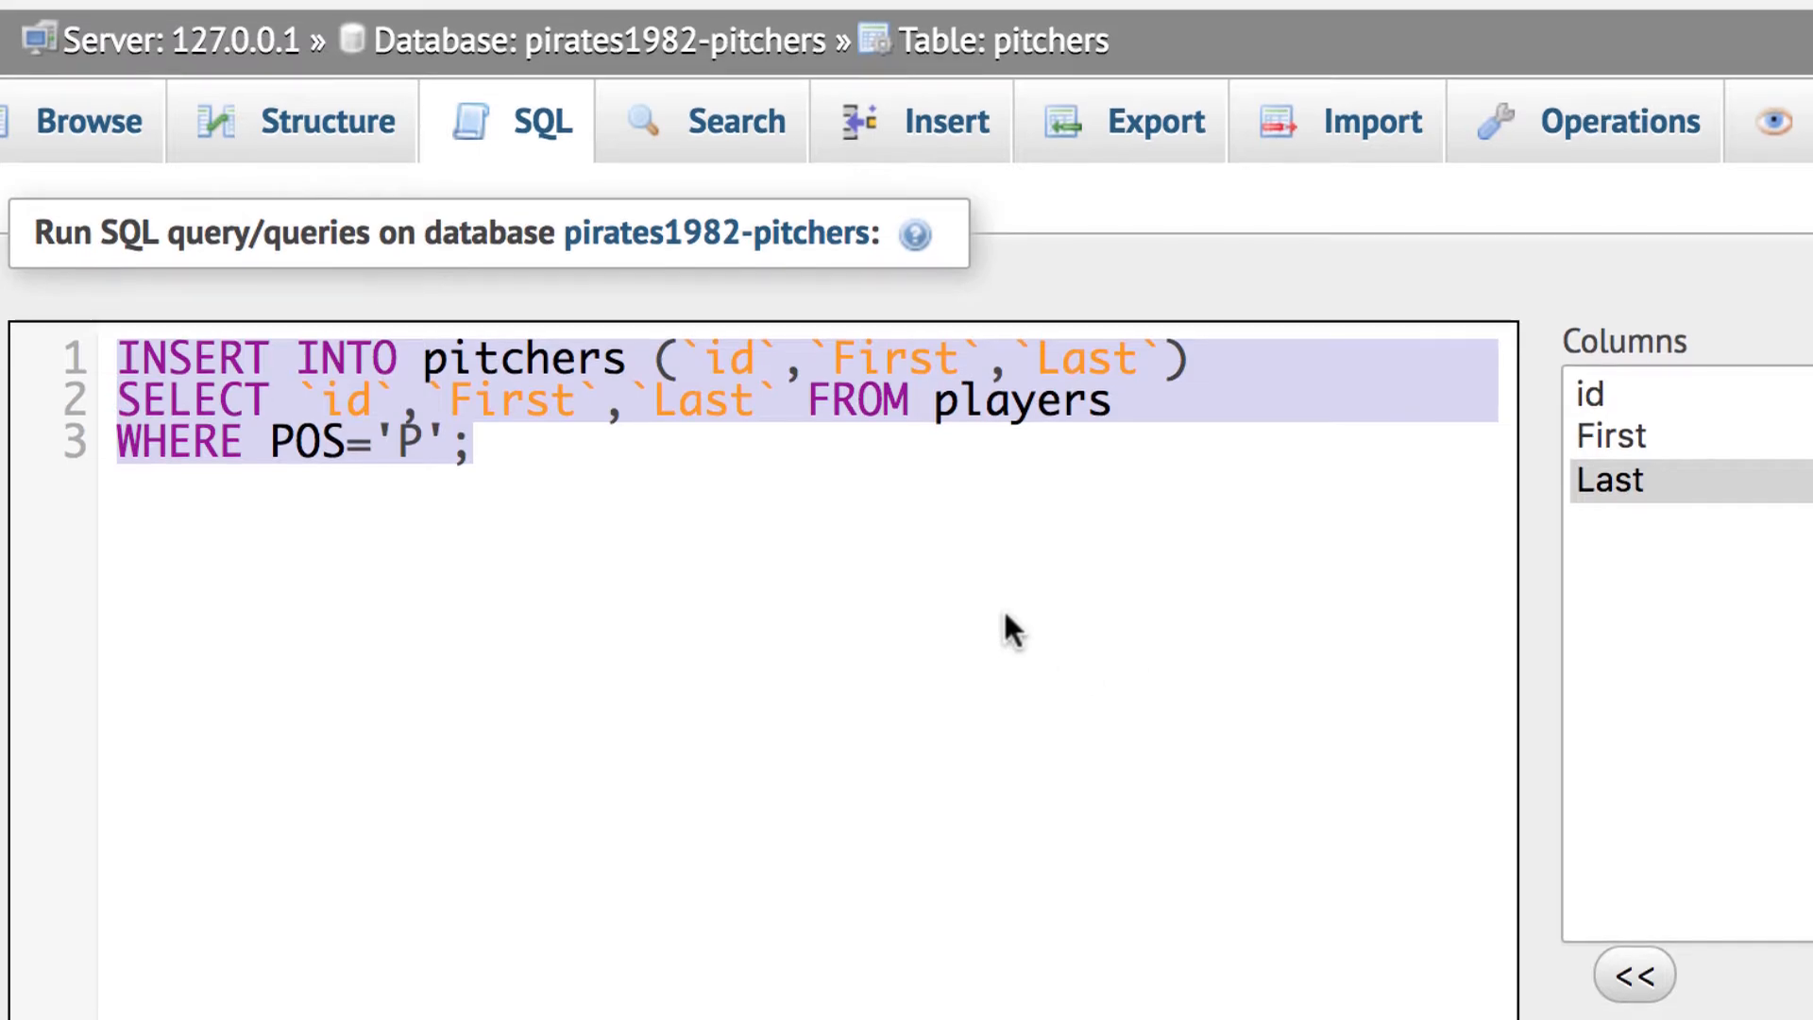
scroll(1586, 921, down, 3)
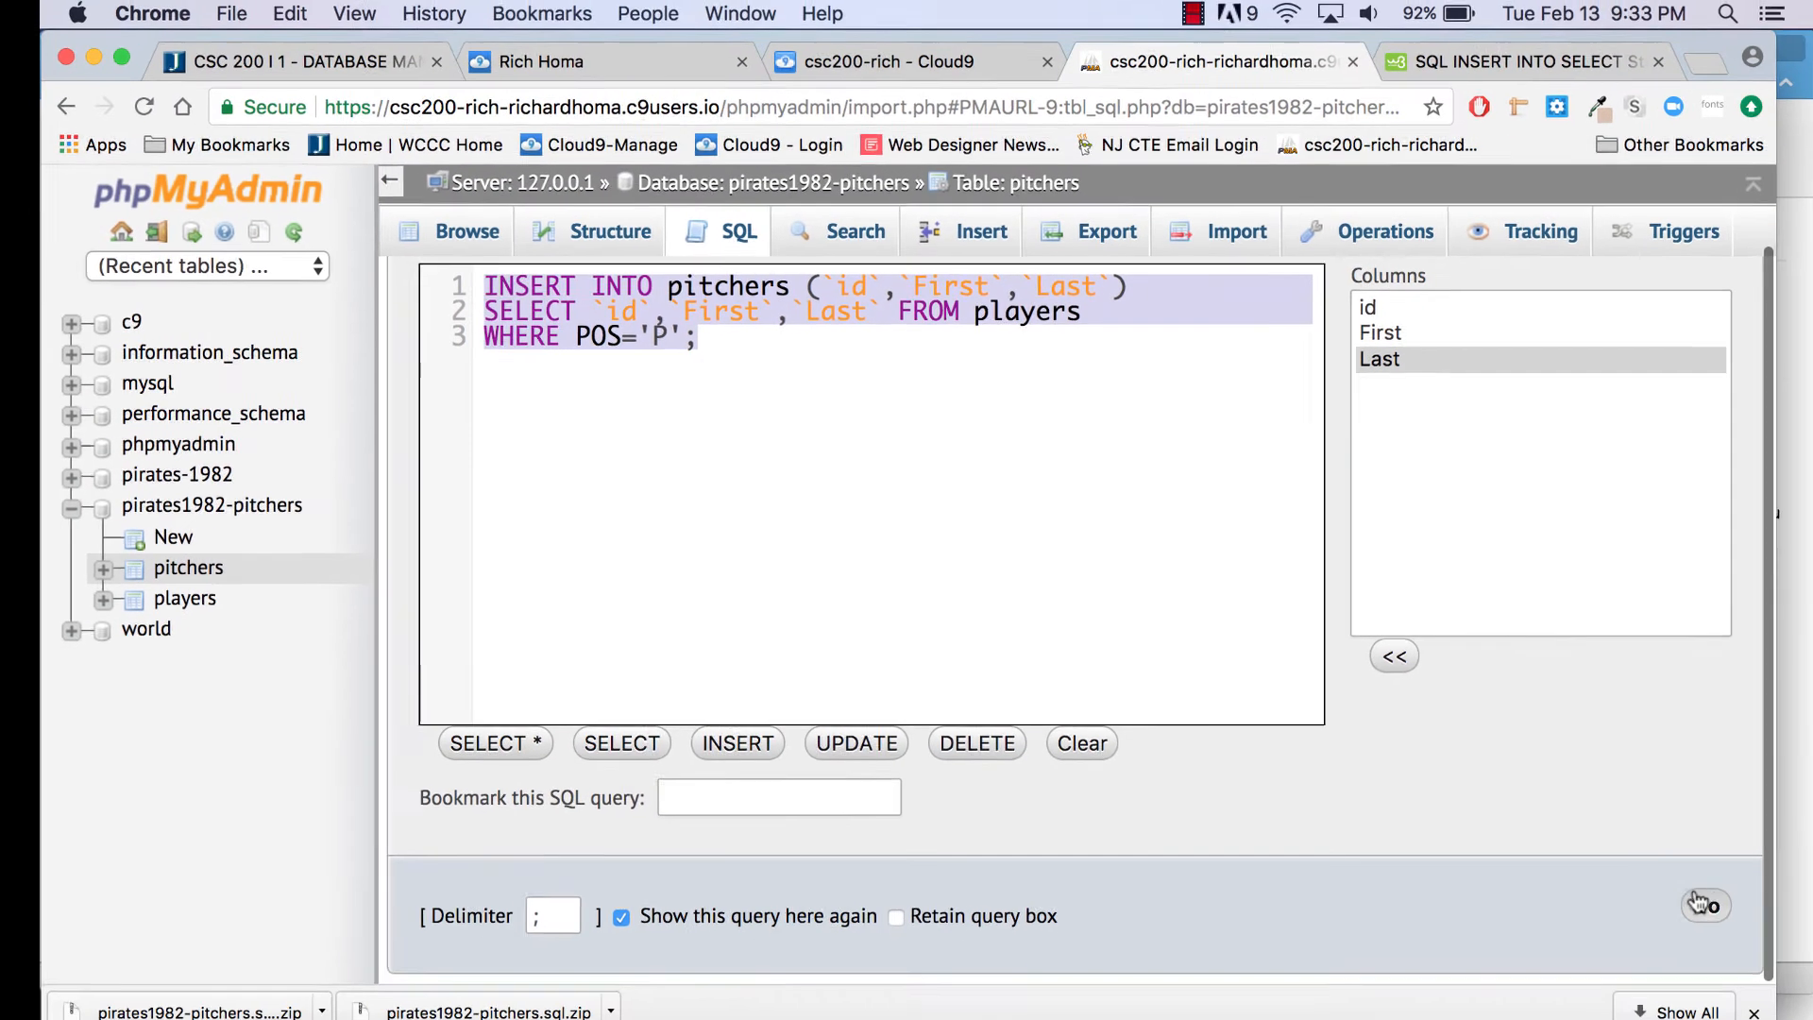
click(1703, 905)
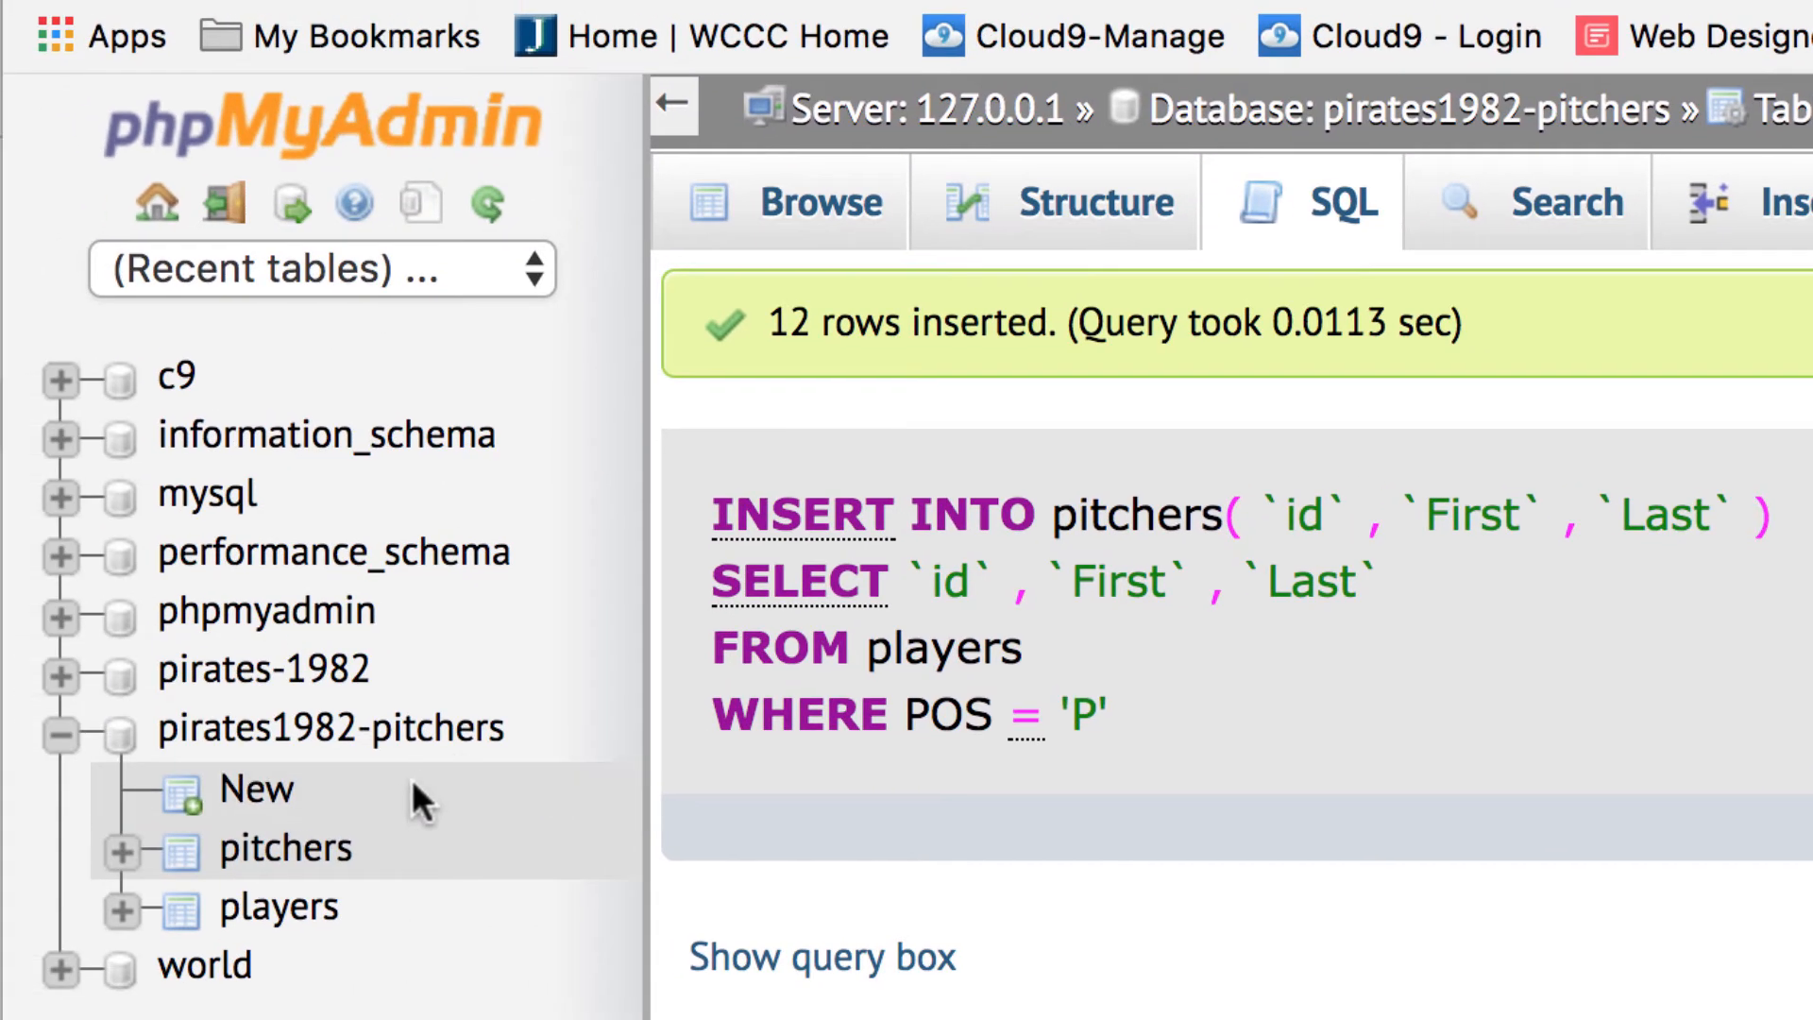
- Browse the pitchers table and examine the id, First and Last values of all inserted rows
click(344, 856)
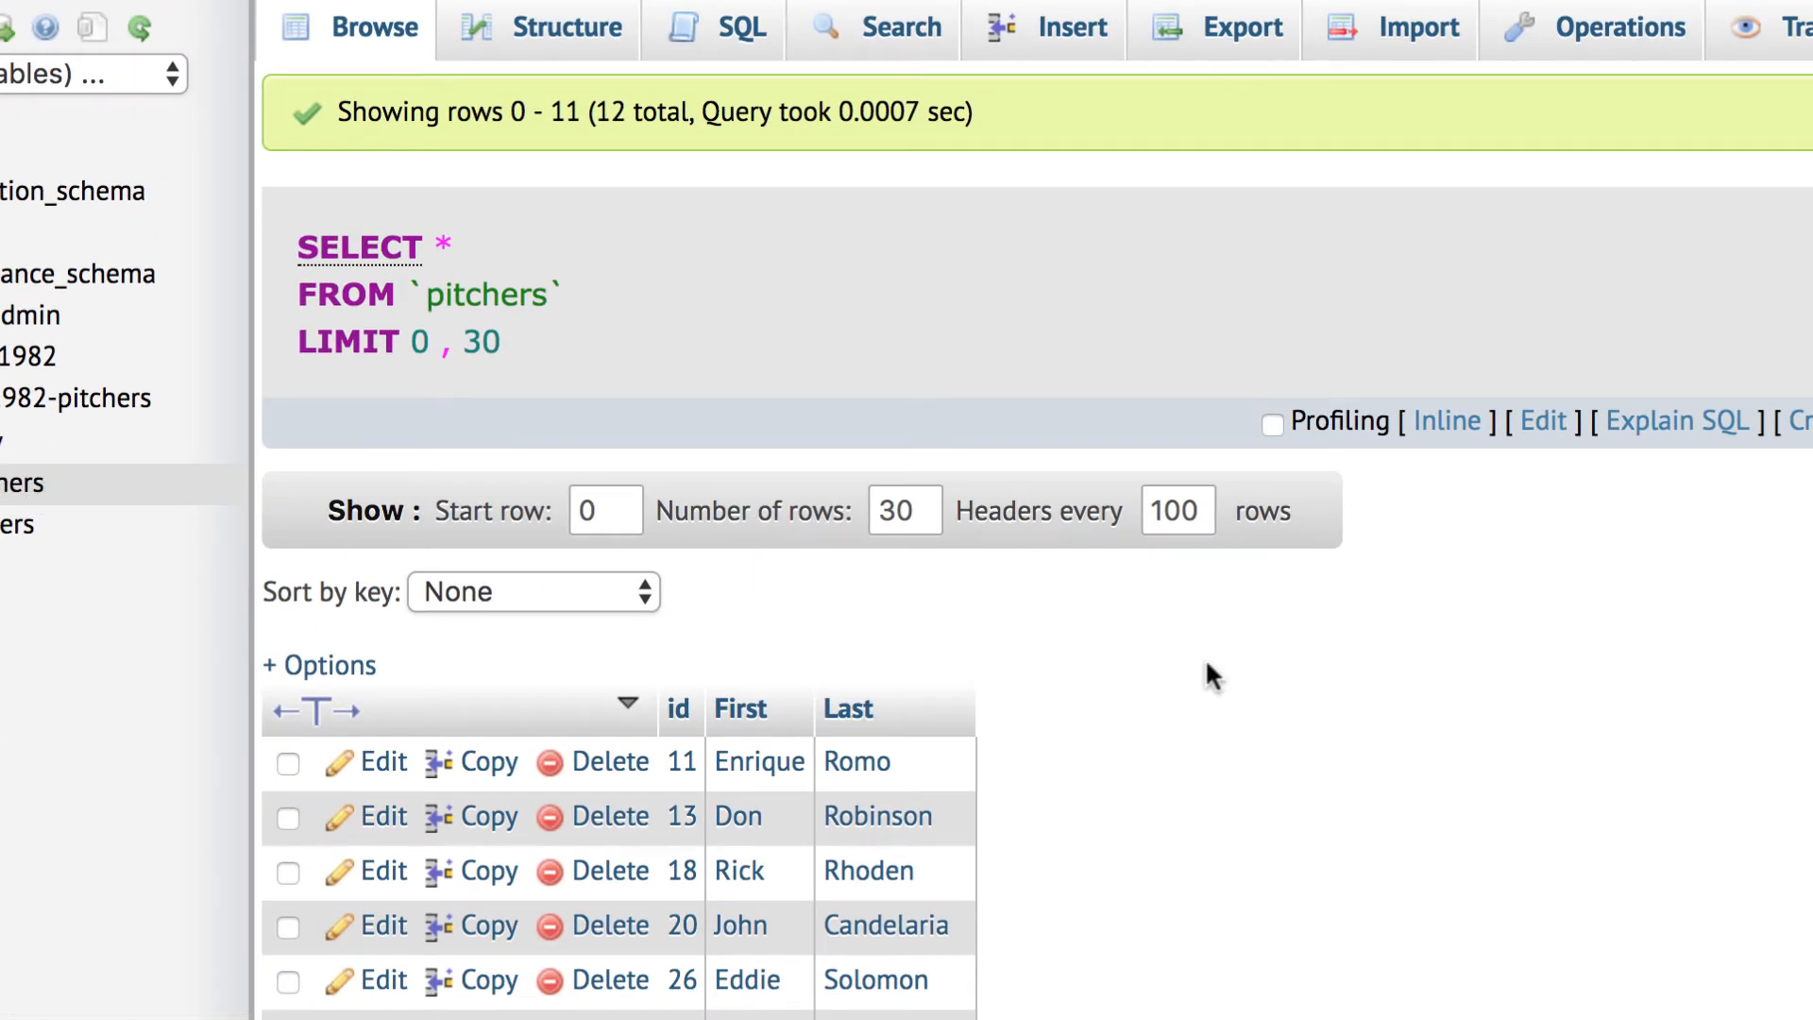
scroll(1204, 658, up, 2)
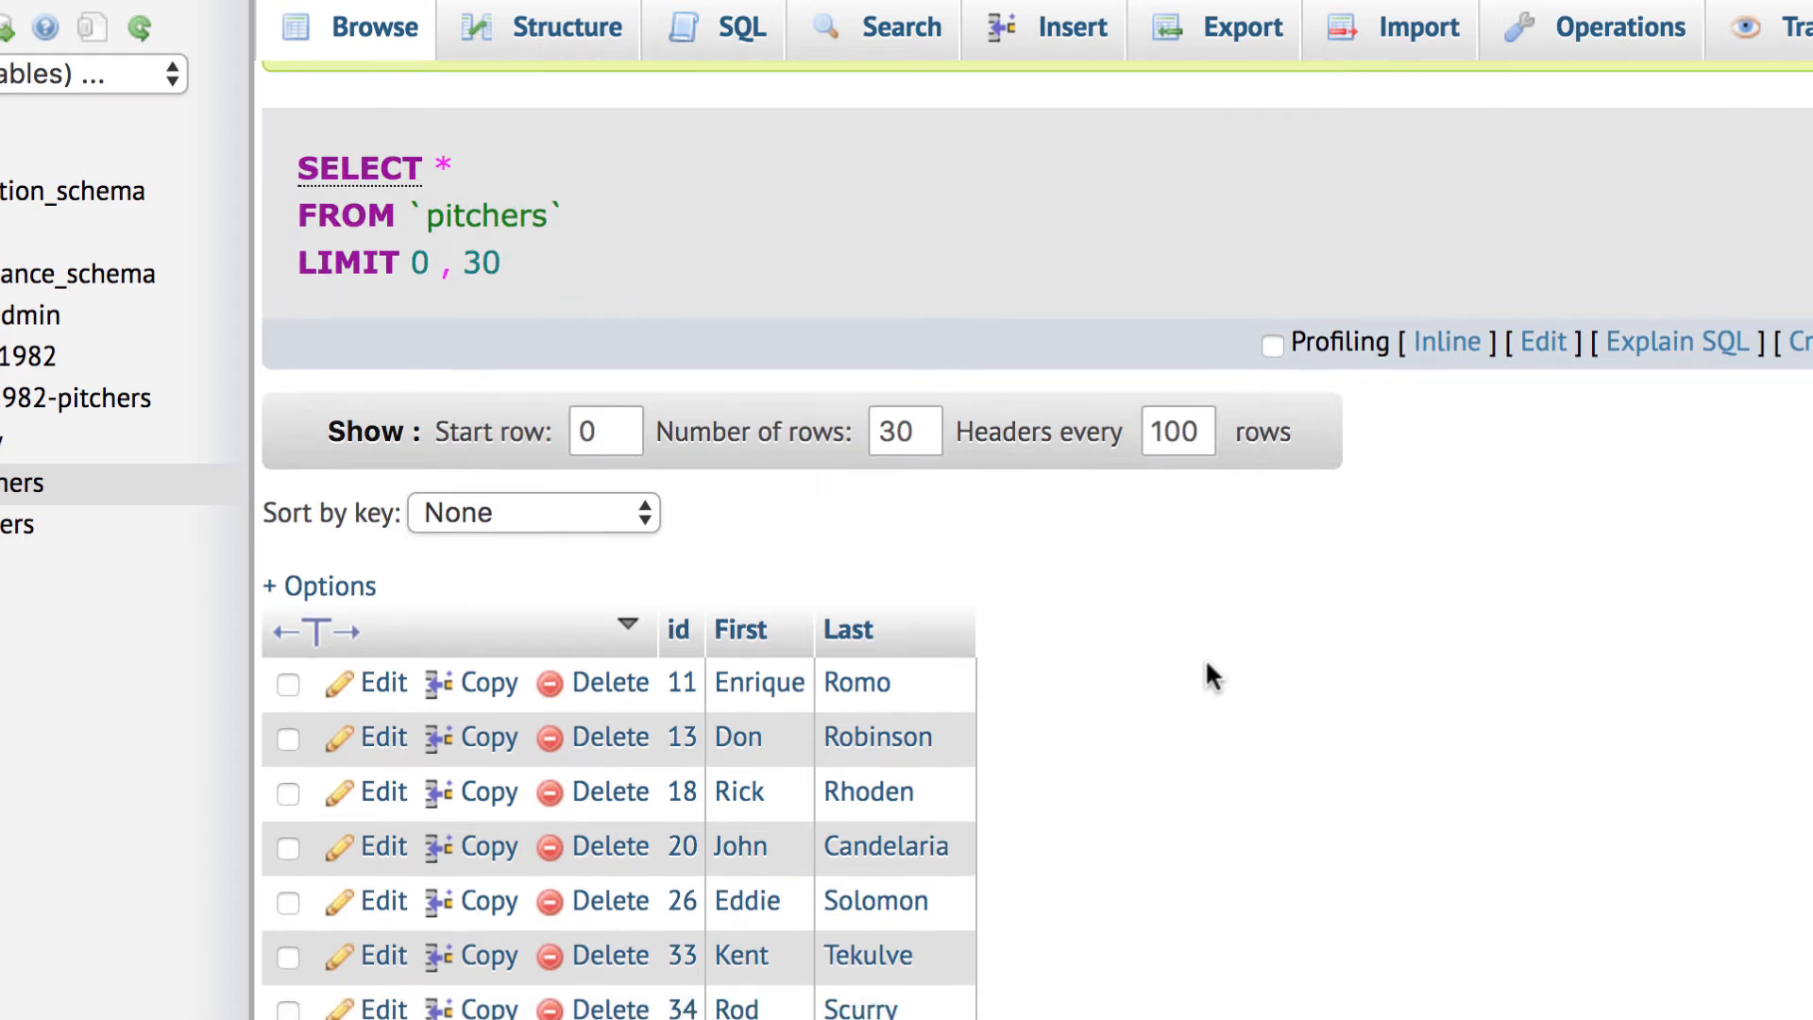
scroll(1205, 657, down, 3)
scroll(1205, 657, down, 1)
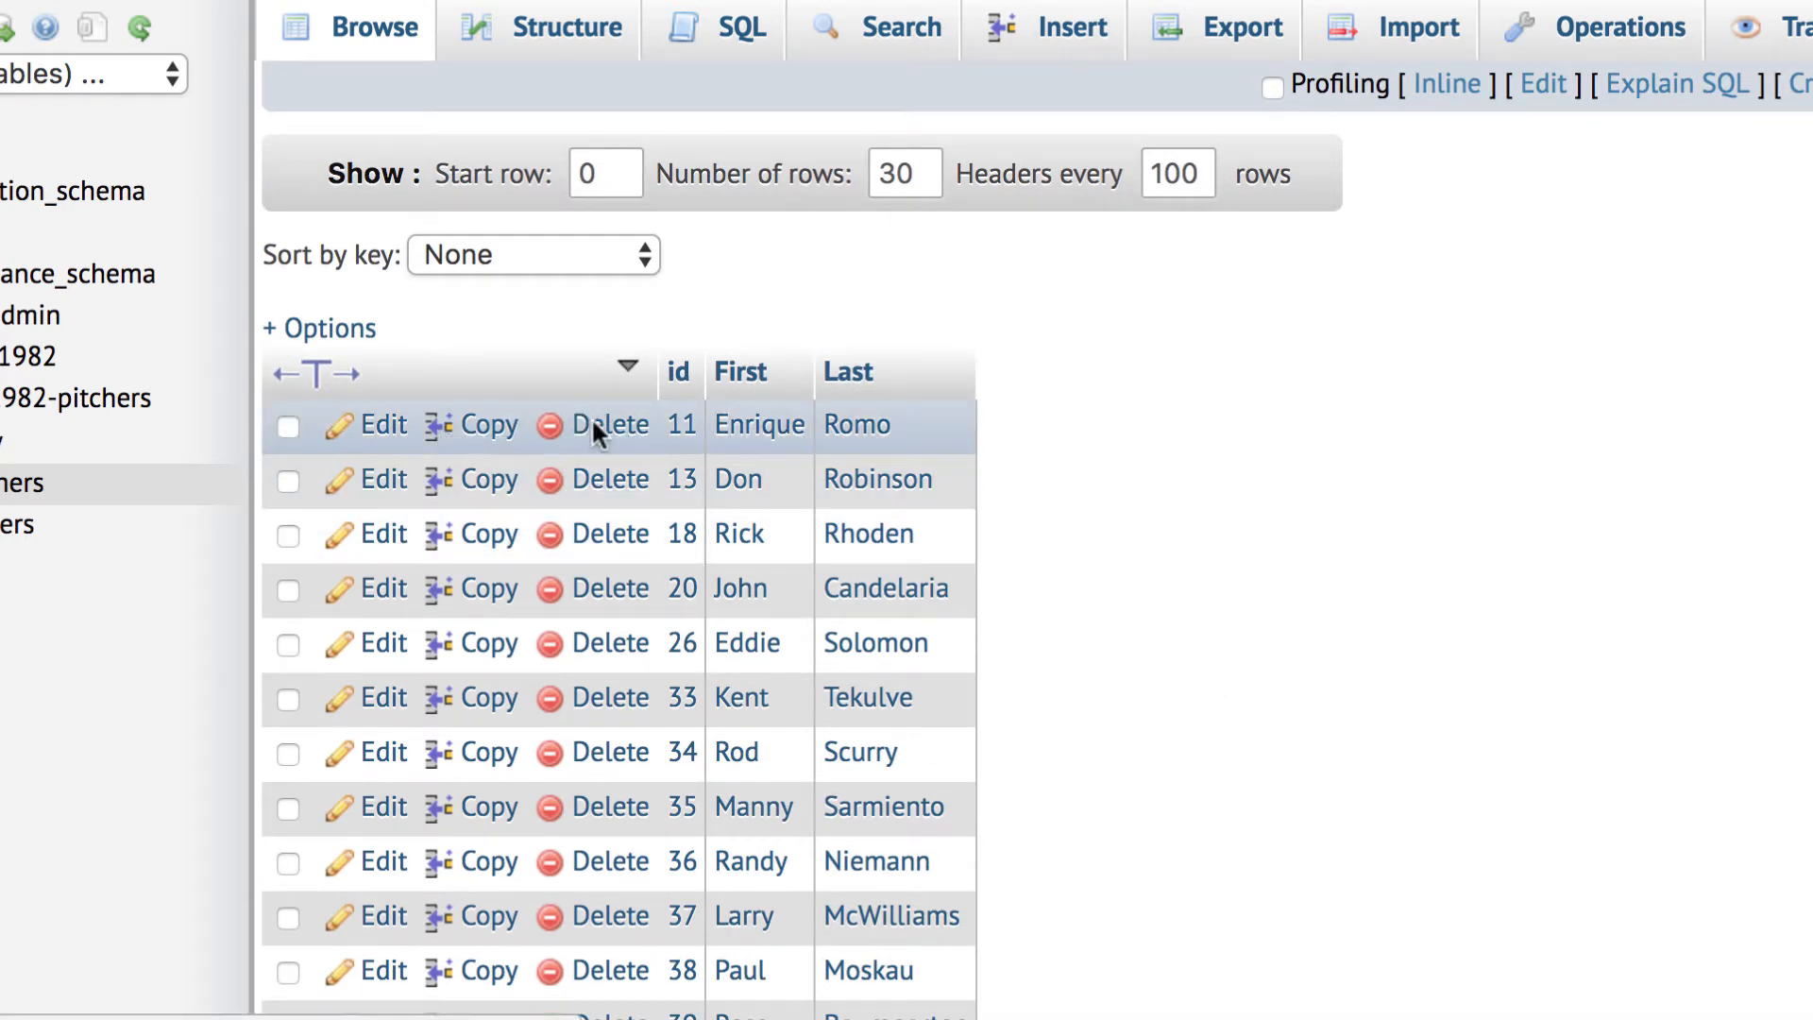
scroll(584, 509, up, 3)
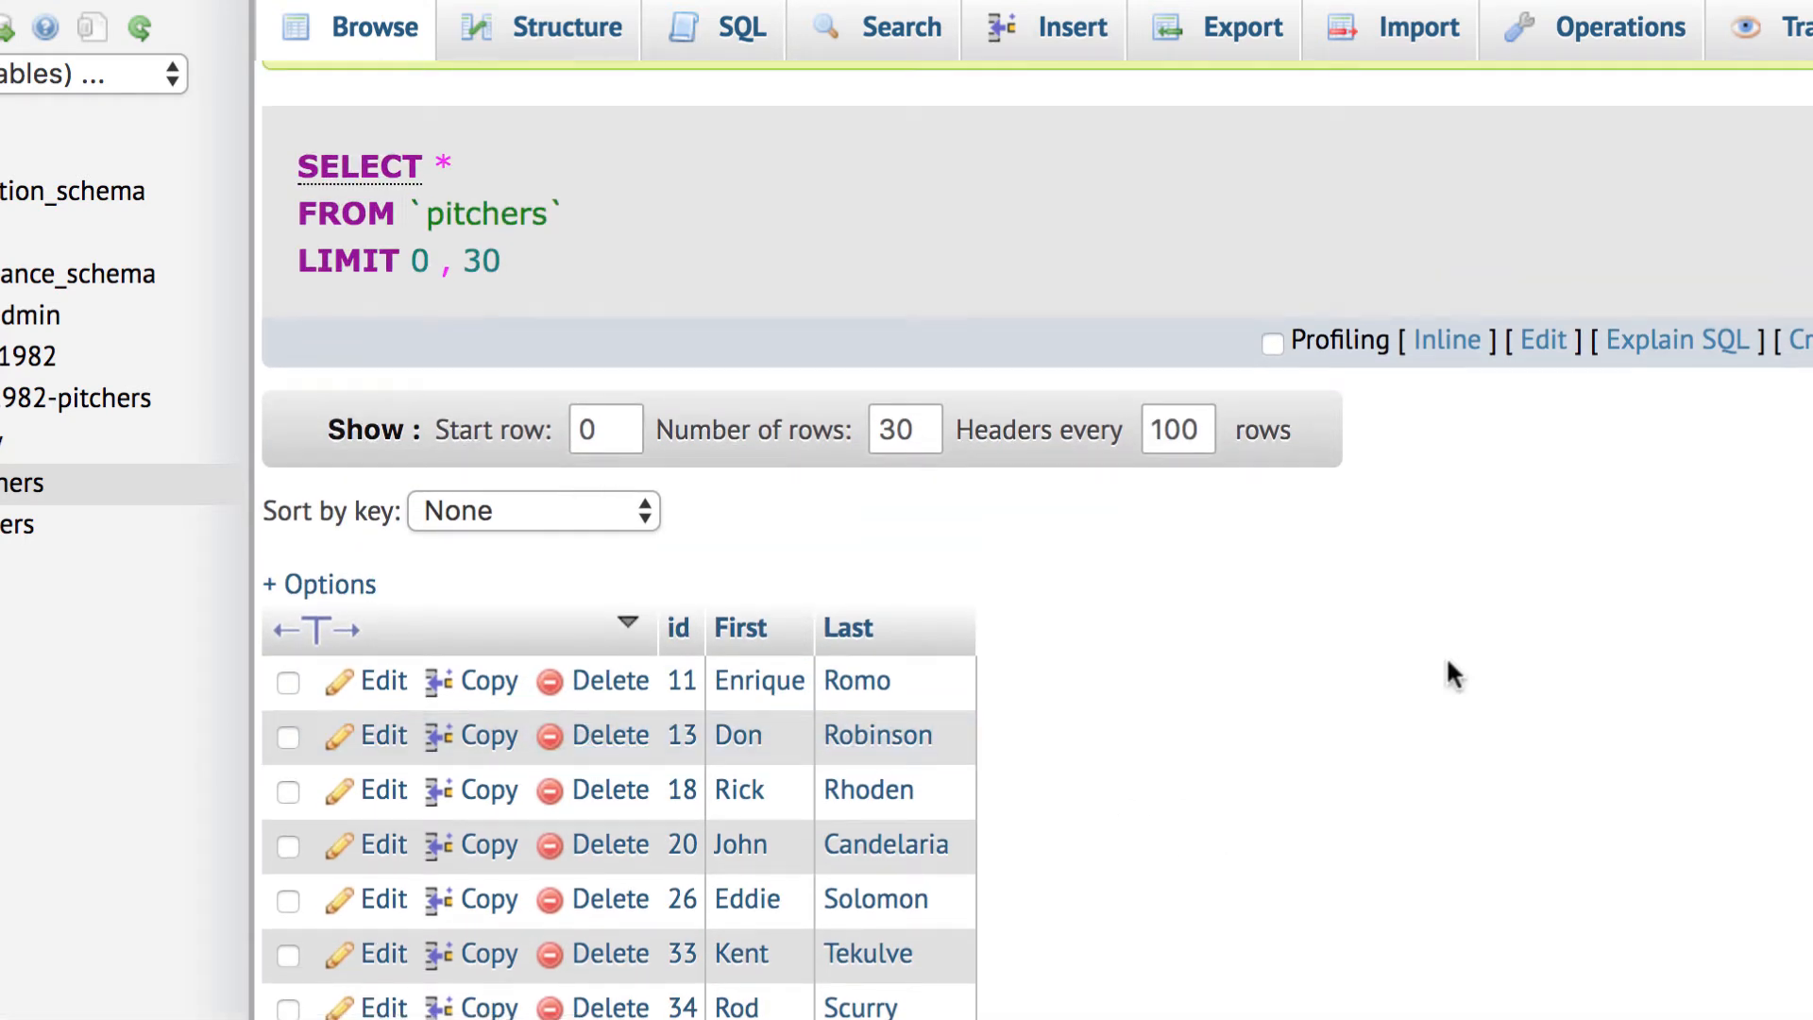
scroll(1447, 660, up, 1)
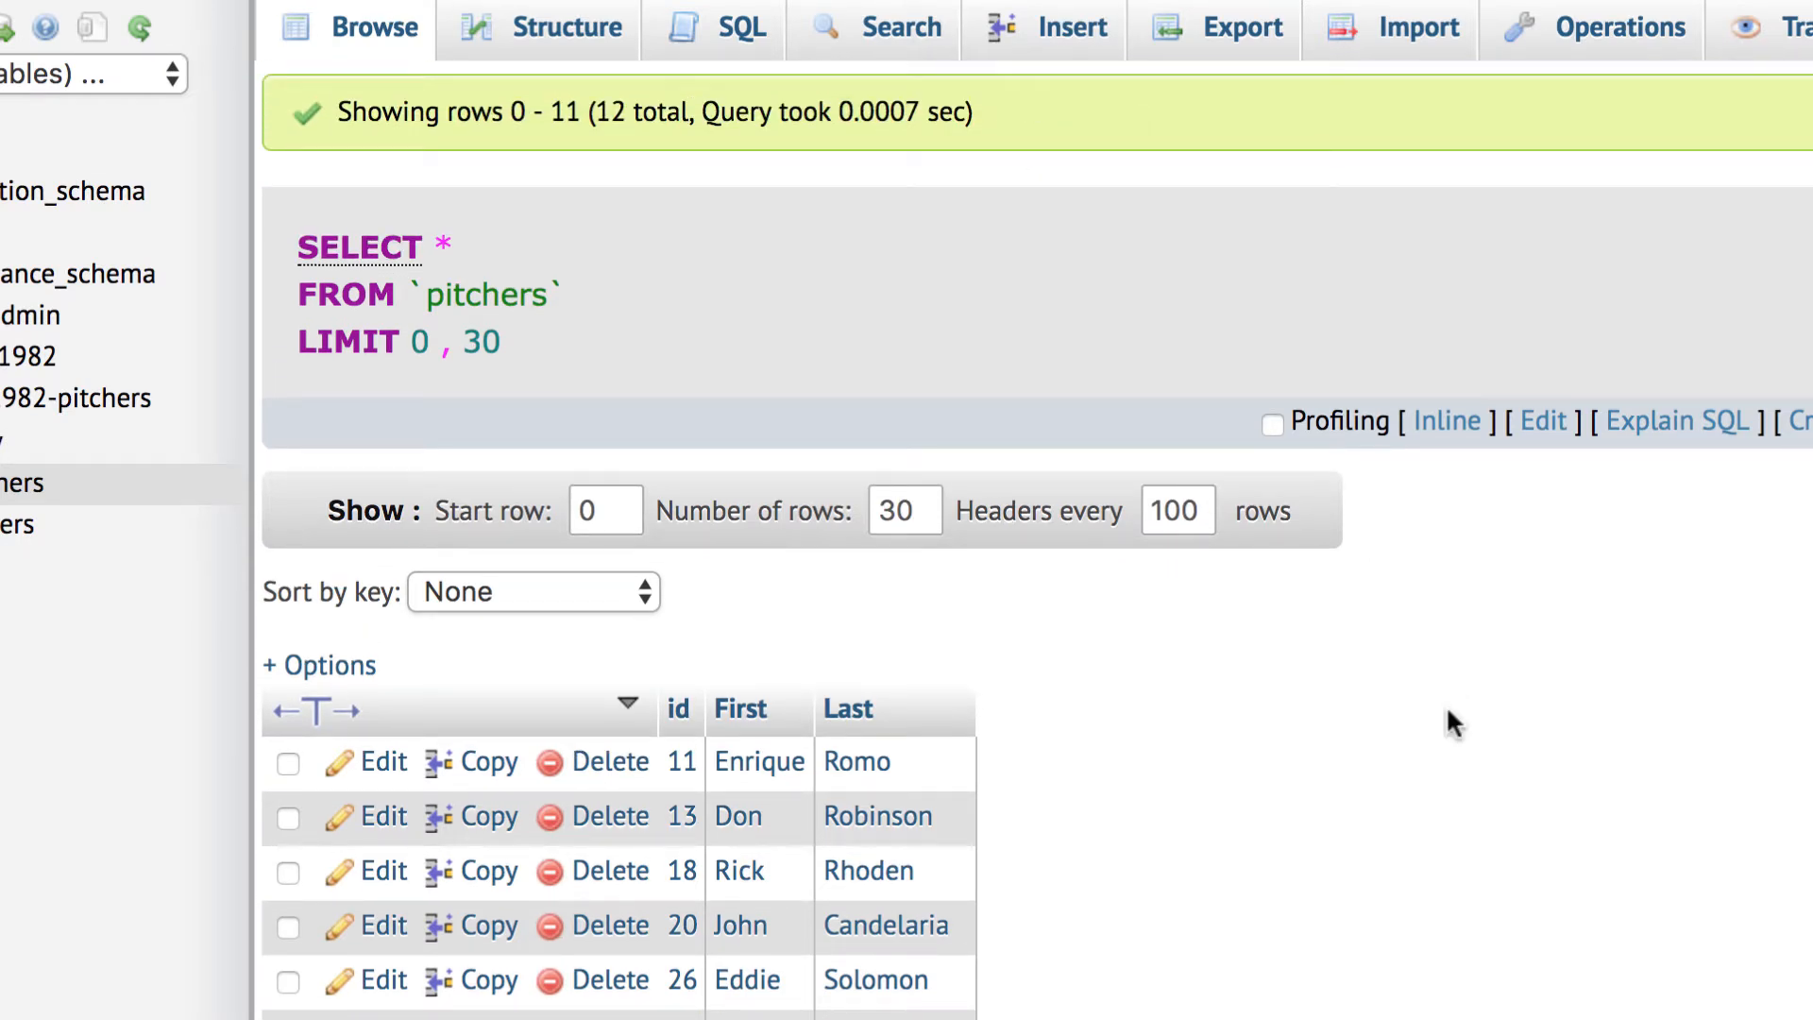
scroll(1447, 712, down, 2)
scroll(1447, 712, up, 2)
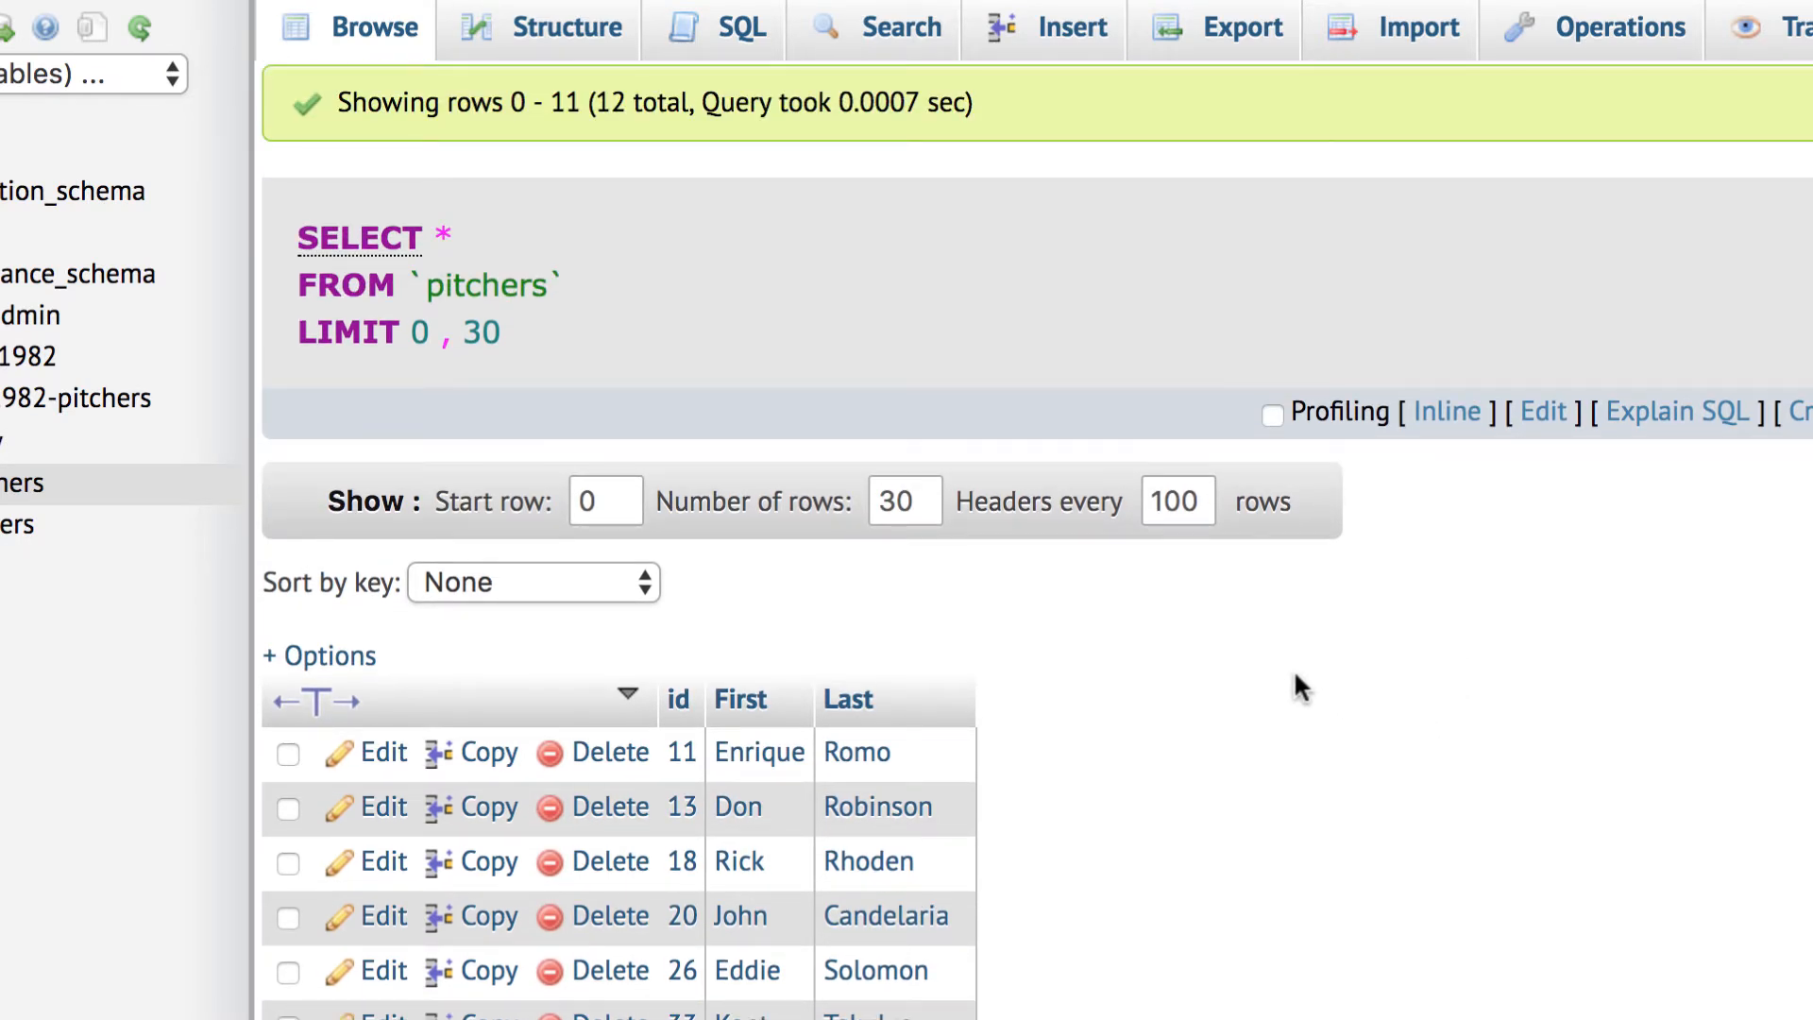
scroll(1209, 651, down, 4)
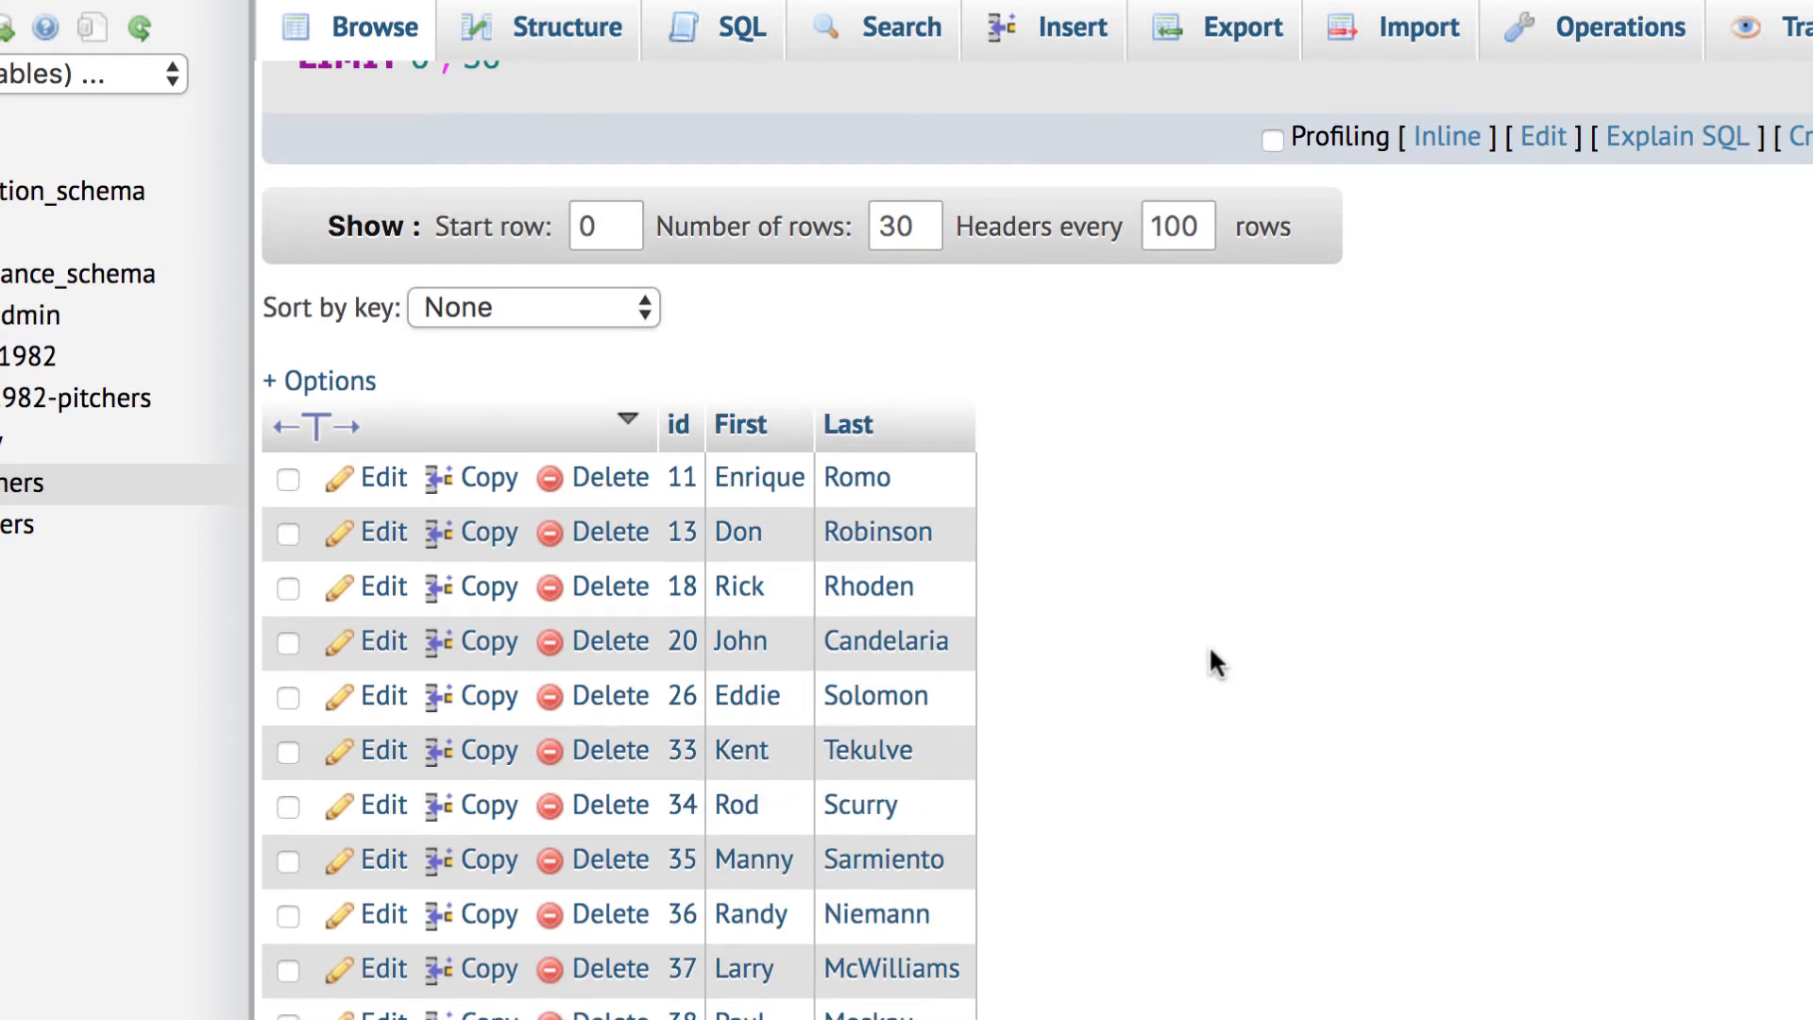
scroll(1211, 649, down, 2)
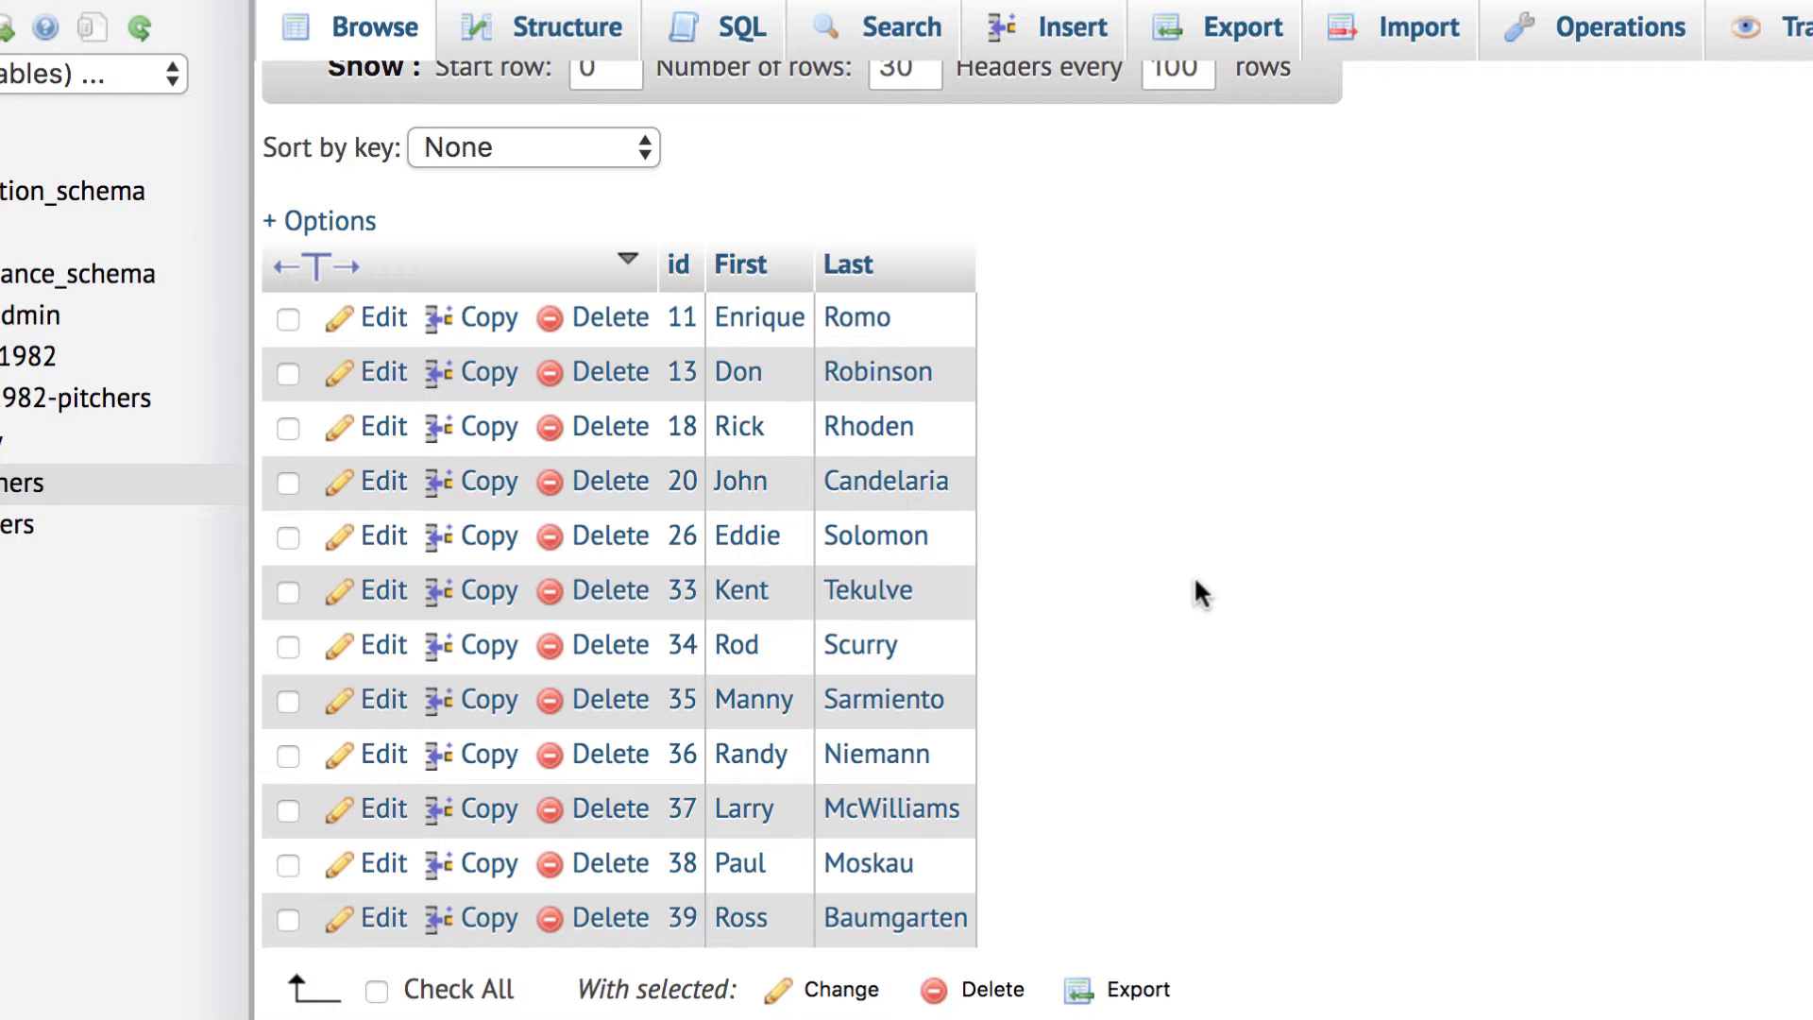
scroll(1195, 582, up, 3)
scroll(1195, 582, down, 2)
scroll(1194, 591, down, 2)
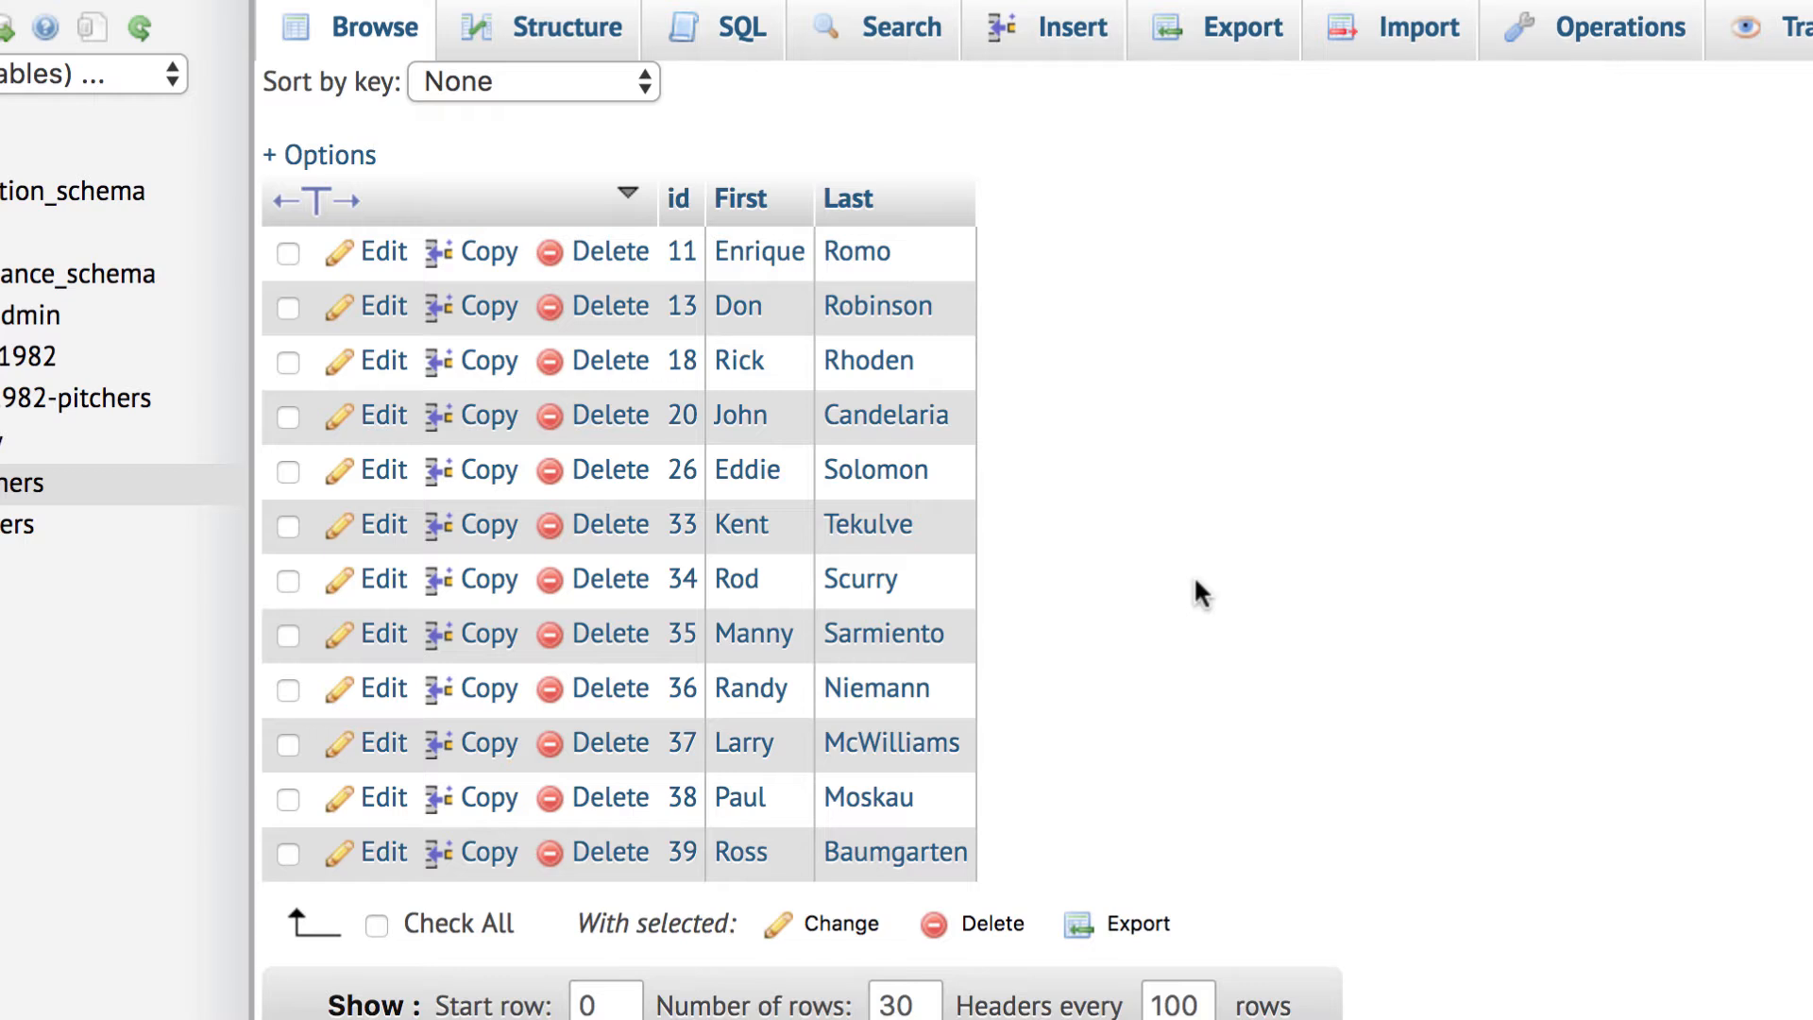
scroll(1194, 586, down, 2)
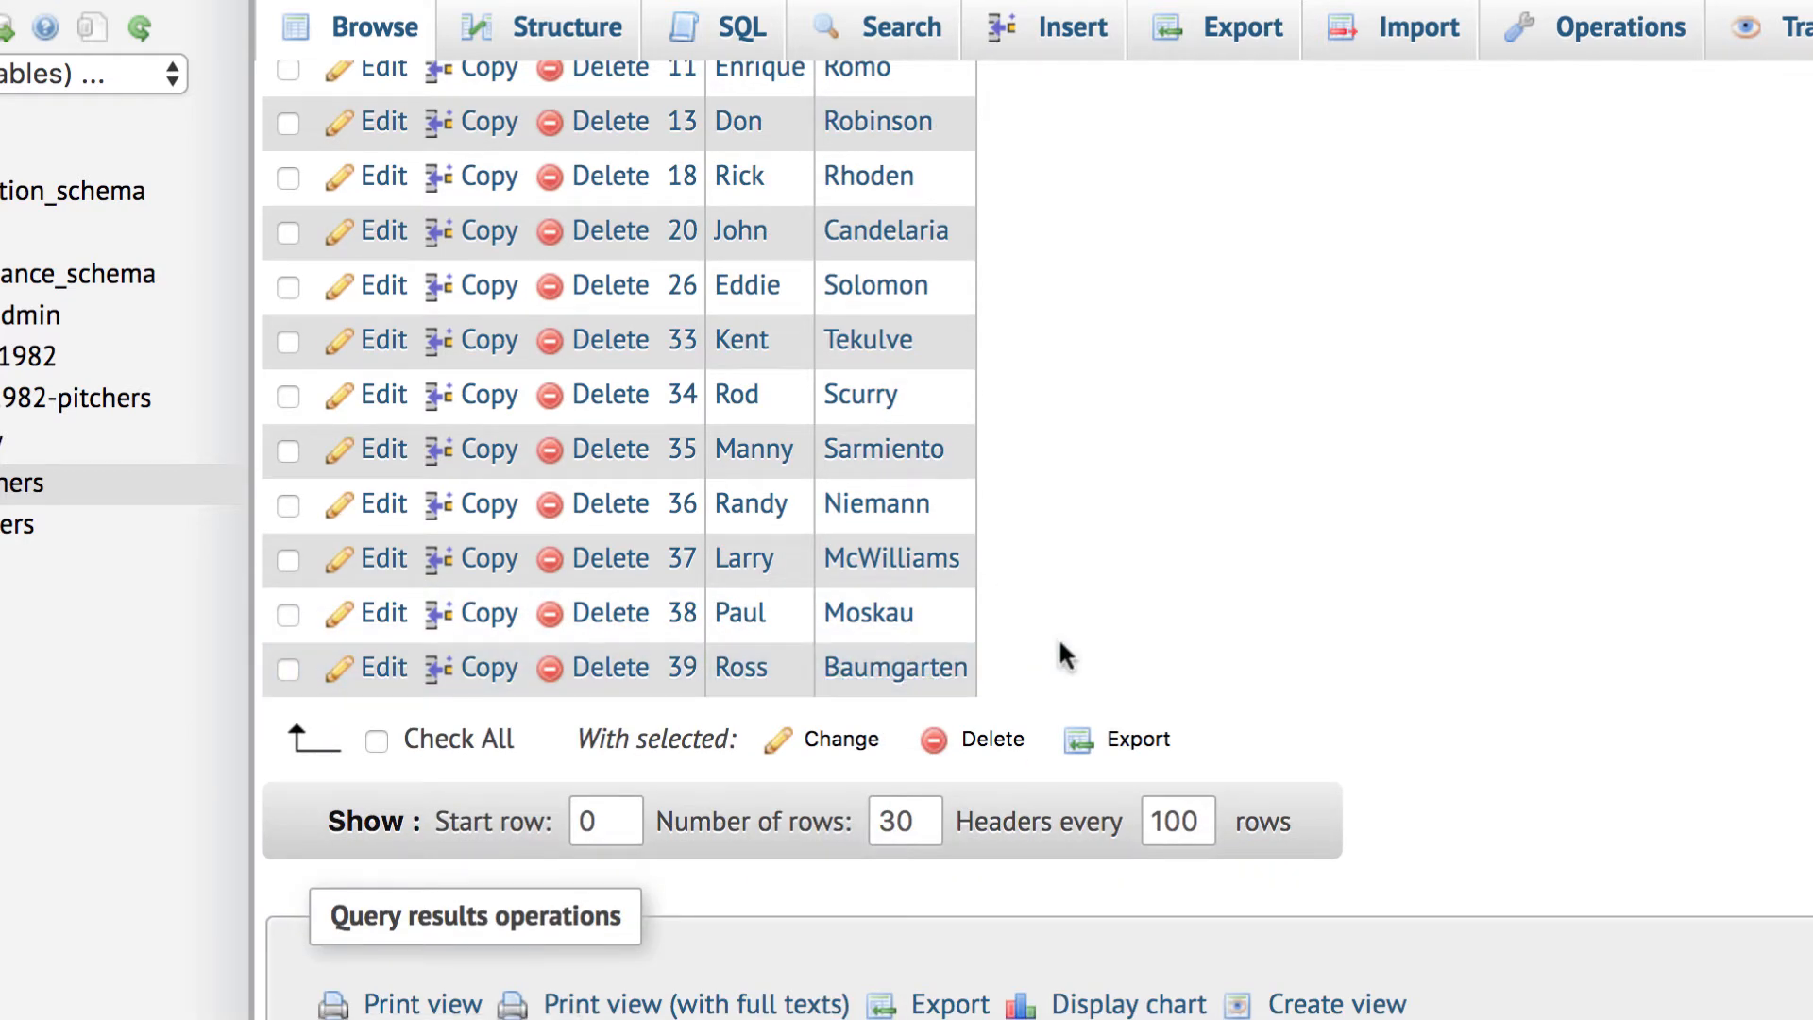
scroll(1060, 656, up, 3)
scroll(1061, 656, down, 3)
scroll(1060, 655, up, 4)
scroll(1058, 636, up, 3)
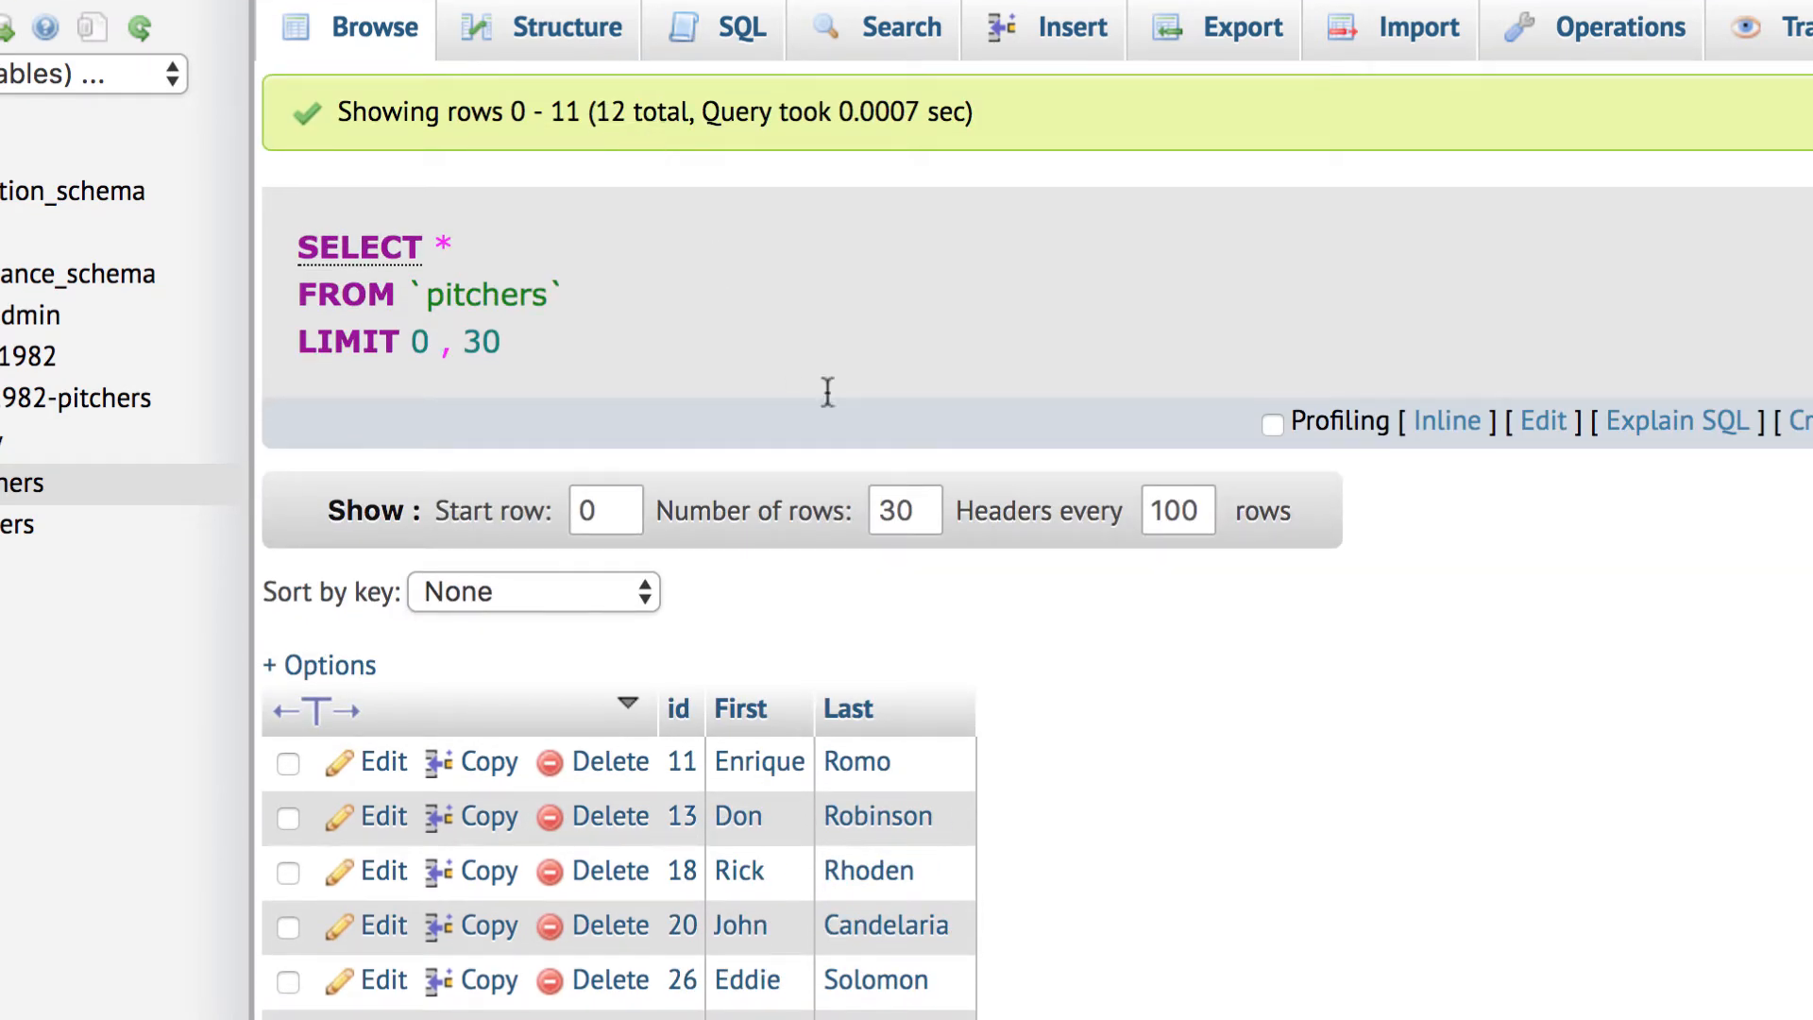
- Delete the row with id 39 from the pitchers table and confirm the deletion
scroll(1191, 723, down, 8)
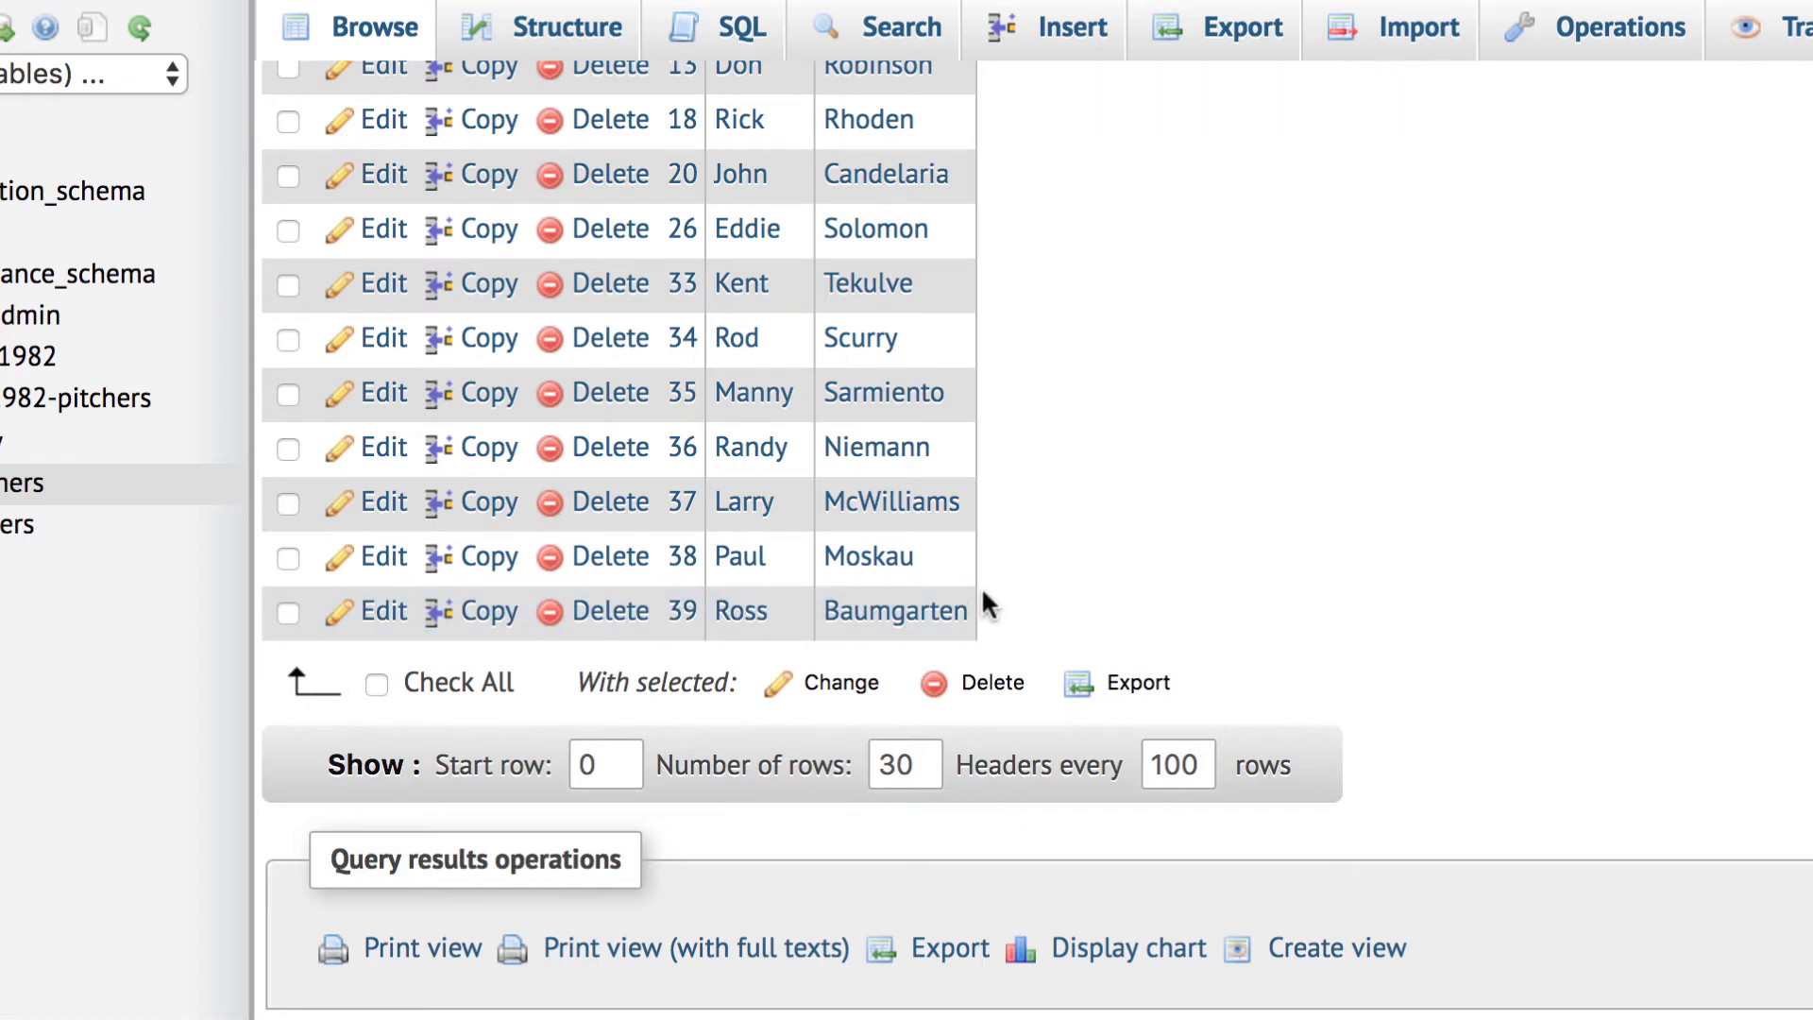
click(610, 611)
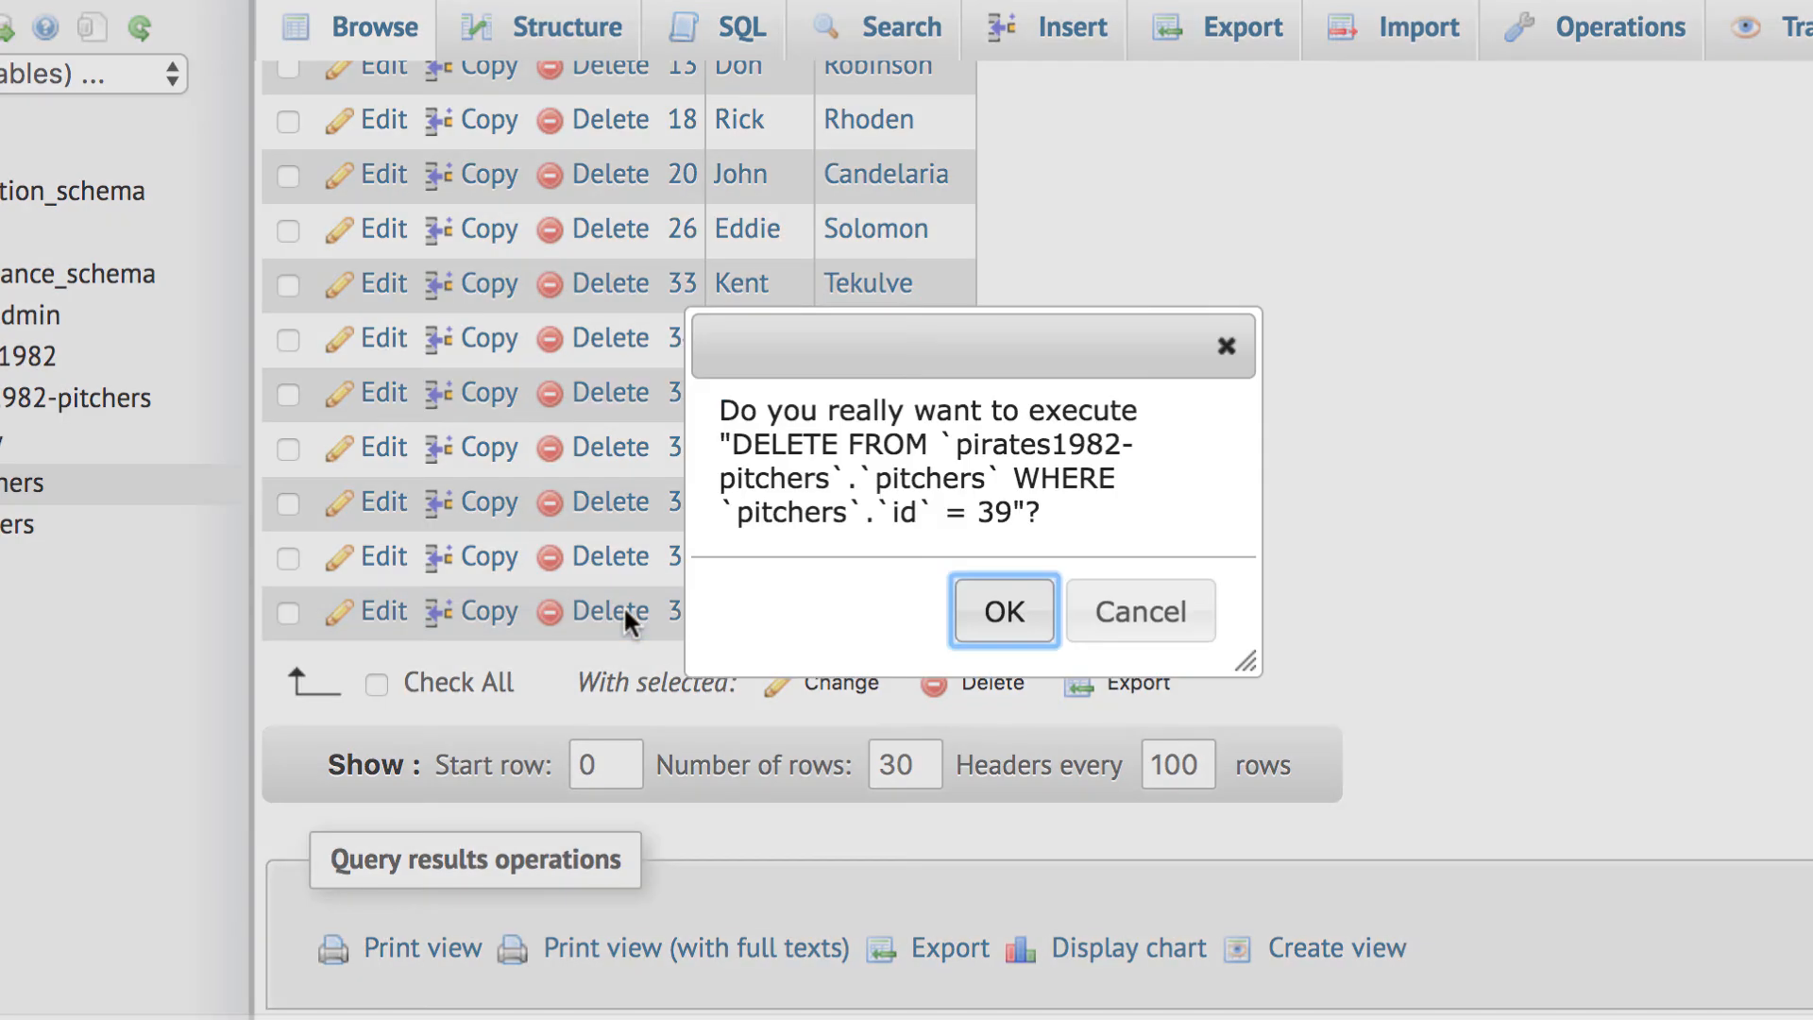
click(1006, 609)
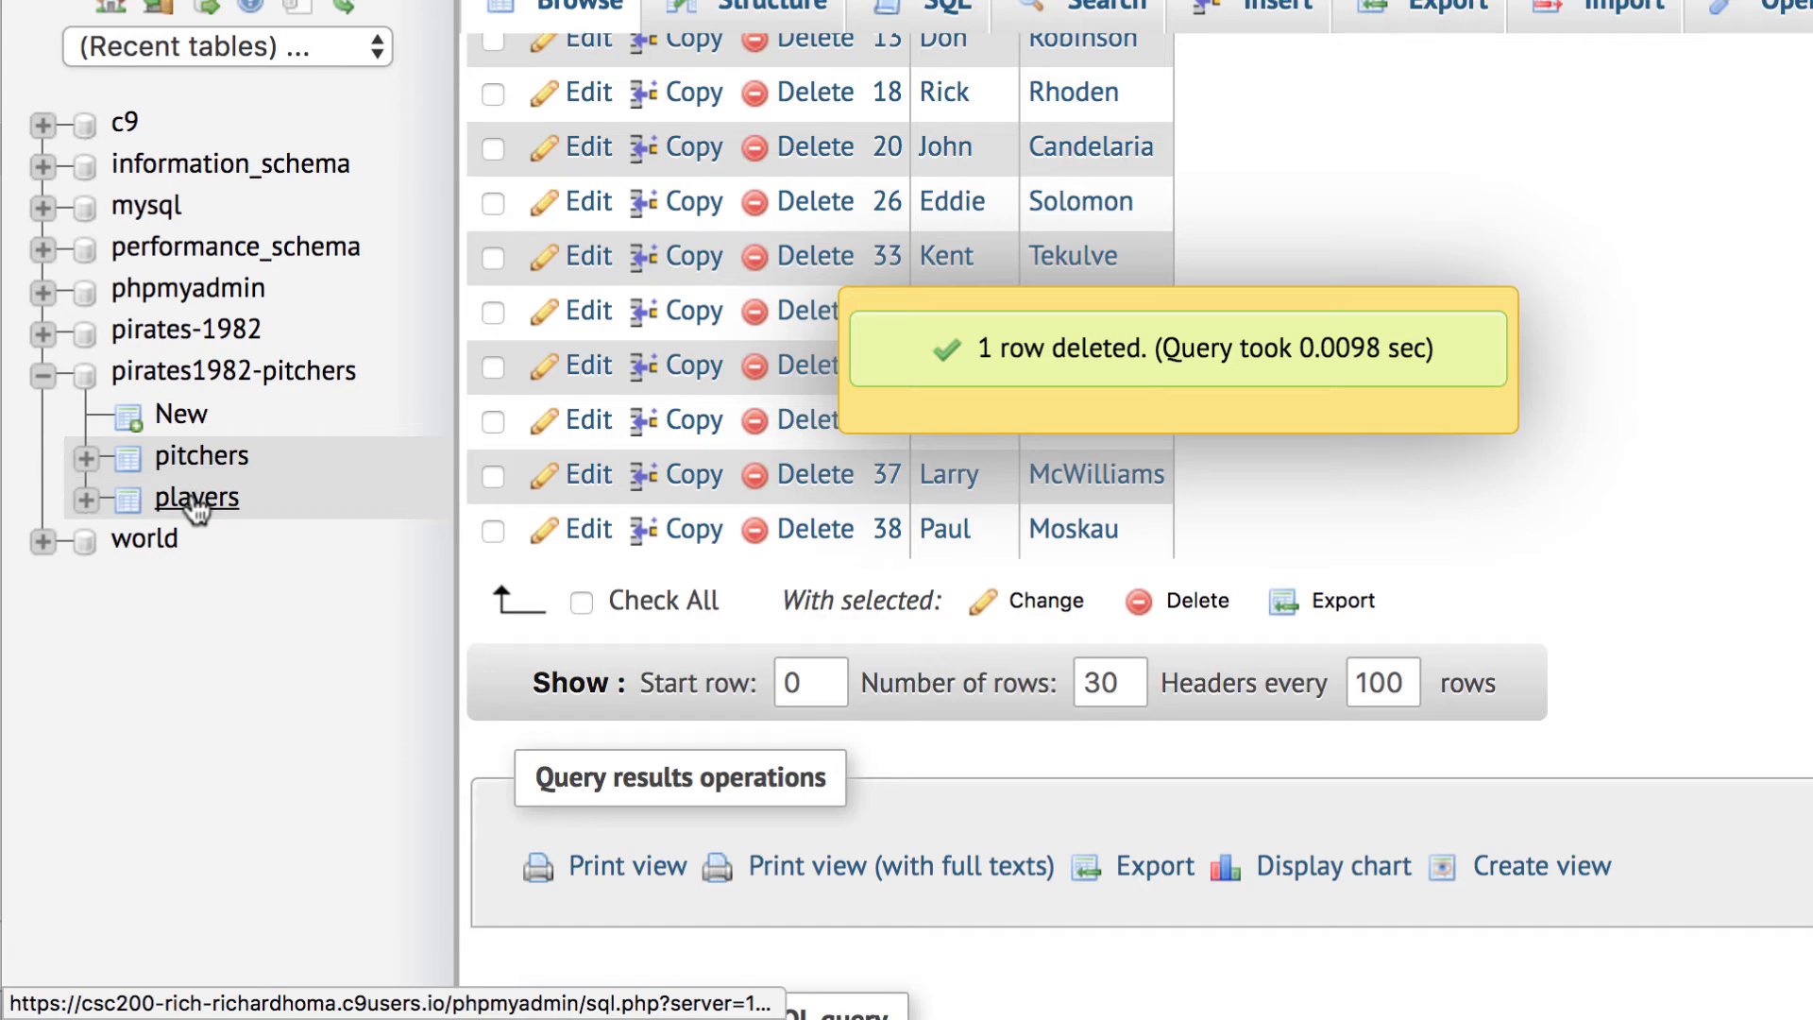
- Check the players table for the record with id 39, and compare it with the remaining rows of the pitchers table
click(195, 500)
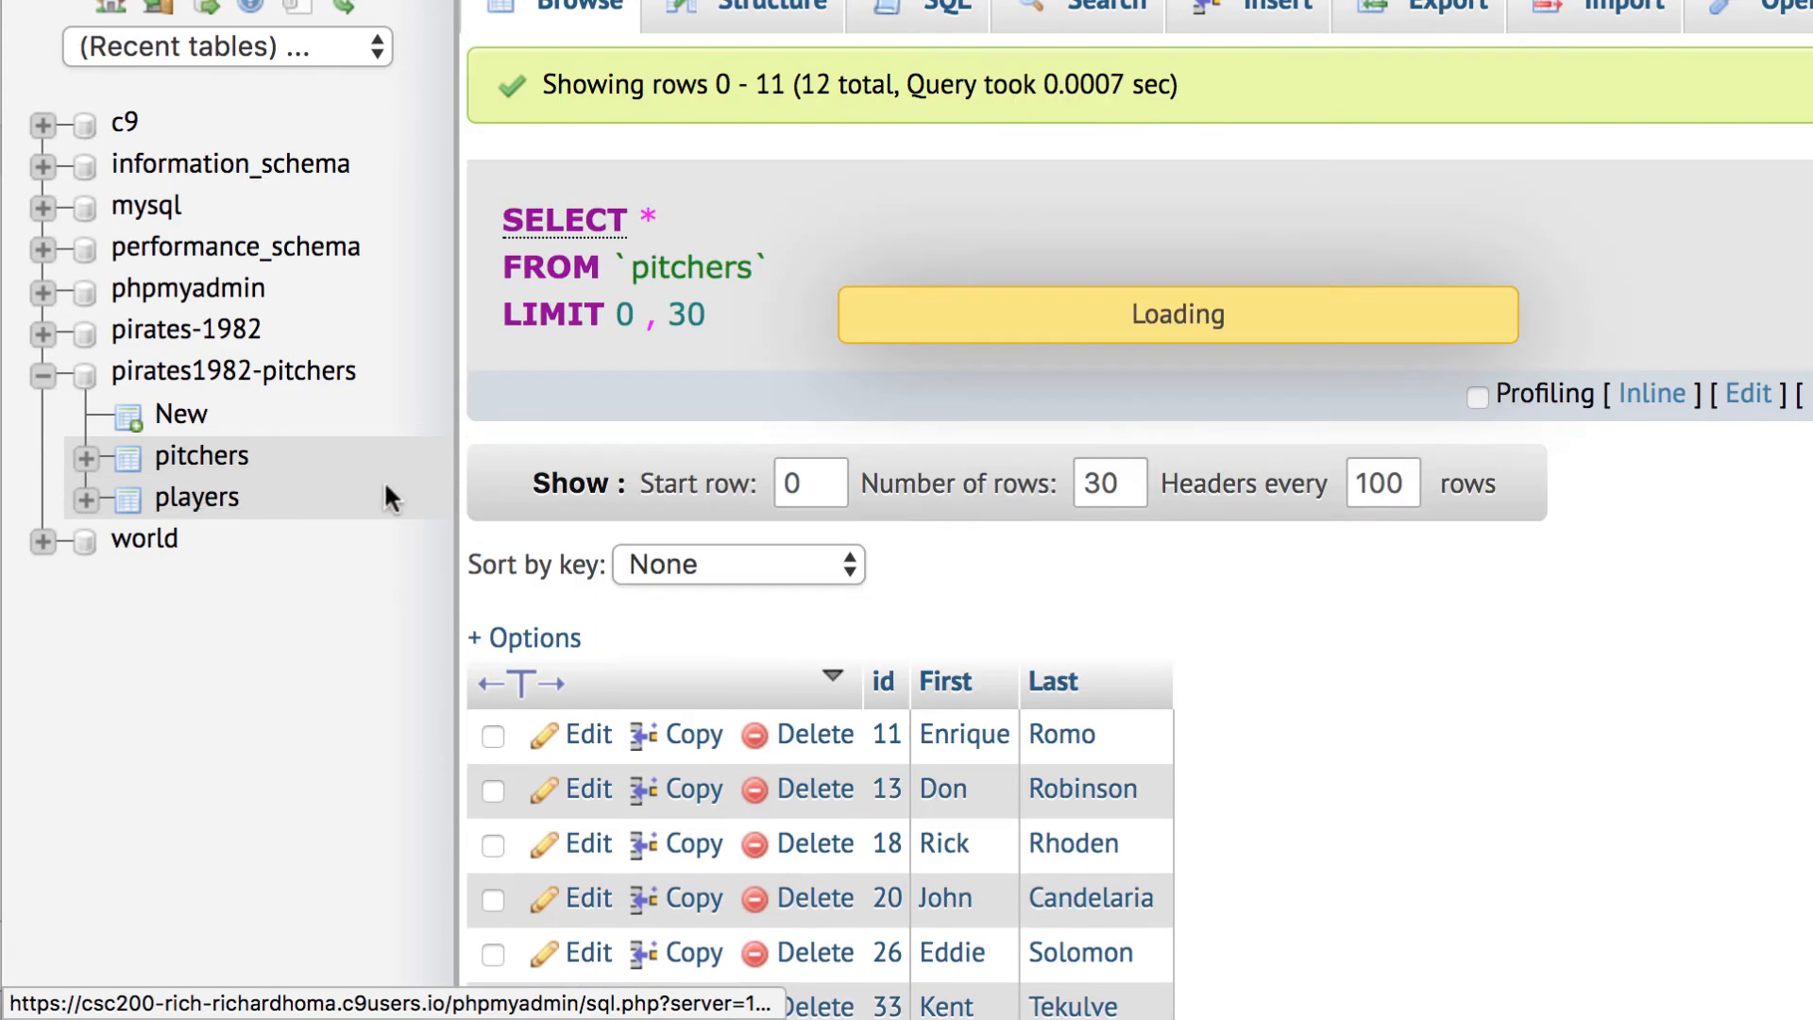
scroll(1331, 659, down, 15)
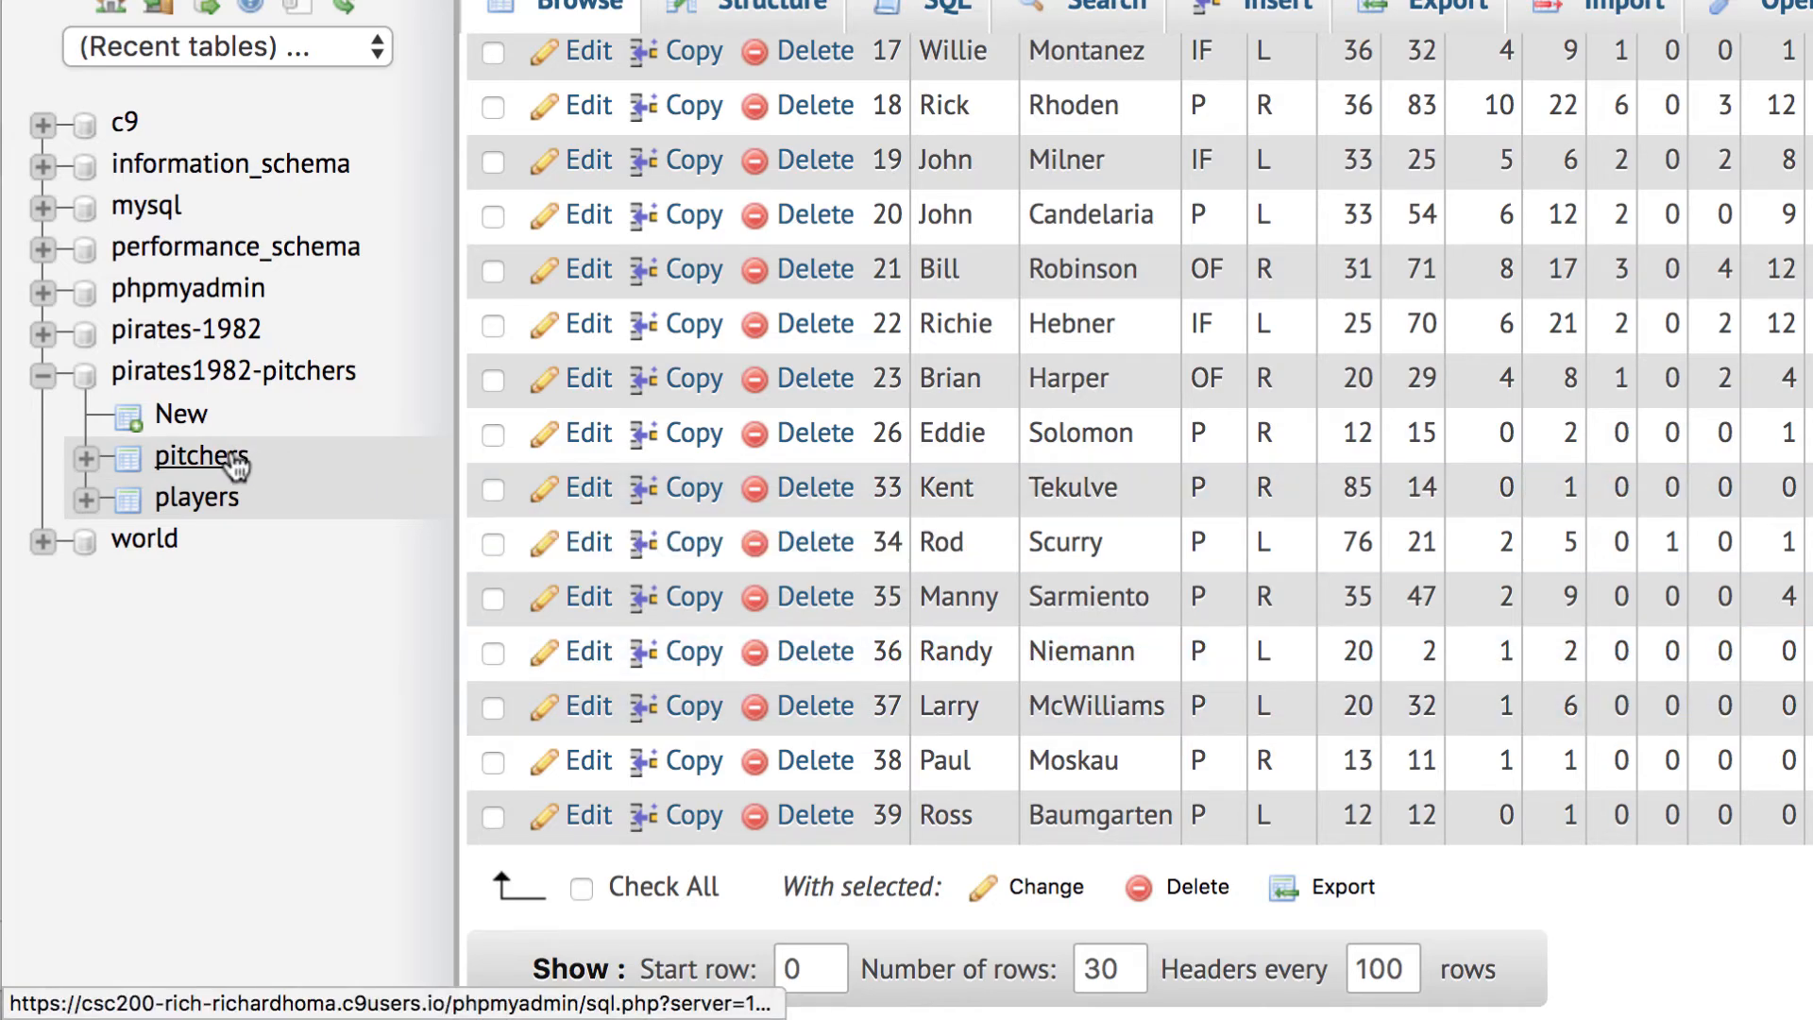
click(234, 459)
scroll(1163, 493, down, 5)
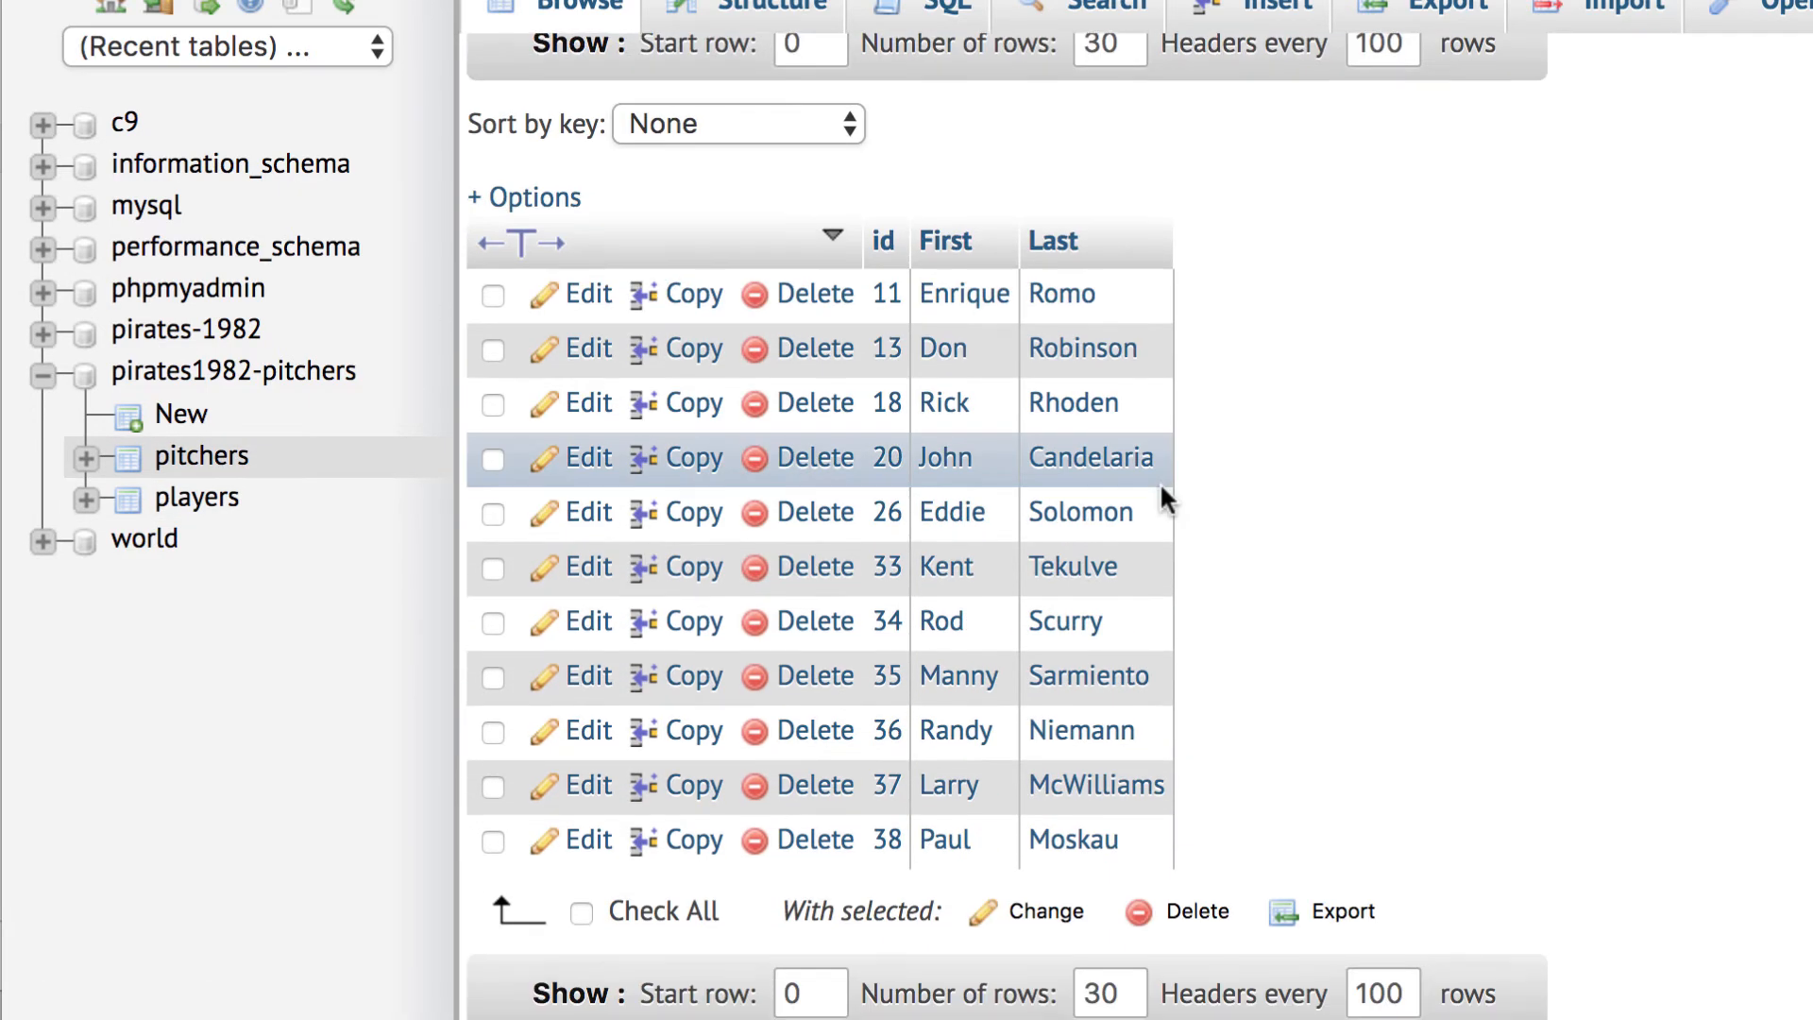
scroll(1159, 482, down, 4)
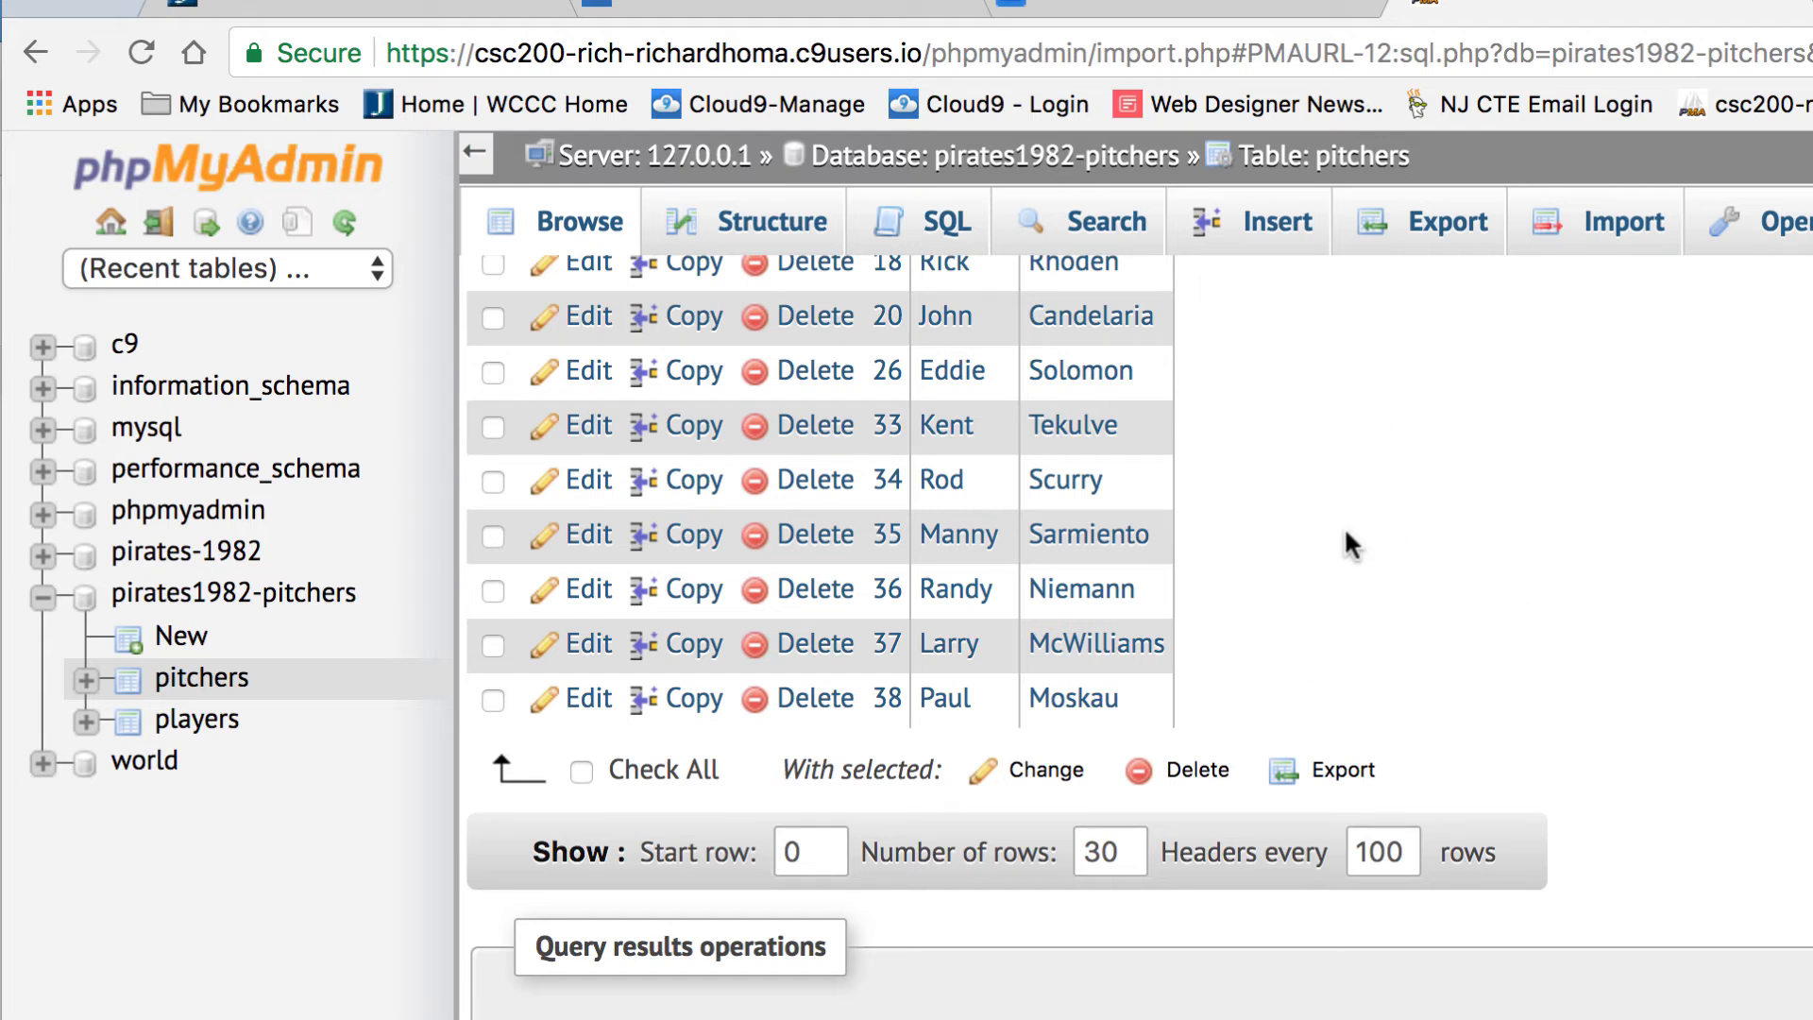
scroll(1344, 525, up, 3)
scroll(1345, 525, down, 3)
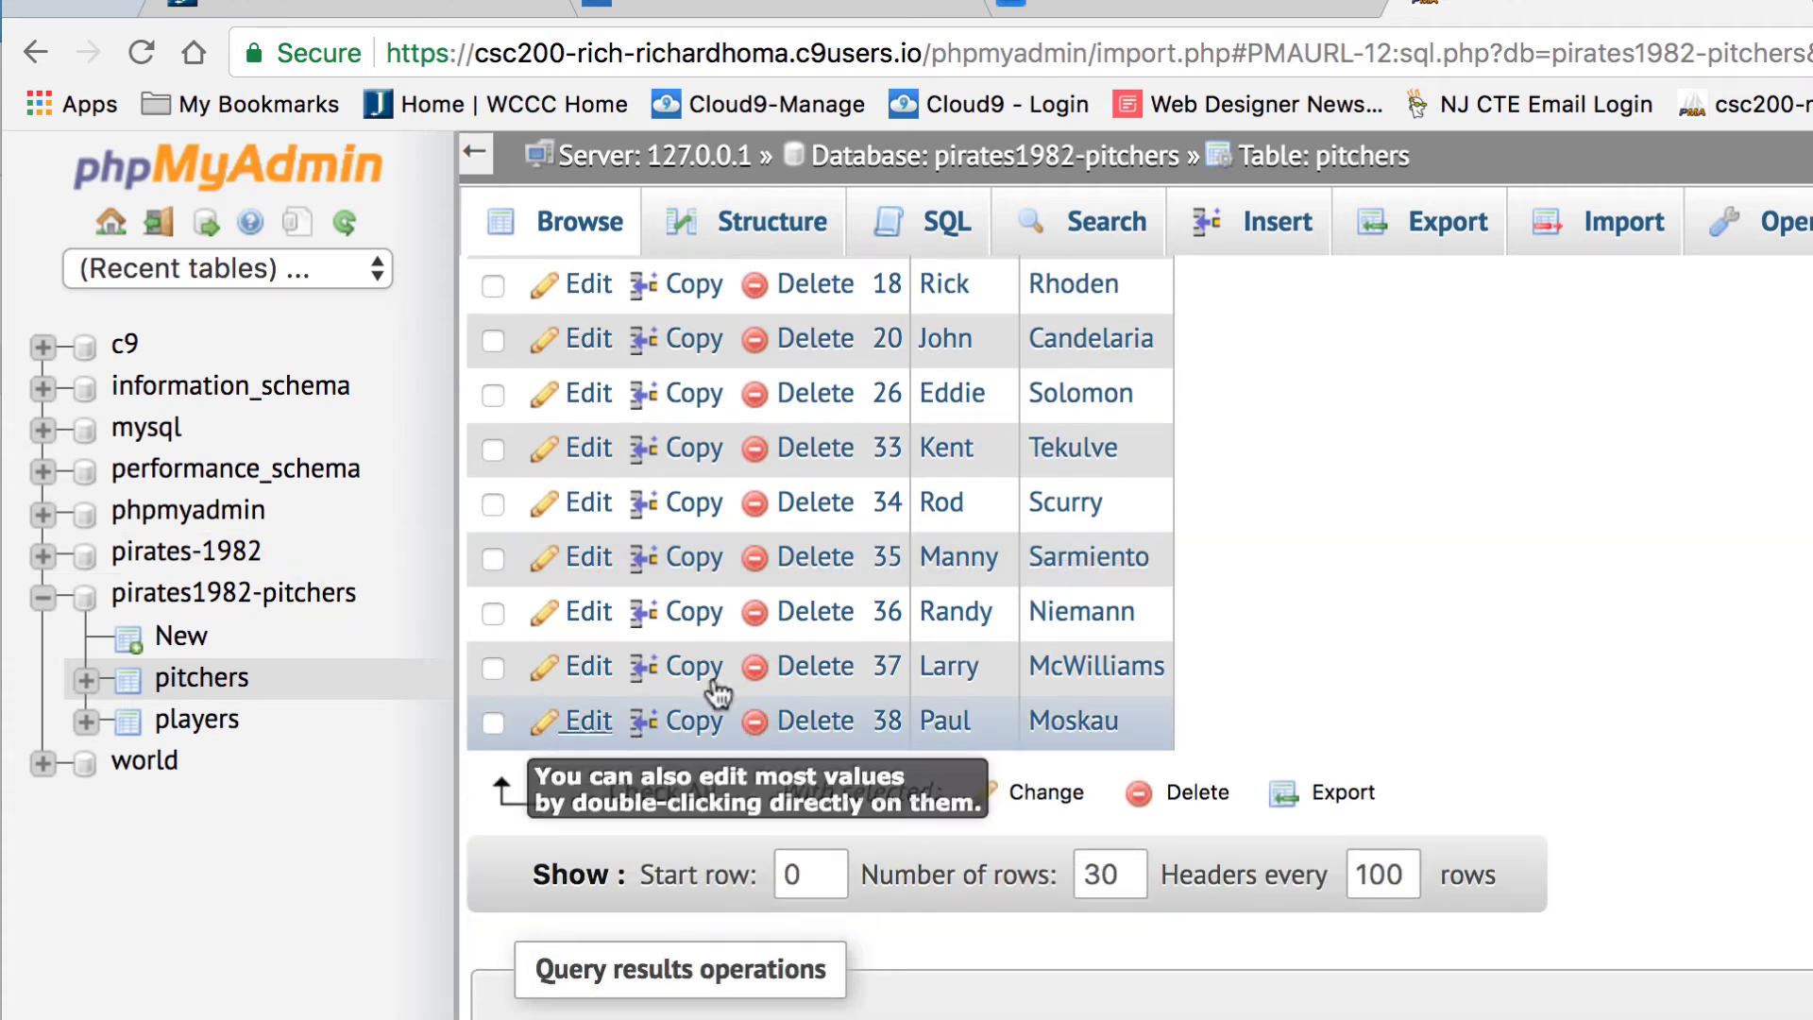
- Delete the row with id 38 from the players table and confirm the deletion
click(203, 719)
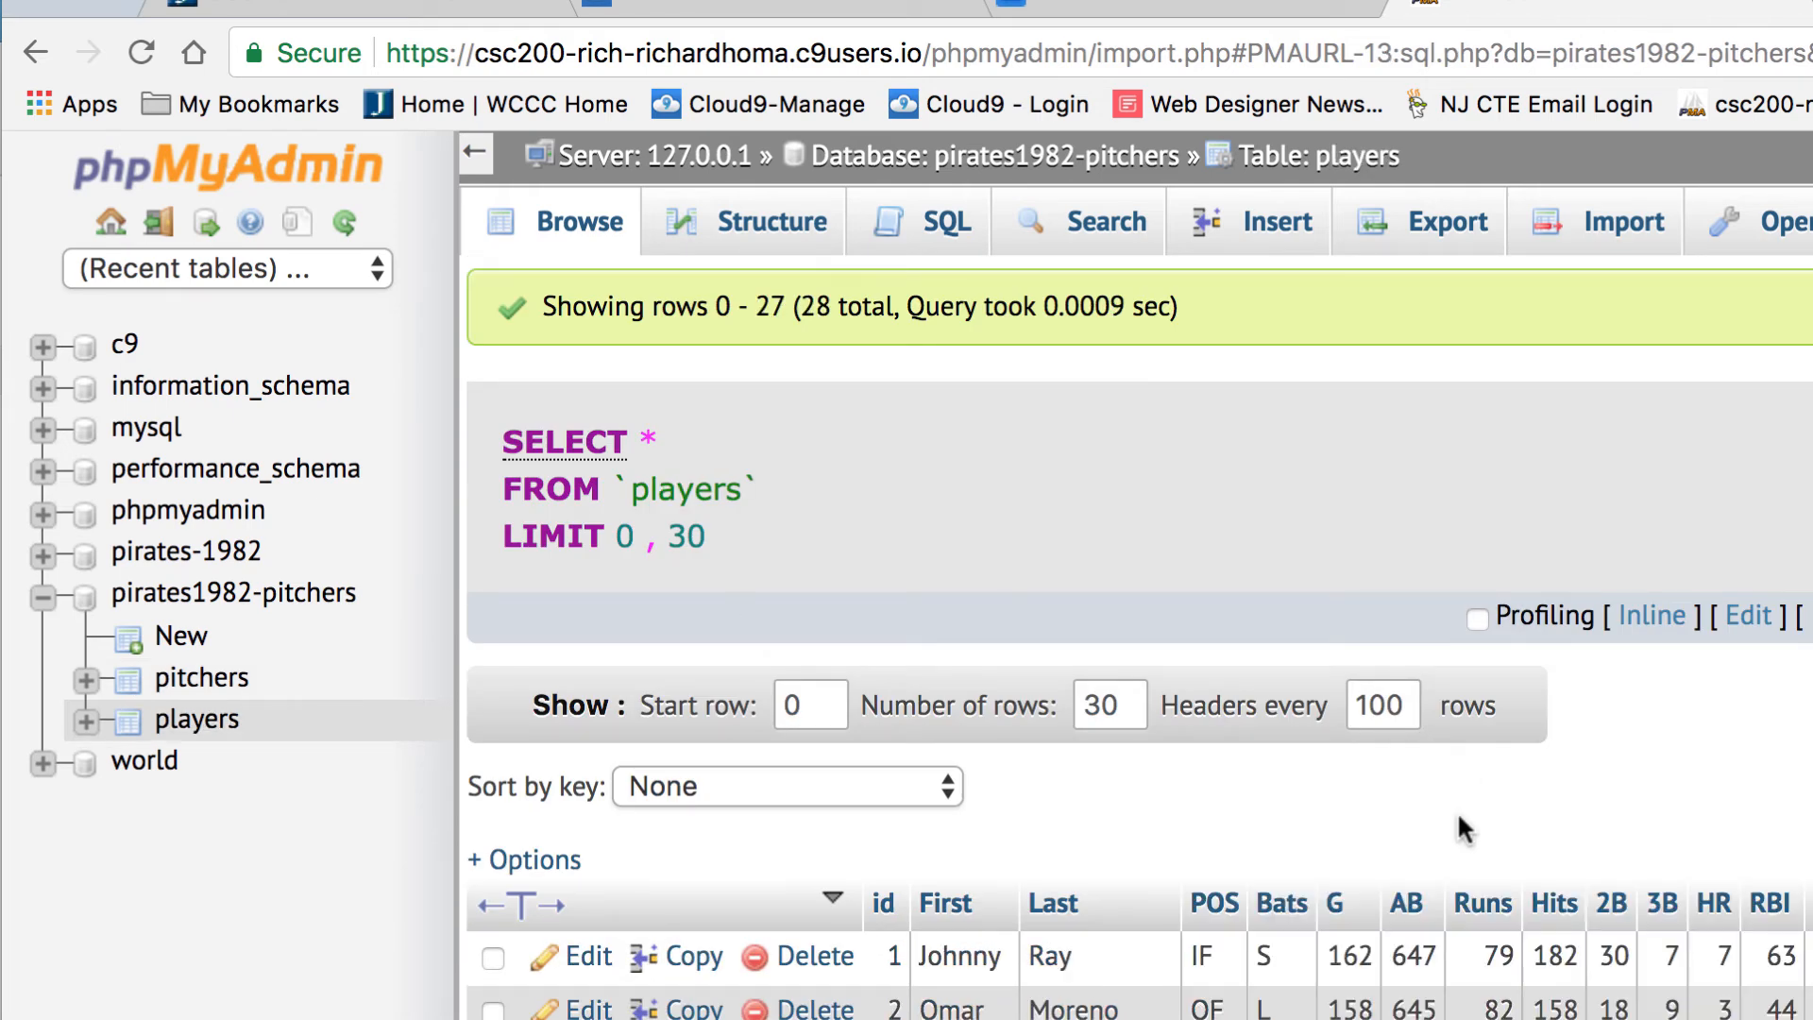
scroll(1459, 818, down, 10)
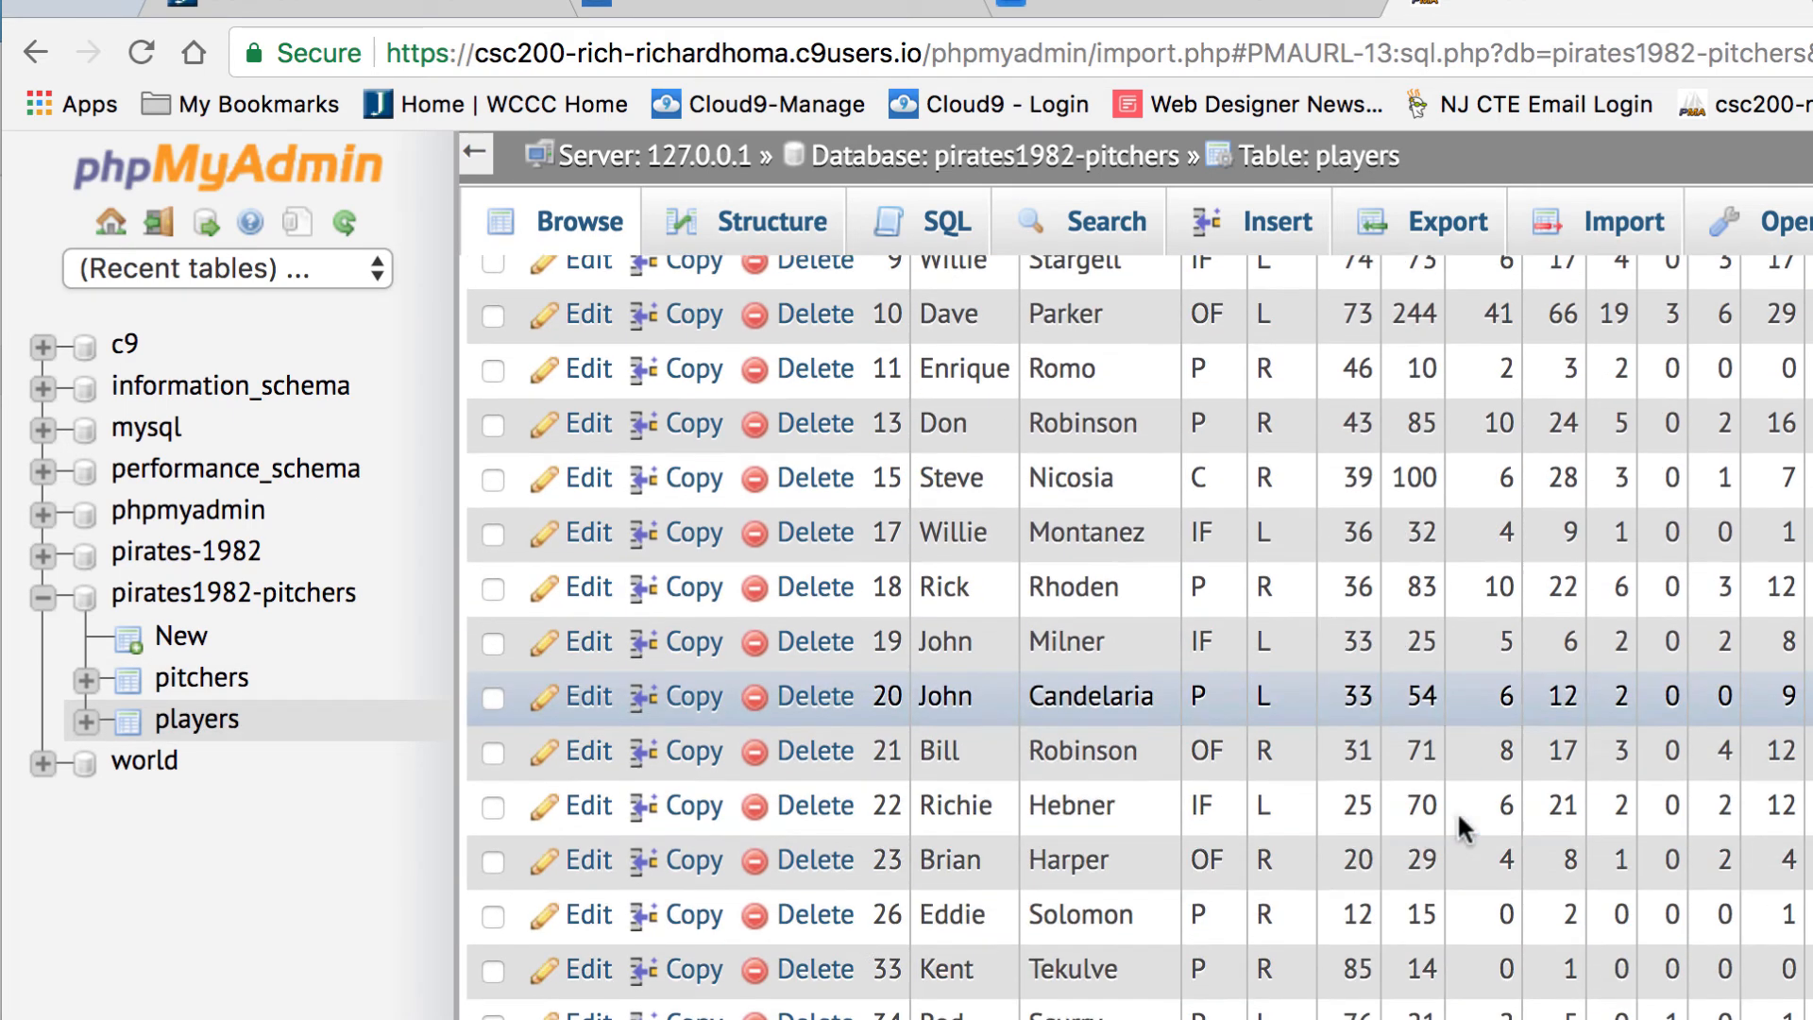
scroll(1447, 791, down, 5)
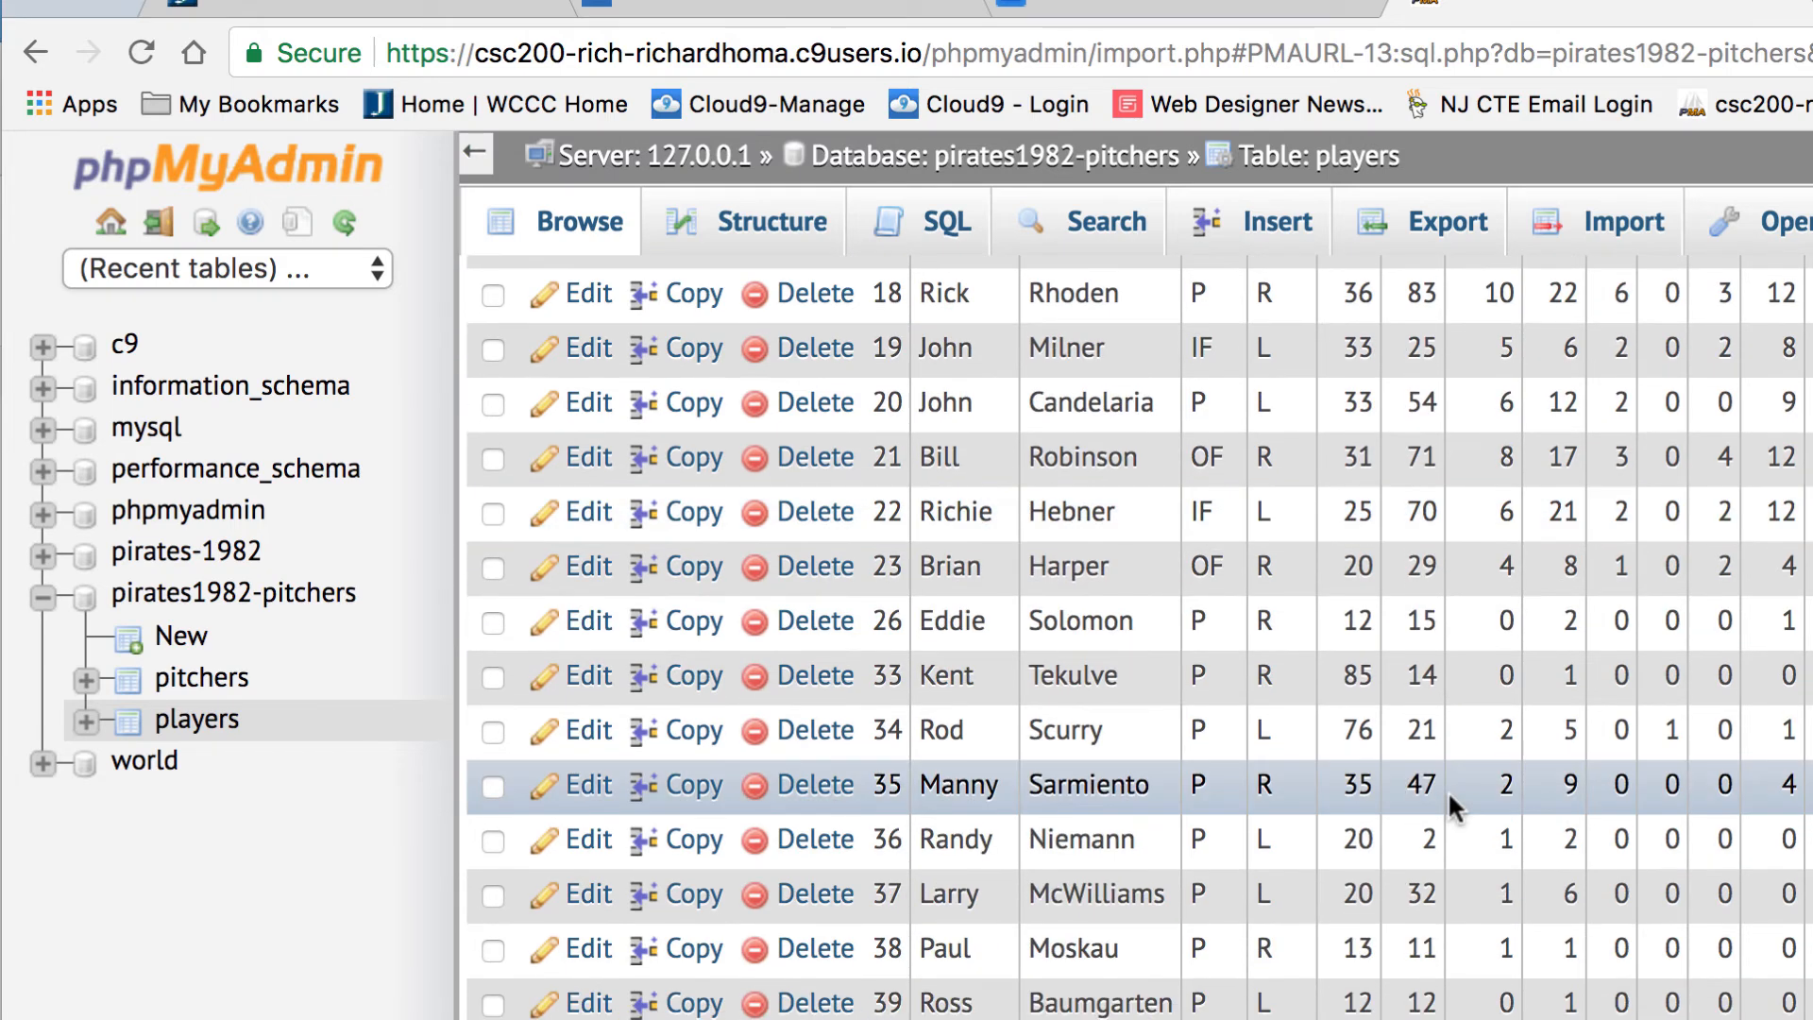
scroll(1268, 768, down, 3)
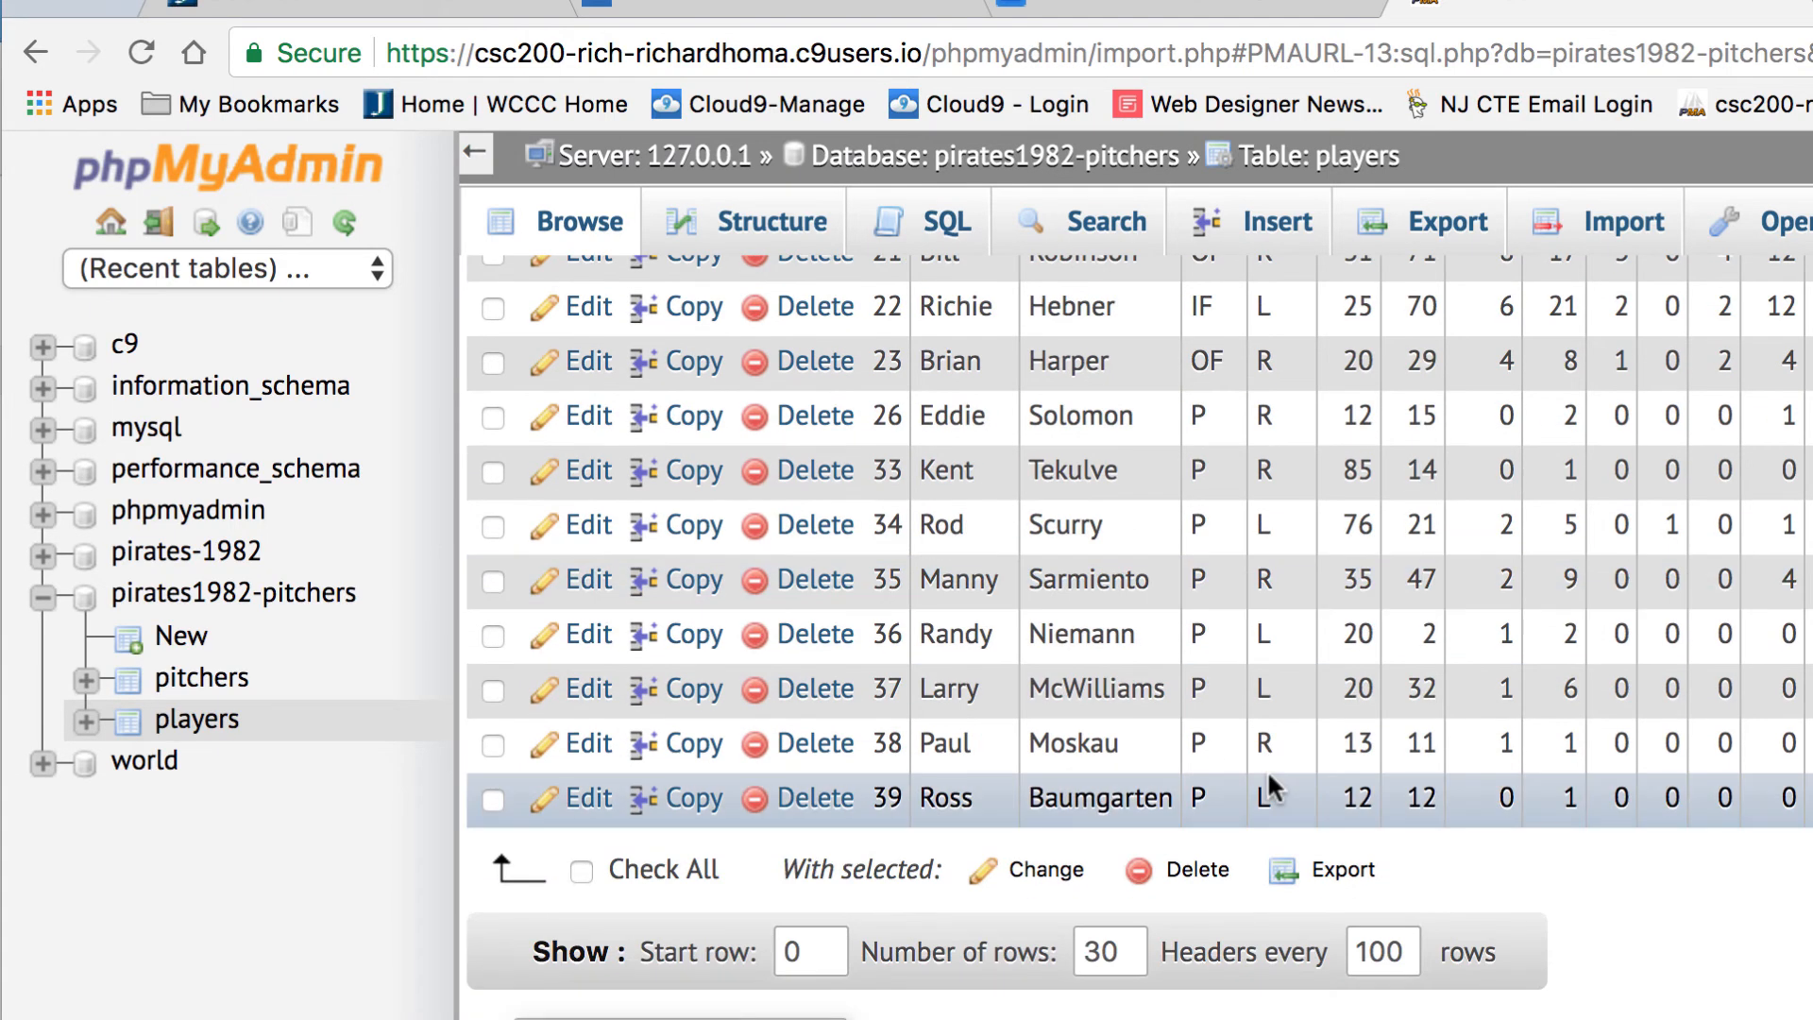
click(808, 749)
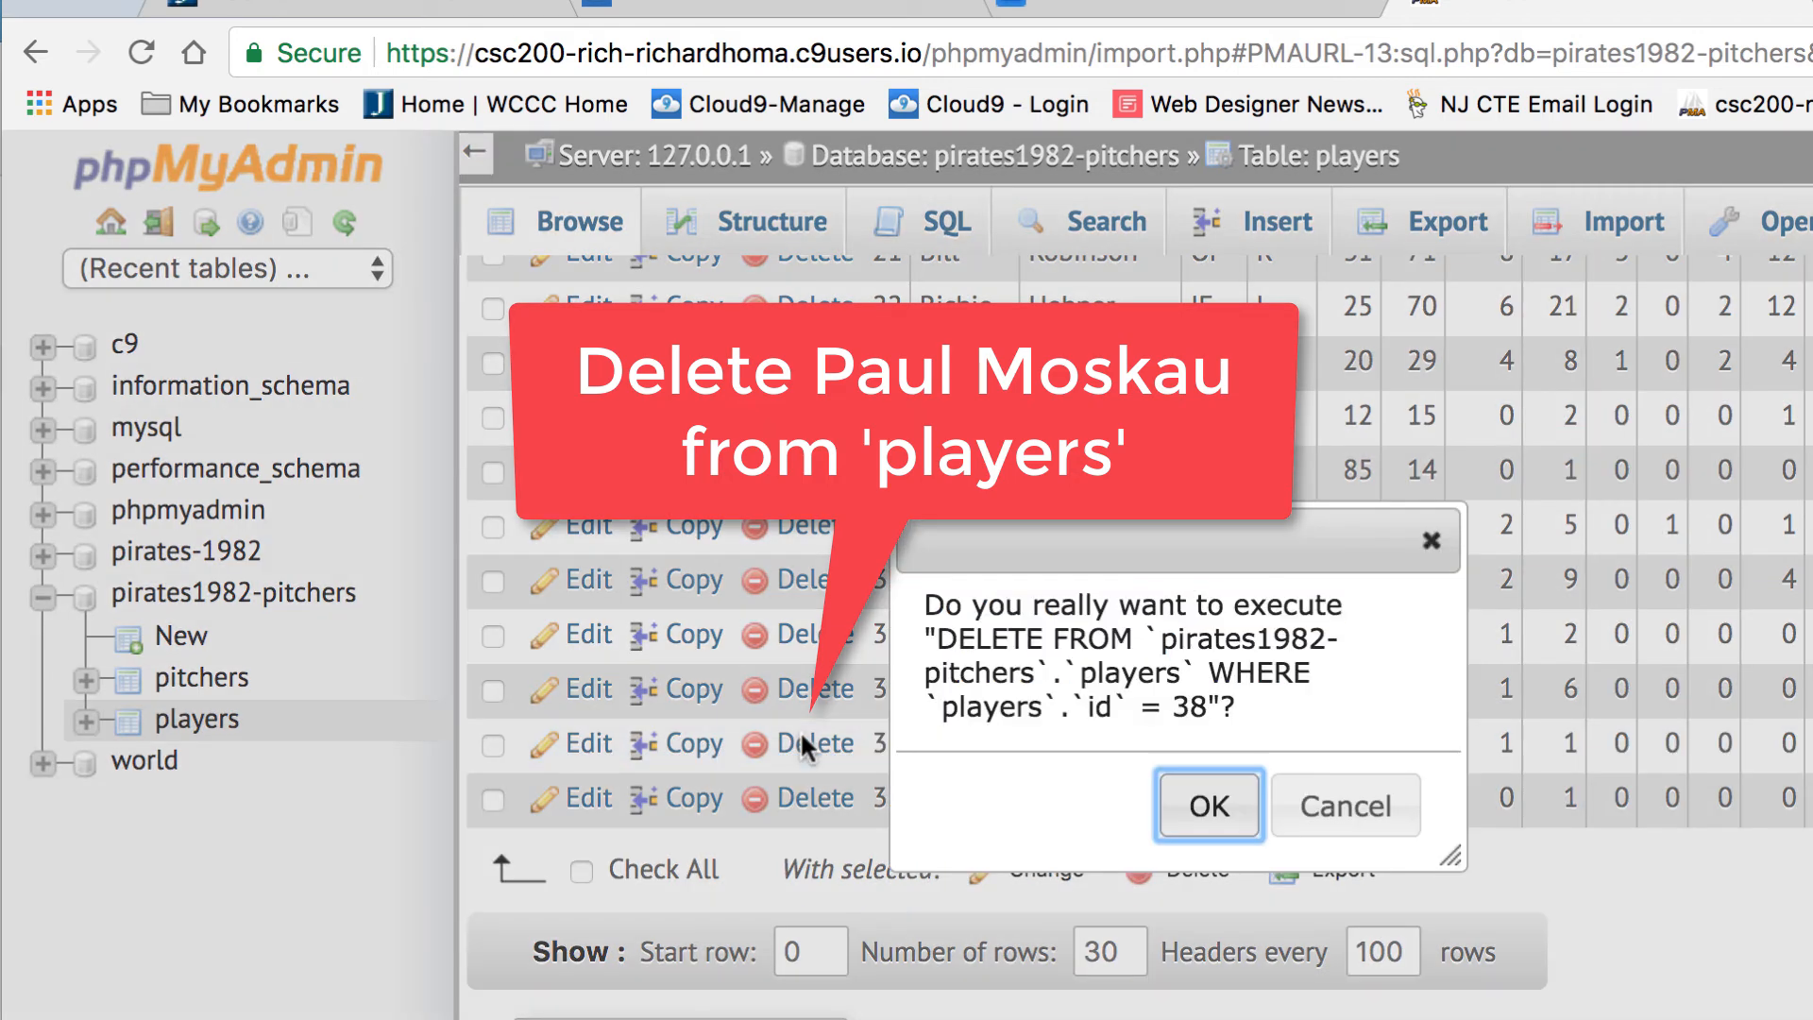
click(1218, 808)
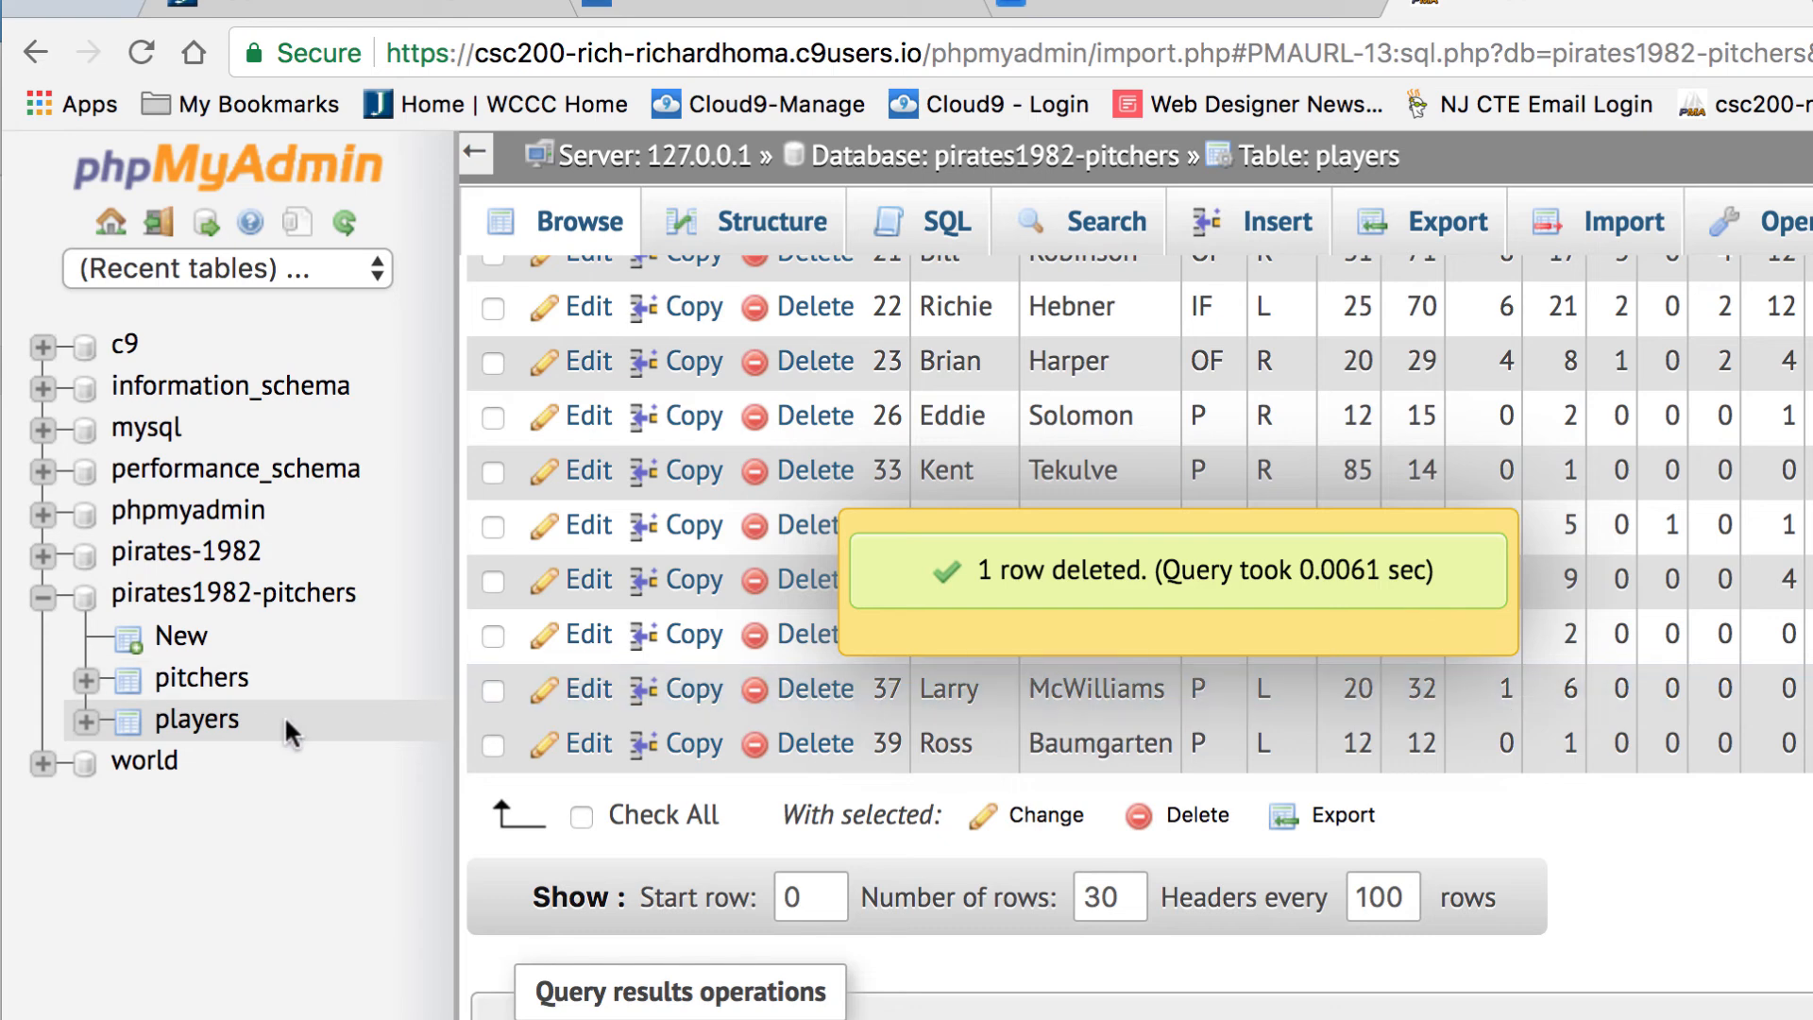
- Browse the pitchers table and check whether the row with id 38 is still among its records
click(241, 685)
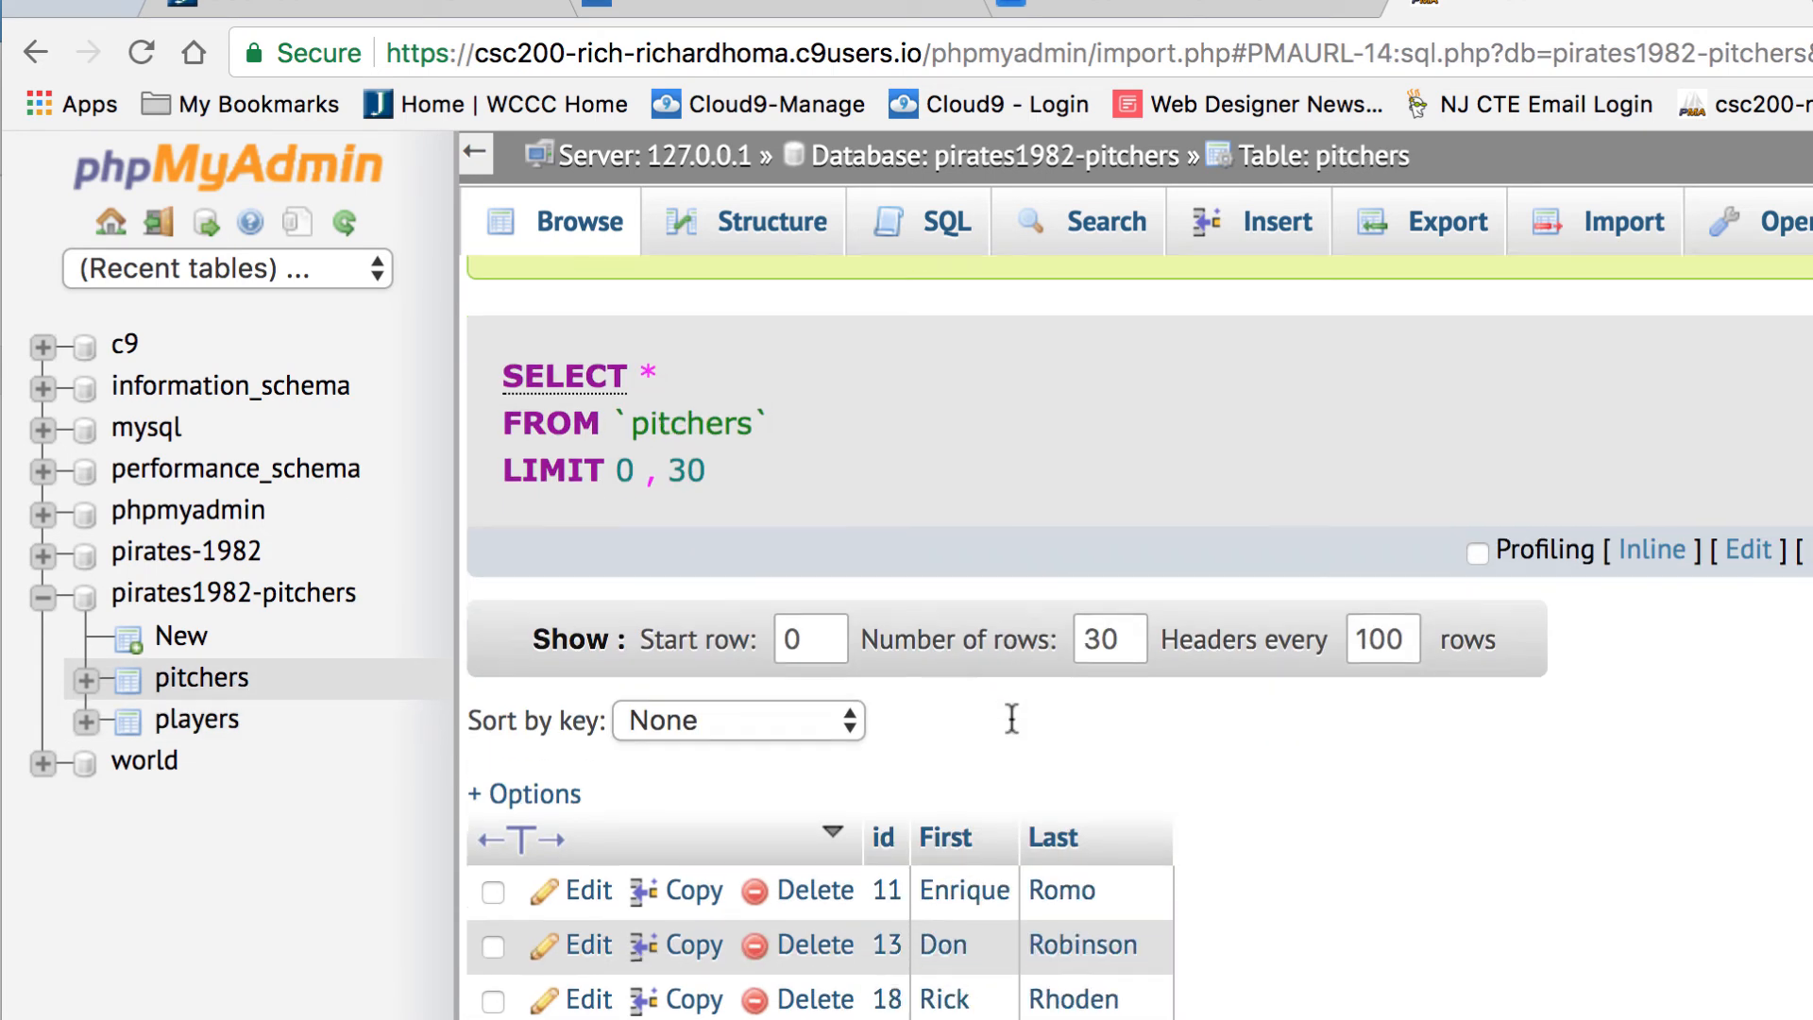
scroll(1008, 712, down, 5)
scroll(1009, 712, down, 3)
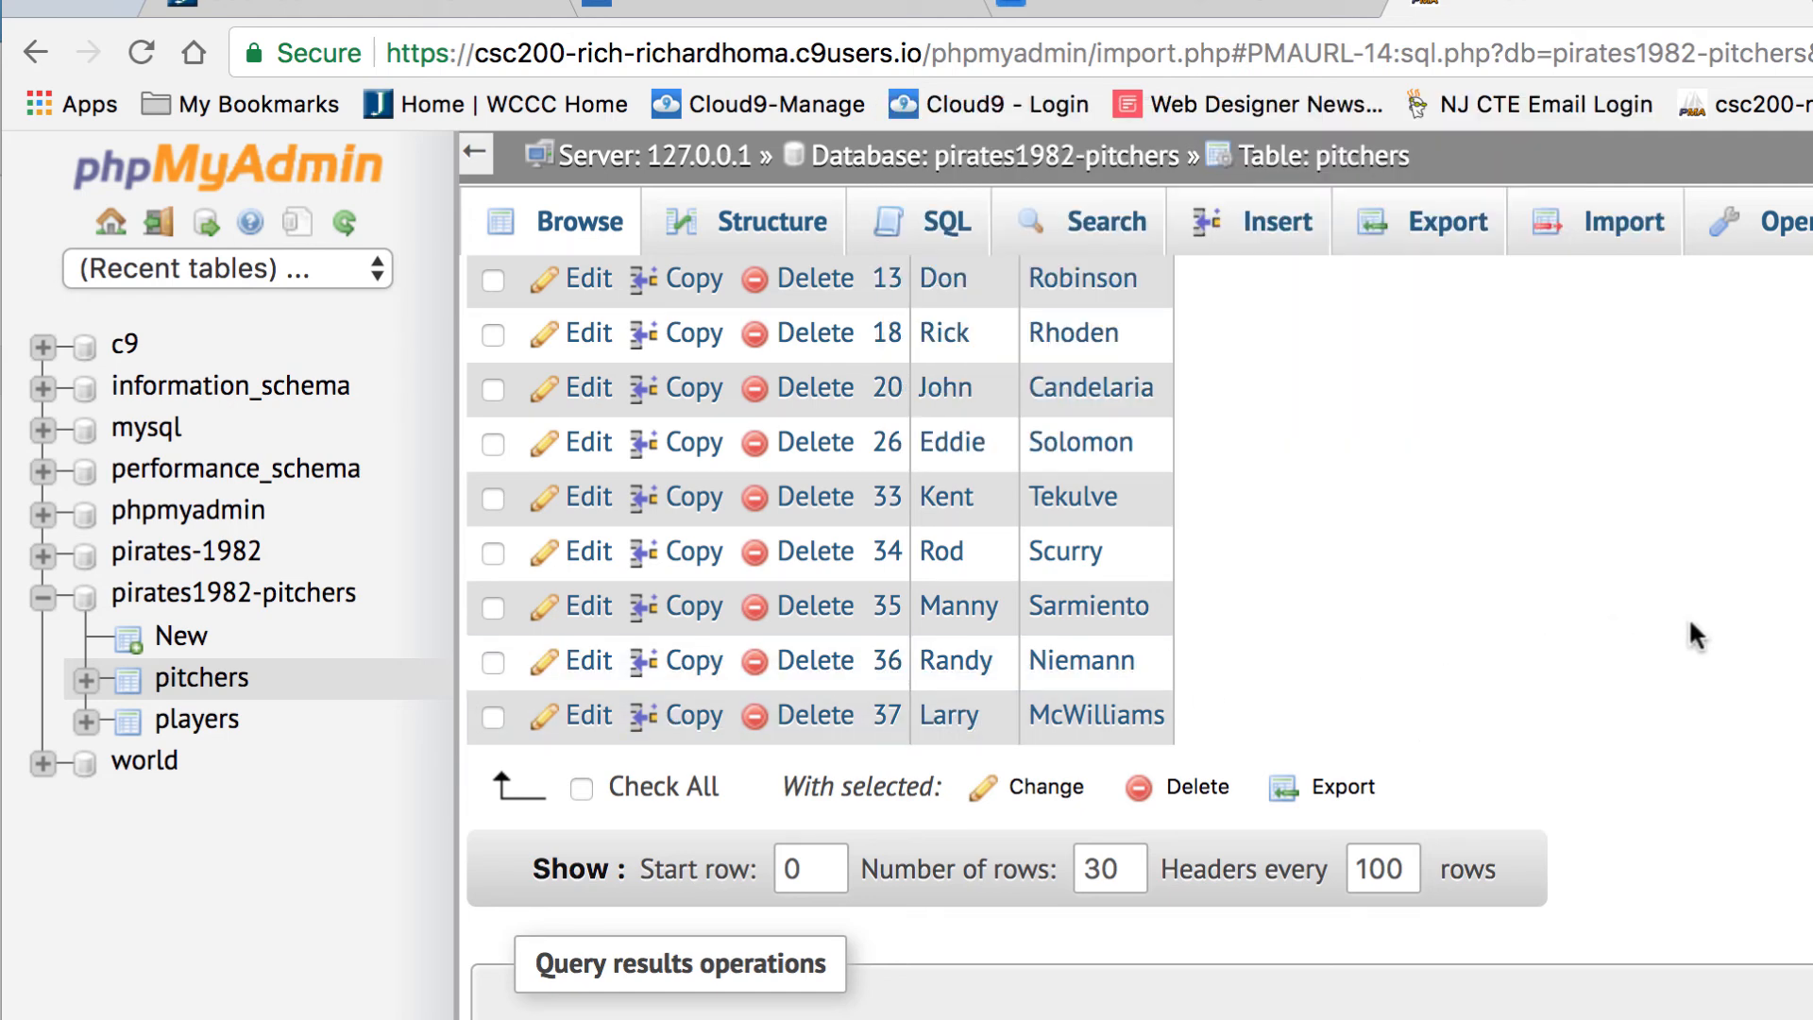
scroll(1689, 615, up, 3)
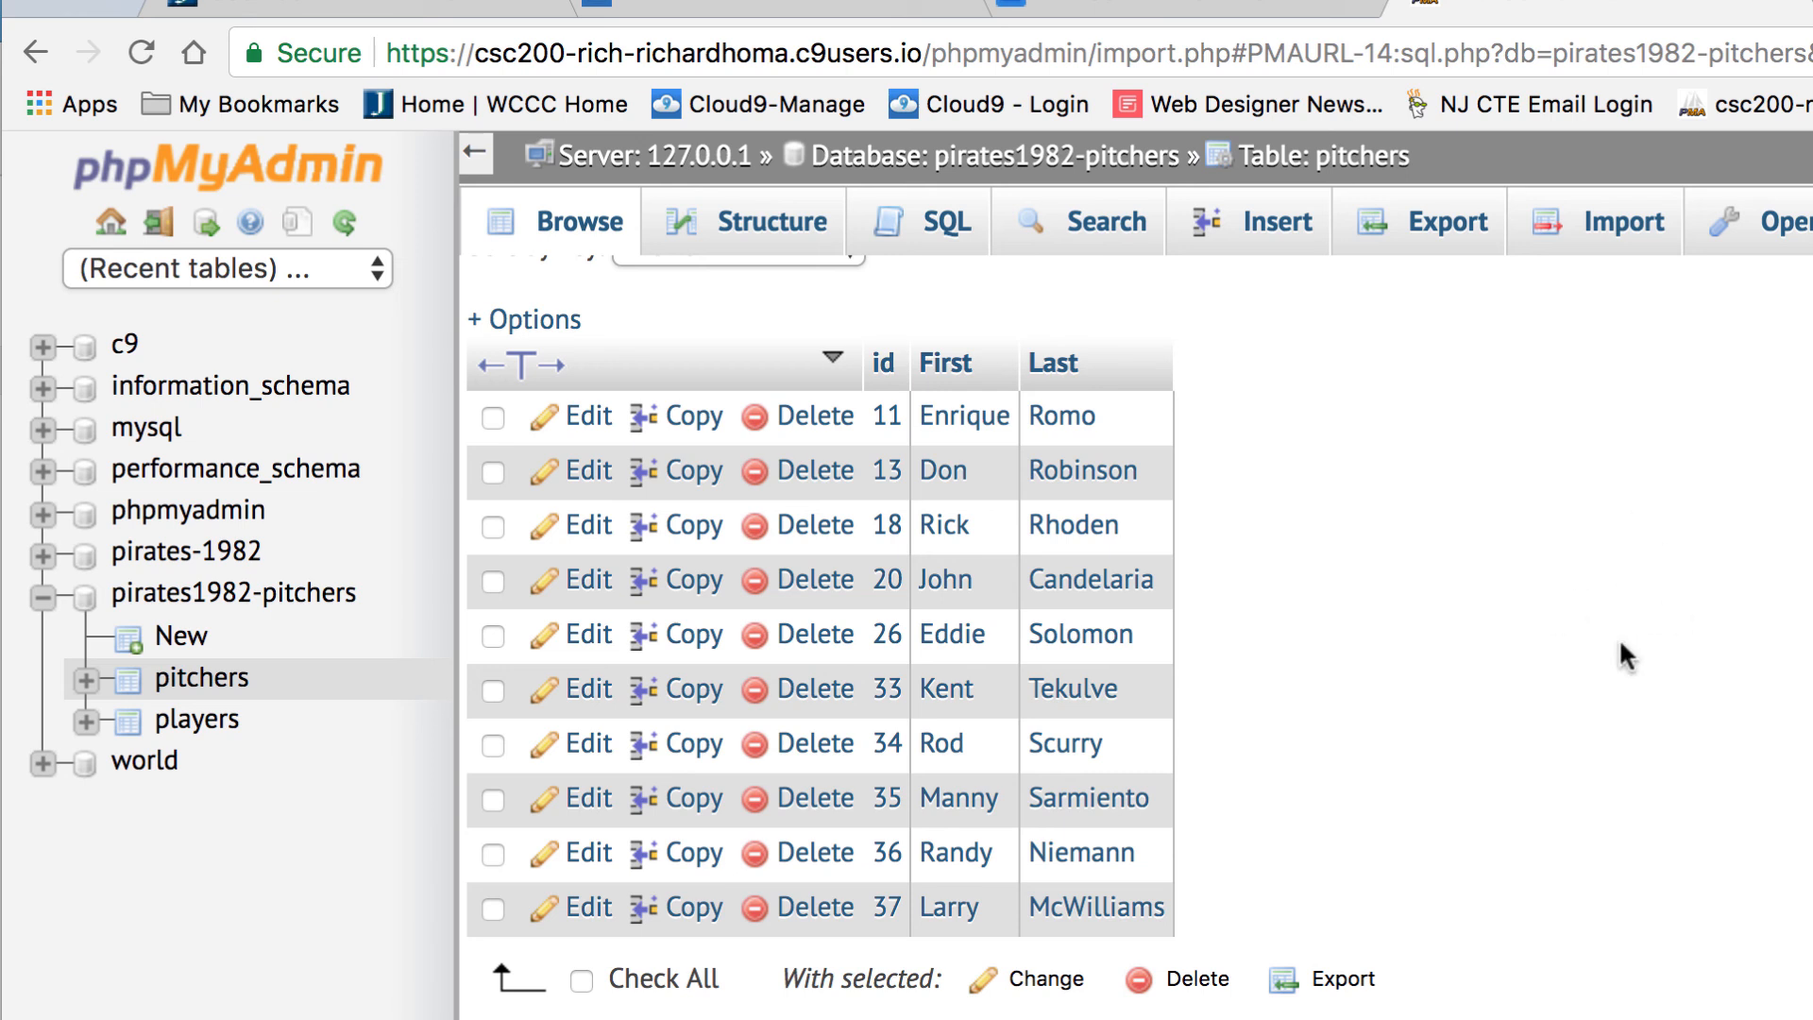
scroll(1620, 644, up, 2)
scroll(1618, 637, down, 4)
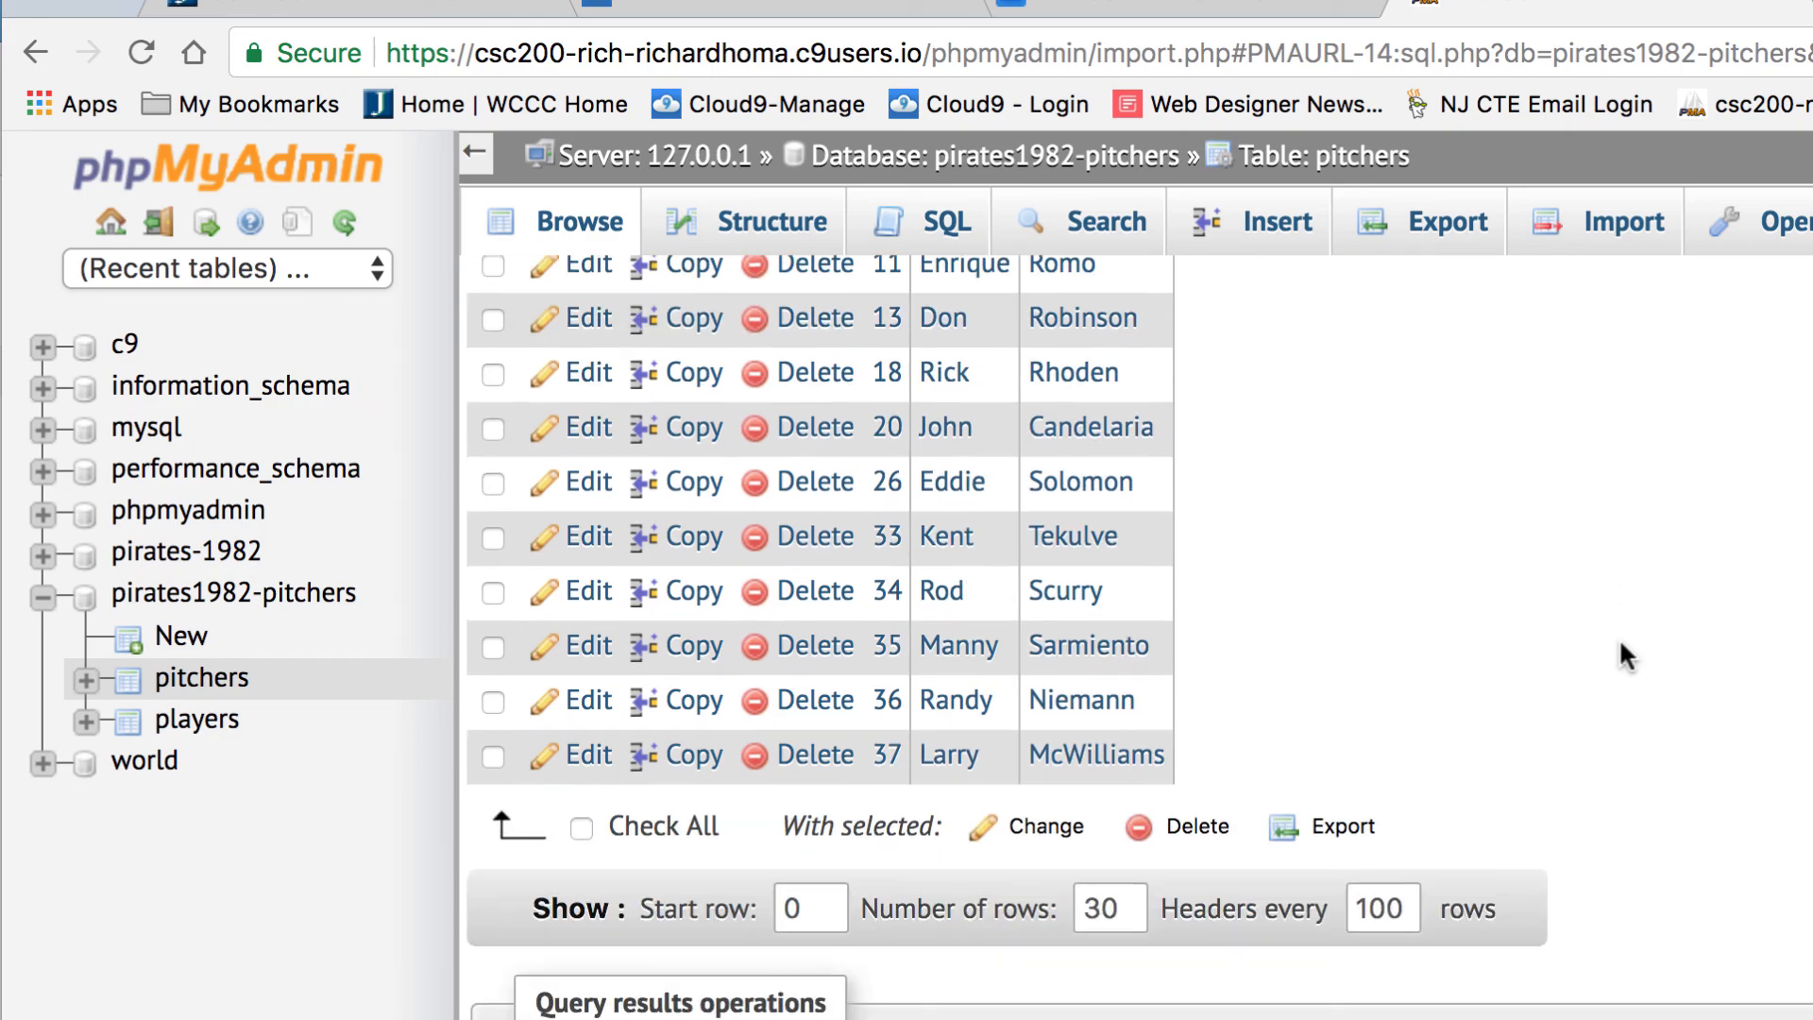